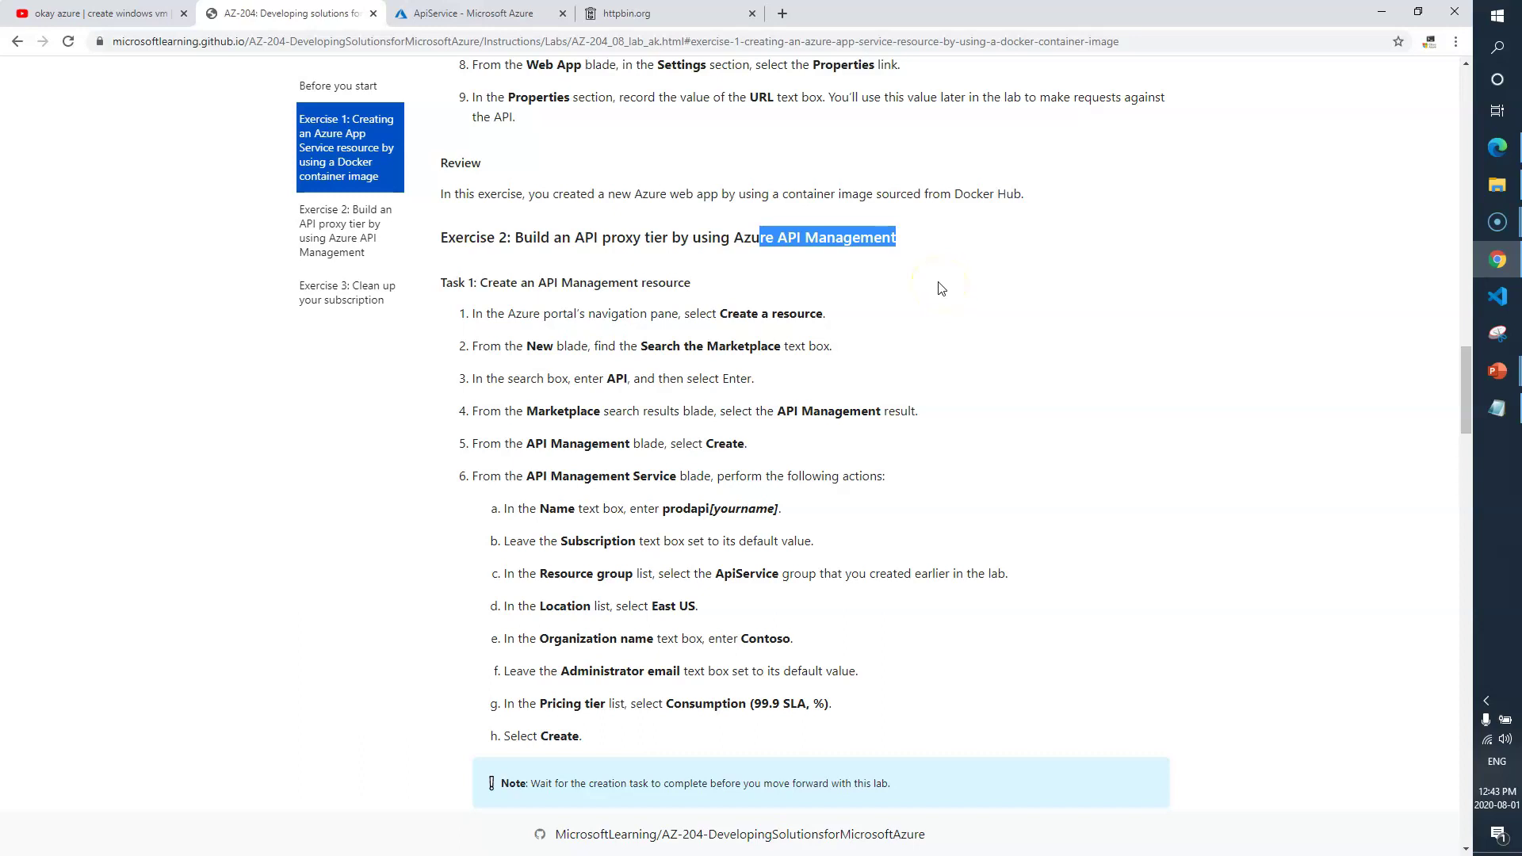
Step: Search the Azure portal for API Management and open the creation form for the Marketplace offering
click(821, 290)
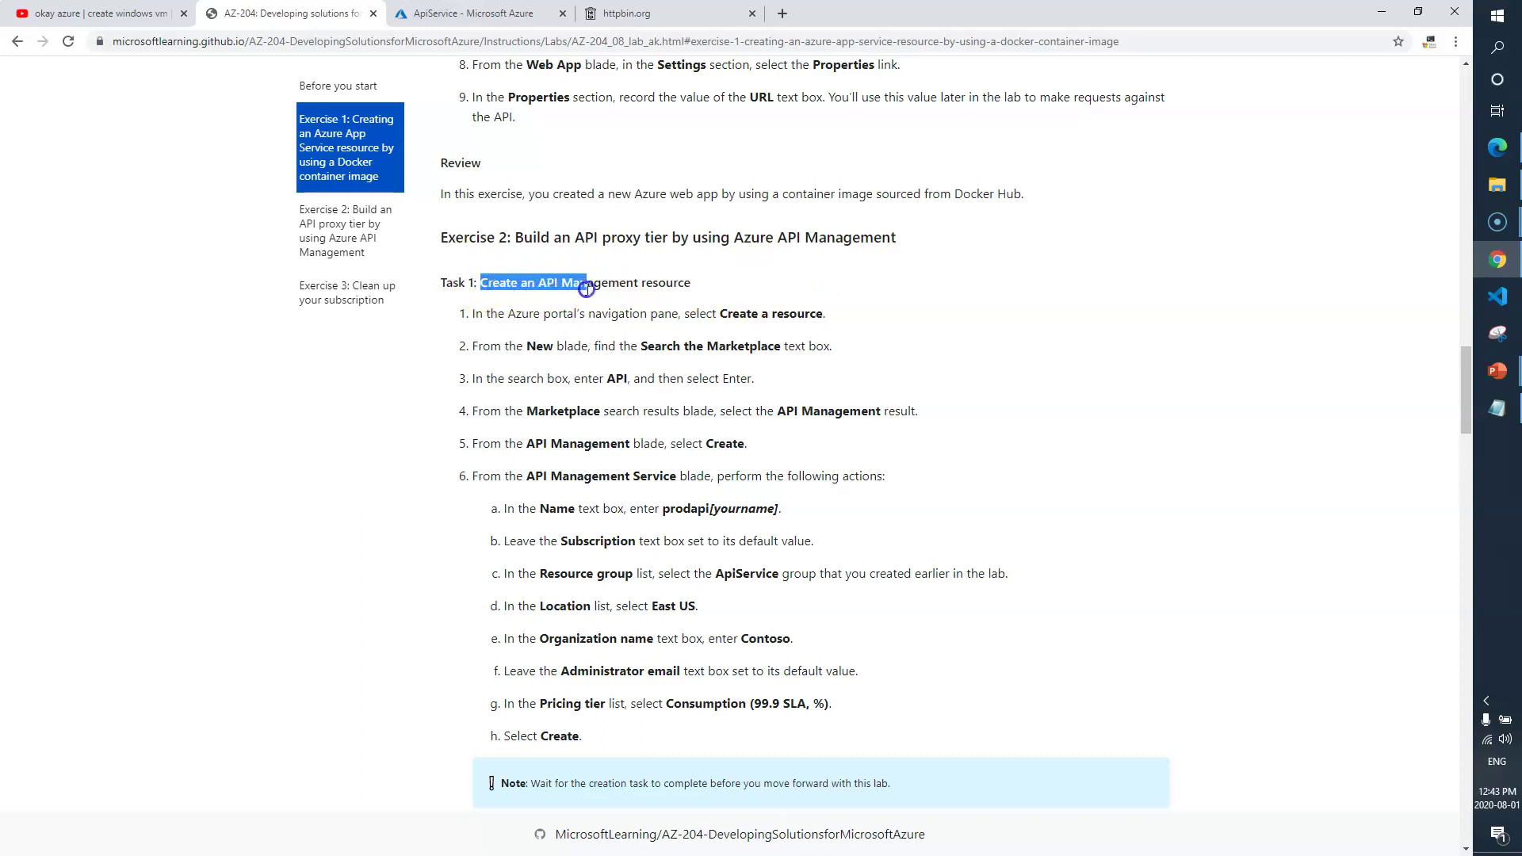
click(706, 287)
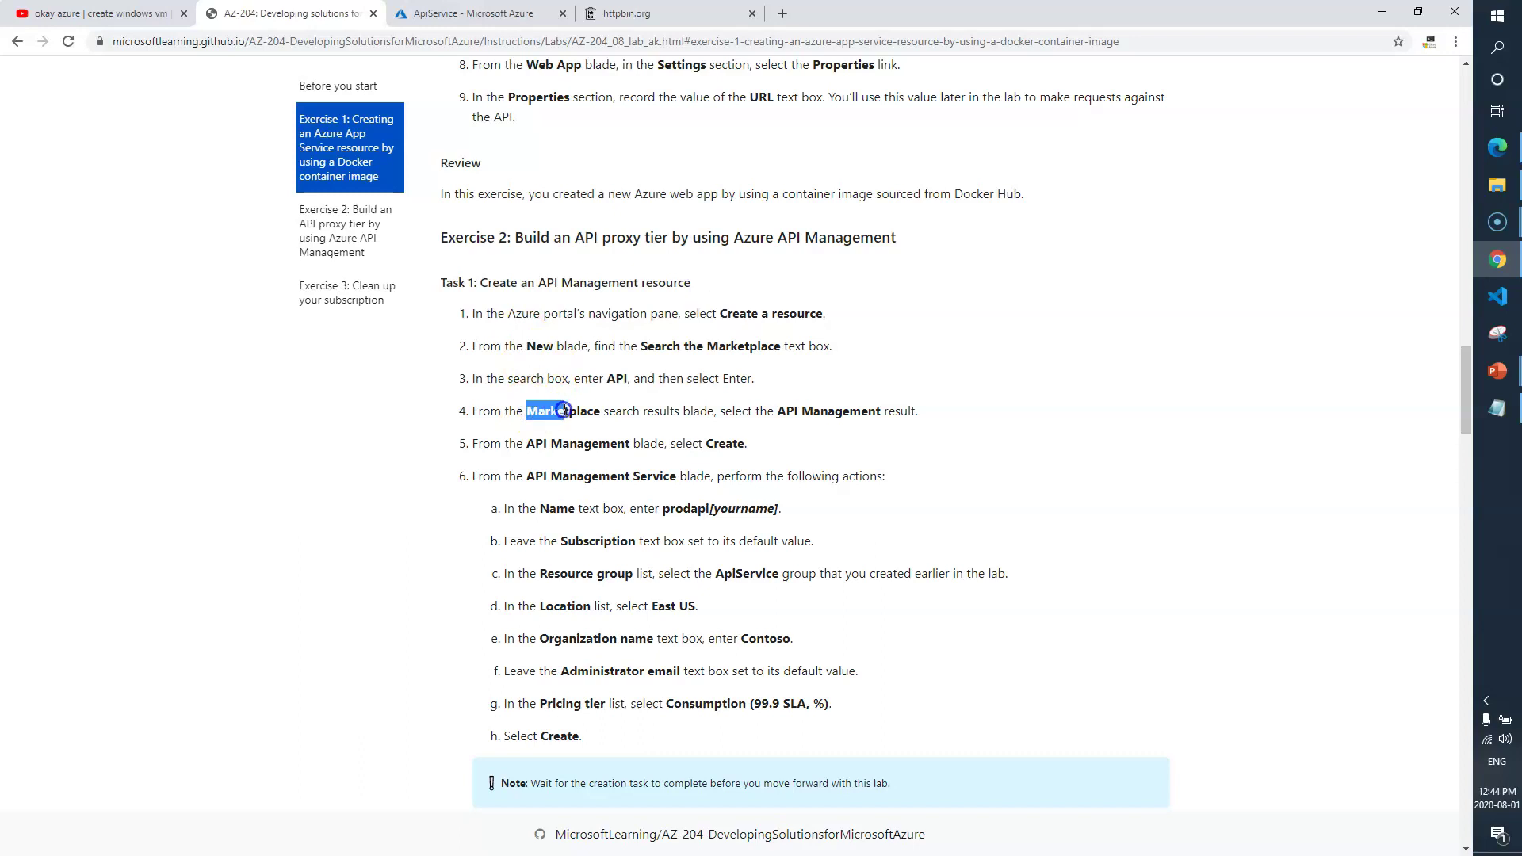
drag(777, 411, 881, 412)
key(ctrl+c)
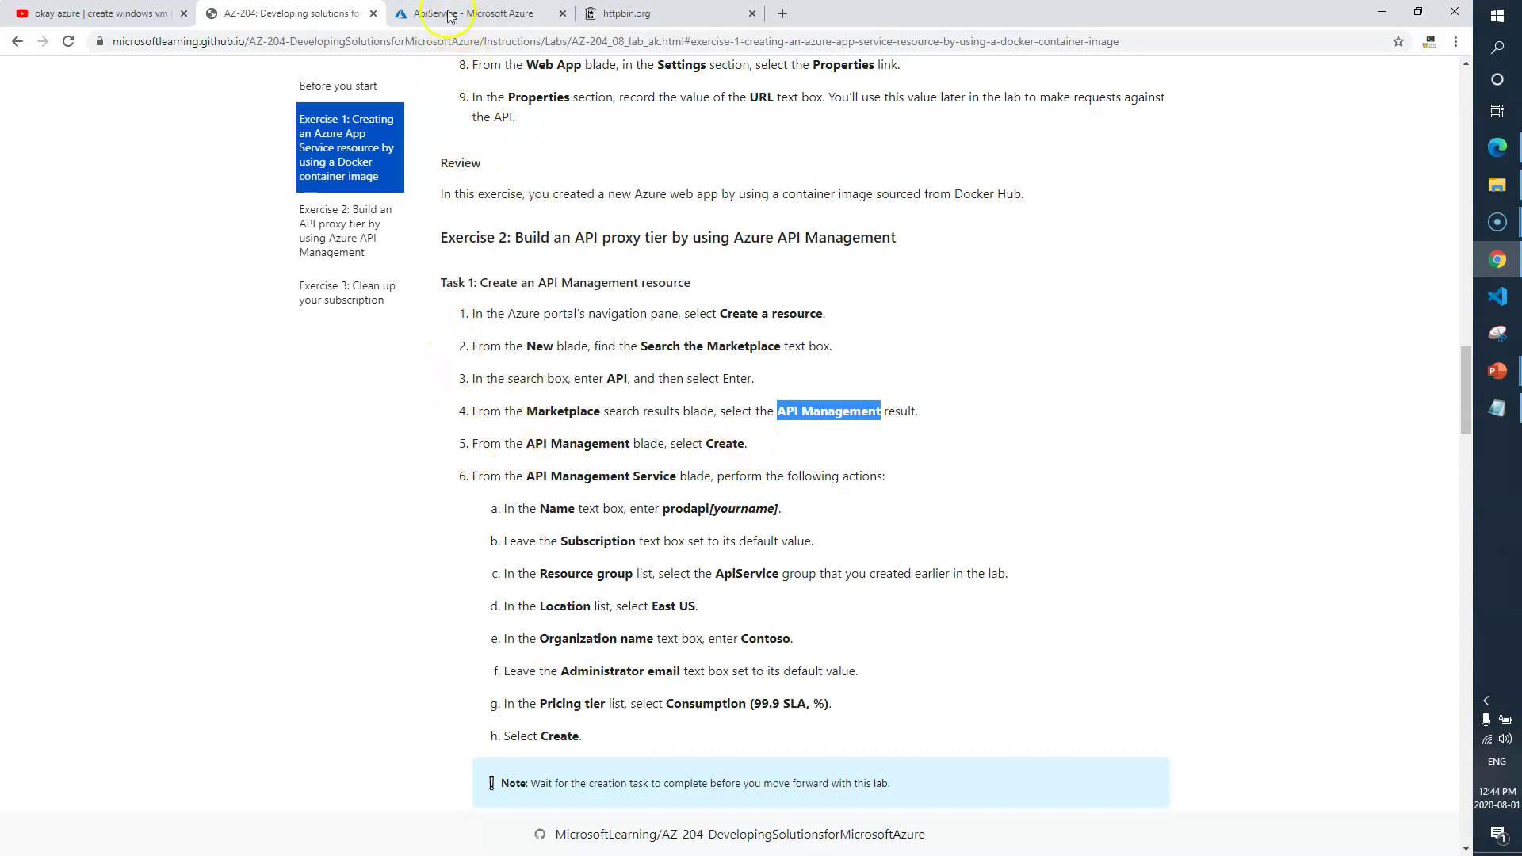
click(471, 14)
click(714, 69)
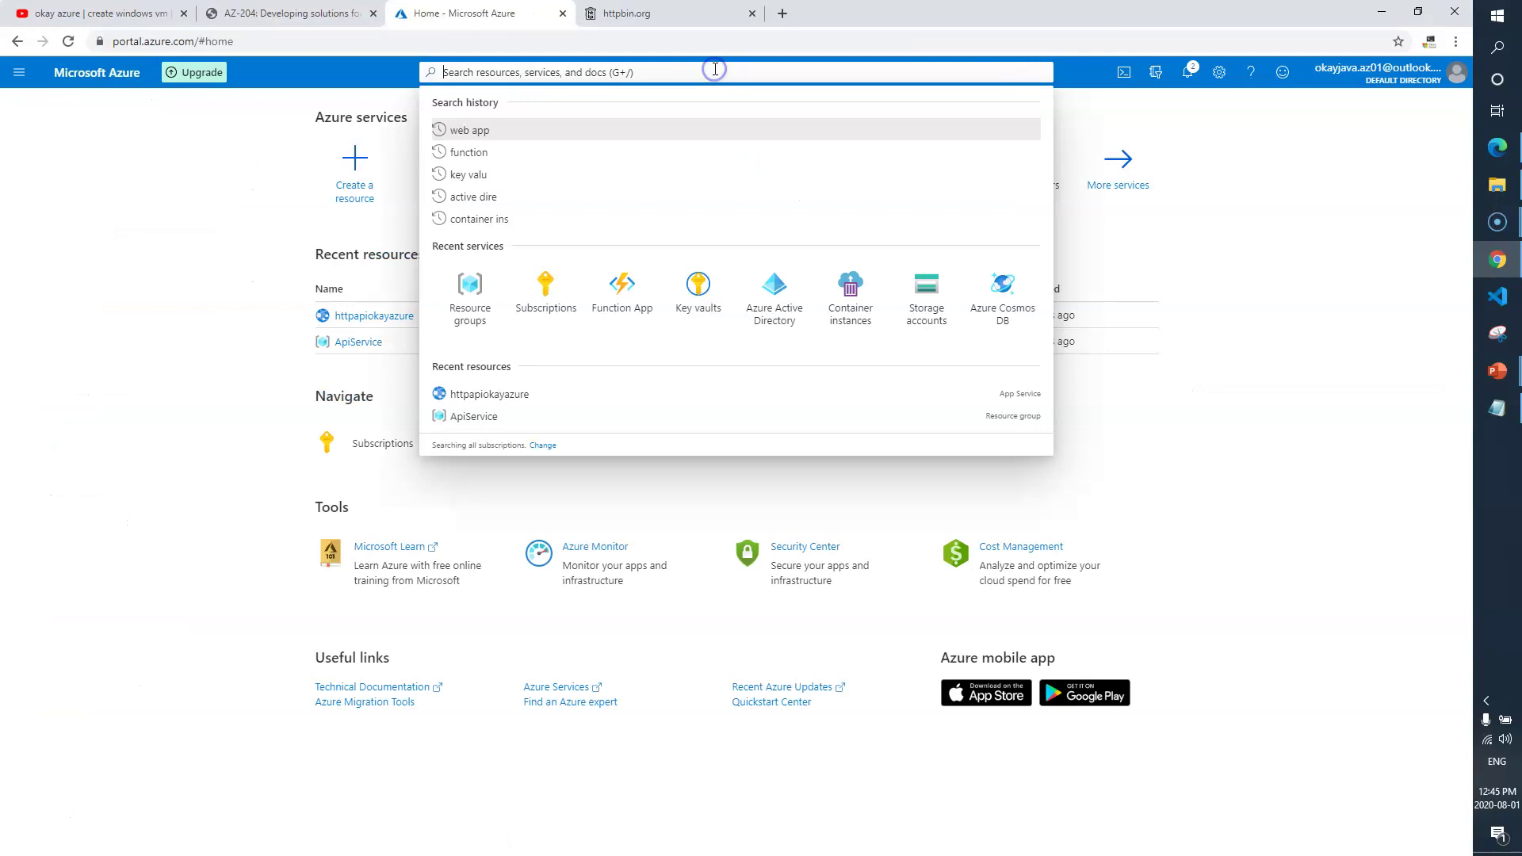
key(ctrl+v)
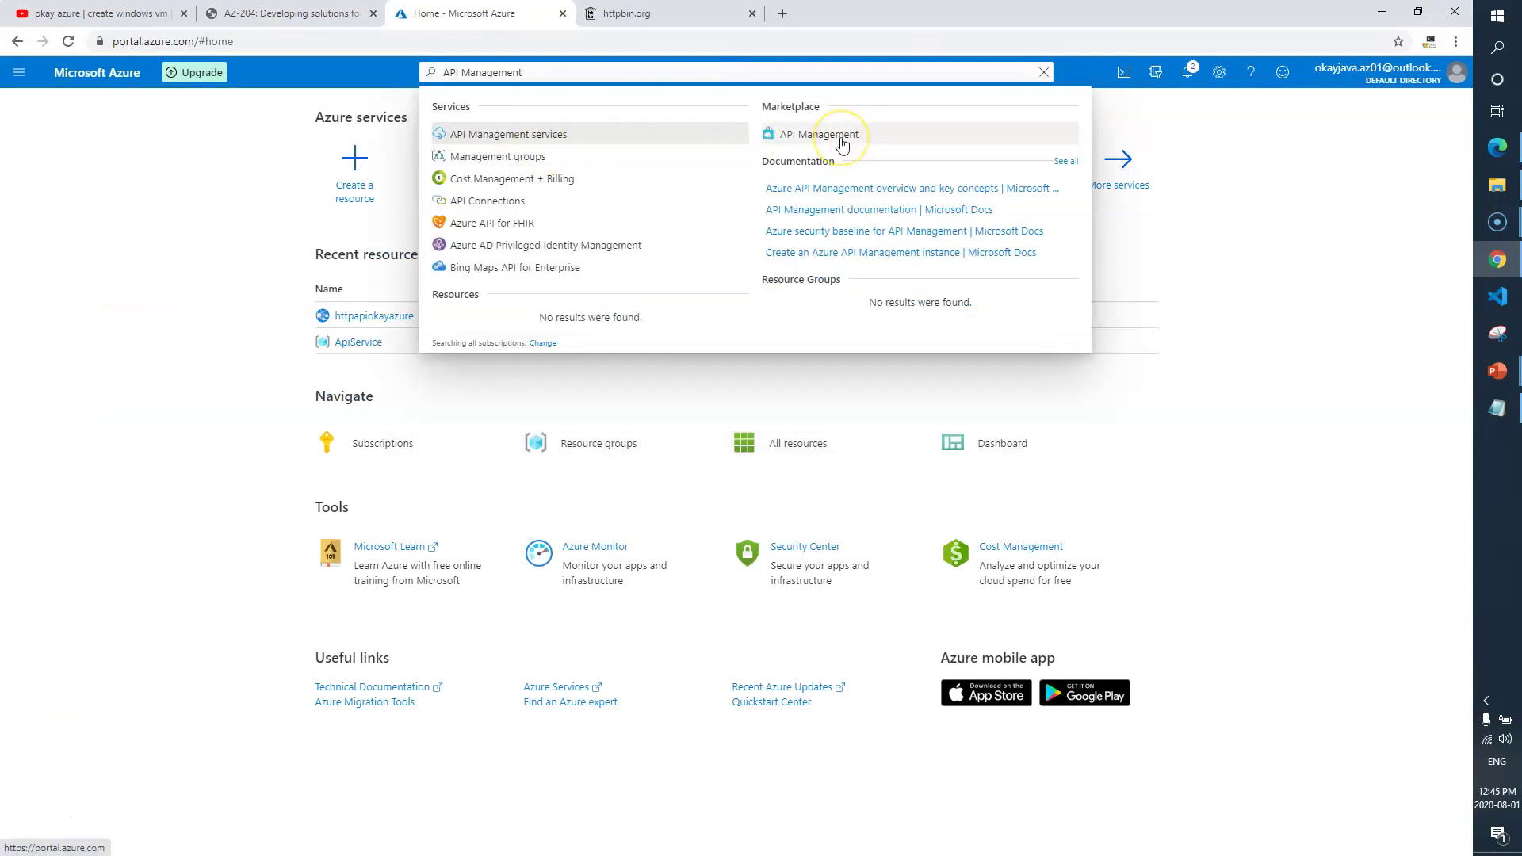
click(841, 144)
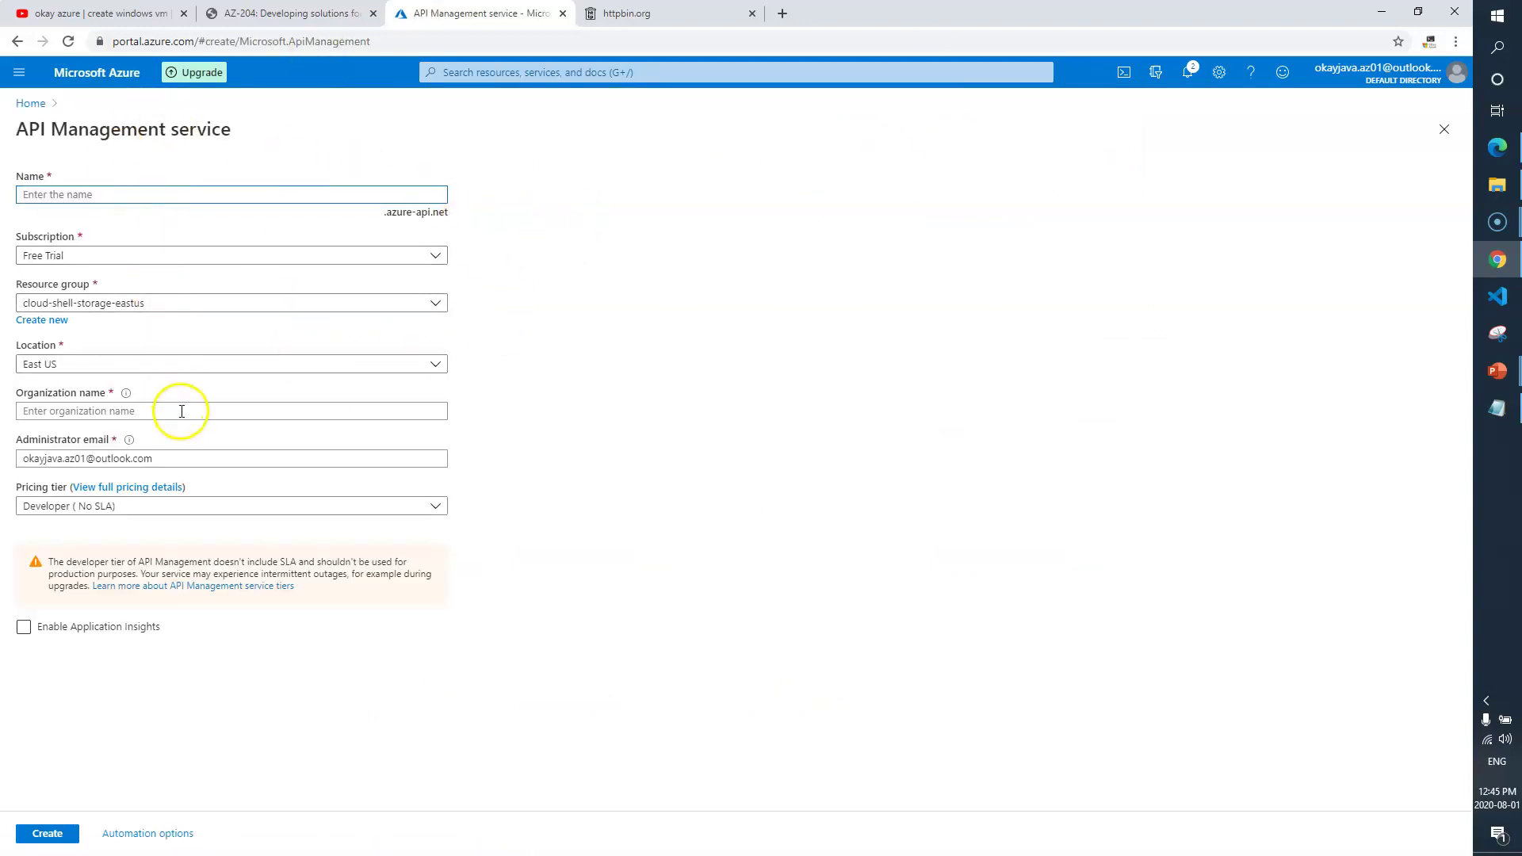
Step: Check the service settings in the lab instructions and name the new API Management service prodapiokayazure
click(289, 14)
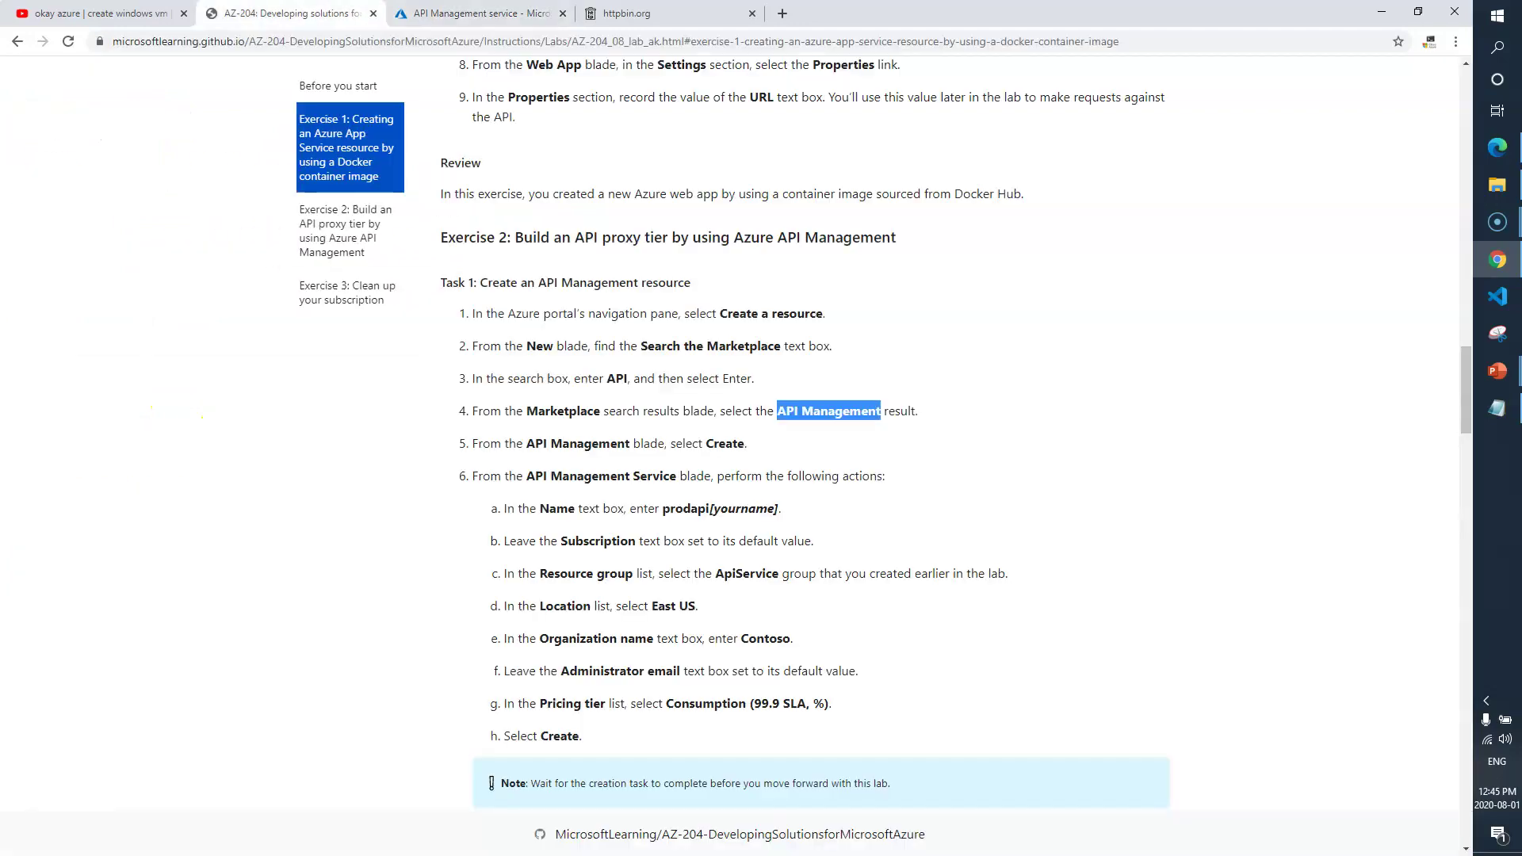
click(396, 567)
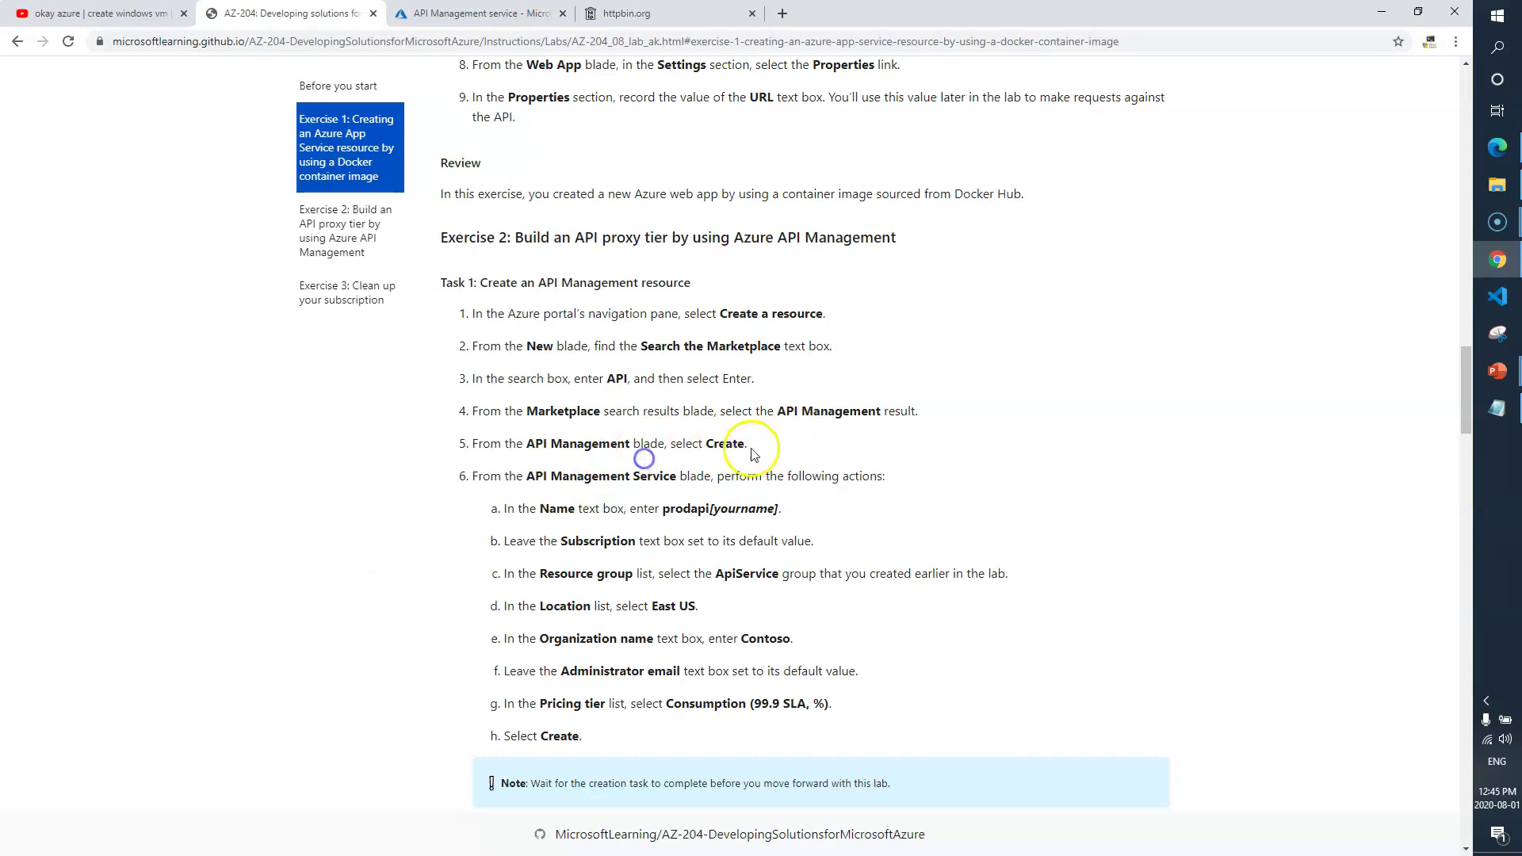
drag(747, 446, 694, 443)
scroll(579, 497, down, 1)
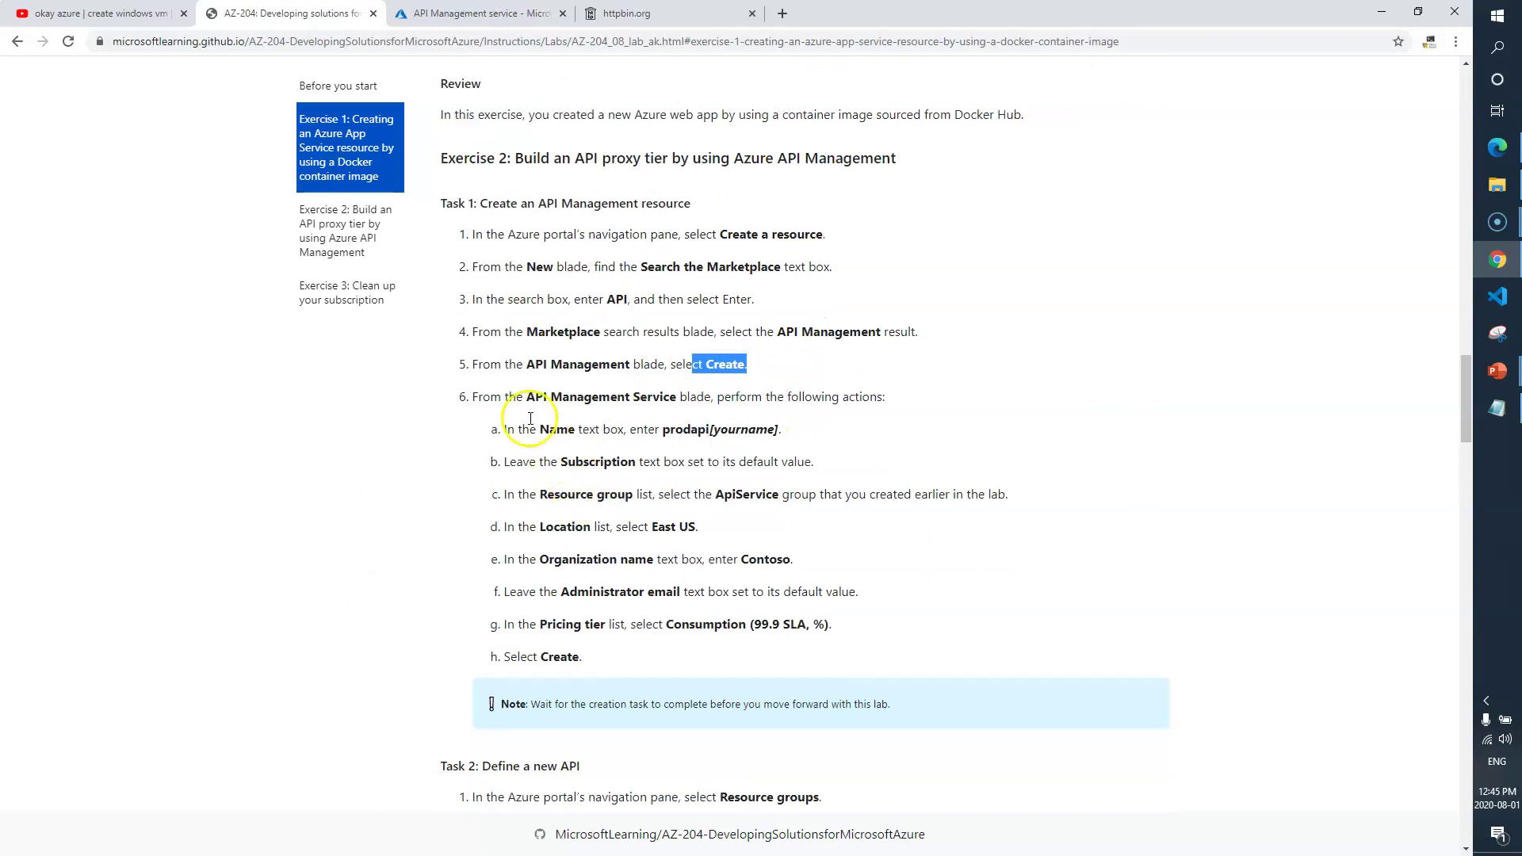
drag(535, 396, 743, 421)
click(744, 421)
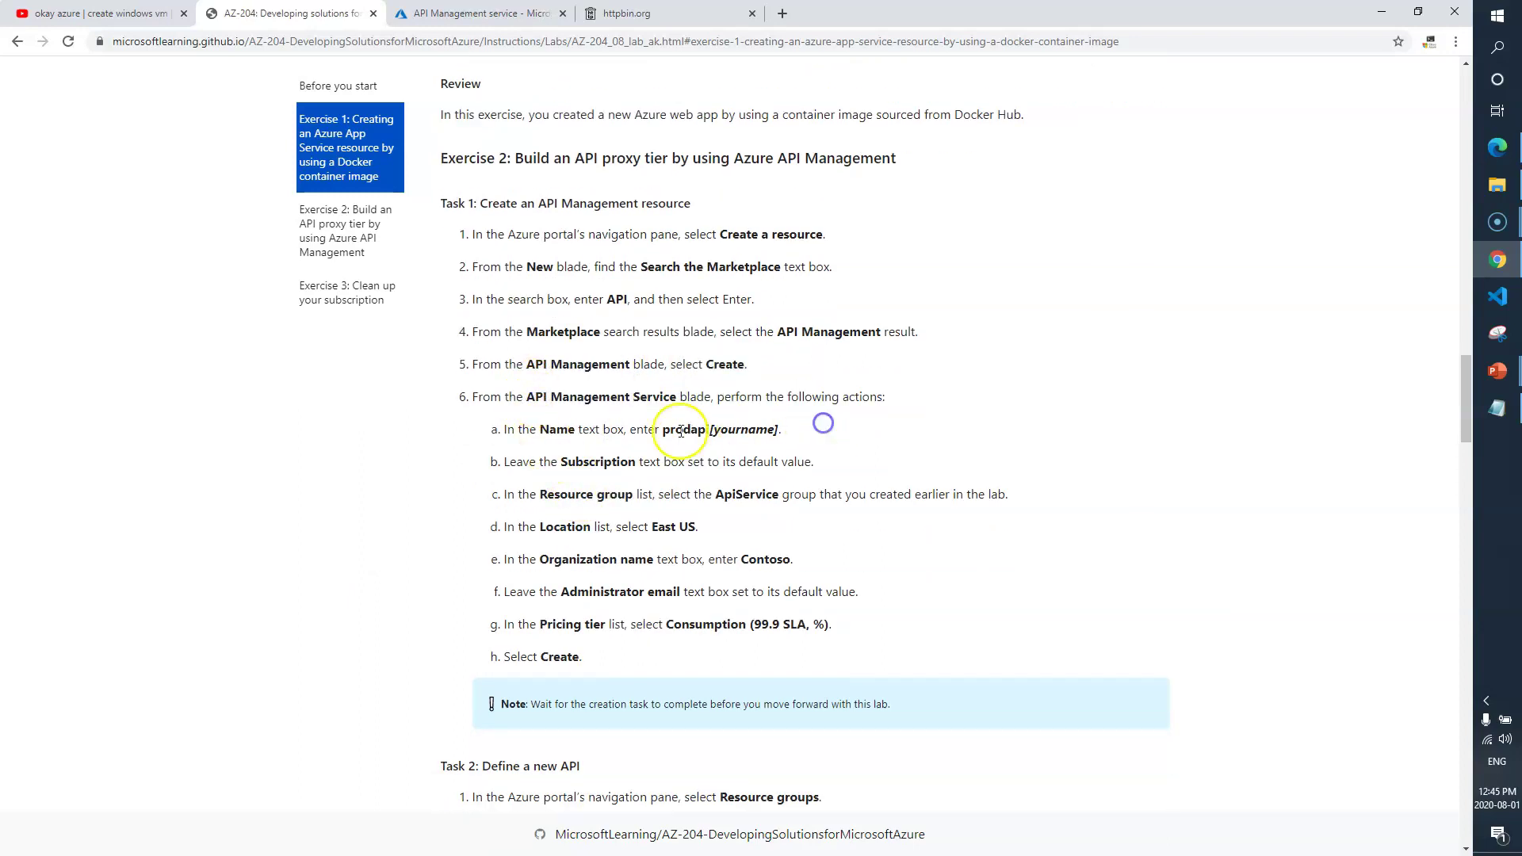
double_click(692, 429)
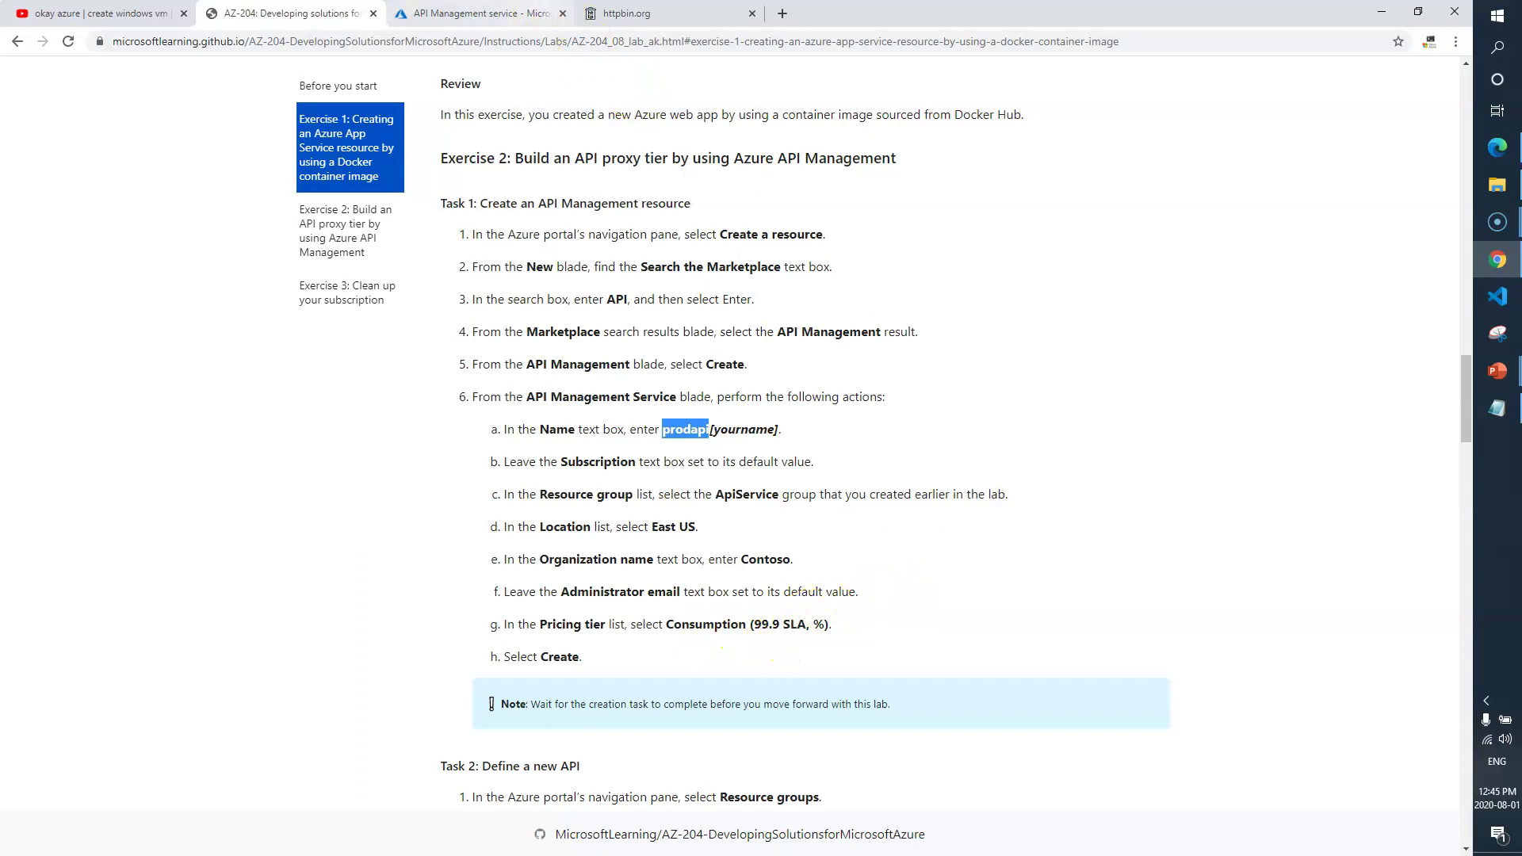
click(479, 13)
click(183, 194)
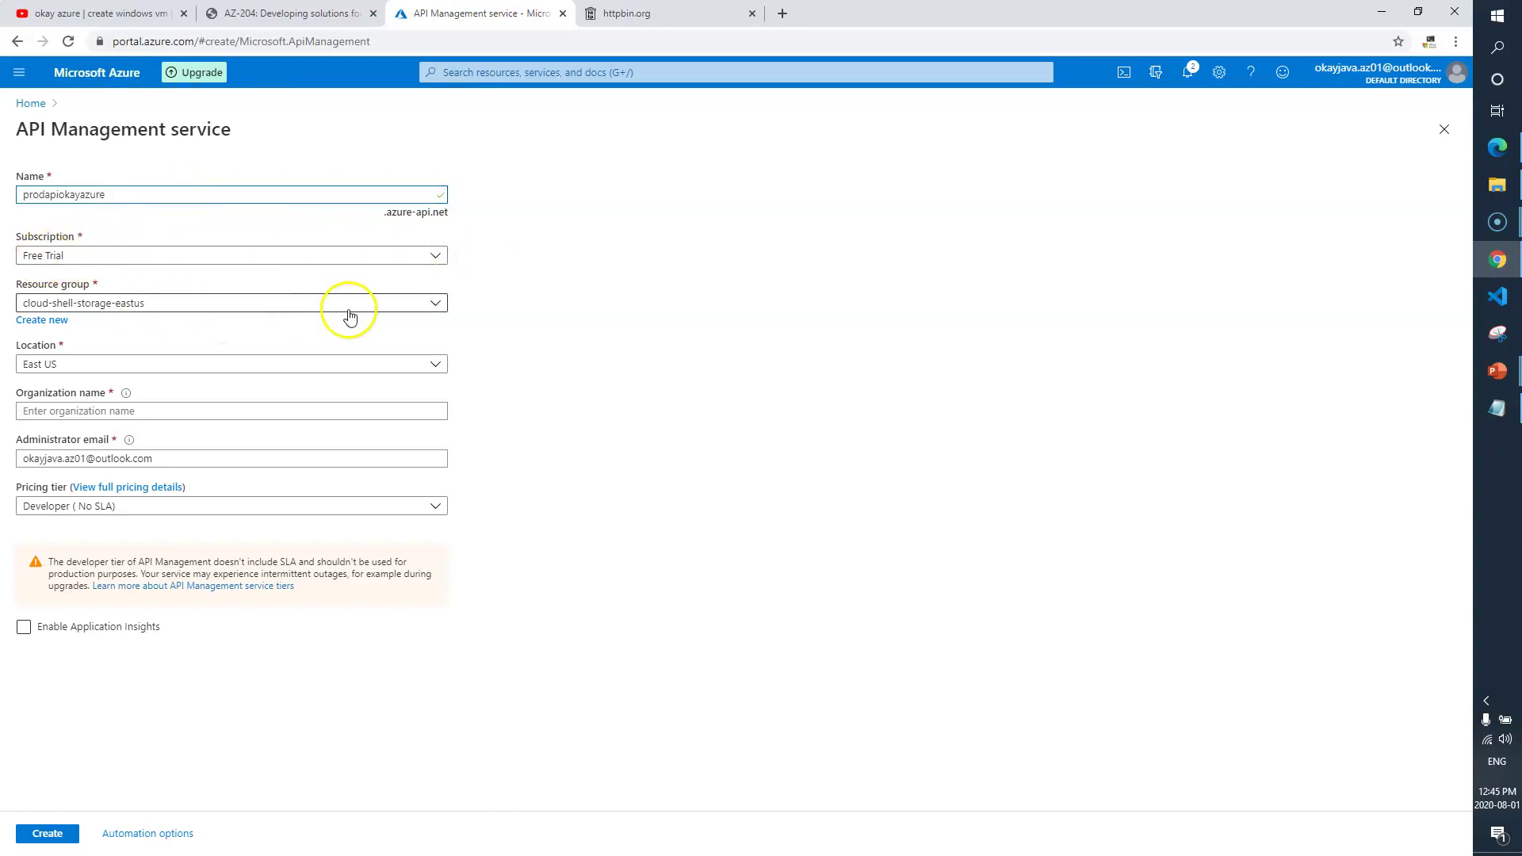
Step: Assign the service to the ApiService resource group and set the organization name to Contoso
click(435, 302)
click(180, 371)
click(248, 305)
click(119, 349)
click(589, 346)
click(160, 407)
text(Contoso)
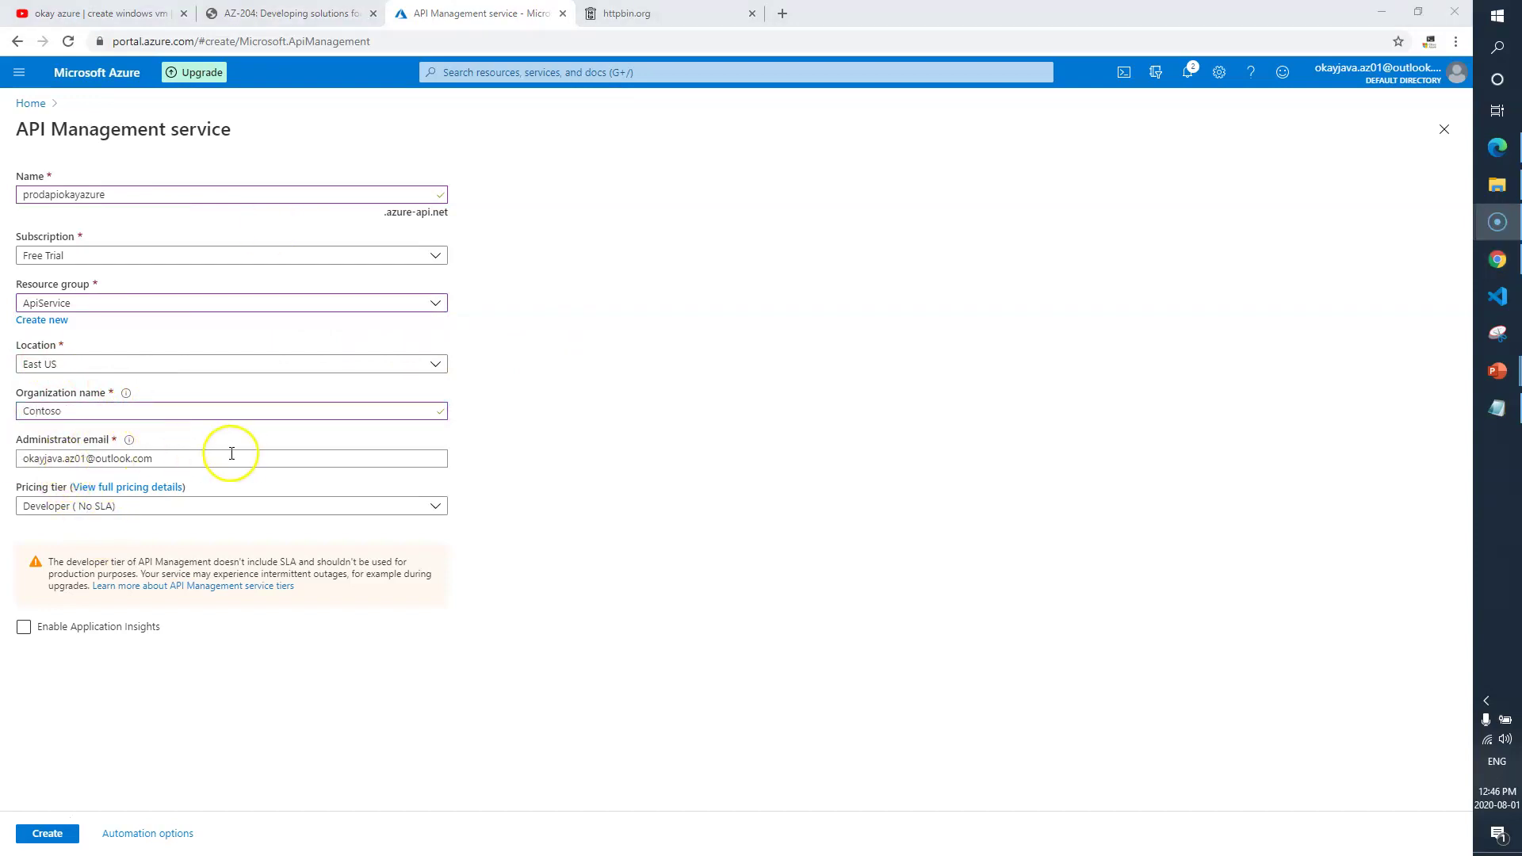
Step: Set the pricing tier to Consumption (99.9% SLA) as the lab specifies and create the API Management service
click(438, 505)
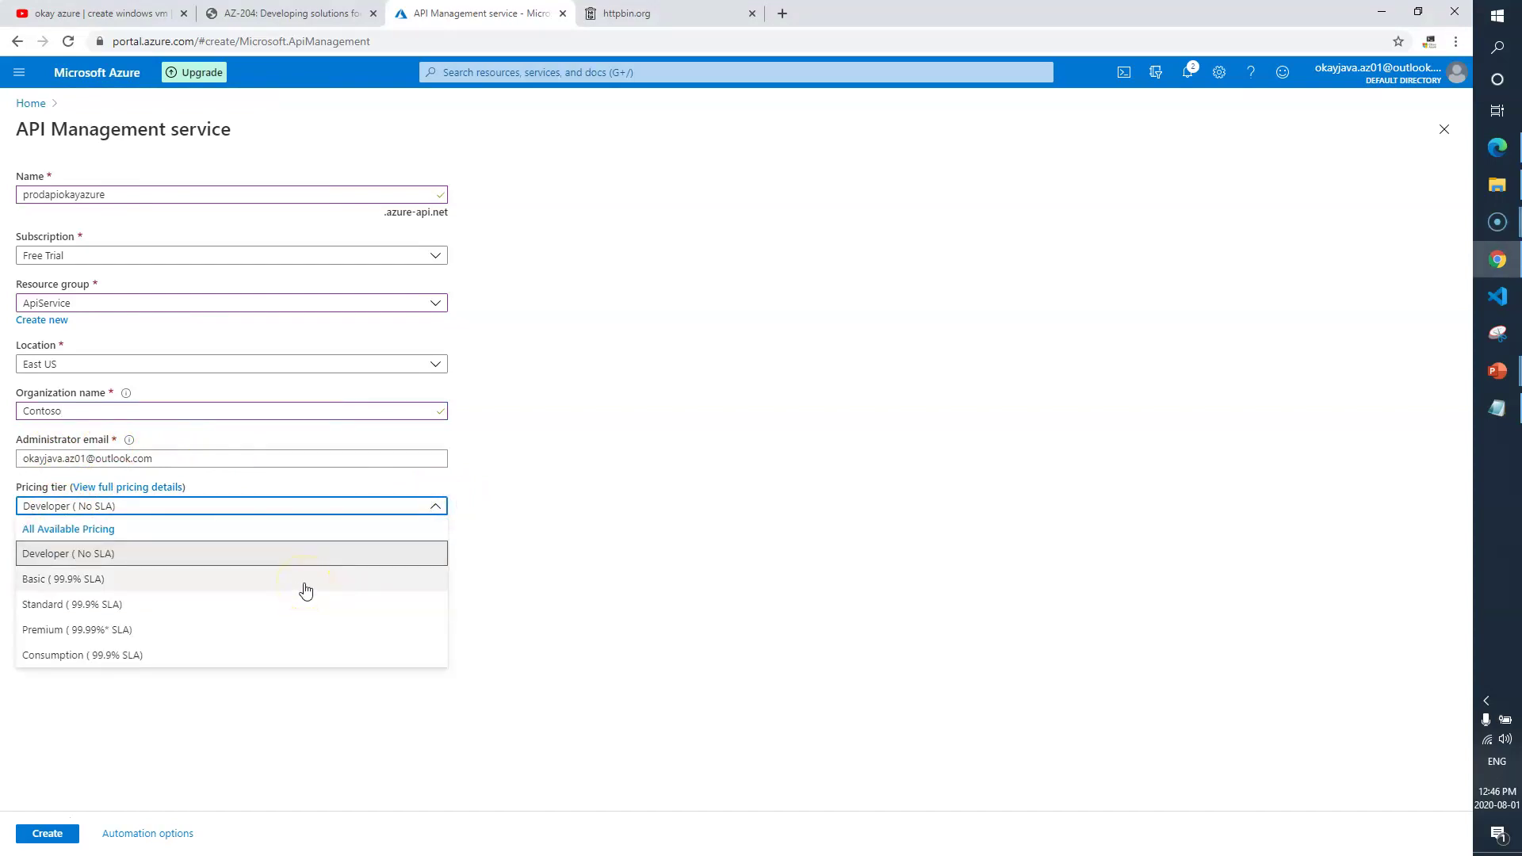
click(286, 13)
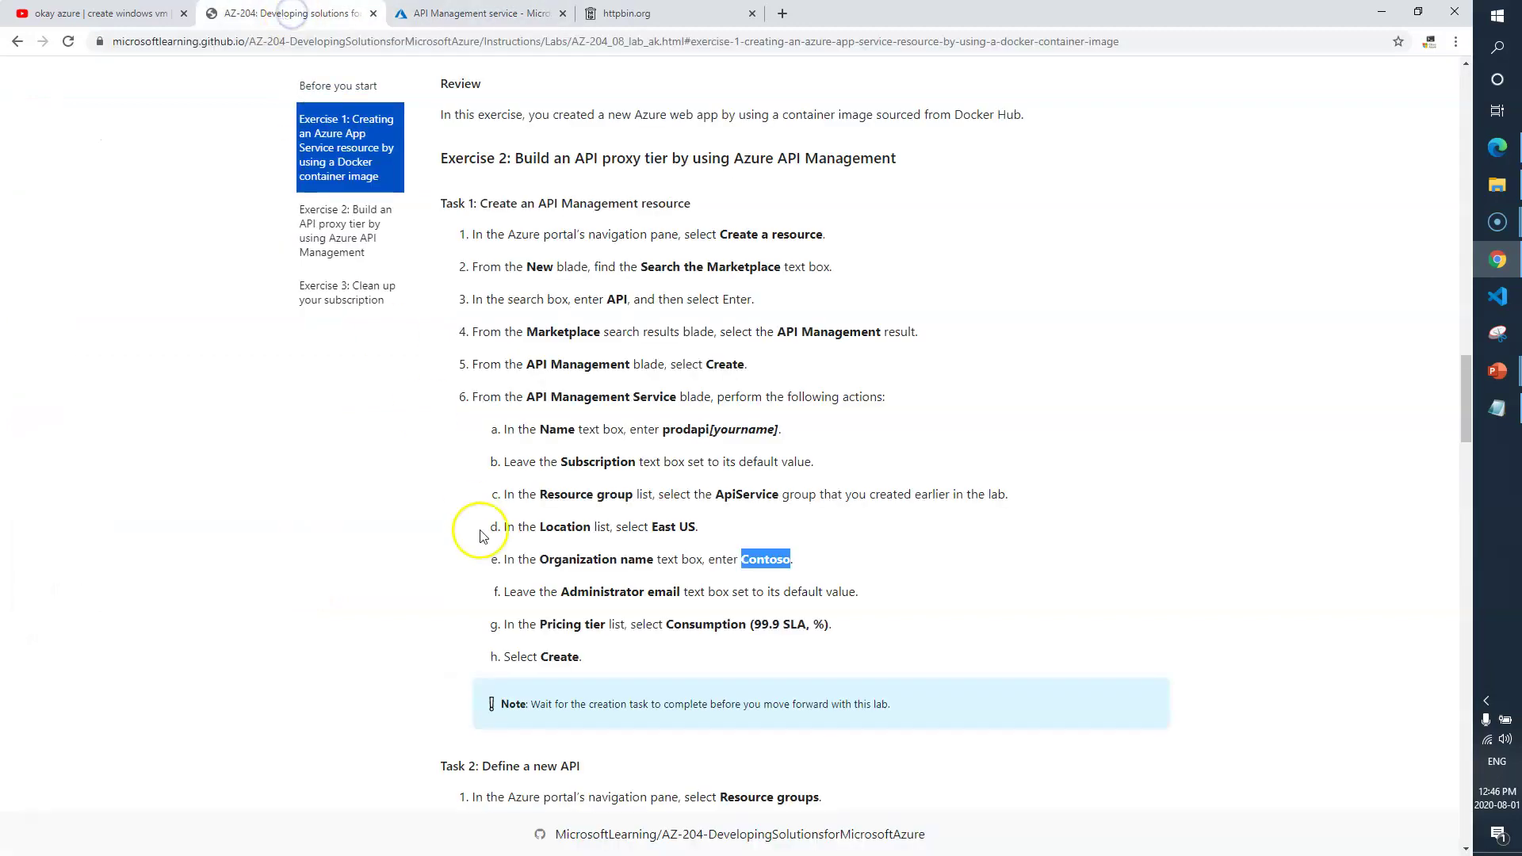
click(492, 13)
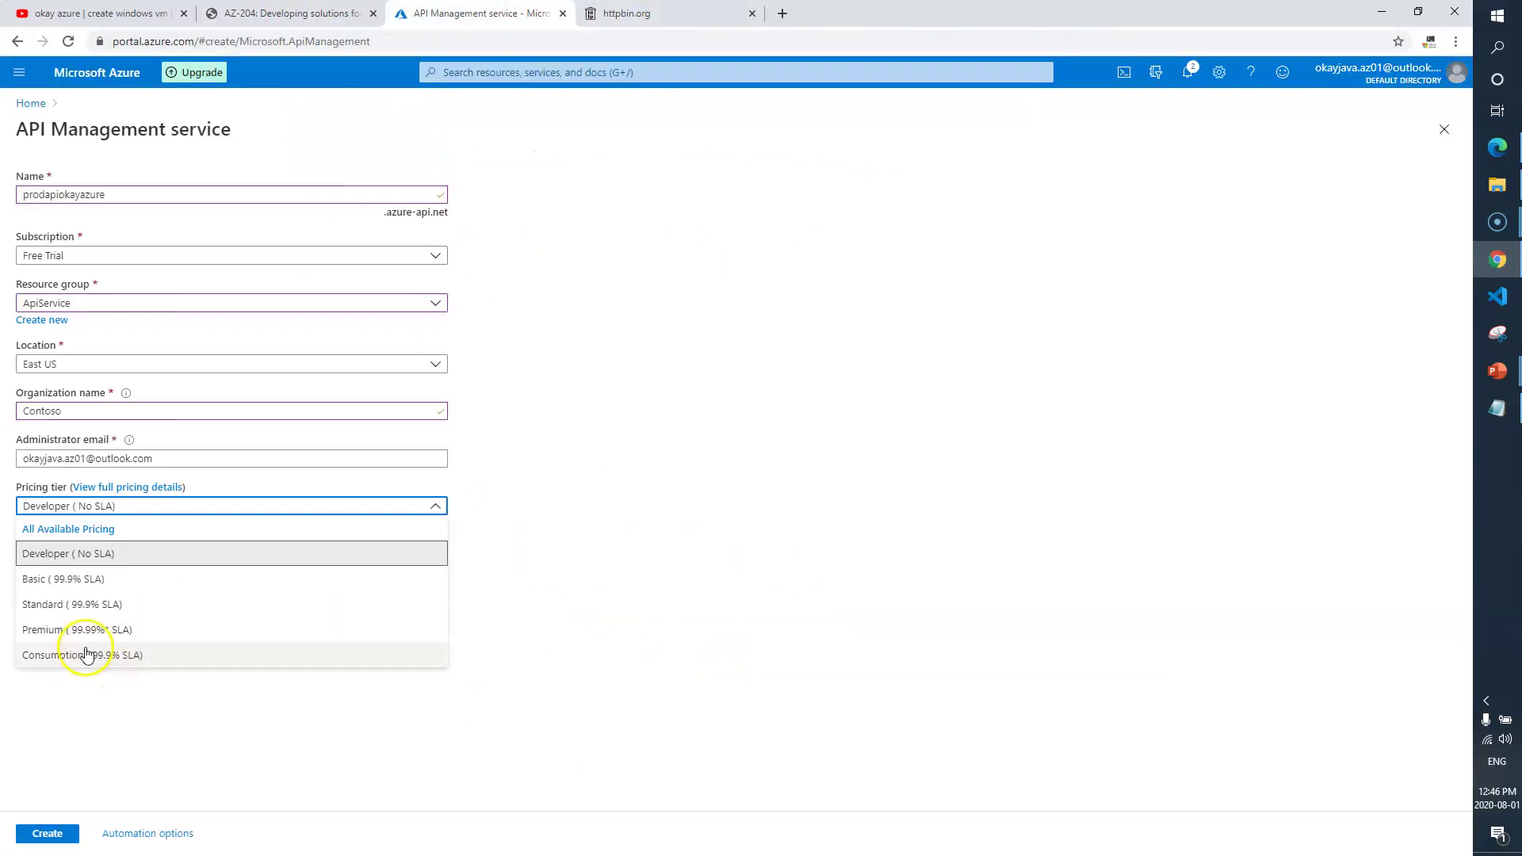
click(126, 654)
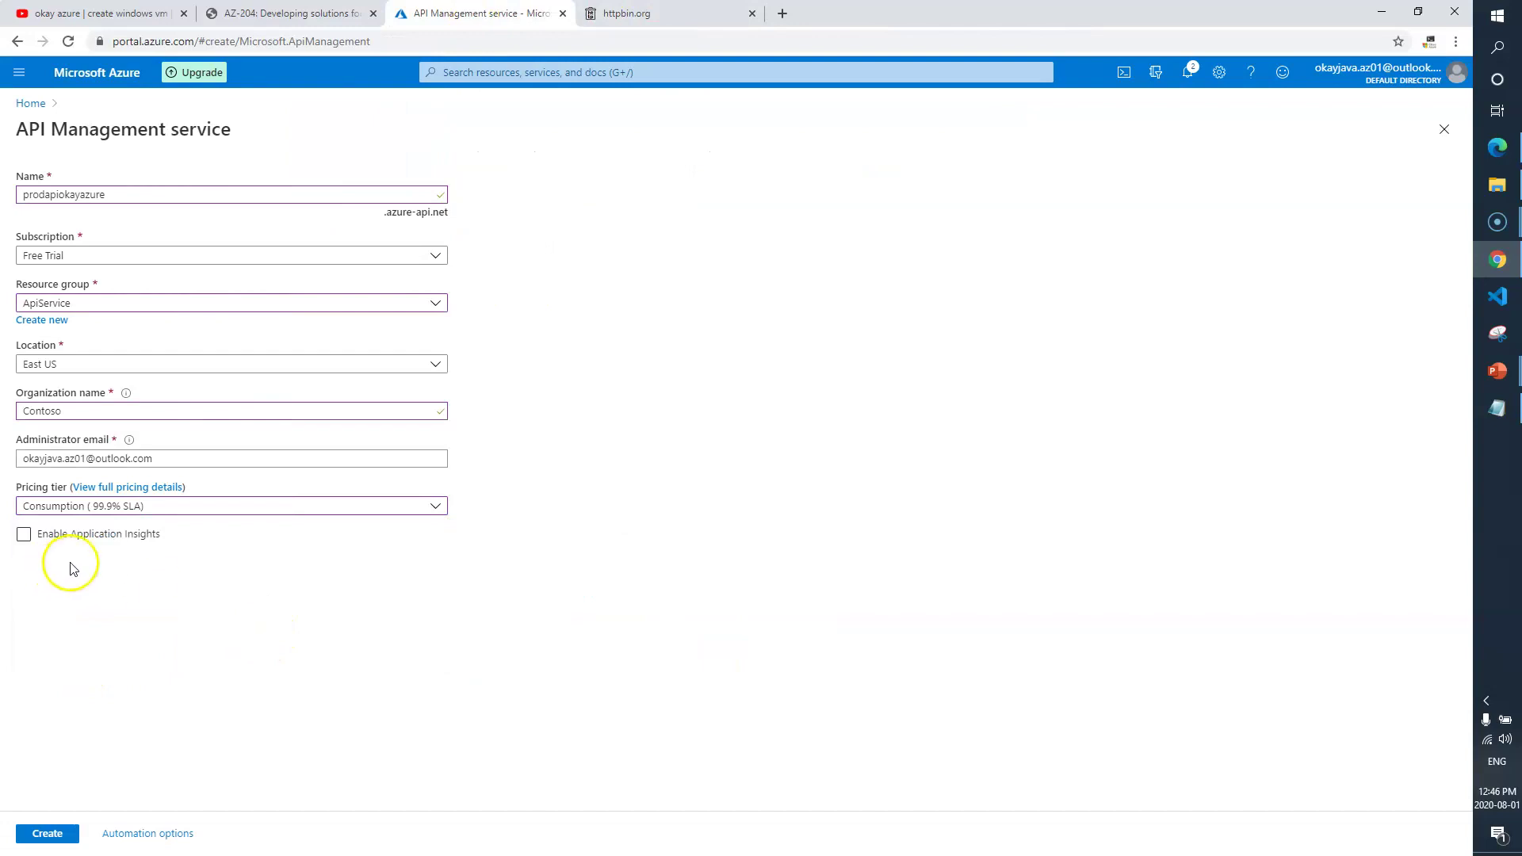
click(287, 13)
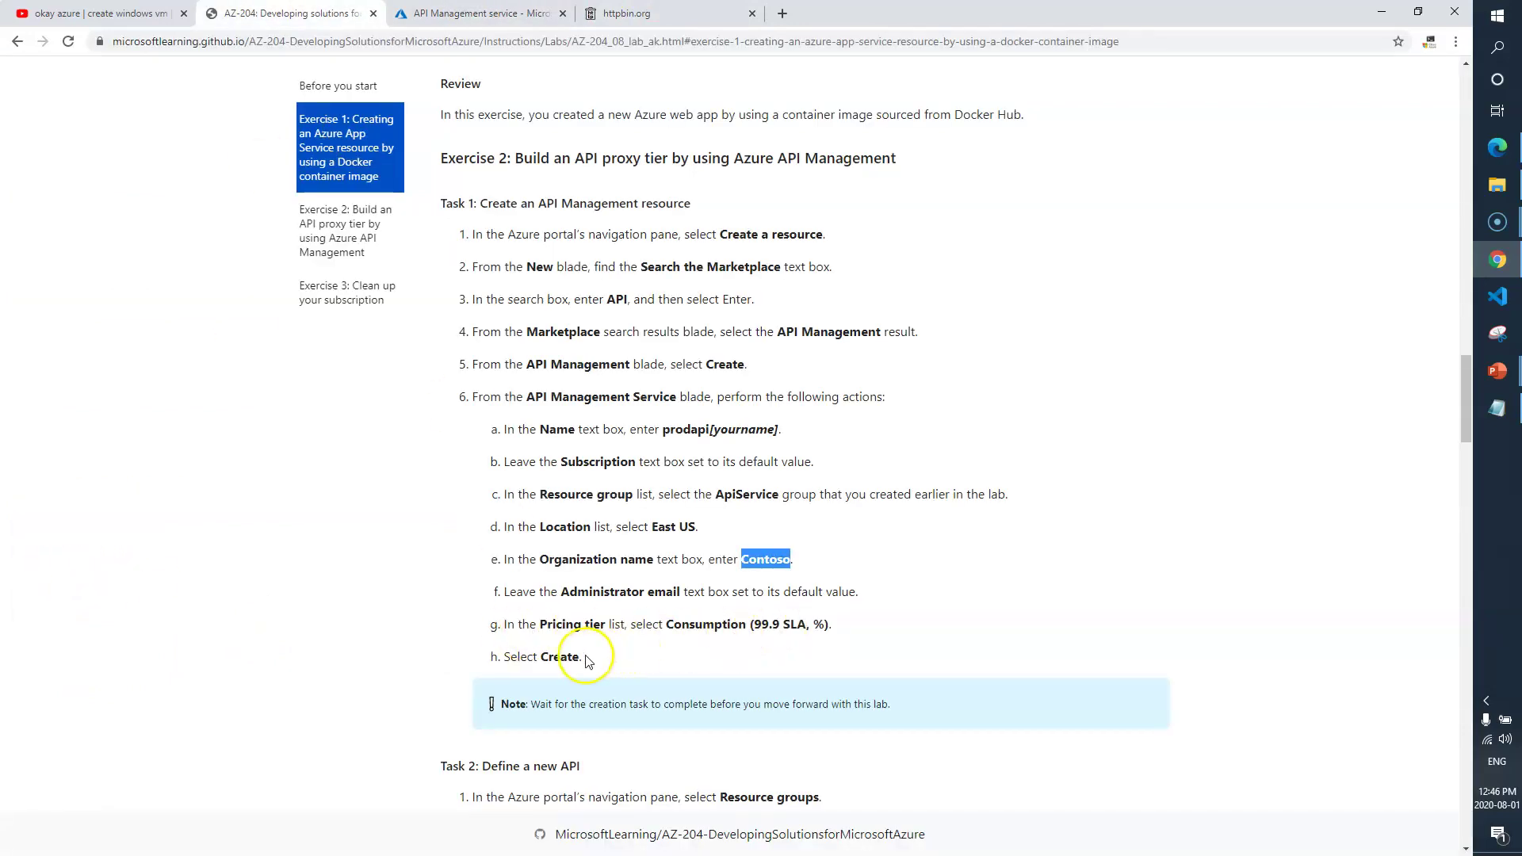
key(ctrl+Tab)
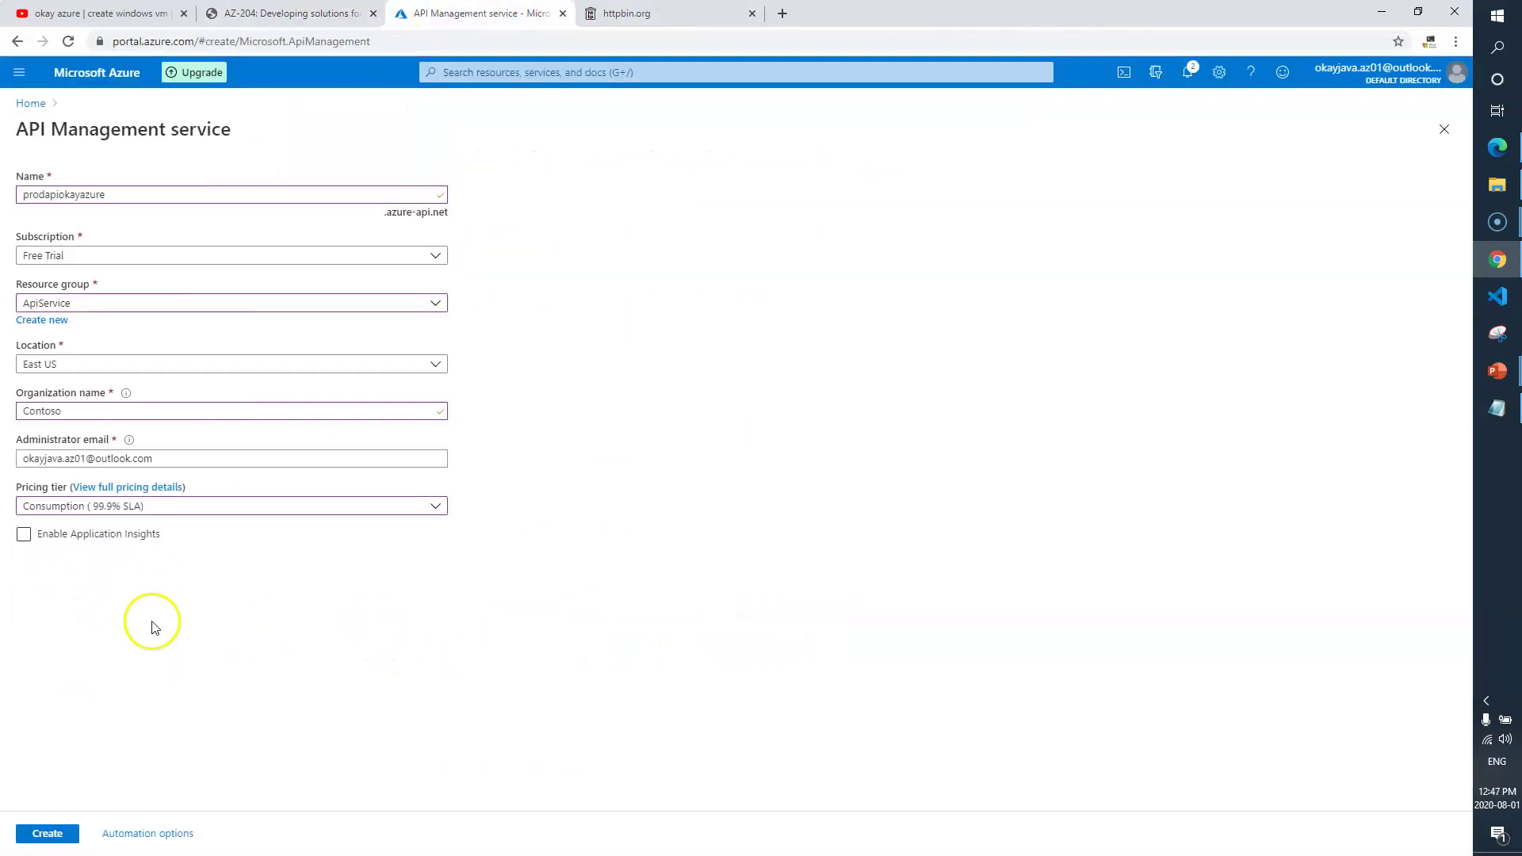
click(48, 832)
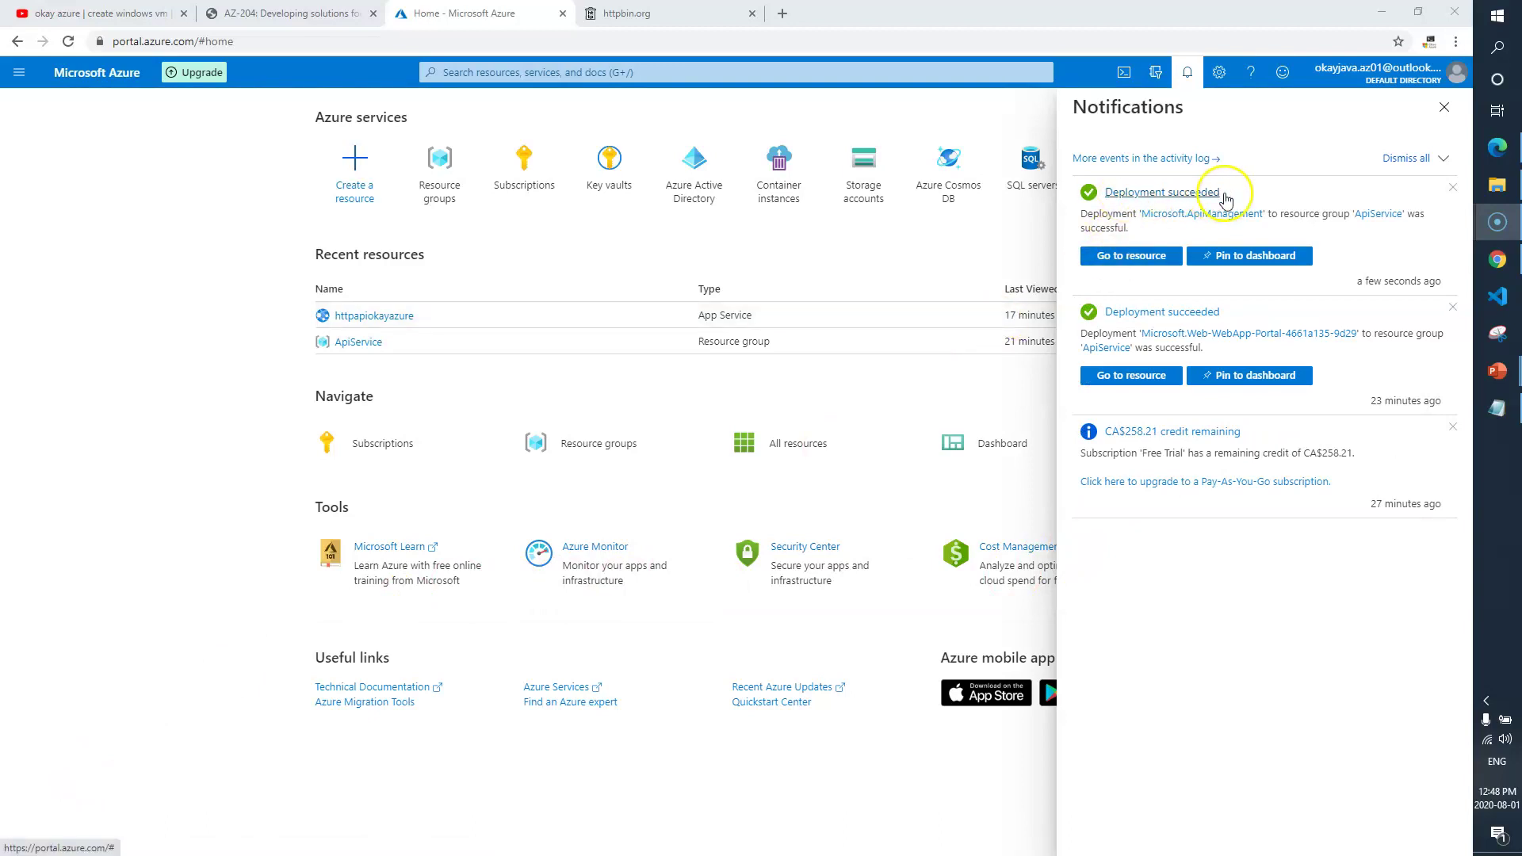
click(1444, 107)
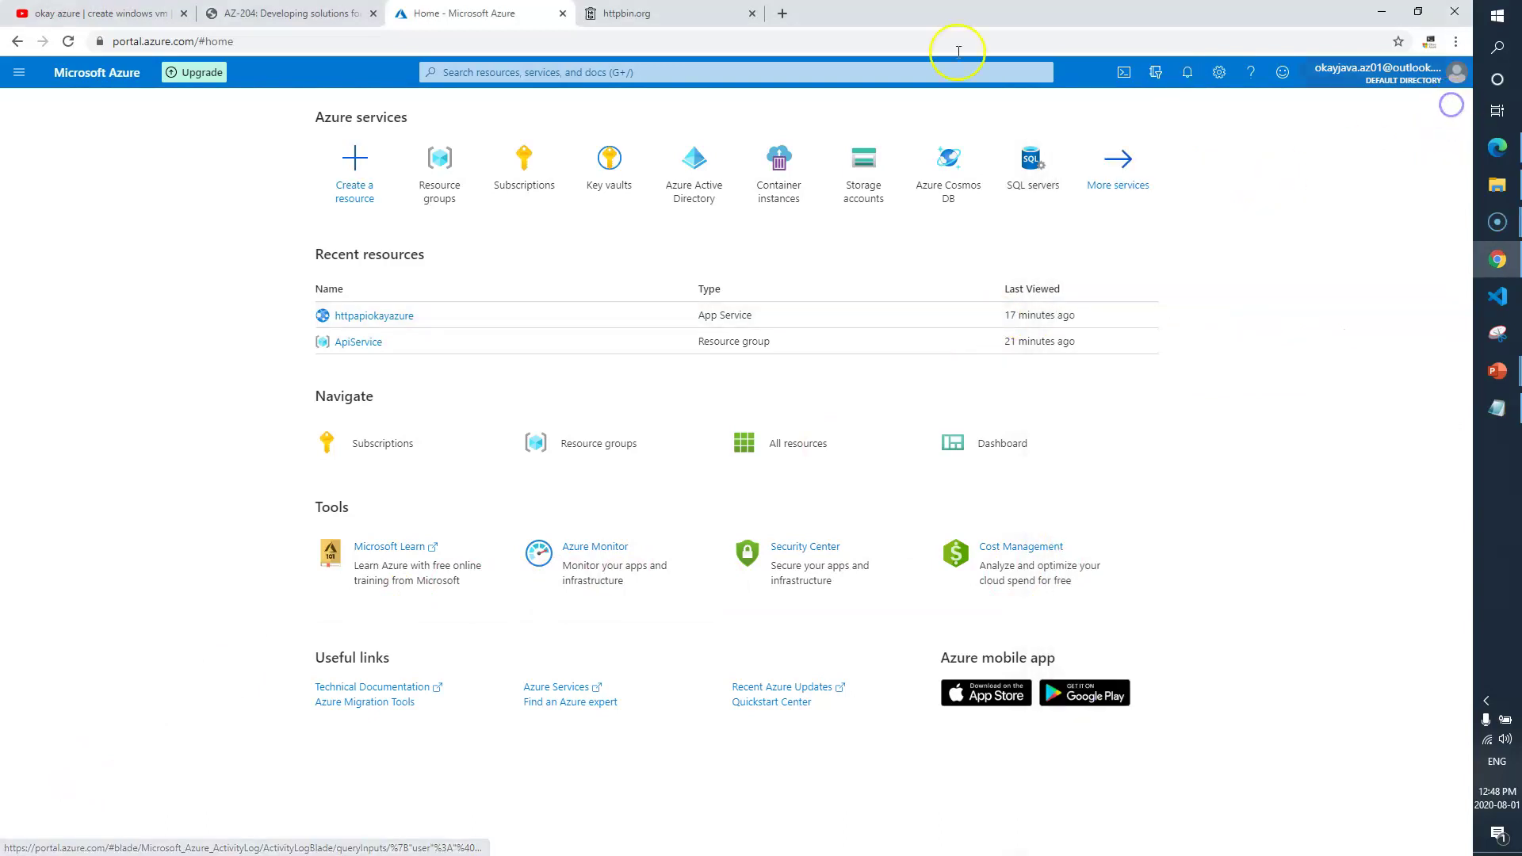
Step: Read the lab's Task 2 instructions for defining a new API, including the blank API settings
key(ctrl+shift+Tab)
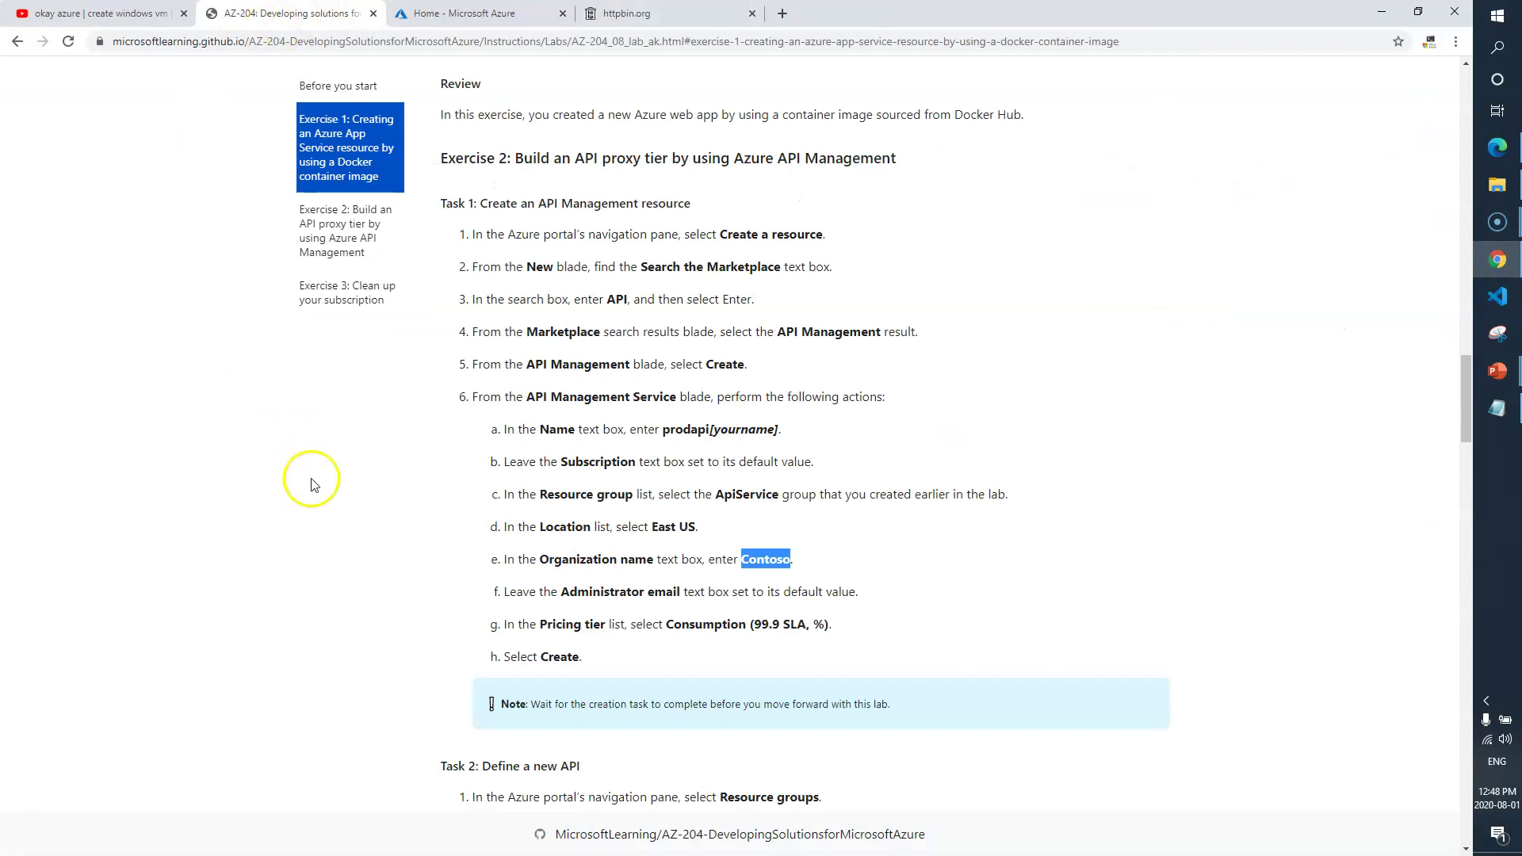
scroll(313, 485, down, 4)
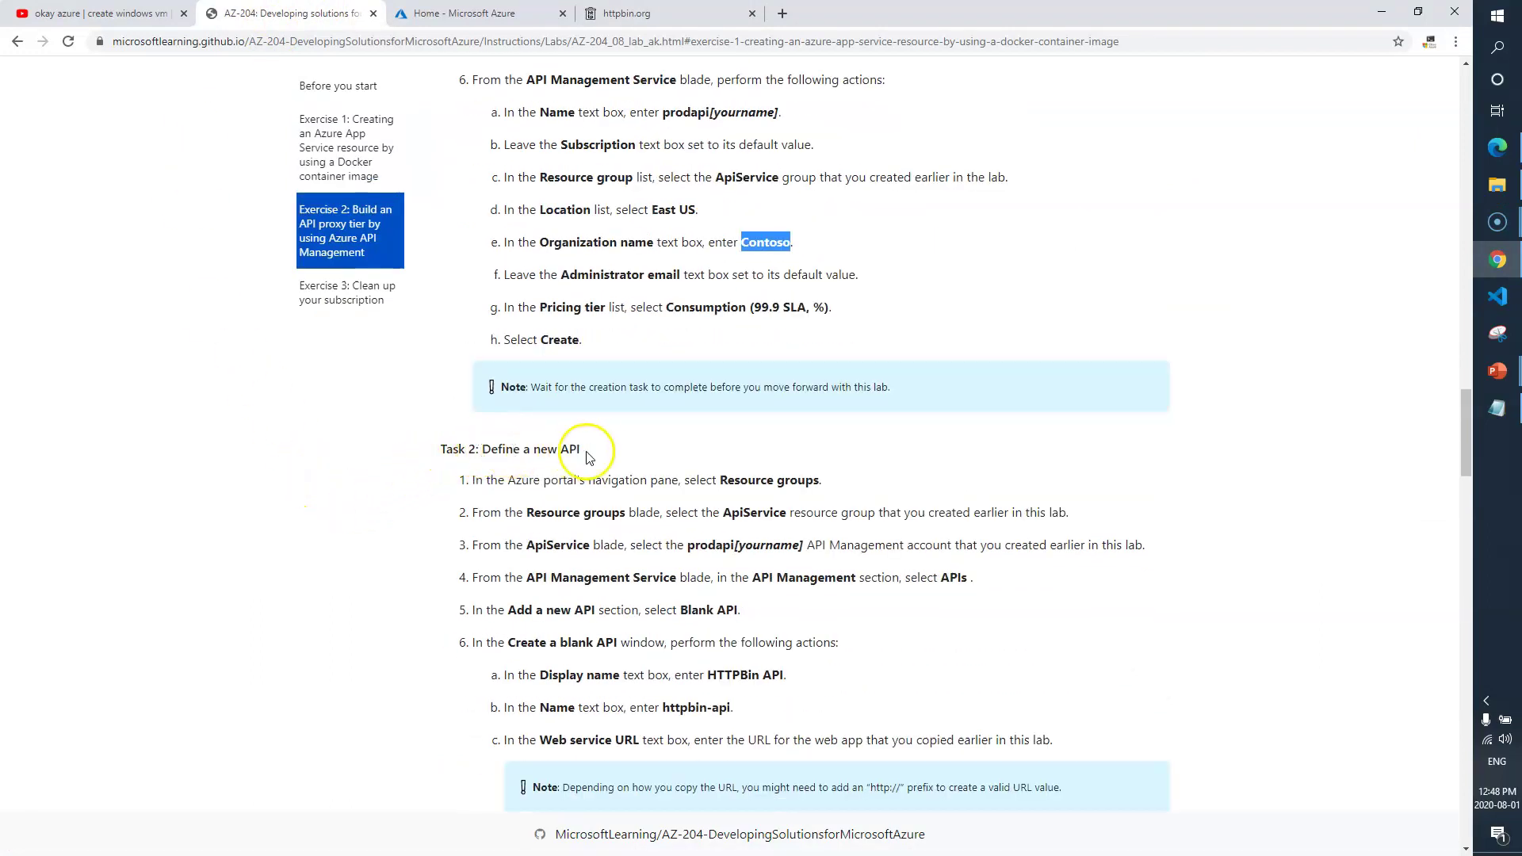
scroll(602, 448, down, 1)
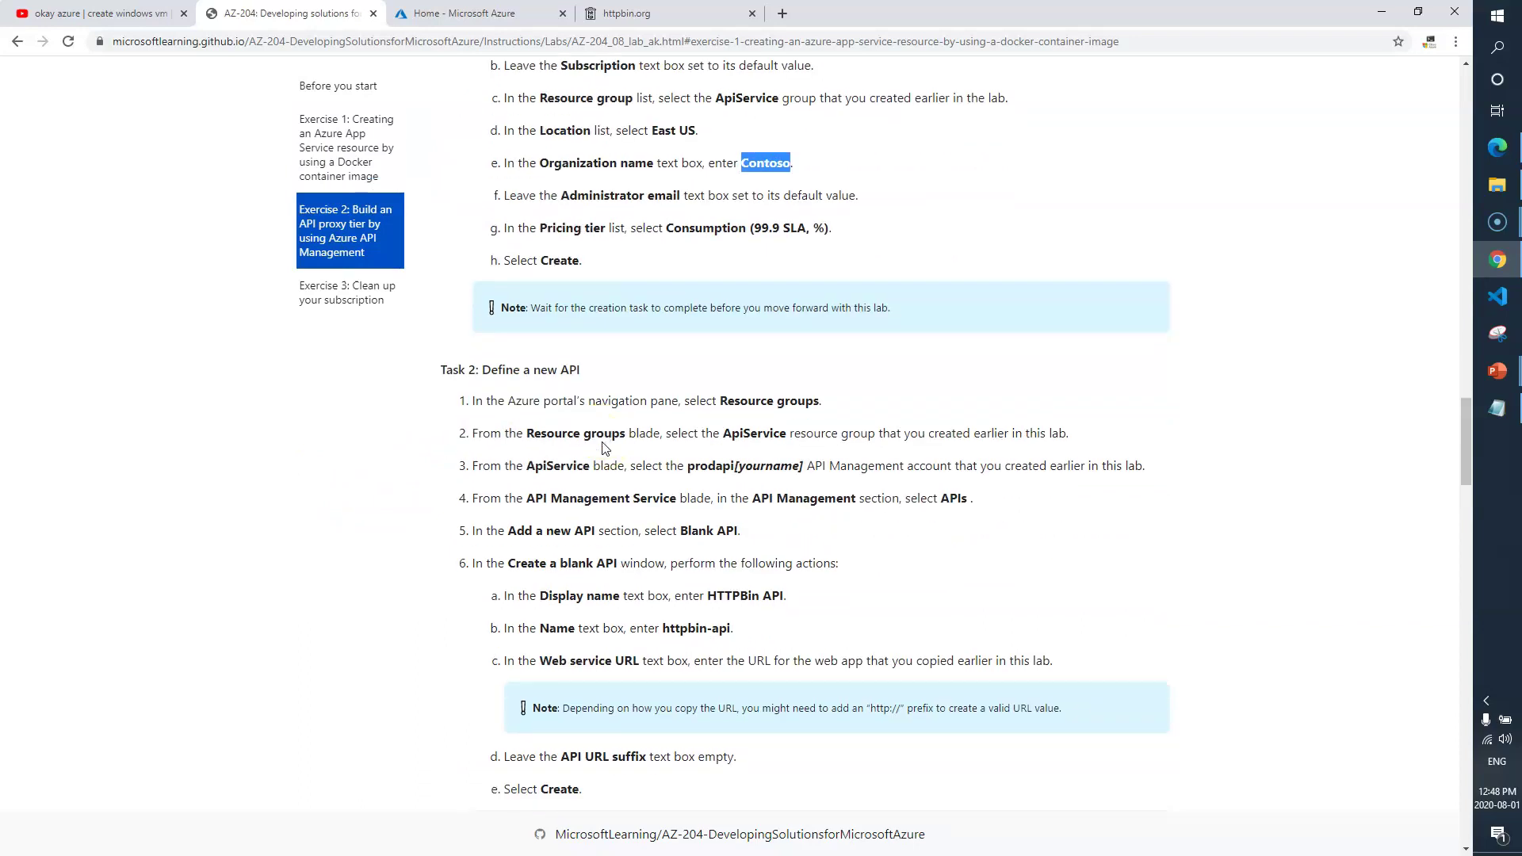
click(758, 434)
click(707, 466)
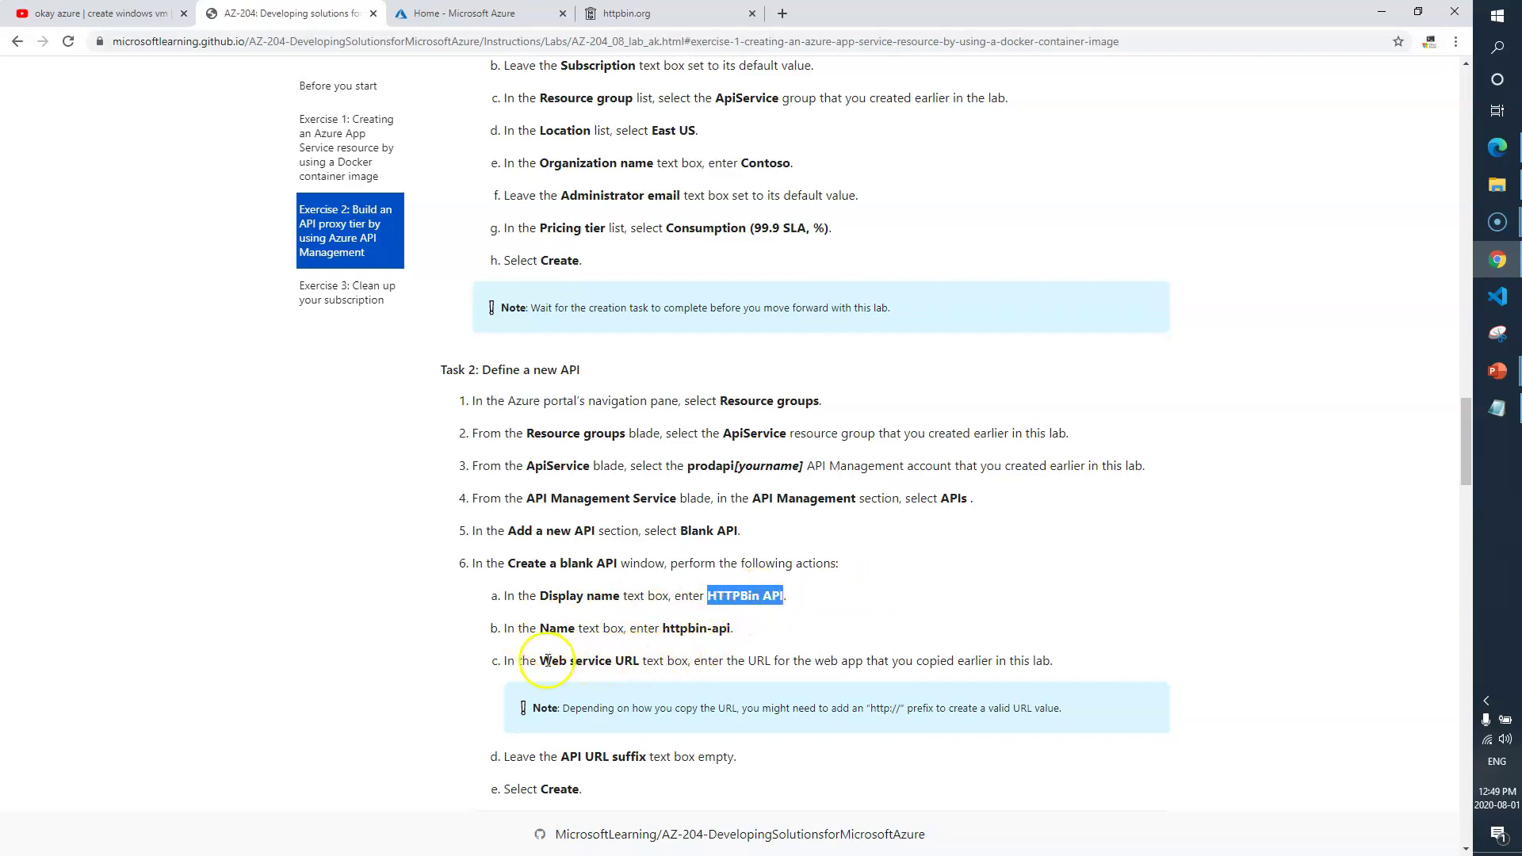
scroll(698, 665, down, 2)
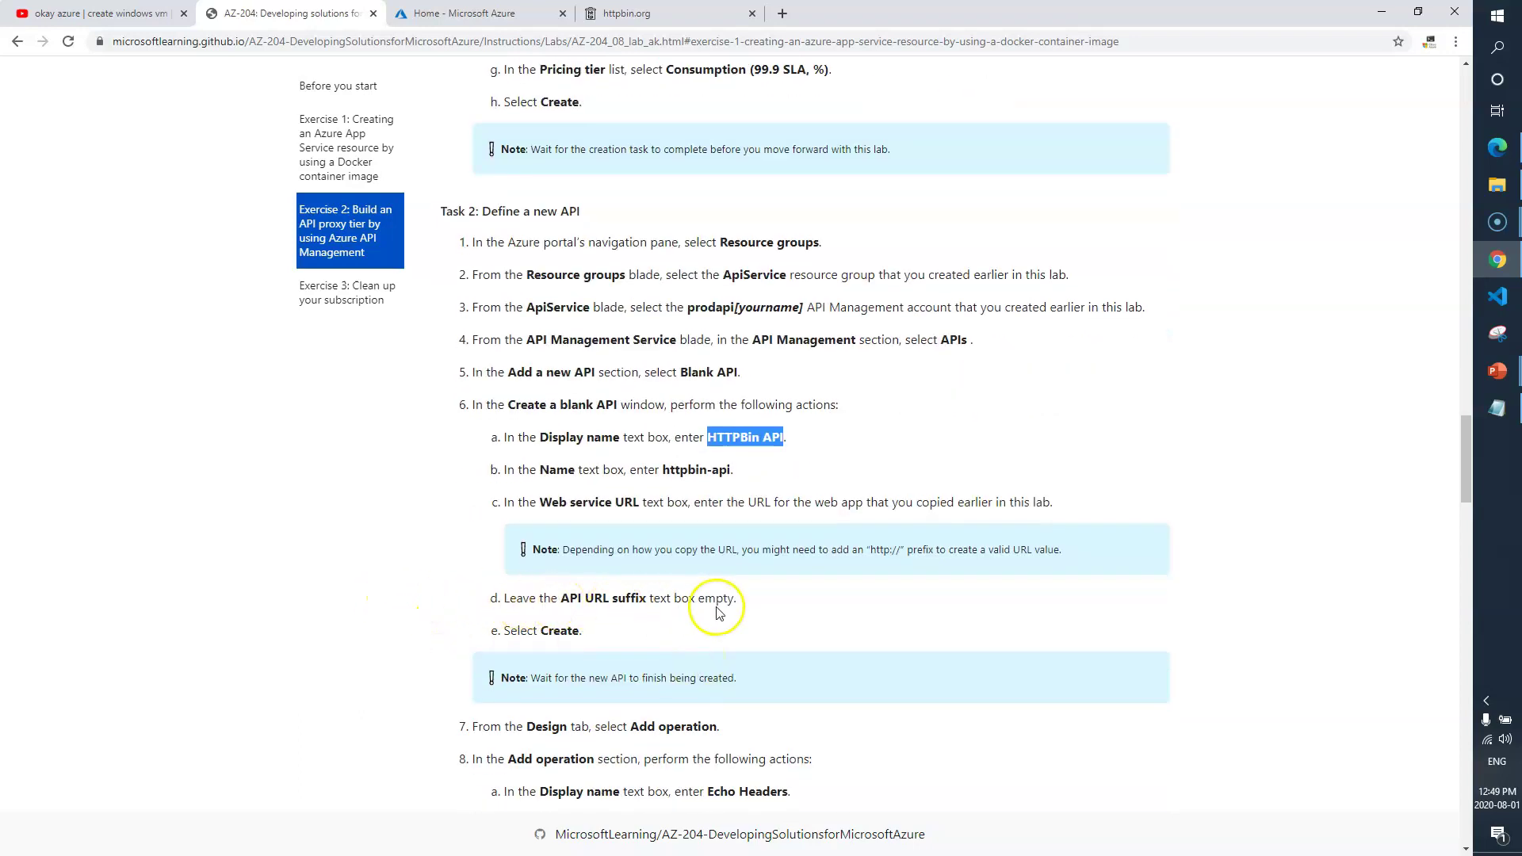
Step: Open the APIs page of the prodapiokayazure service in the ApiService resource group in the Azure portal
click(466, 14)
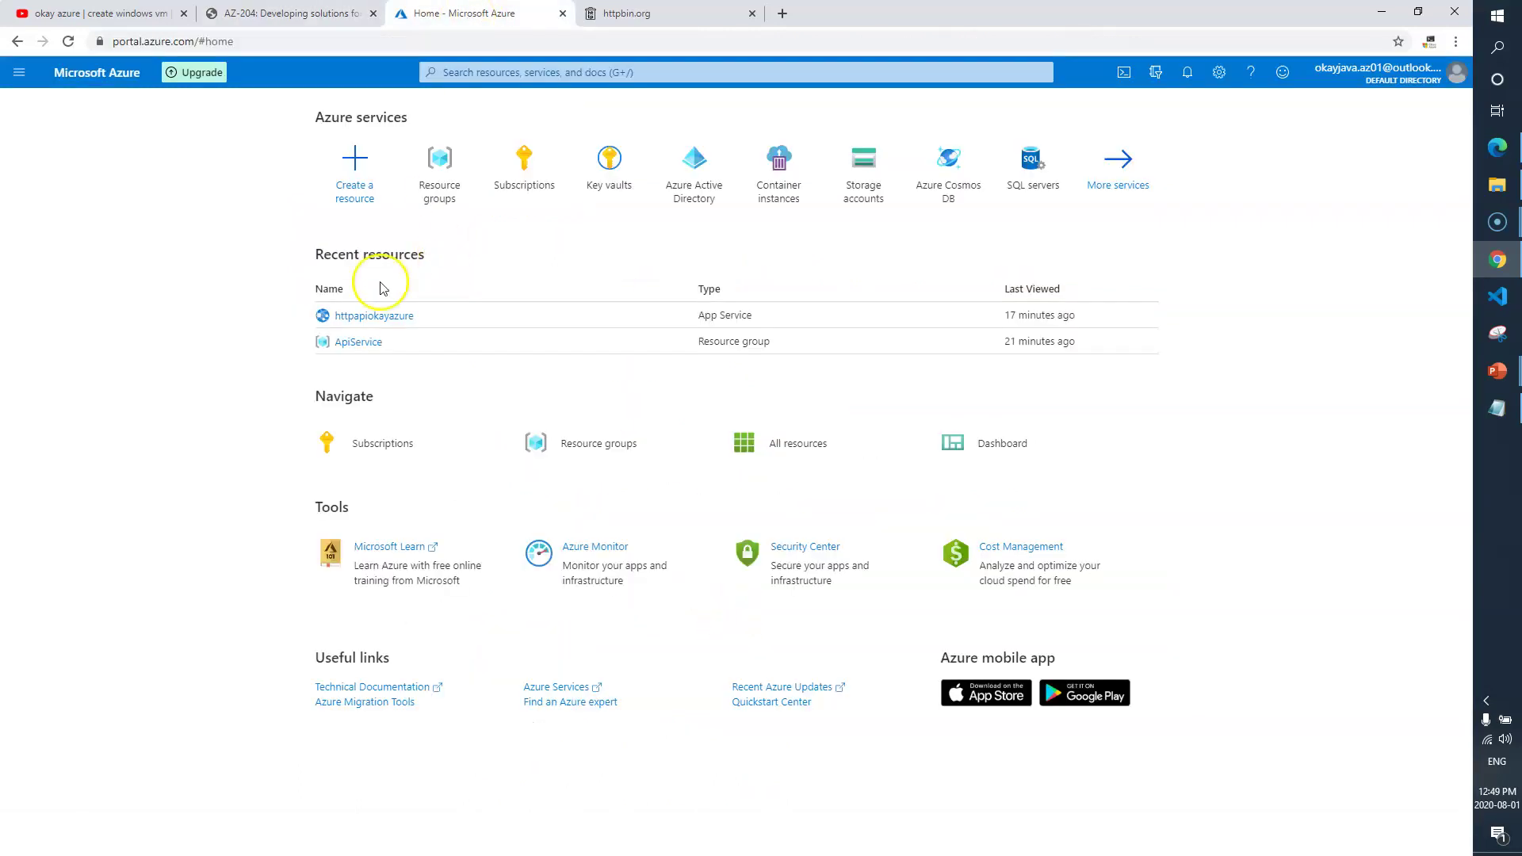
click(442, 176)
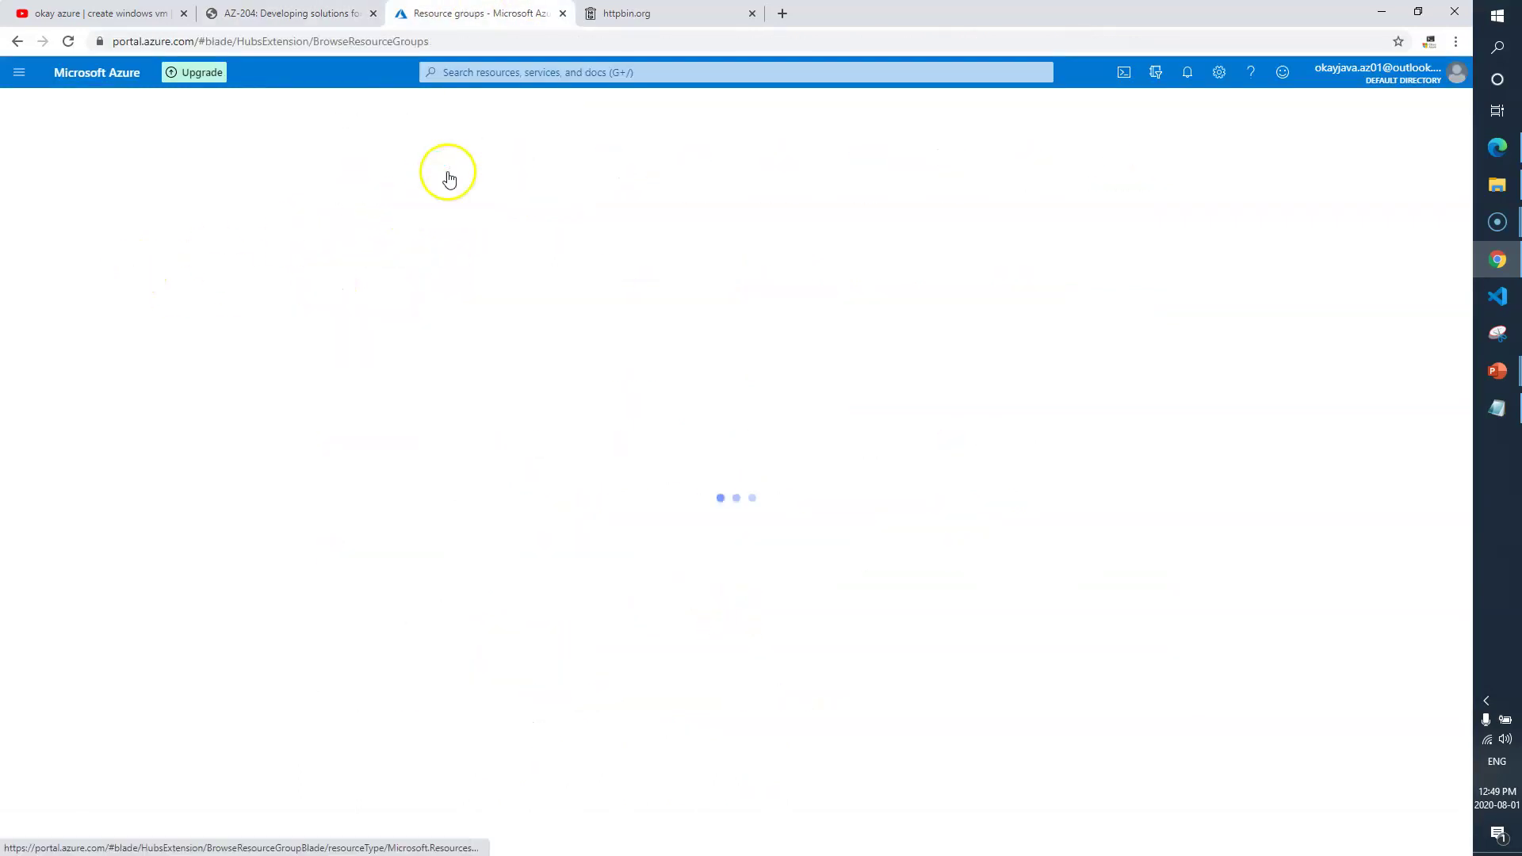
click(73, 301)
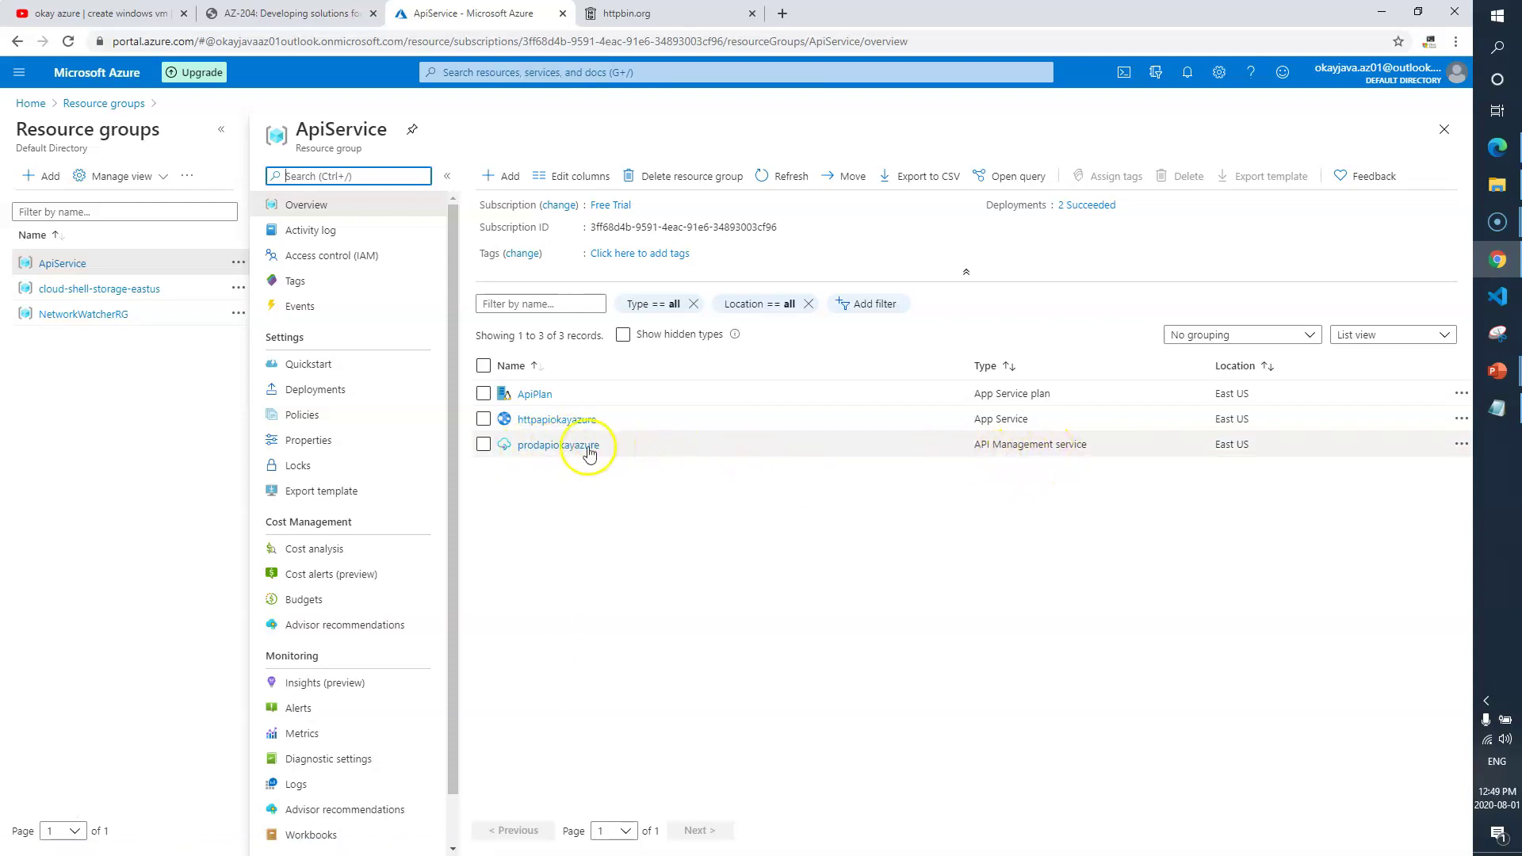
click(561, 446)
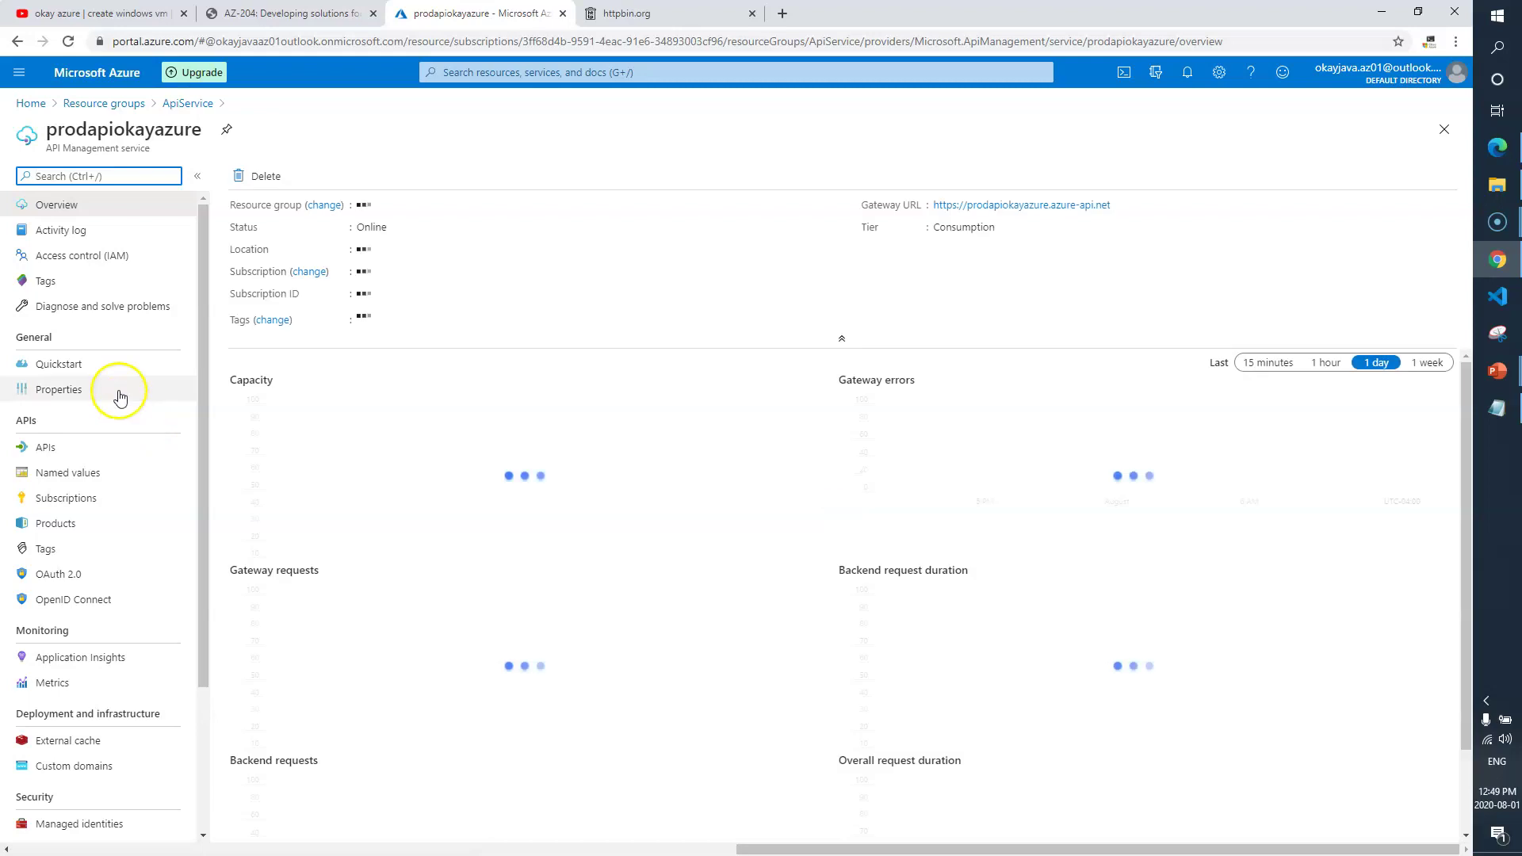
scroll(124, 544, down, 2)
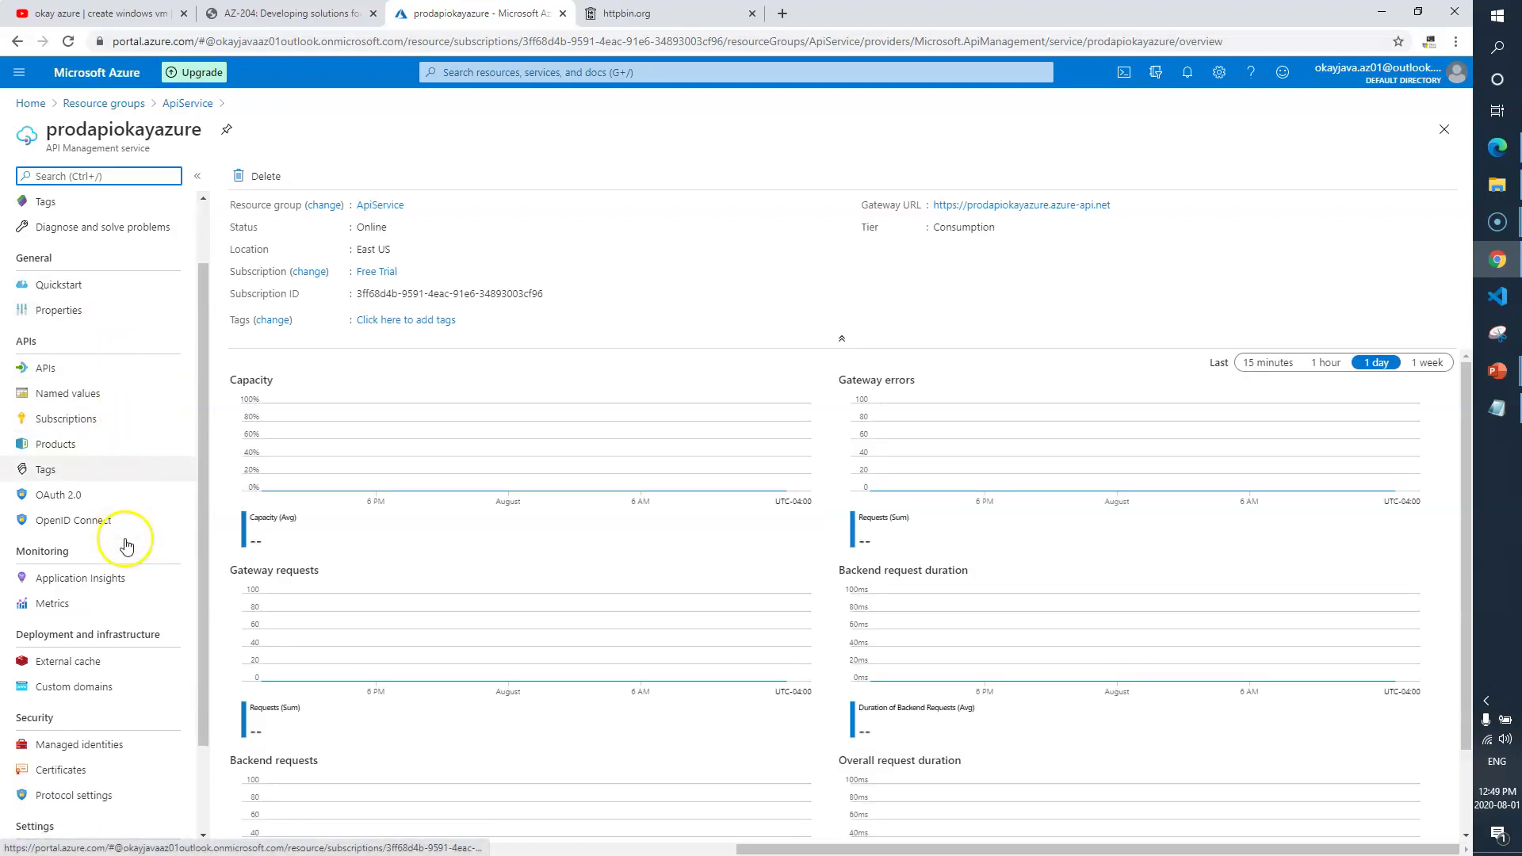
scroll(124, 544, down, 1)
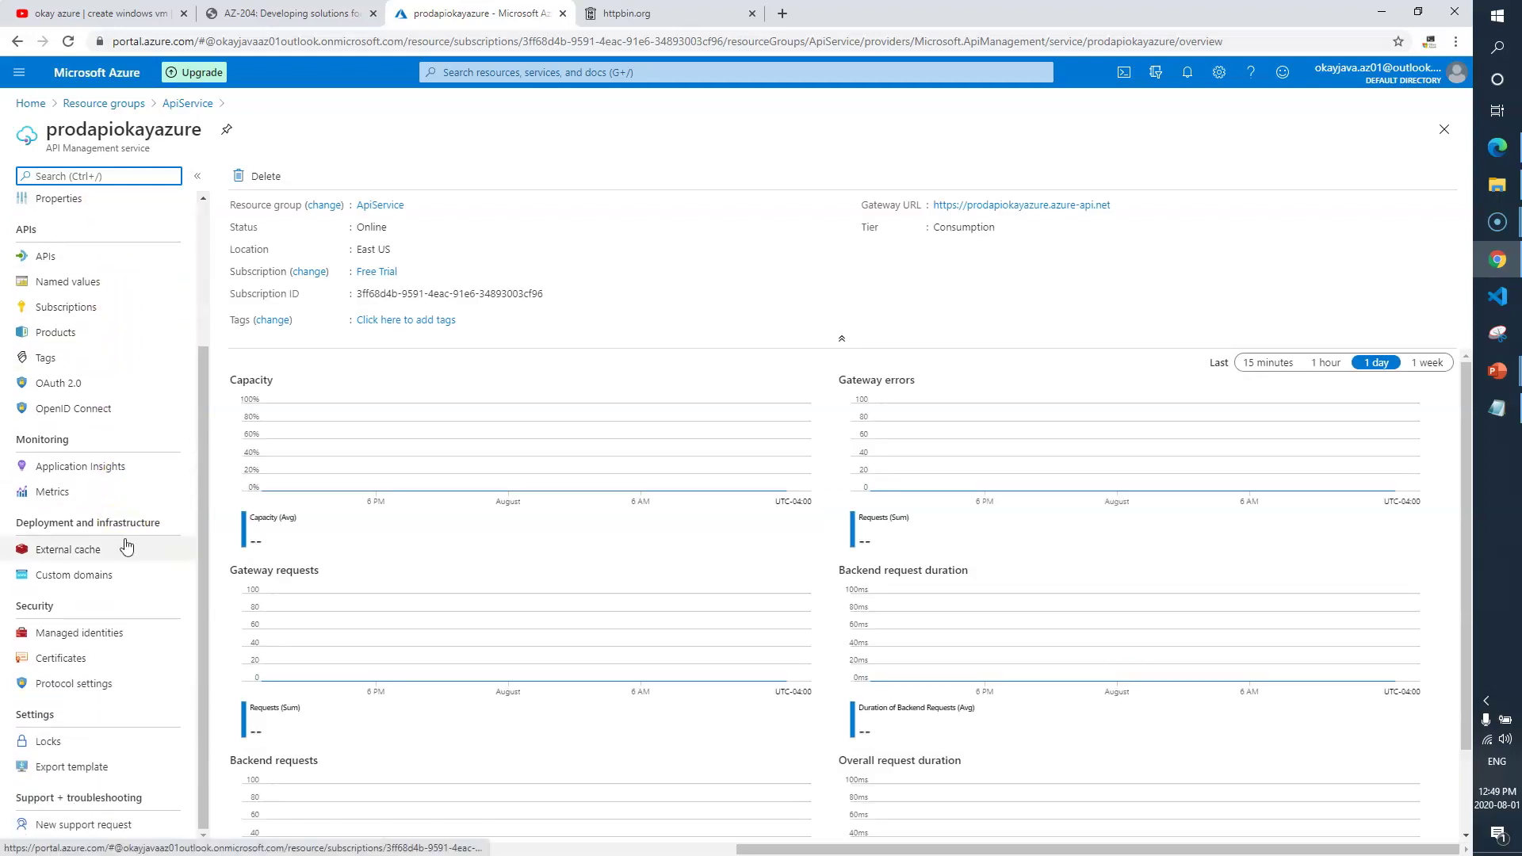
scroll(124, 545, up, 2)
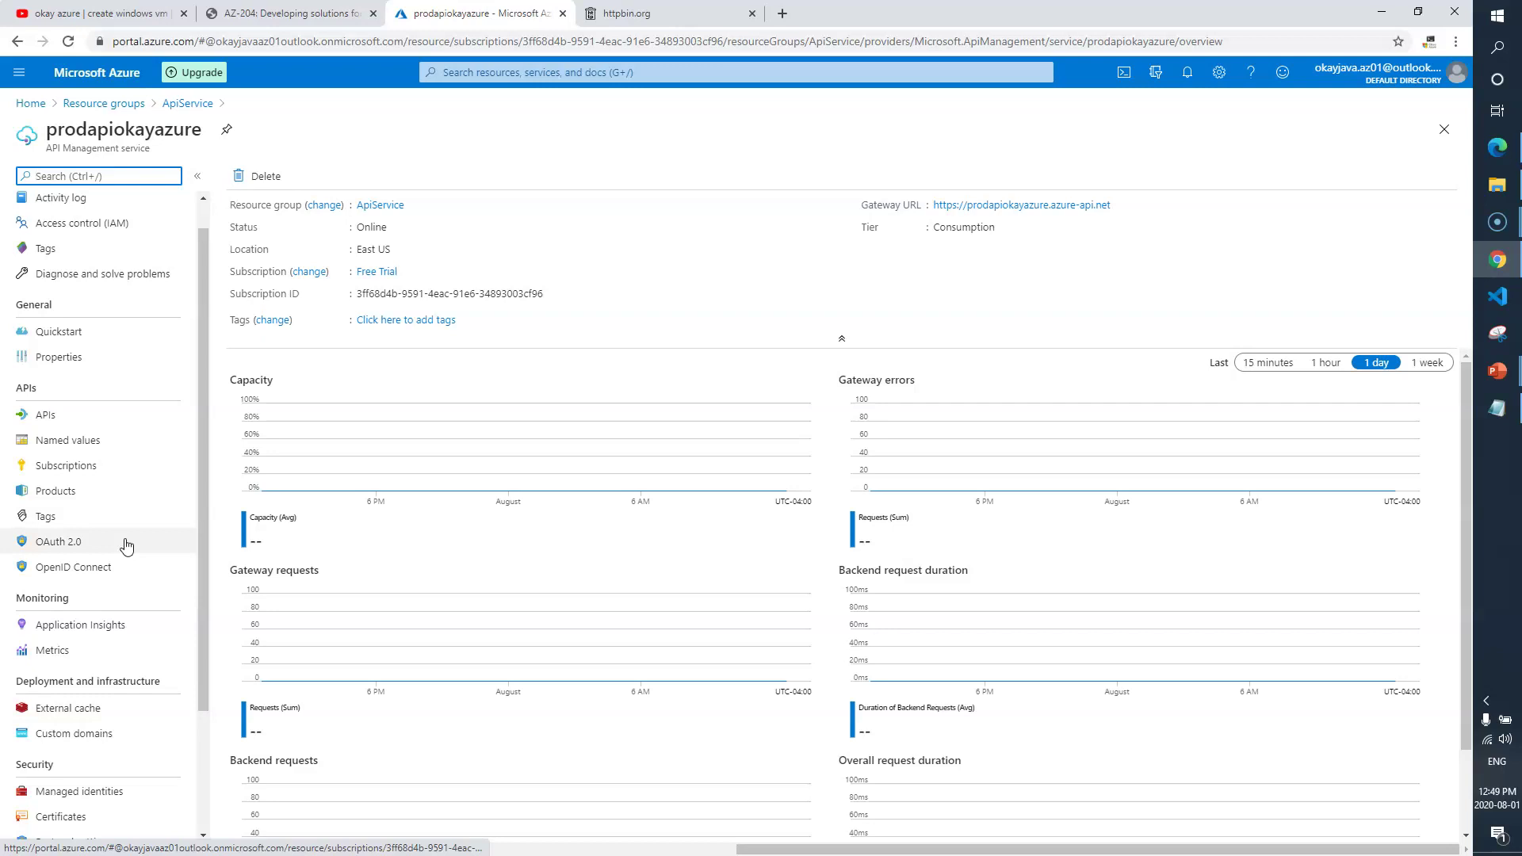
click(87, 415)
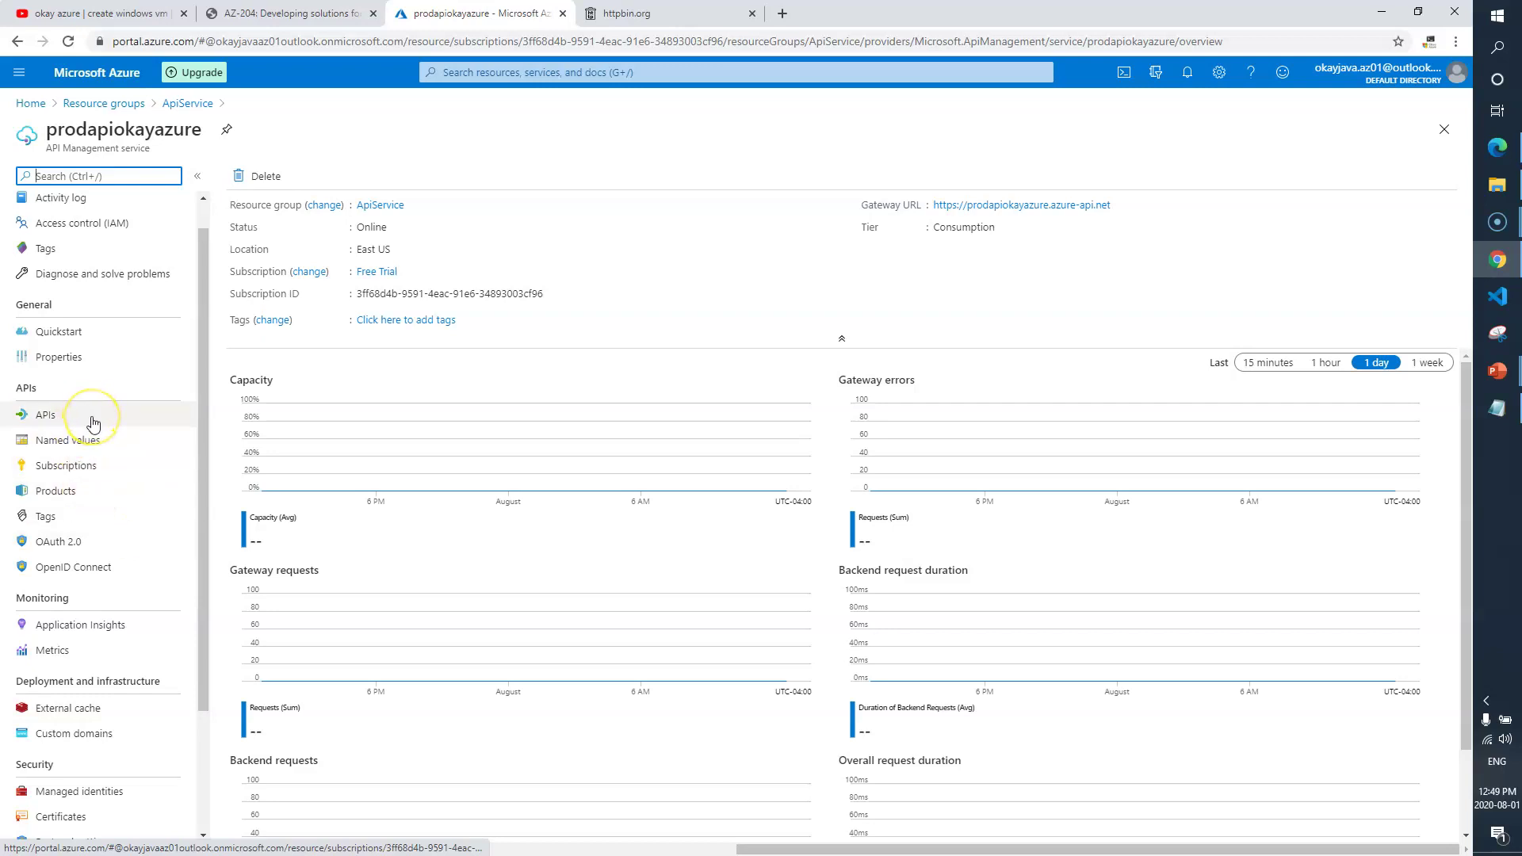
click(92, 418)
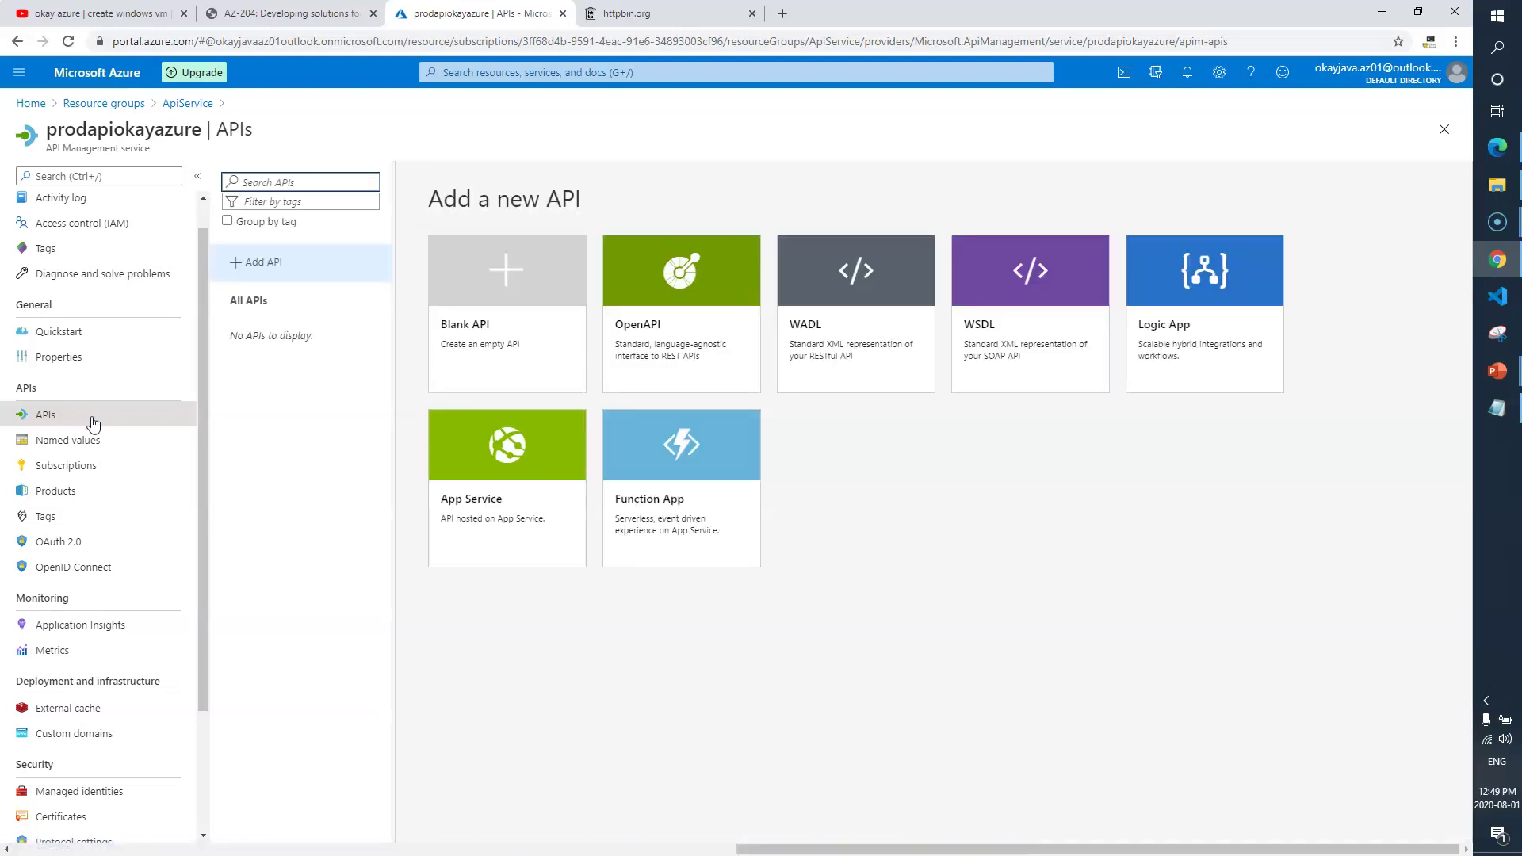
click(376, 381)
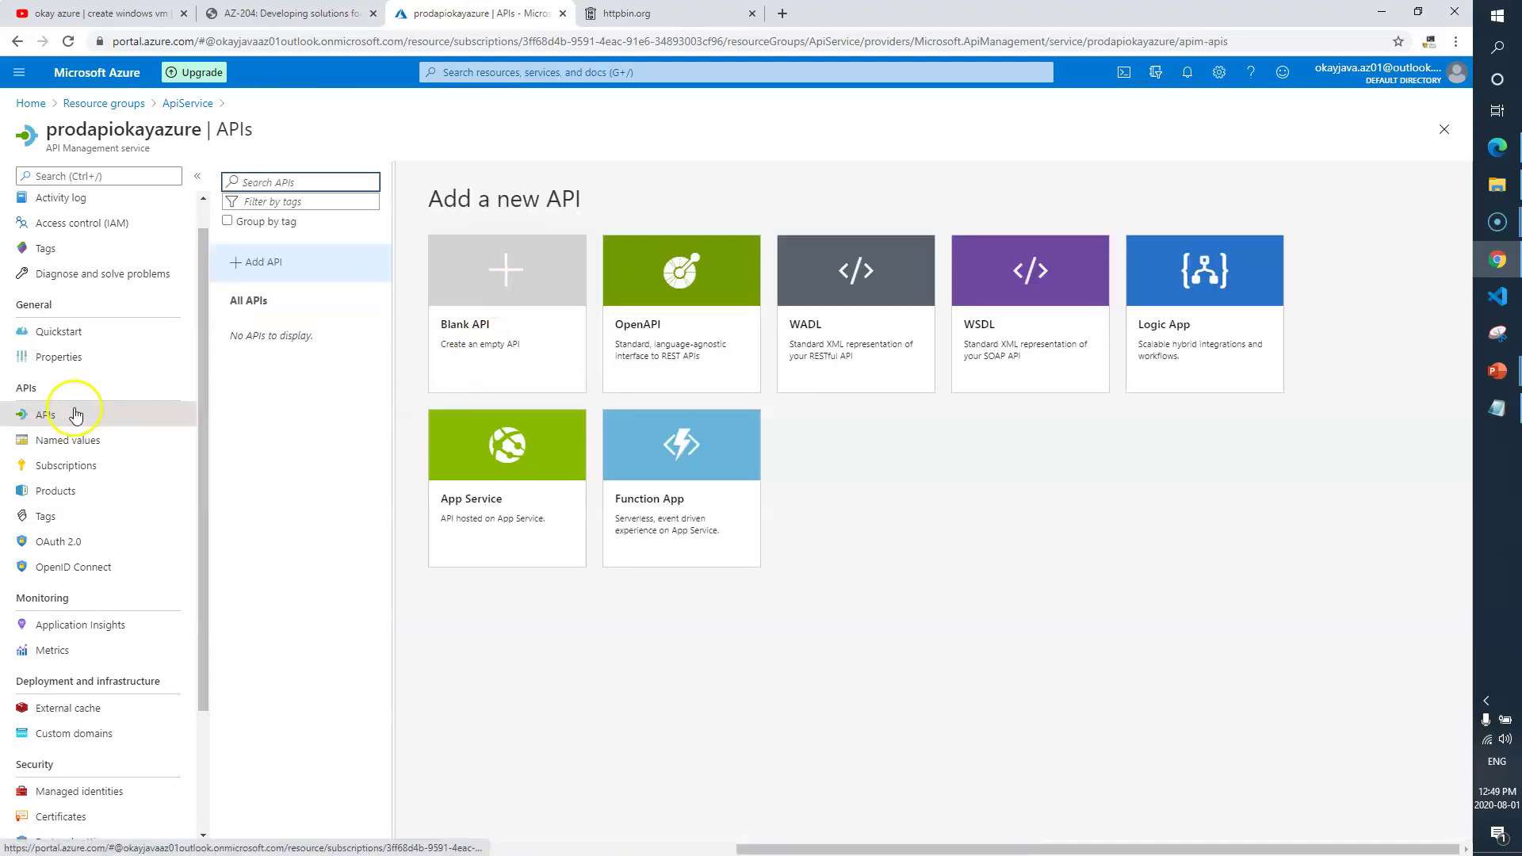
click(503, 273)
click(689, 275)
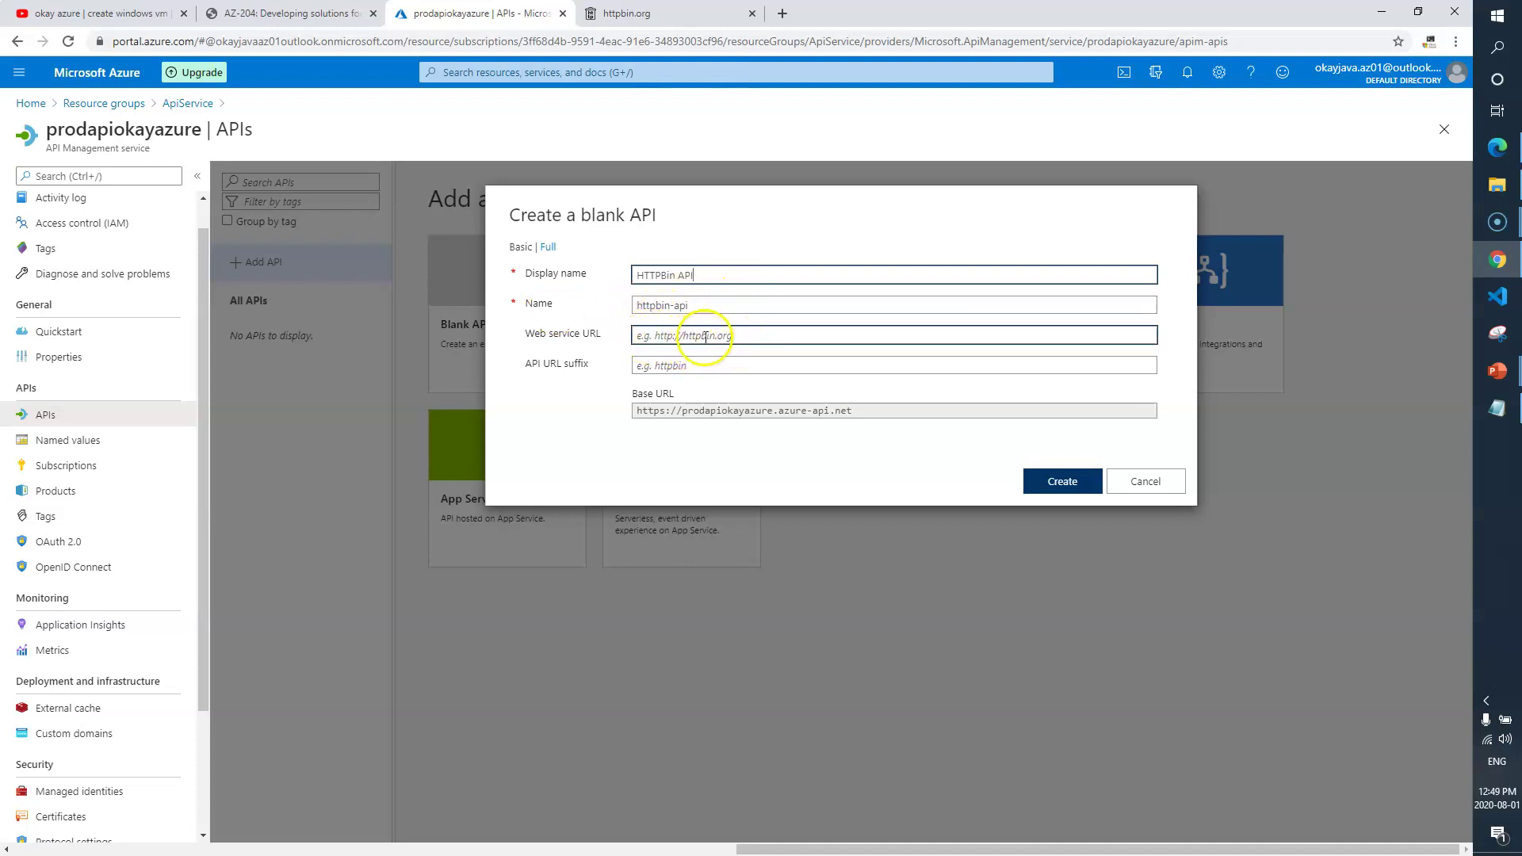
Step: Copy httpapiokayazure.azurewebsites.net from the Notepad note and enter it as the web service URL of a new blank API
click(1496, 409)
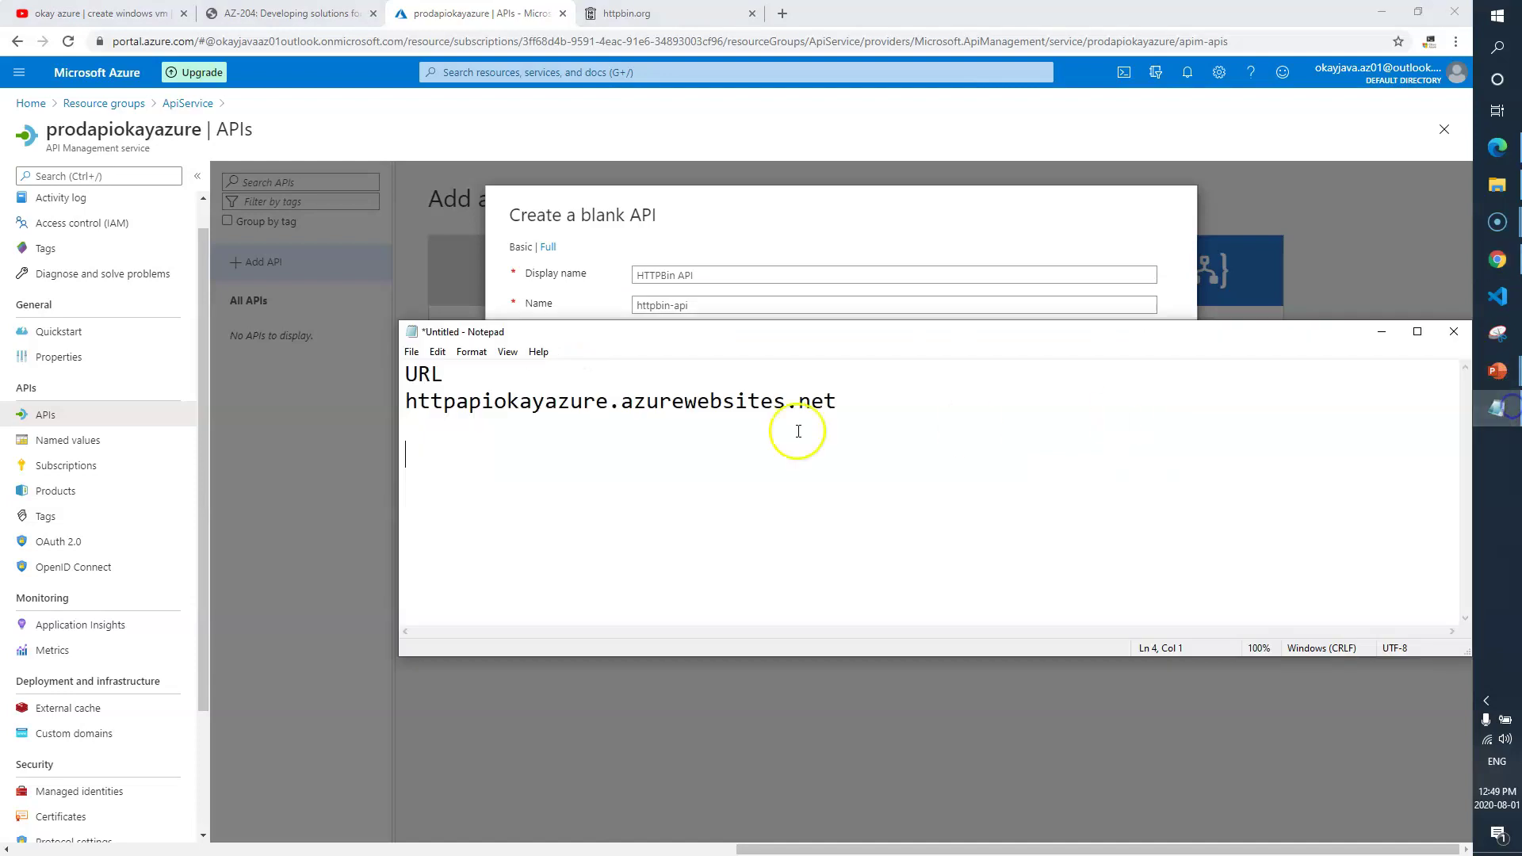
drag(866, 401, 394, 397)
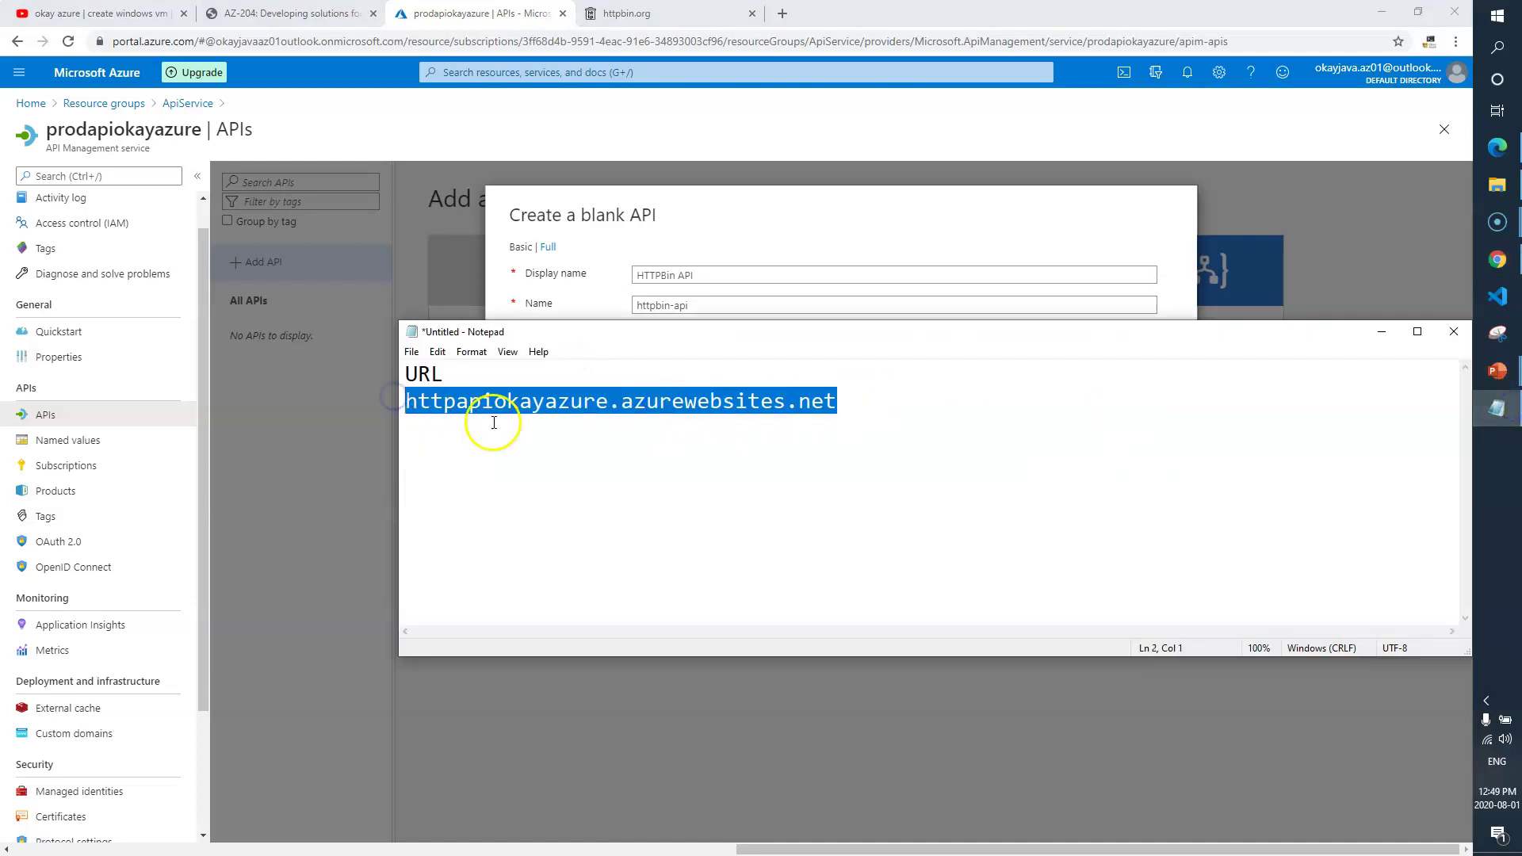
click(706, 661)
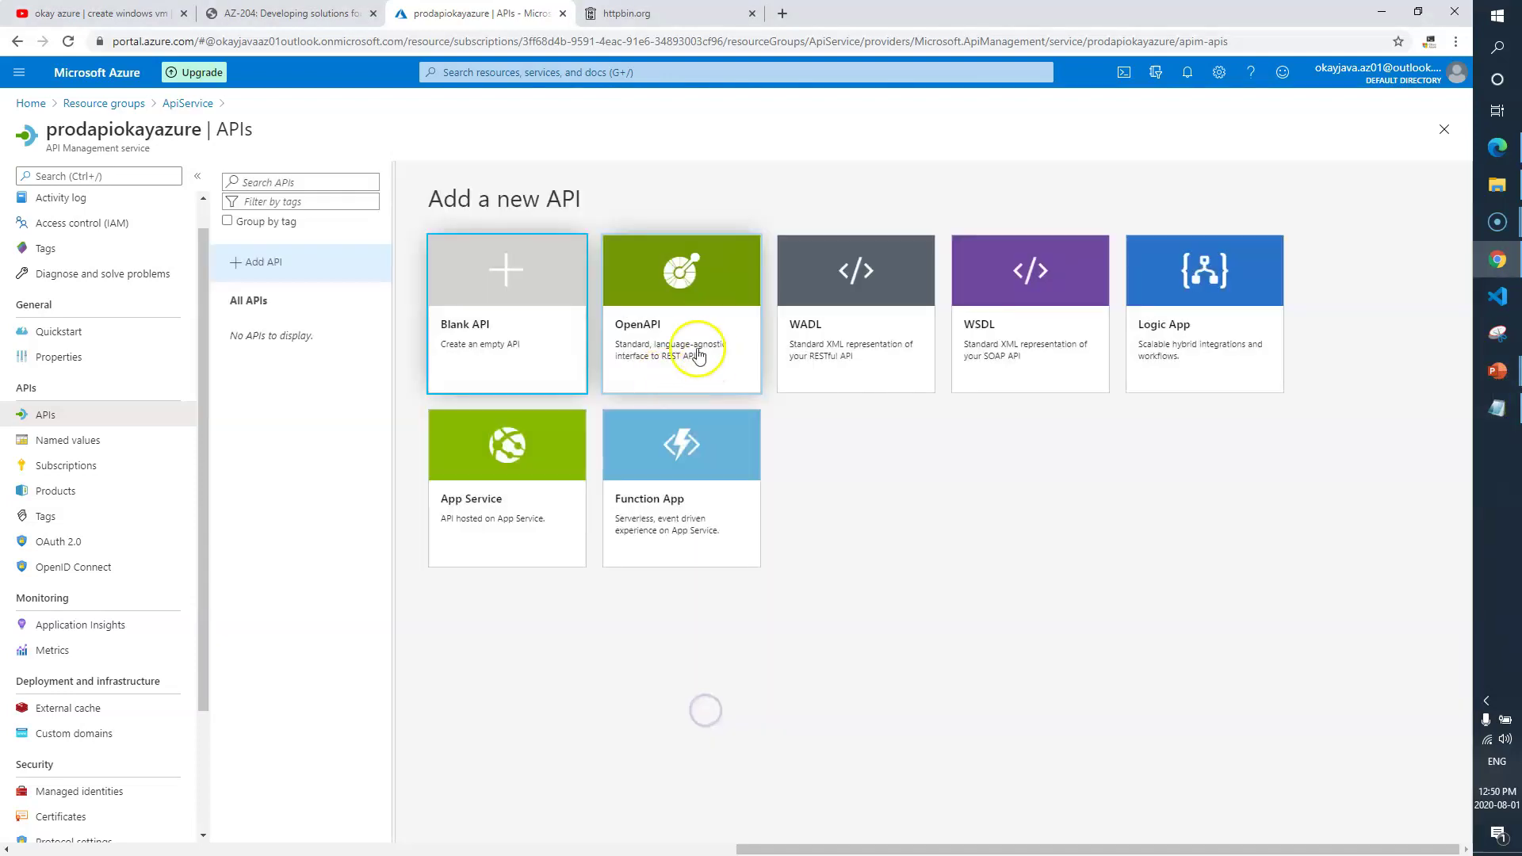
click(500, 330)
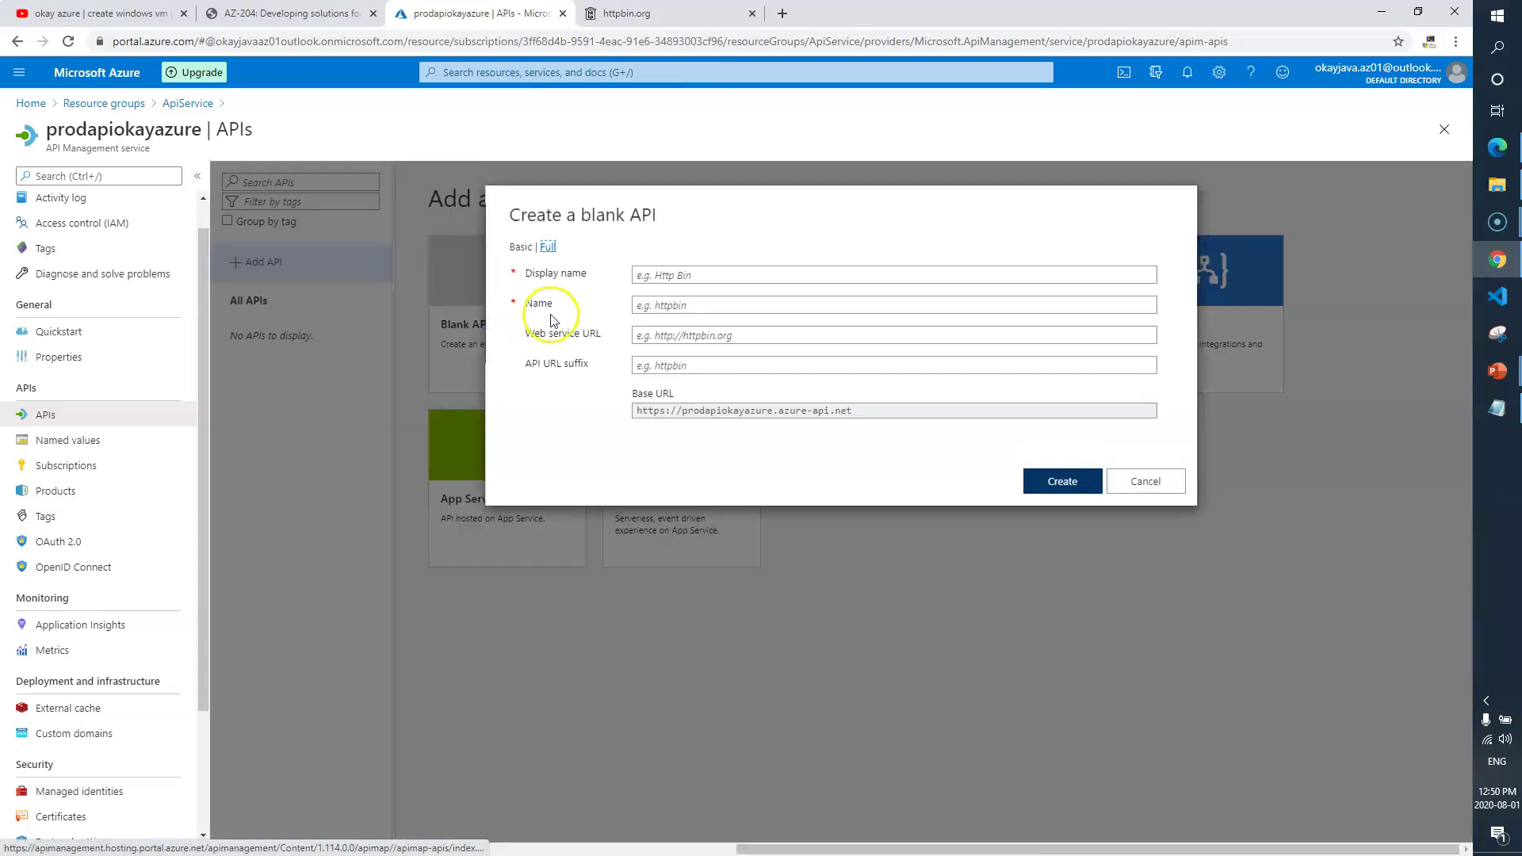
click(717, 336)
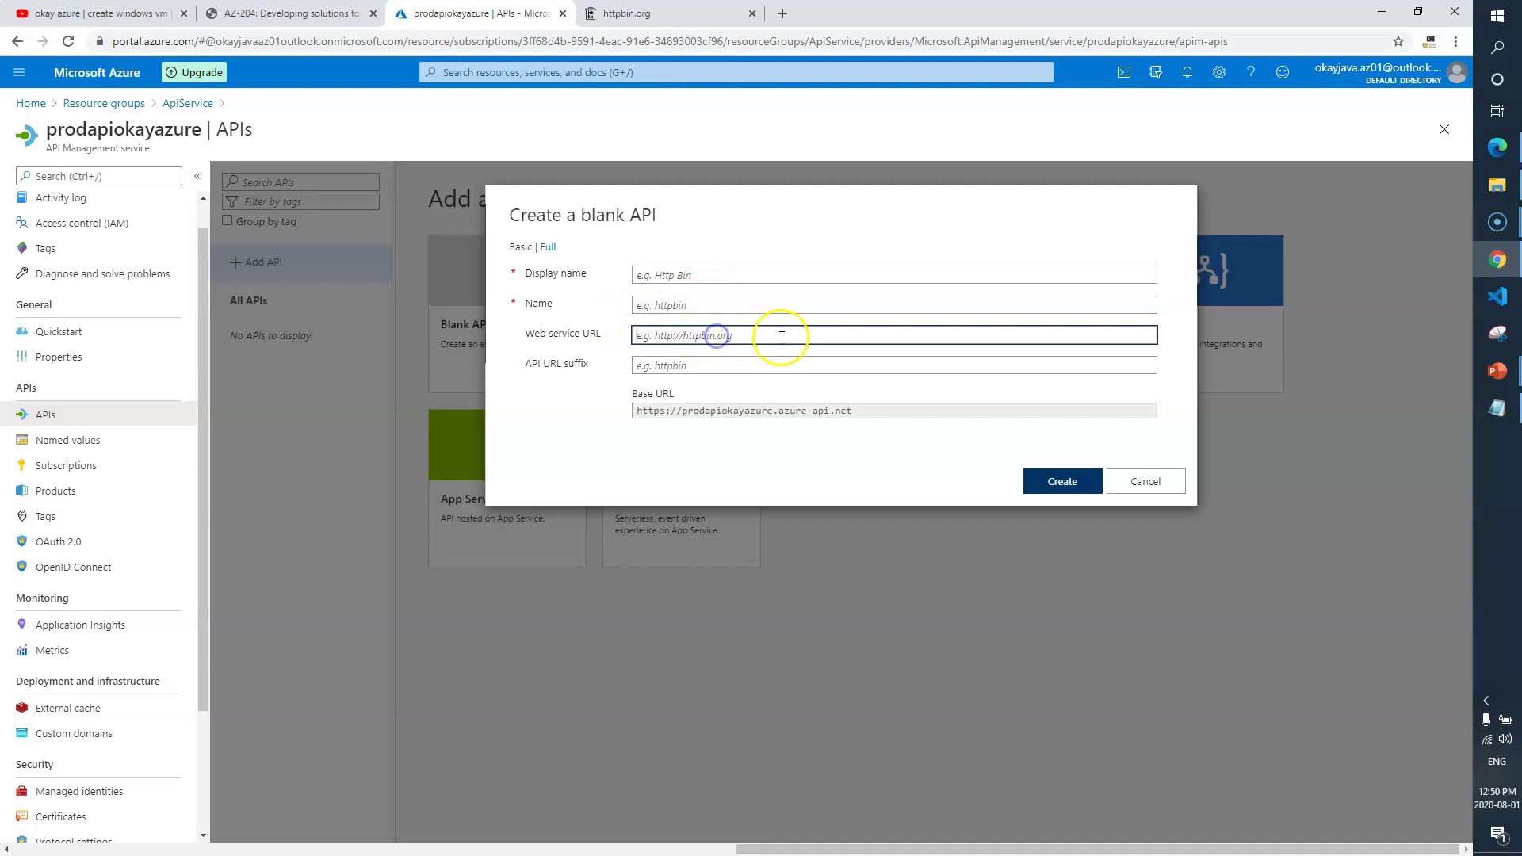
key(ctrl+v)
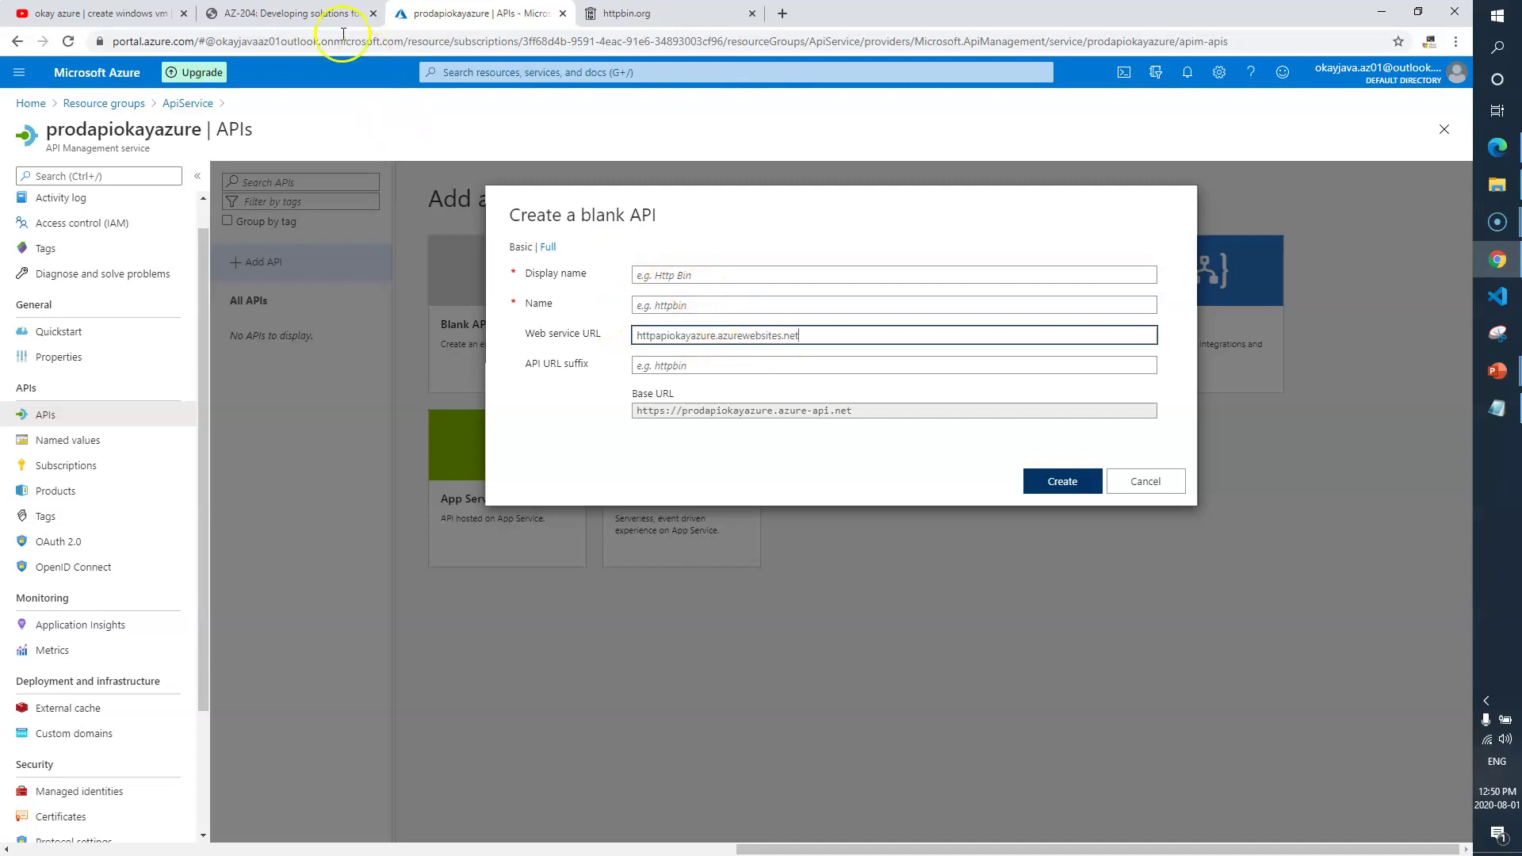
Step: Copy the display name HTTPBin API from the lab into the blank API form, with the name httpbin-api, and try to create it
click(317, 14)
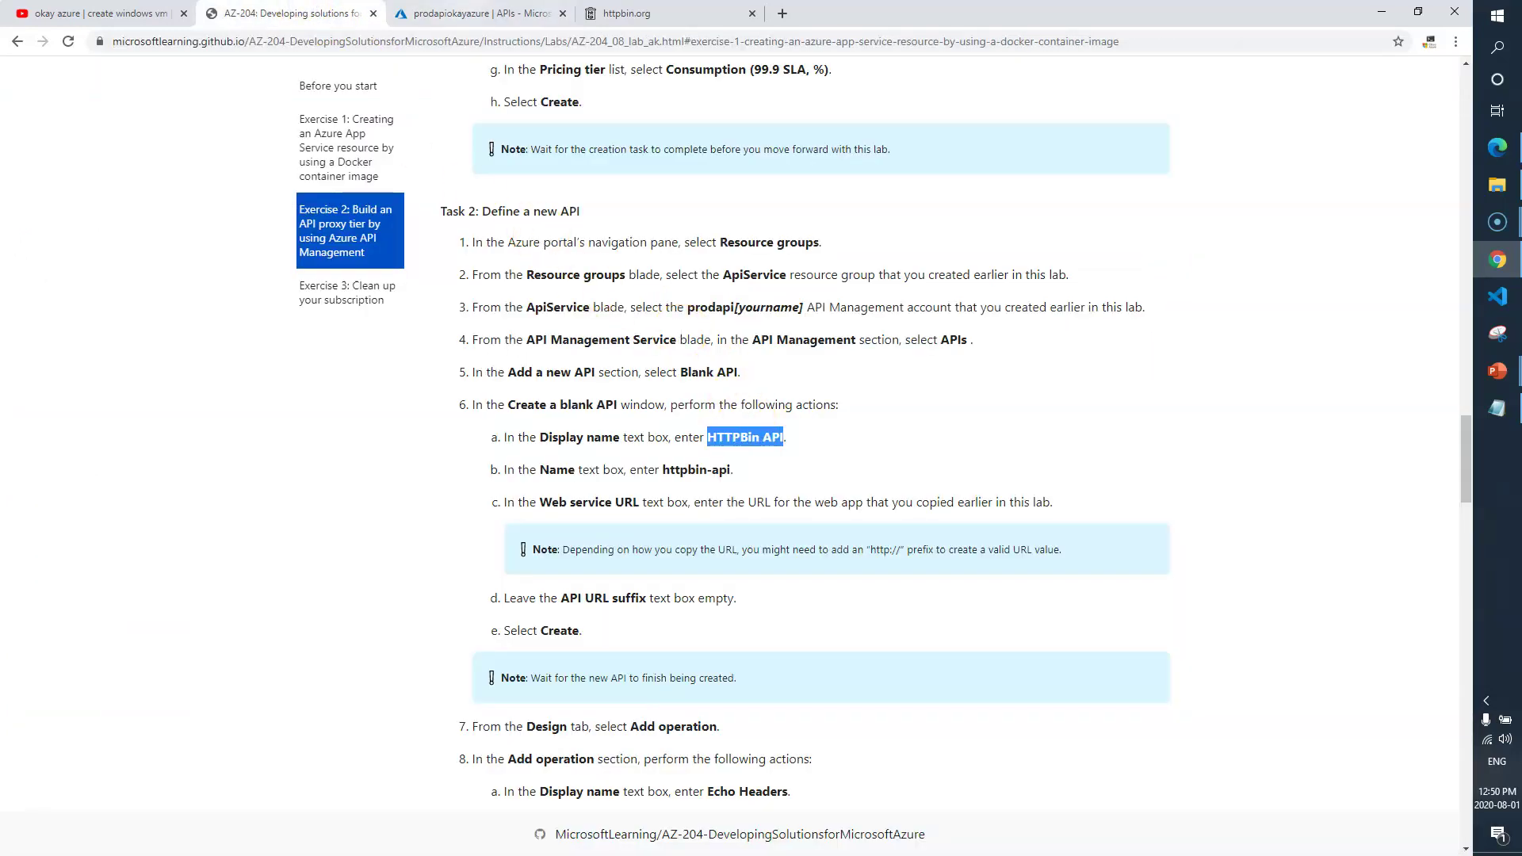
key(ctrl+c)
key(ctrl+Tab)
click(723, 275)
key(ctrl+v)
click(660, 328)
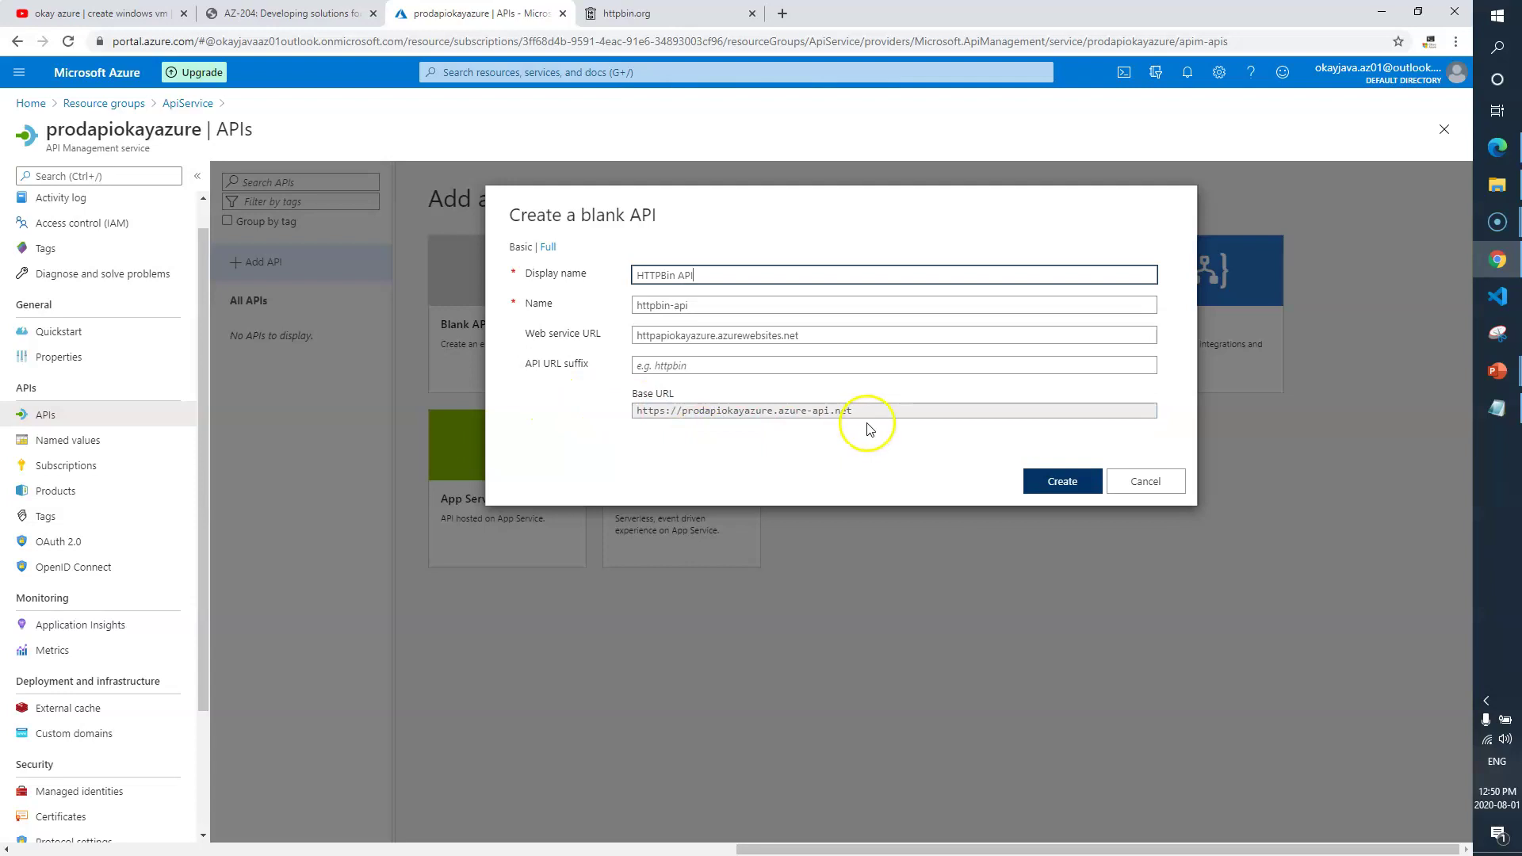
click(1047, 481)
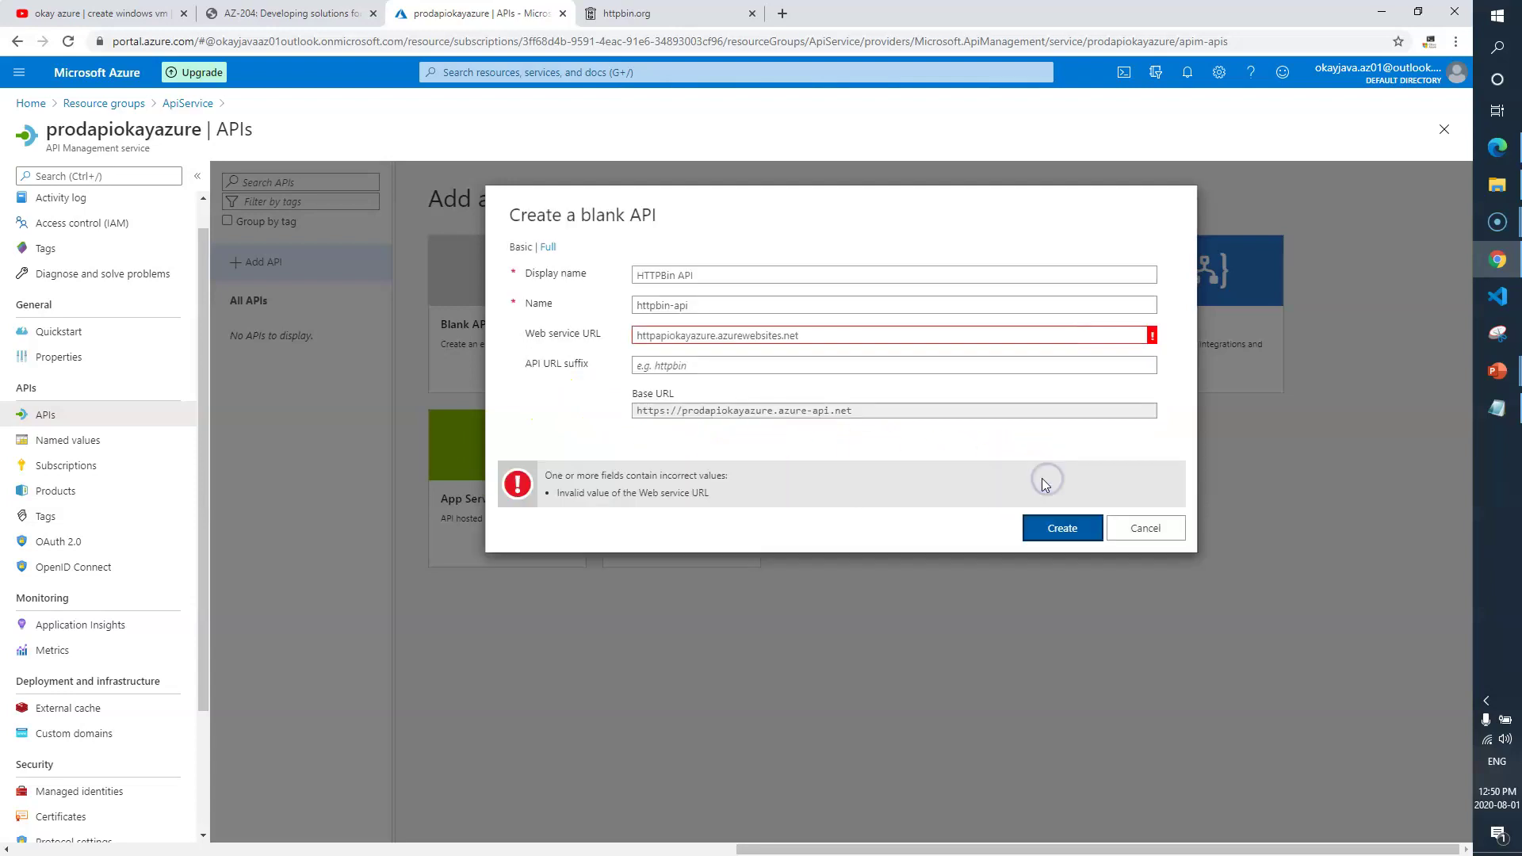
click(680, 333)
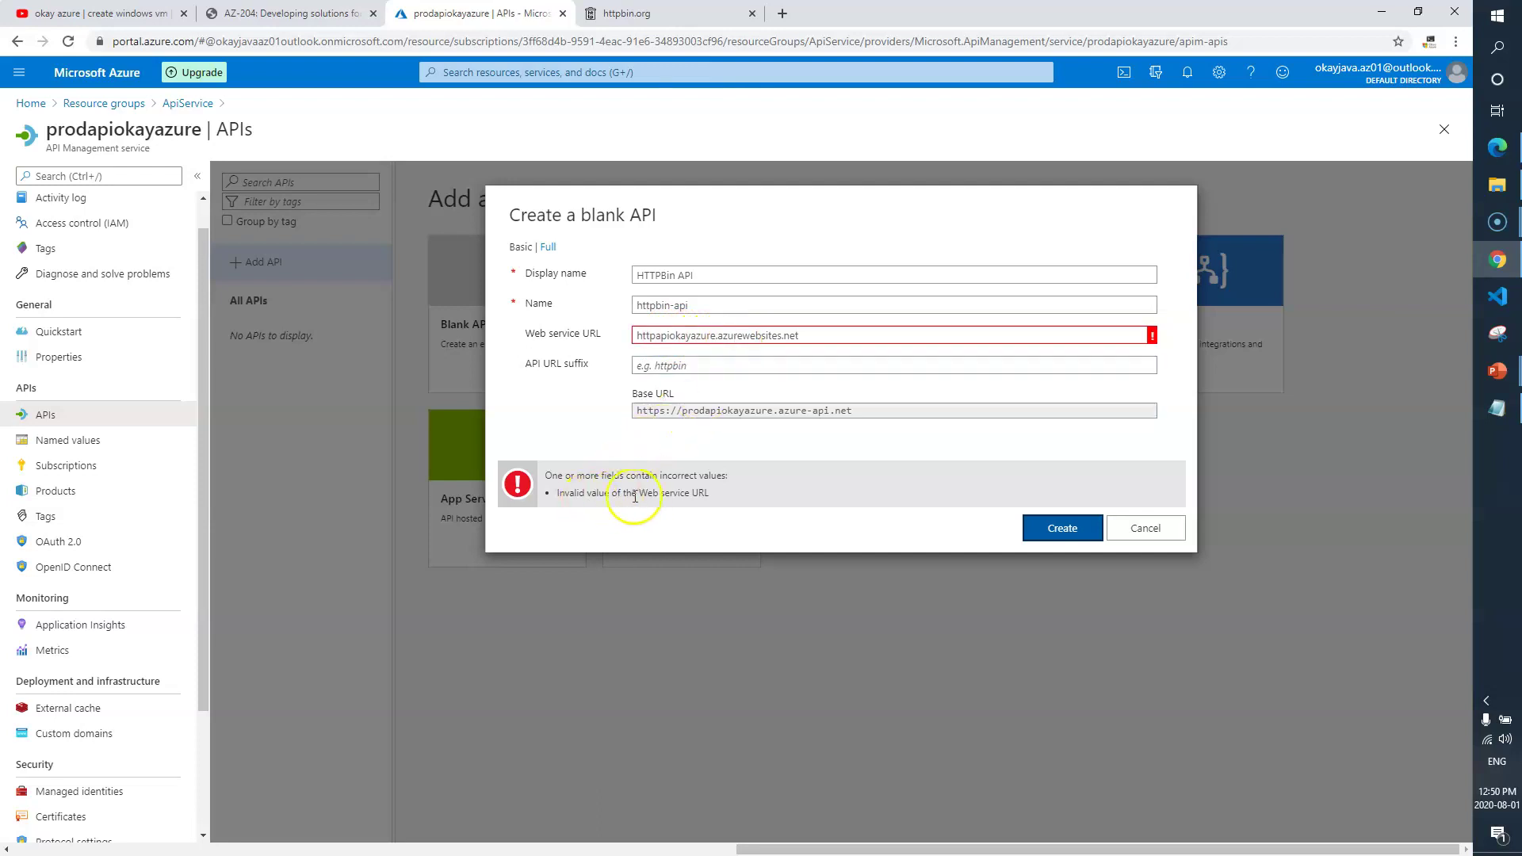
click(844, 334)
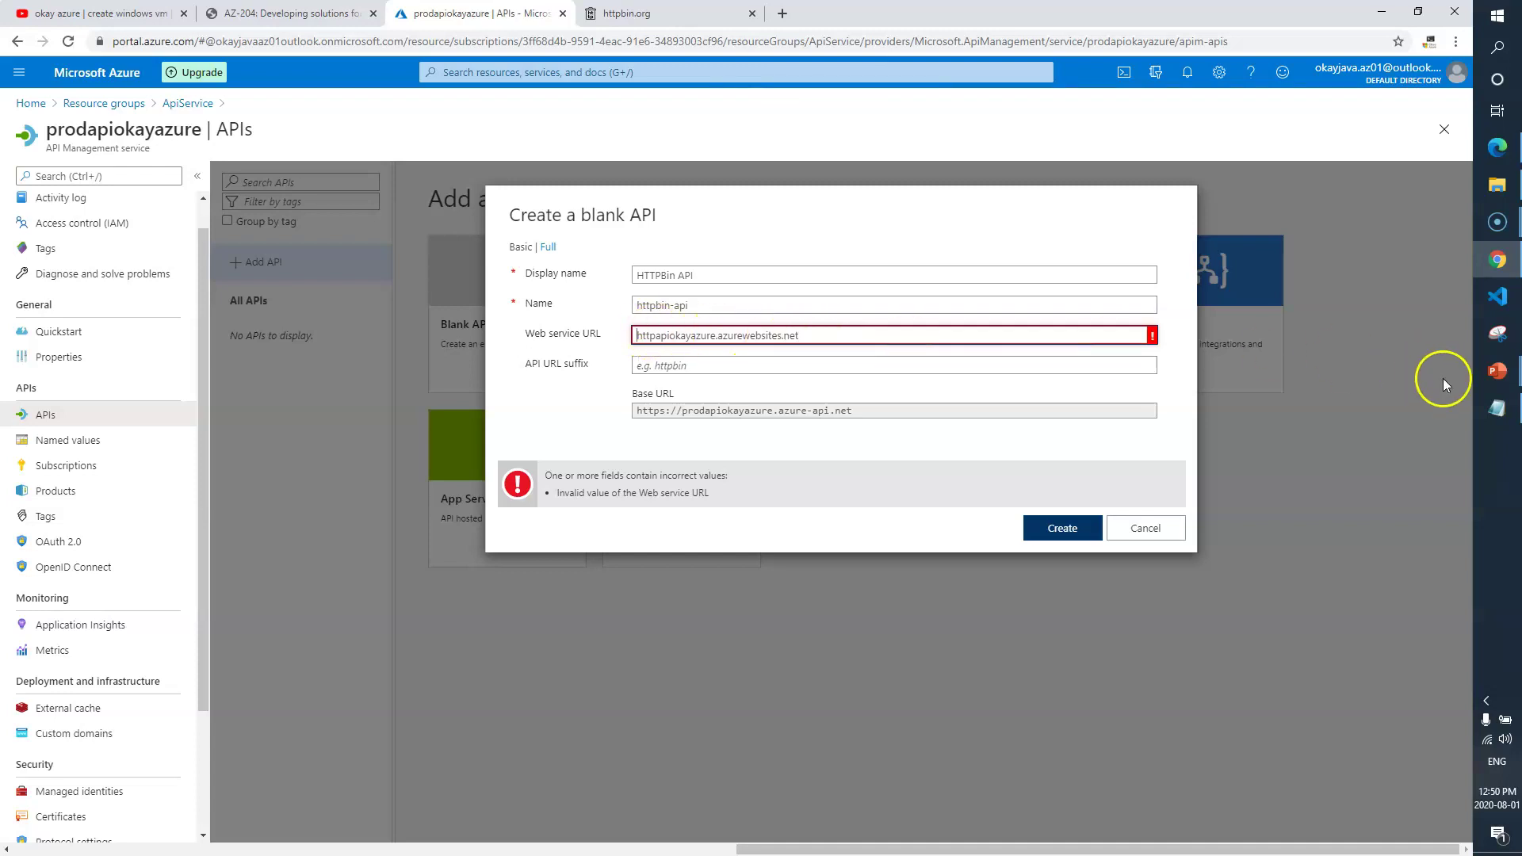
click(1494, 407)
click(617, 426)
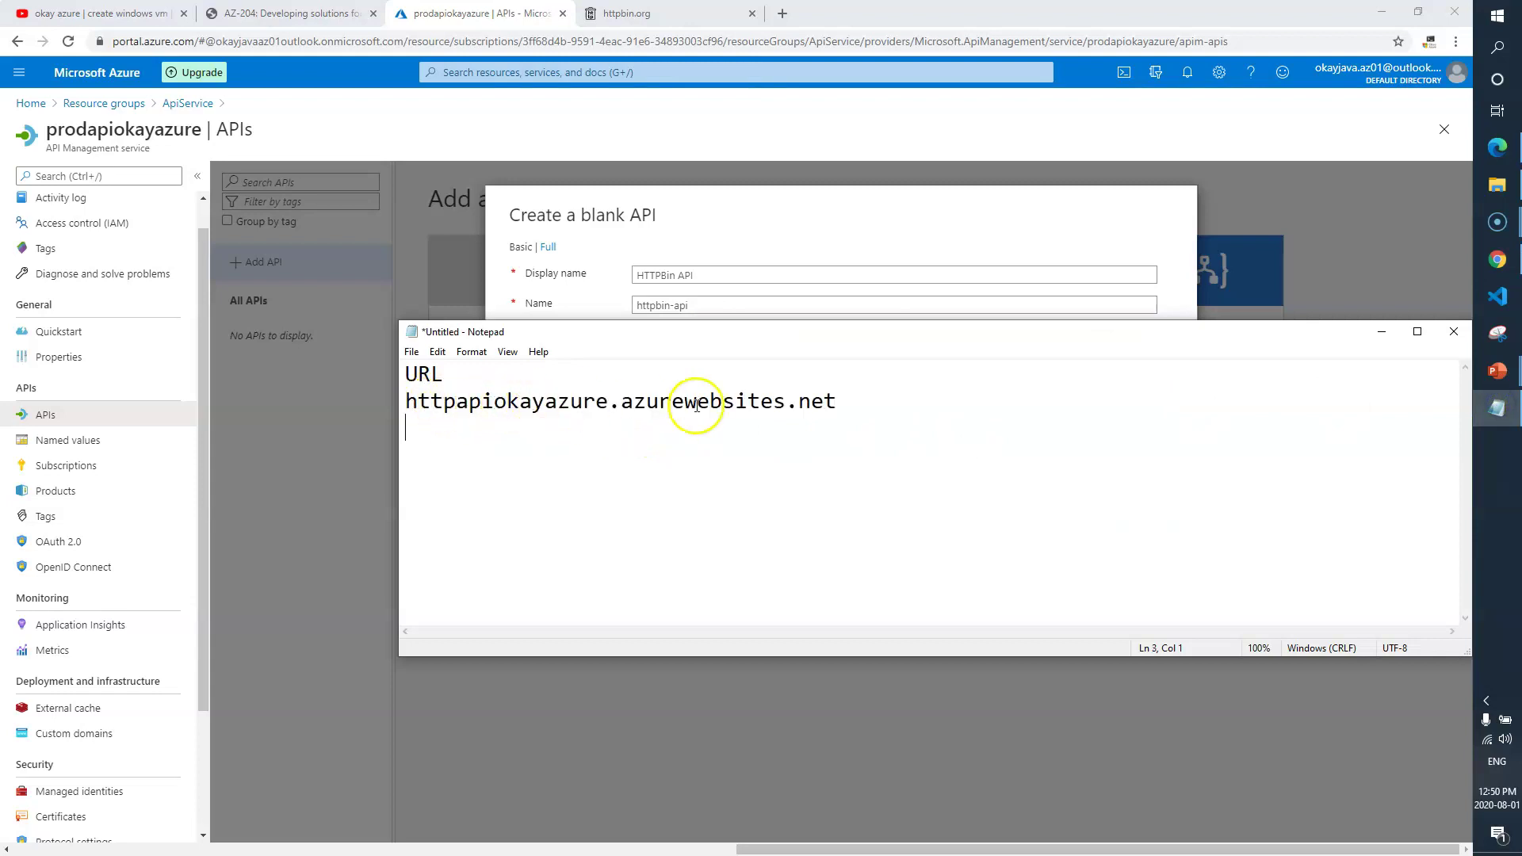
drag(844, 401, 292, 393)
key(ctrl+c)
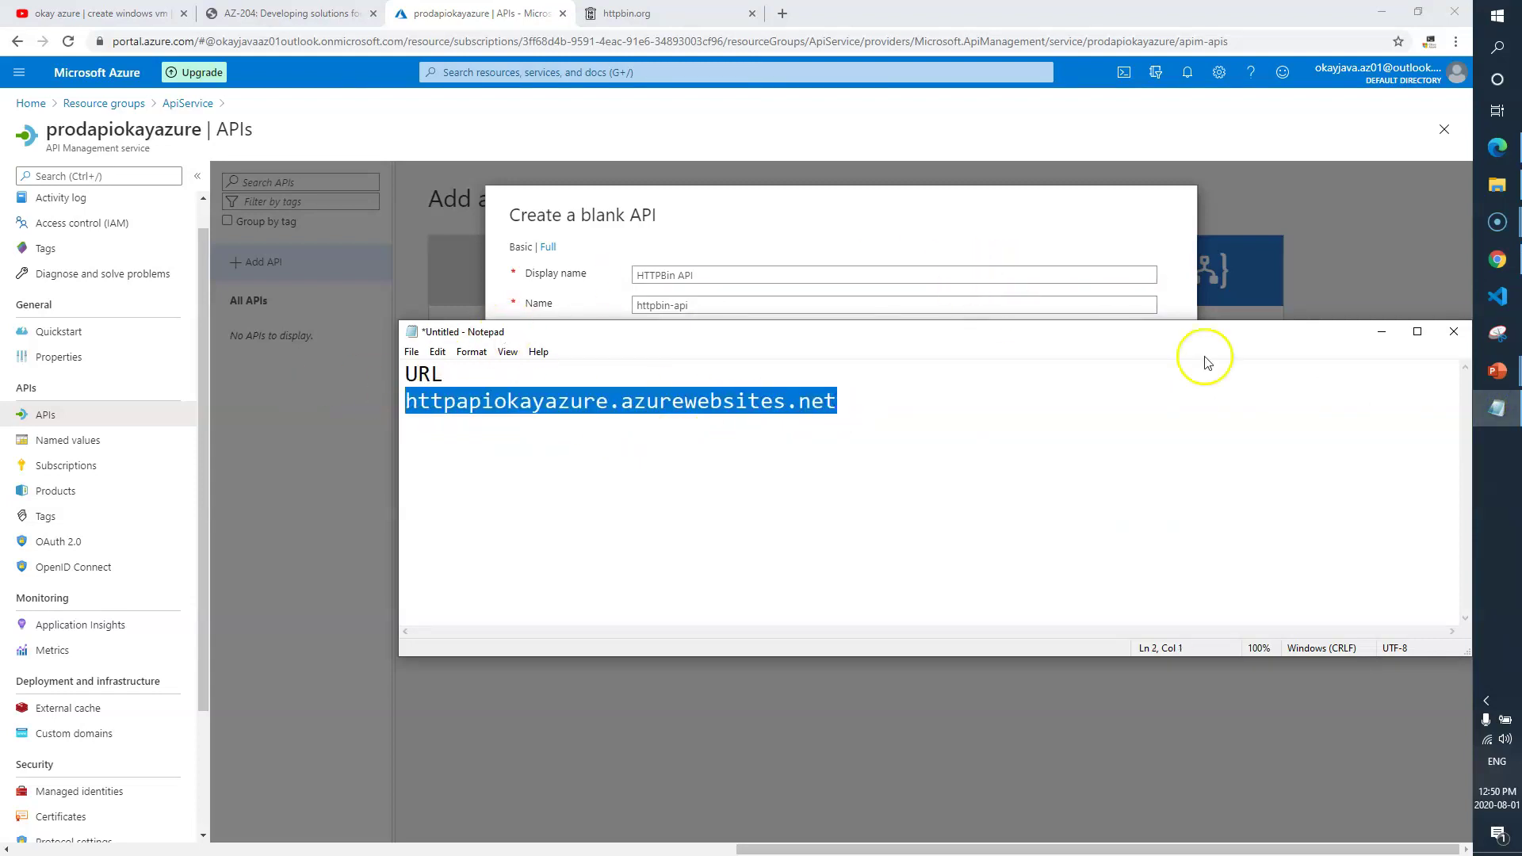
click(1381, 331)
key(ctrl+v)
key(Home)
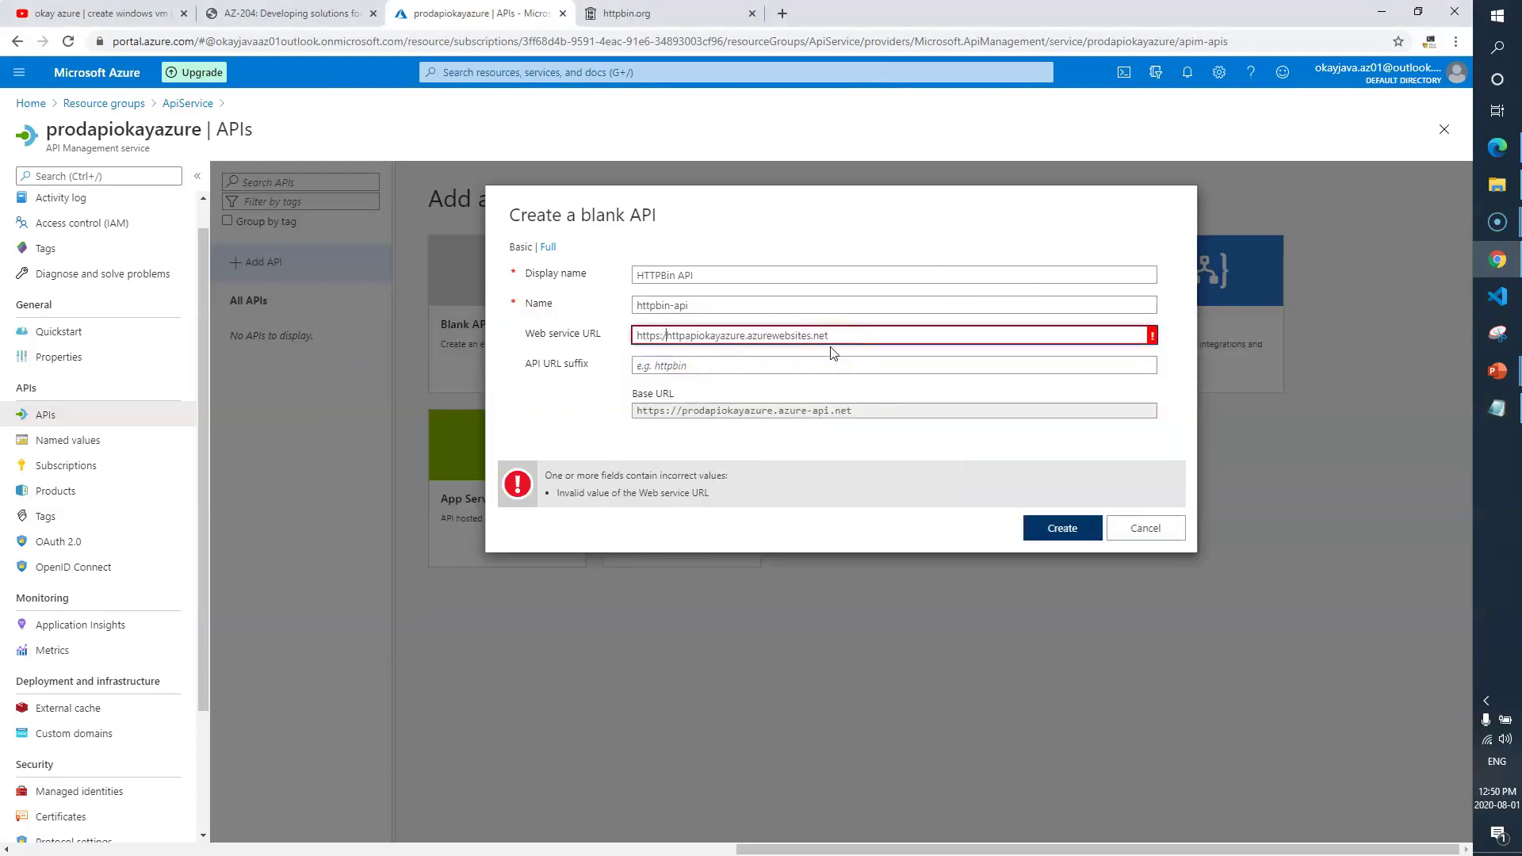
click(947, 445)
click(679, 334)
click(313, 14)
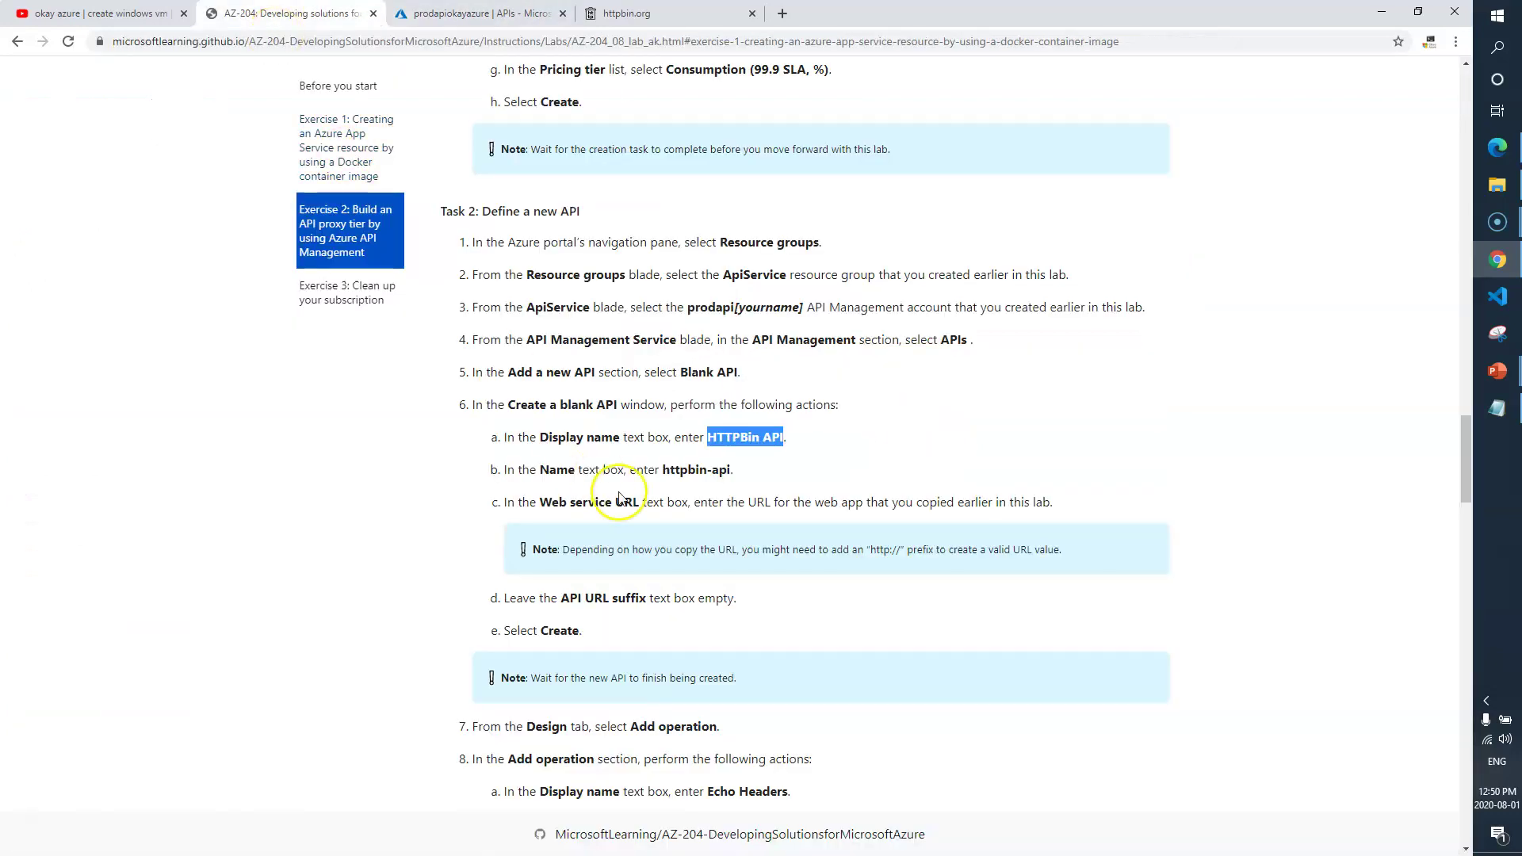
drag(788, 553, 842, 552)
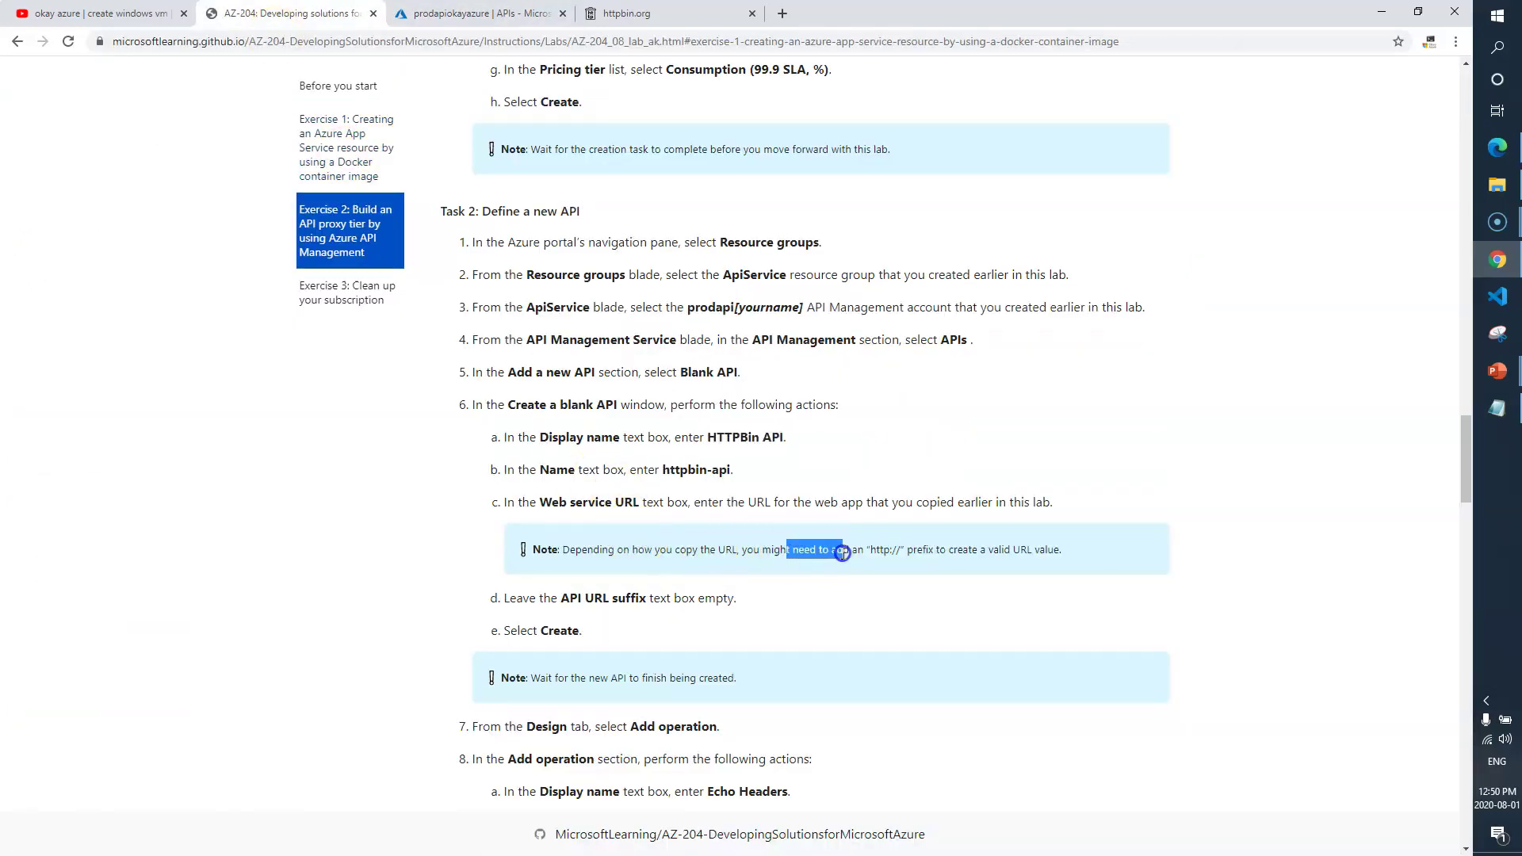
click(475, 13)
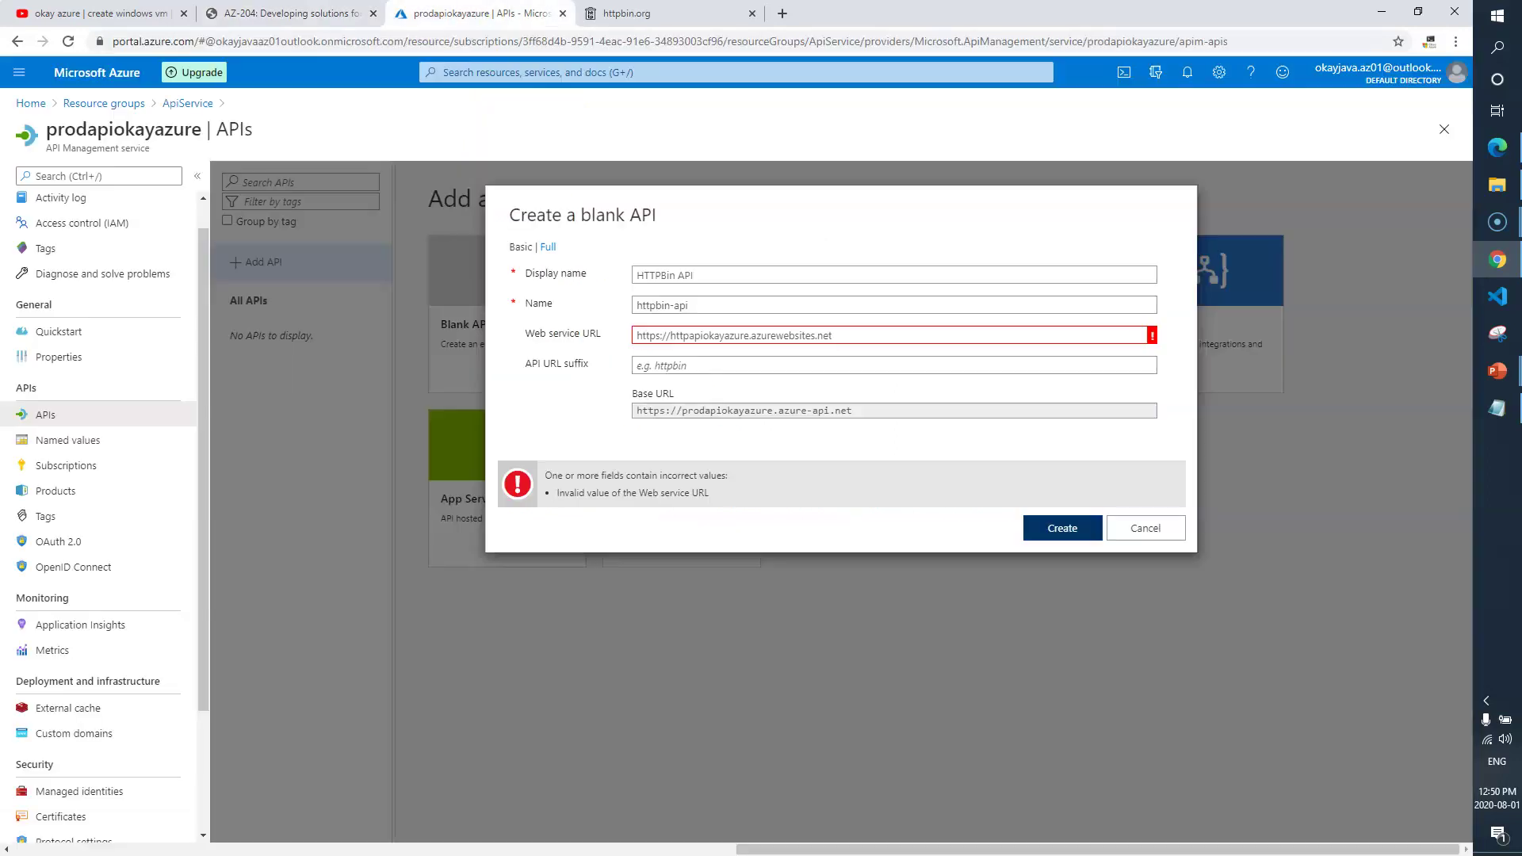
double_click(658, 332)
text(http)
click(607, 415)
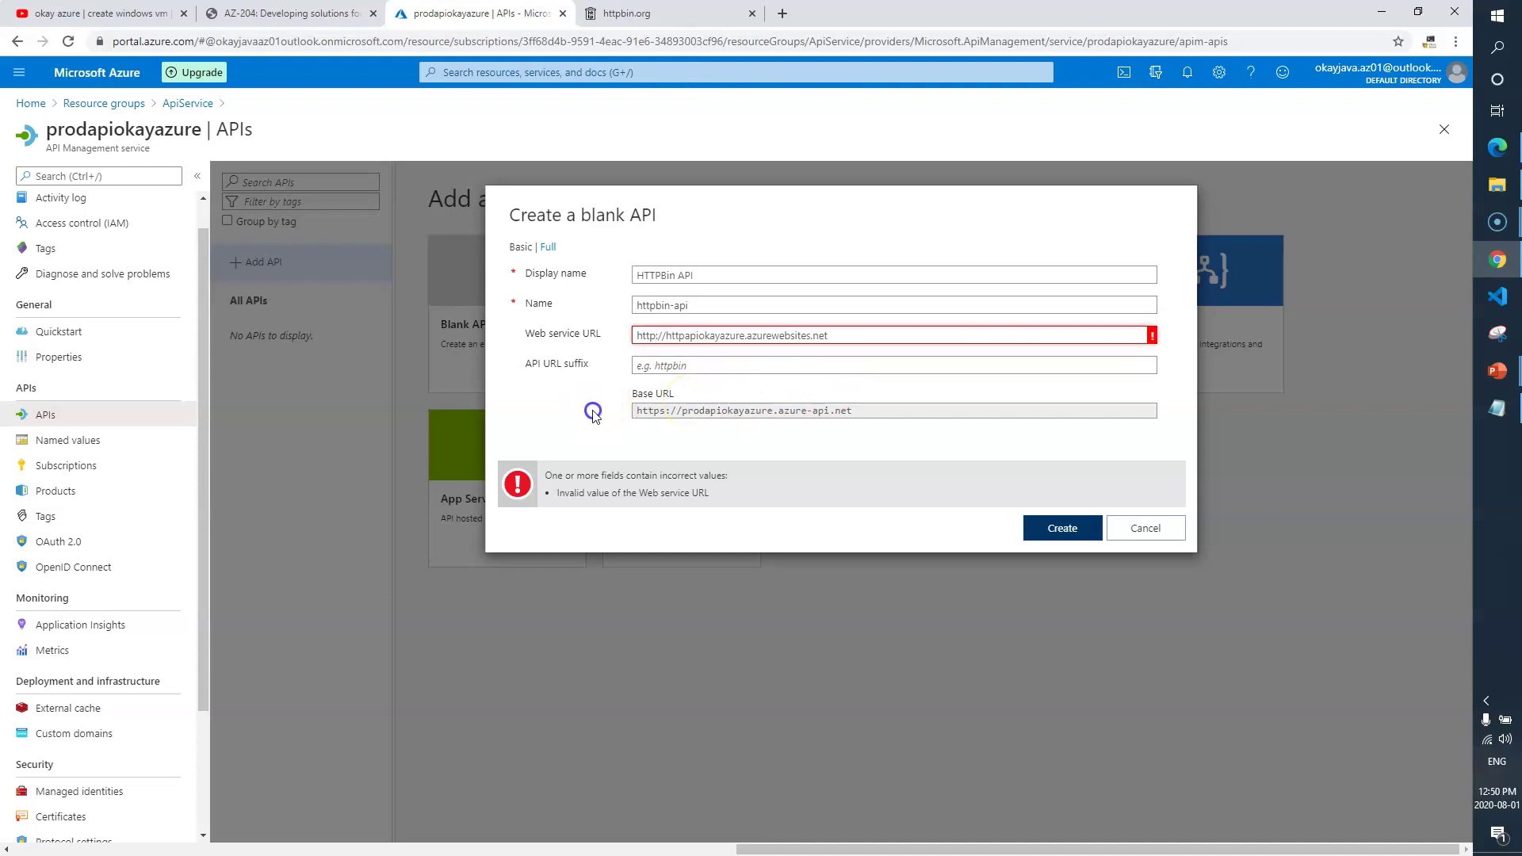
click(1067, 535)
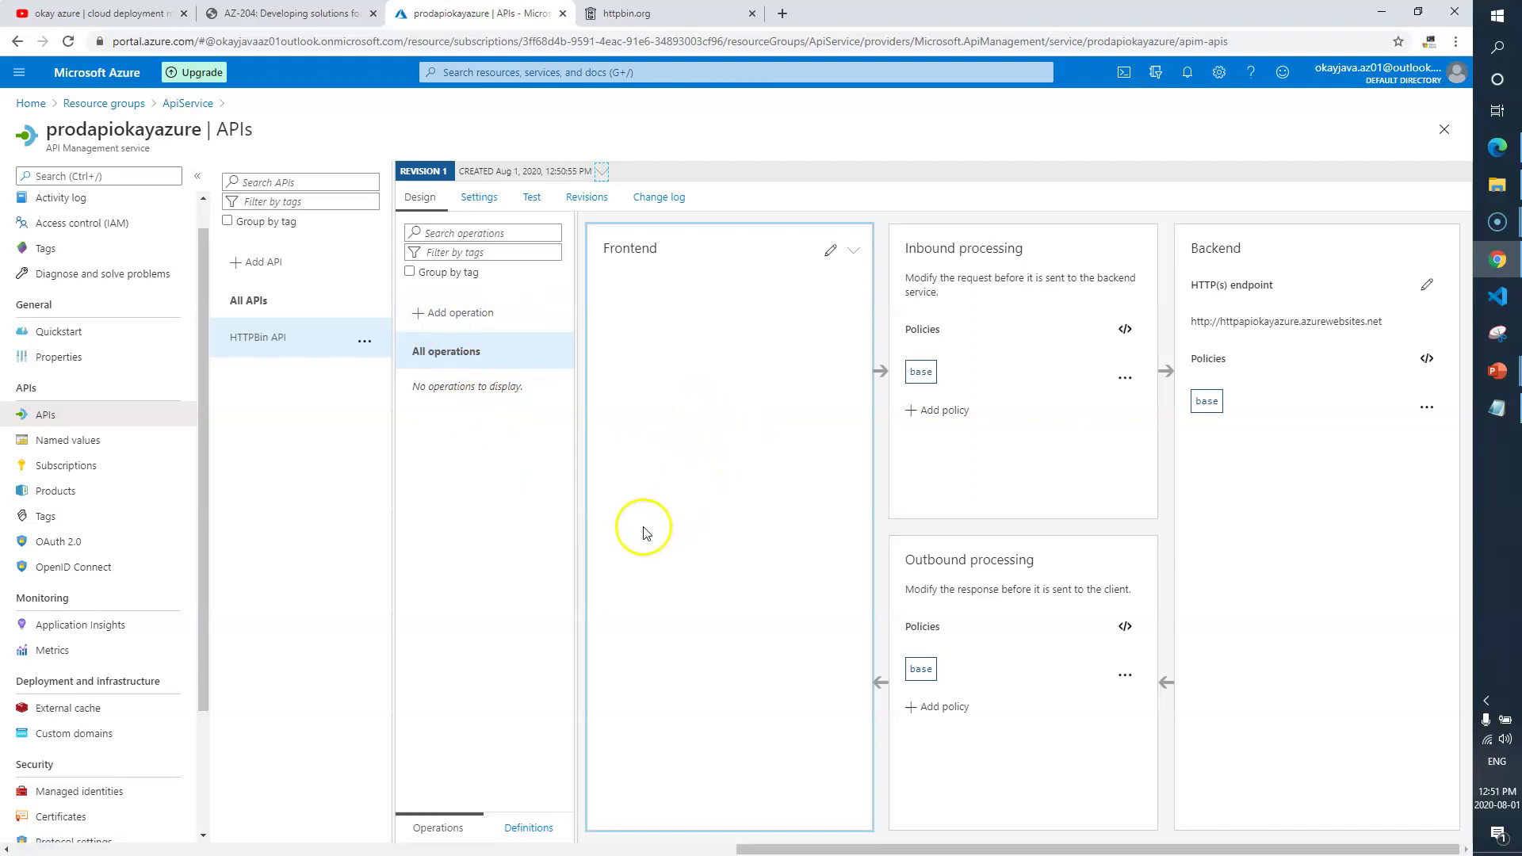
Step: Review the lab's Add operation instructions and copy the operation display name Echo Headers
click(269, 16)
scroll(628, 502, down, 3)
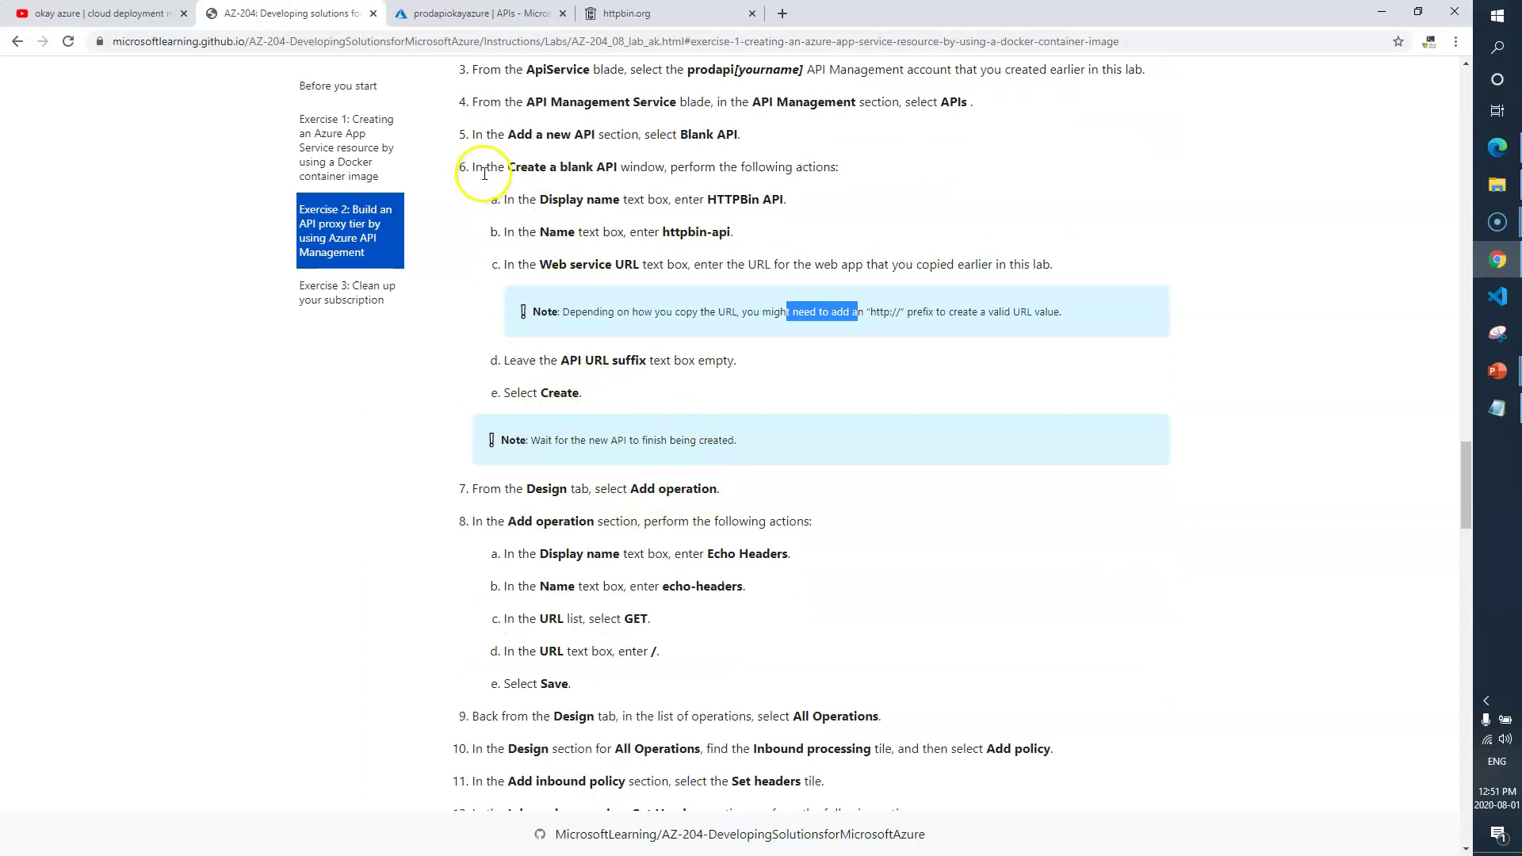
drag(483, 166, 659, 172)
scroll(753, 452, down, 1)
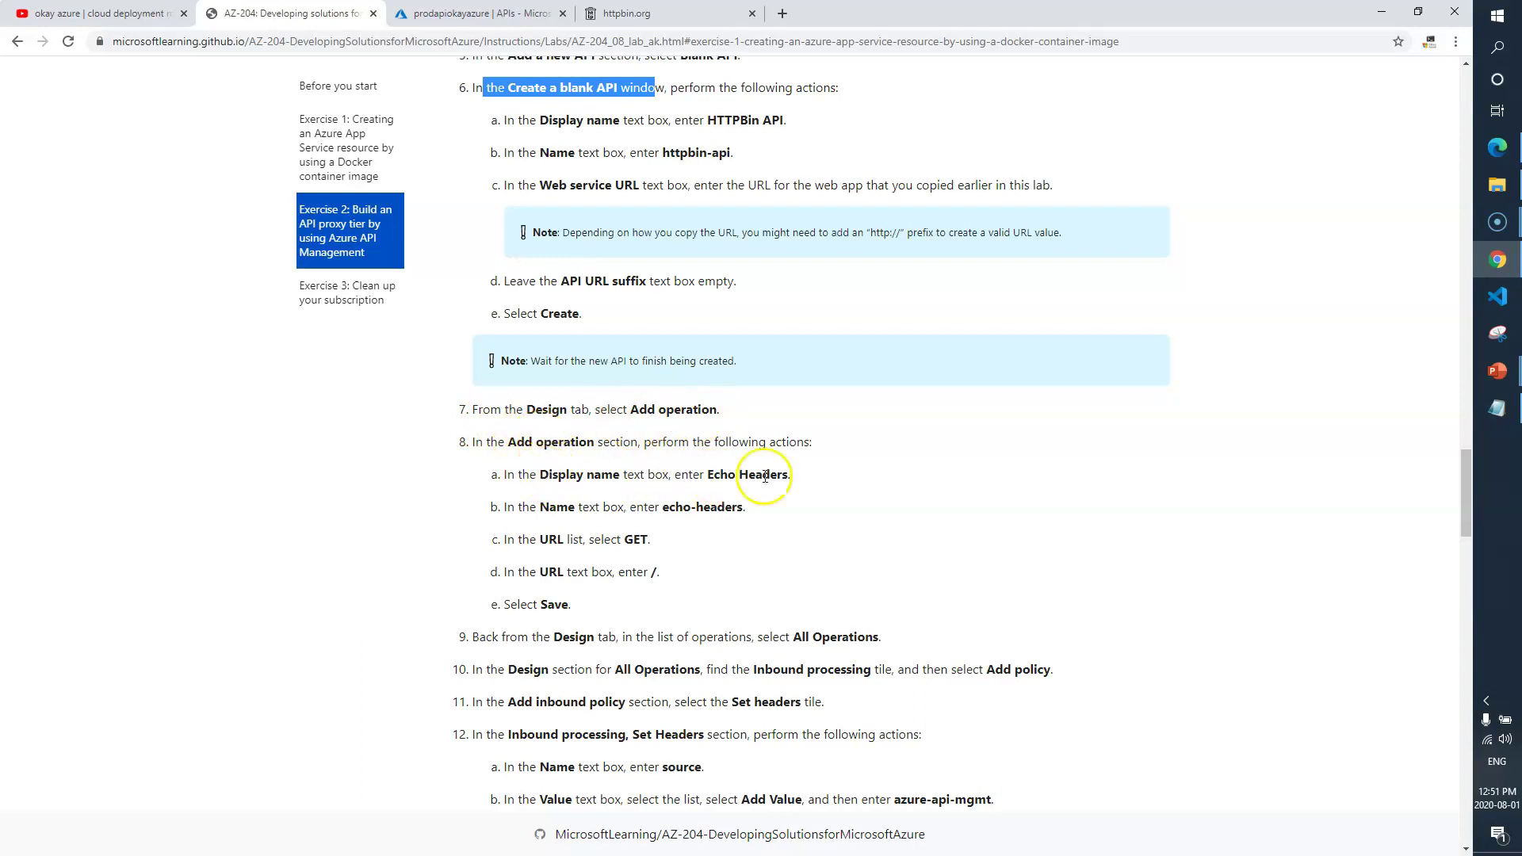
click(708, 474)
drag(707, 474, 788, 475)
key(ctrl+c)
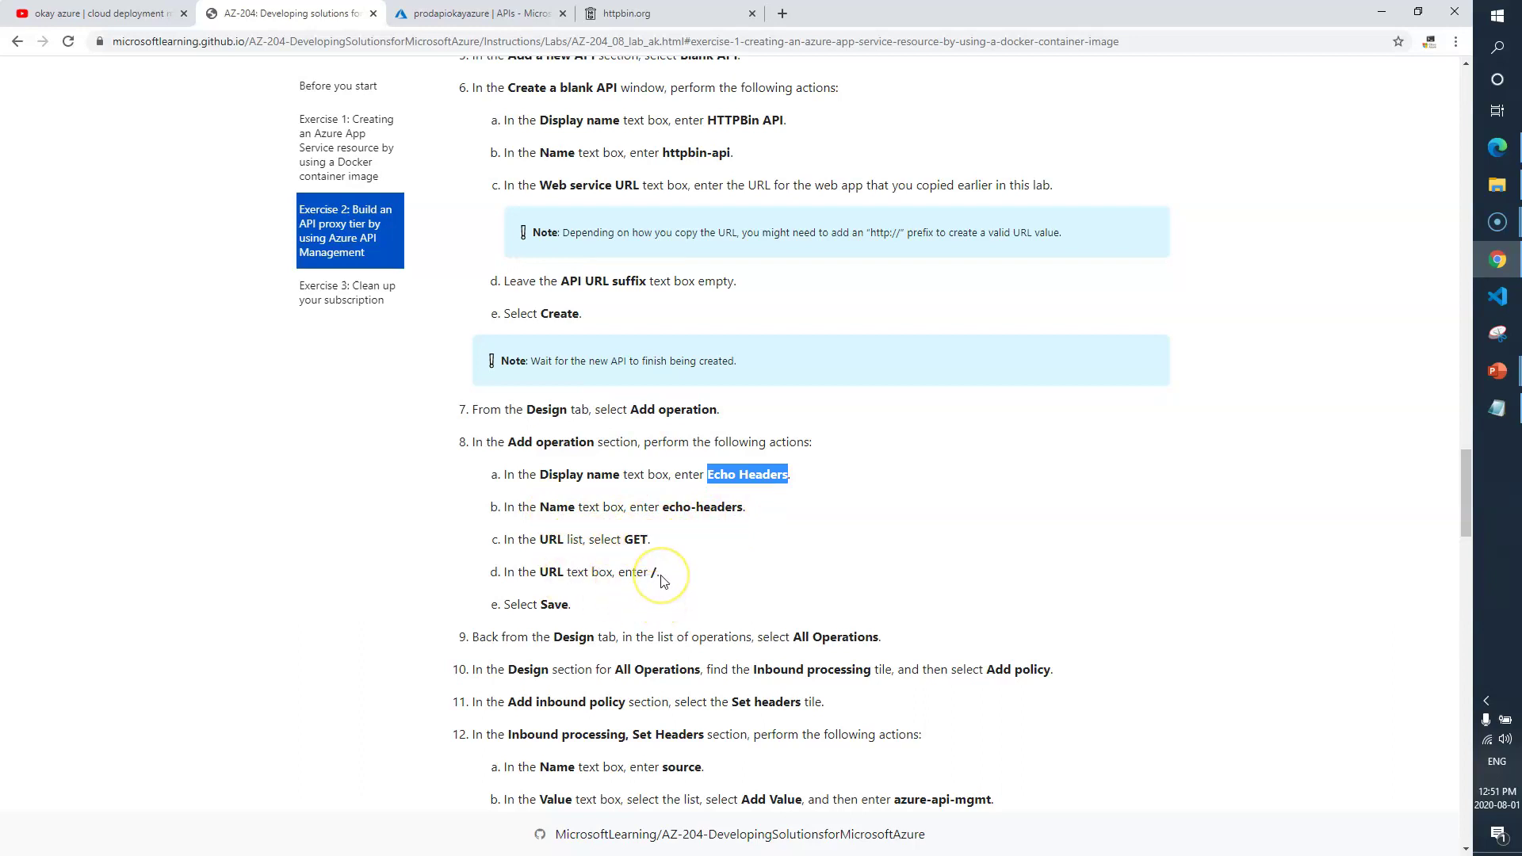
Step: Add an operation to the HTTPBin API in the Azure portal with the display name Echo Headers and name echo-headers
click(515, 15)
click(473, 314)
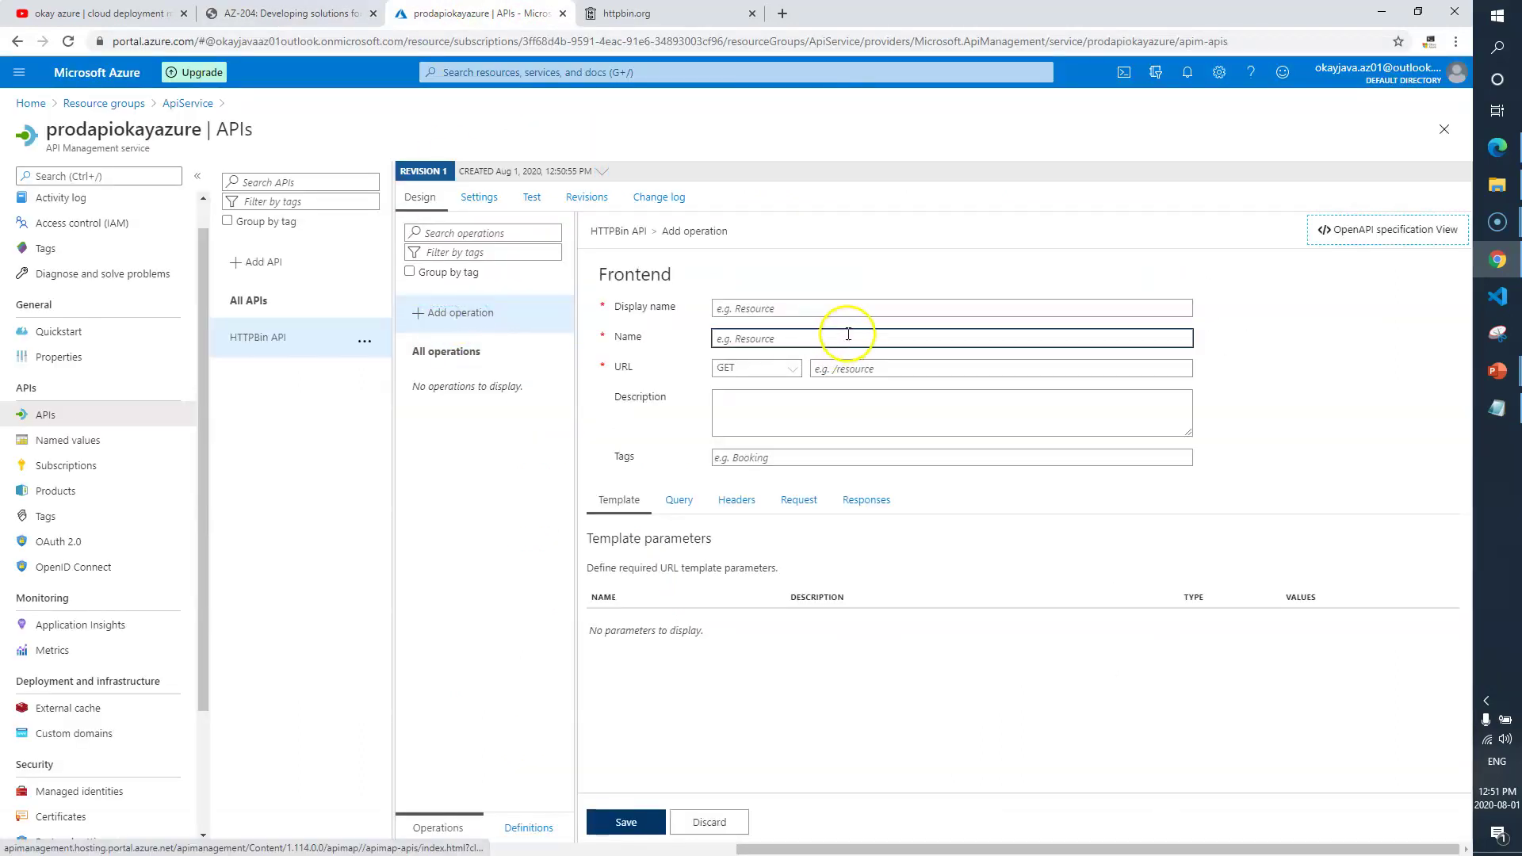
click(848, 308)
key(ctrl+v)
click(834, 336)
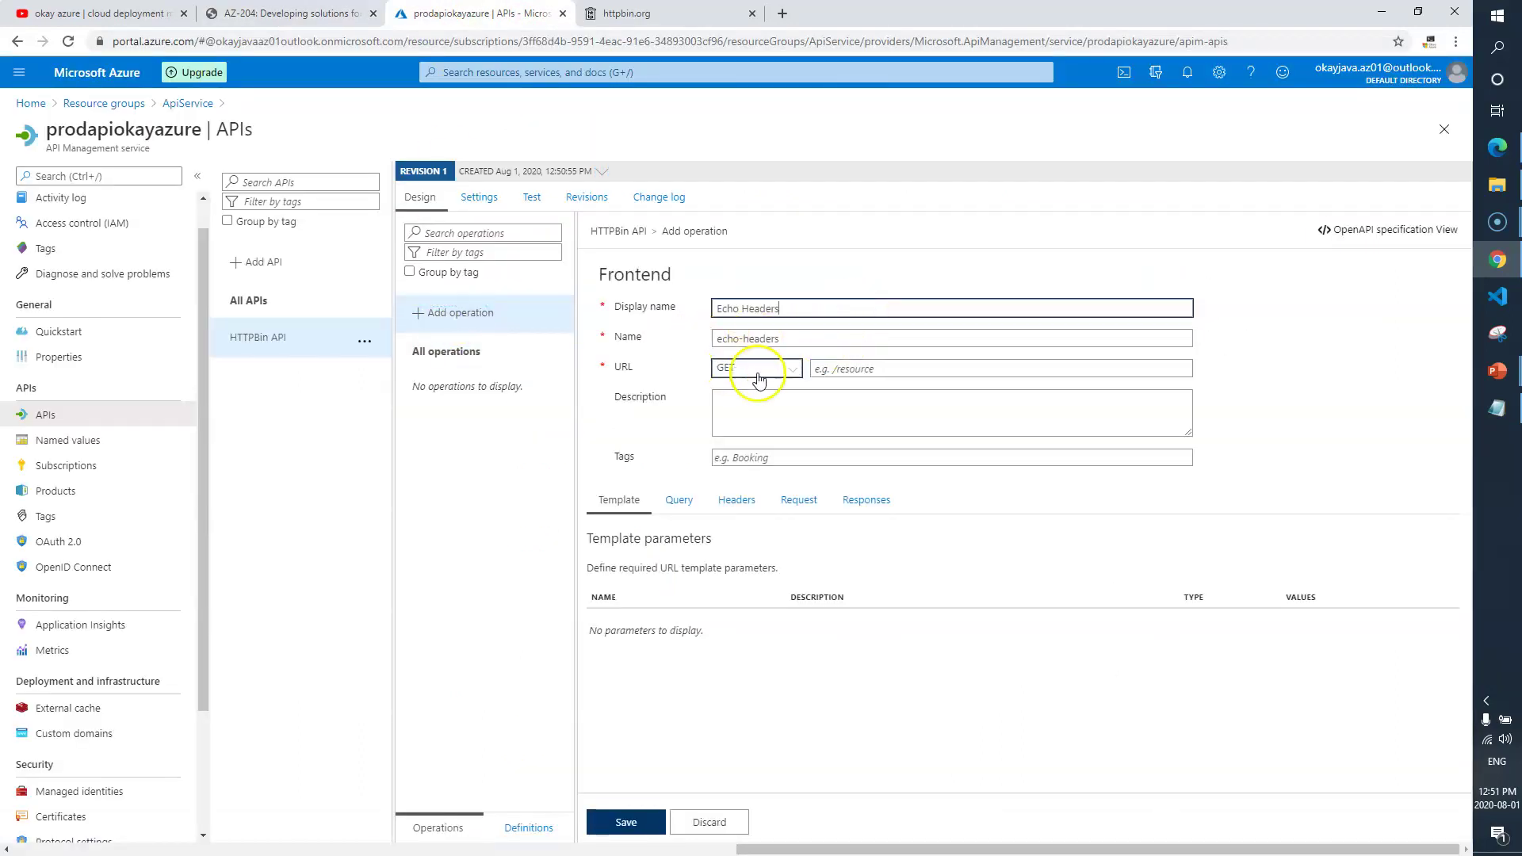
Step: Set the GET operation's URL to /, check it against the lab instructions, and save the operation
click(880, 369)
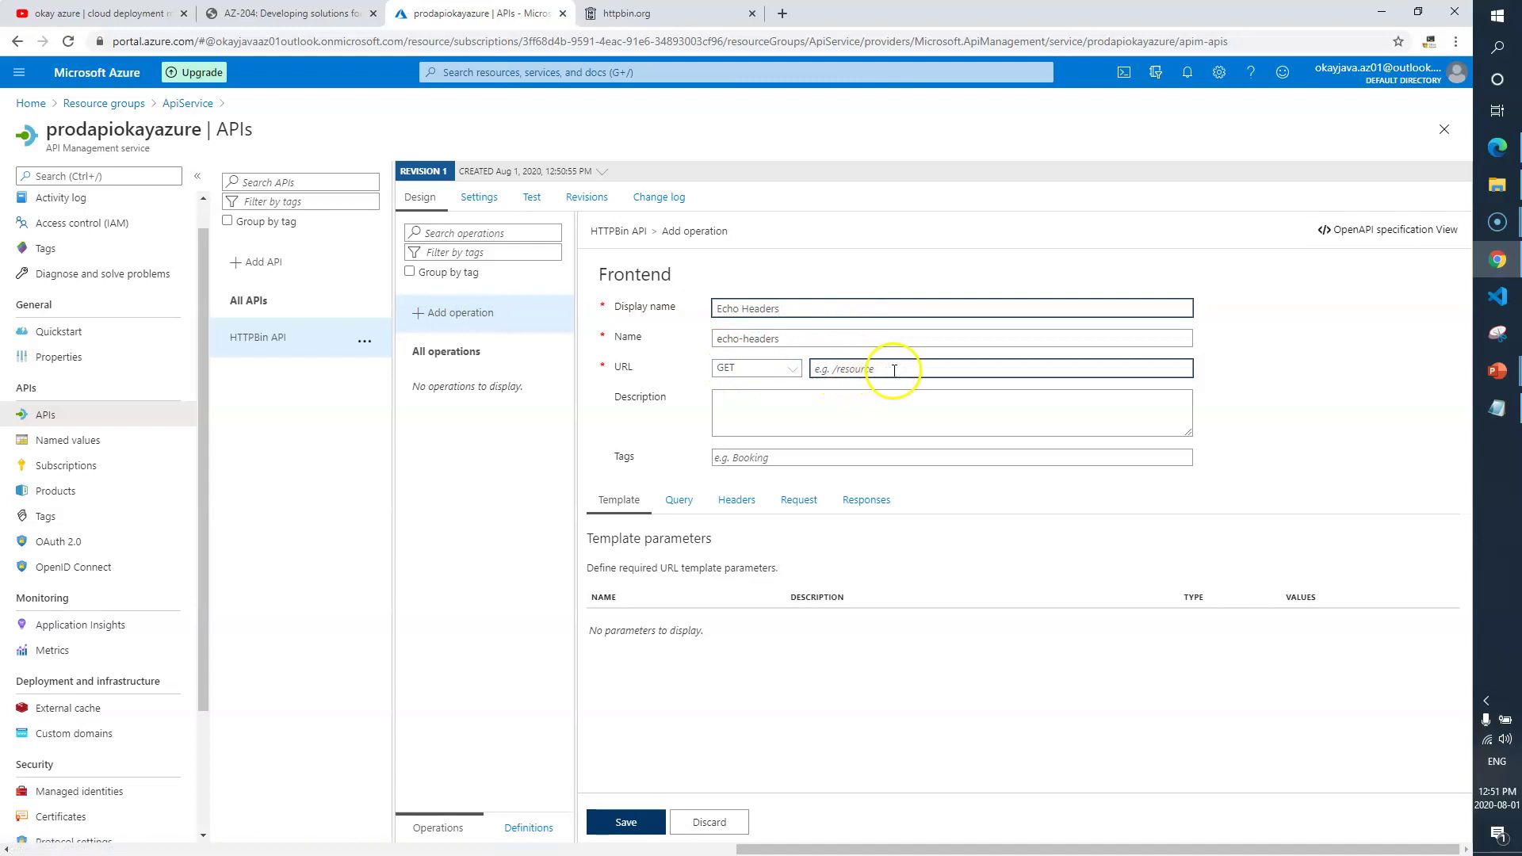
click(775, 414)
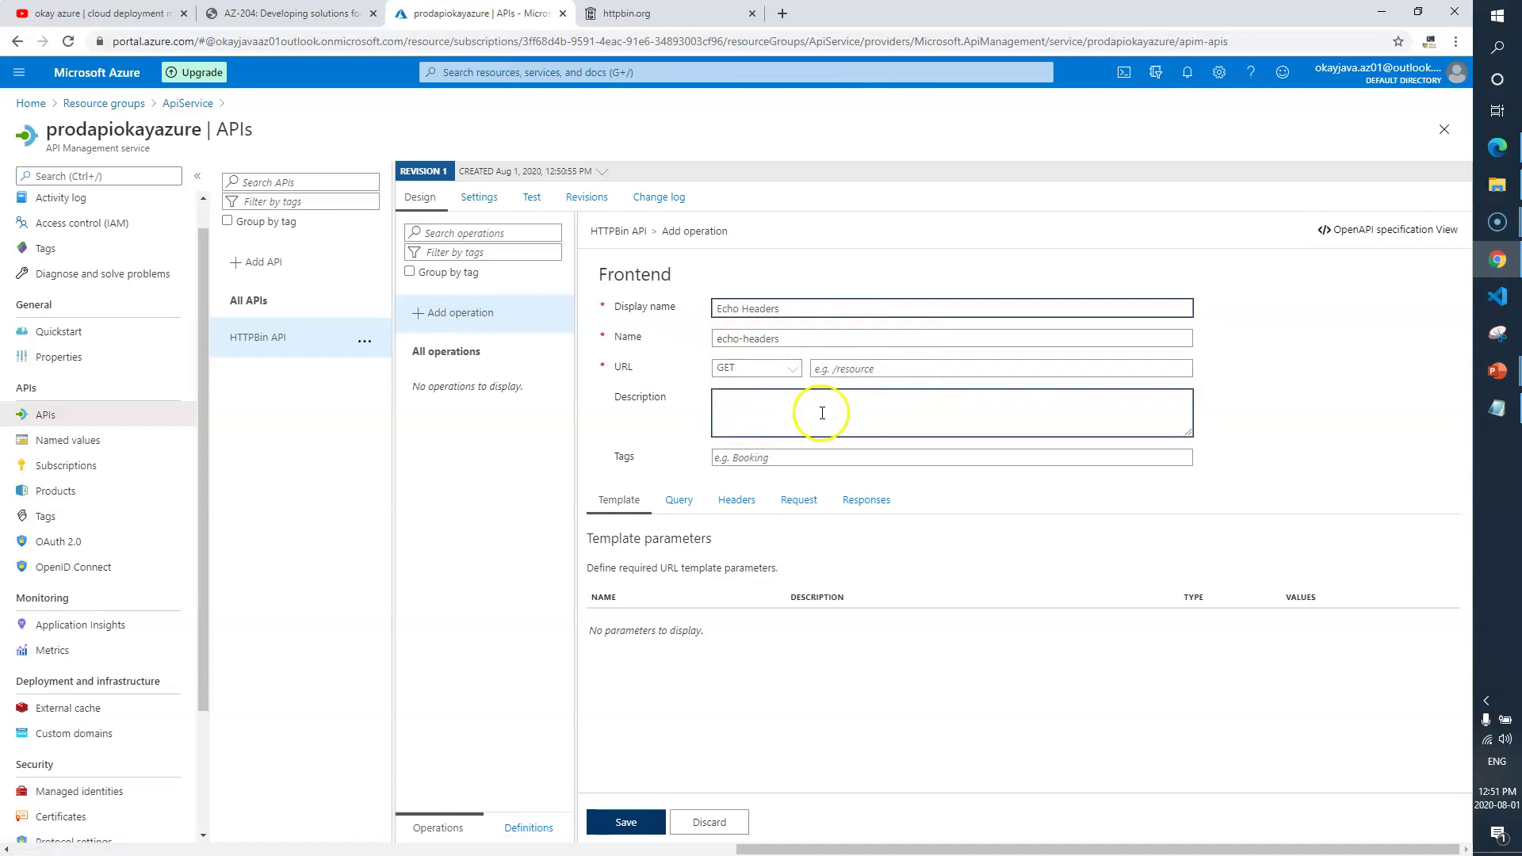
click(890, 370)
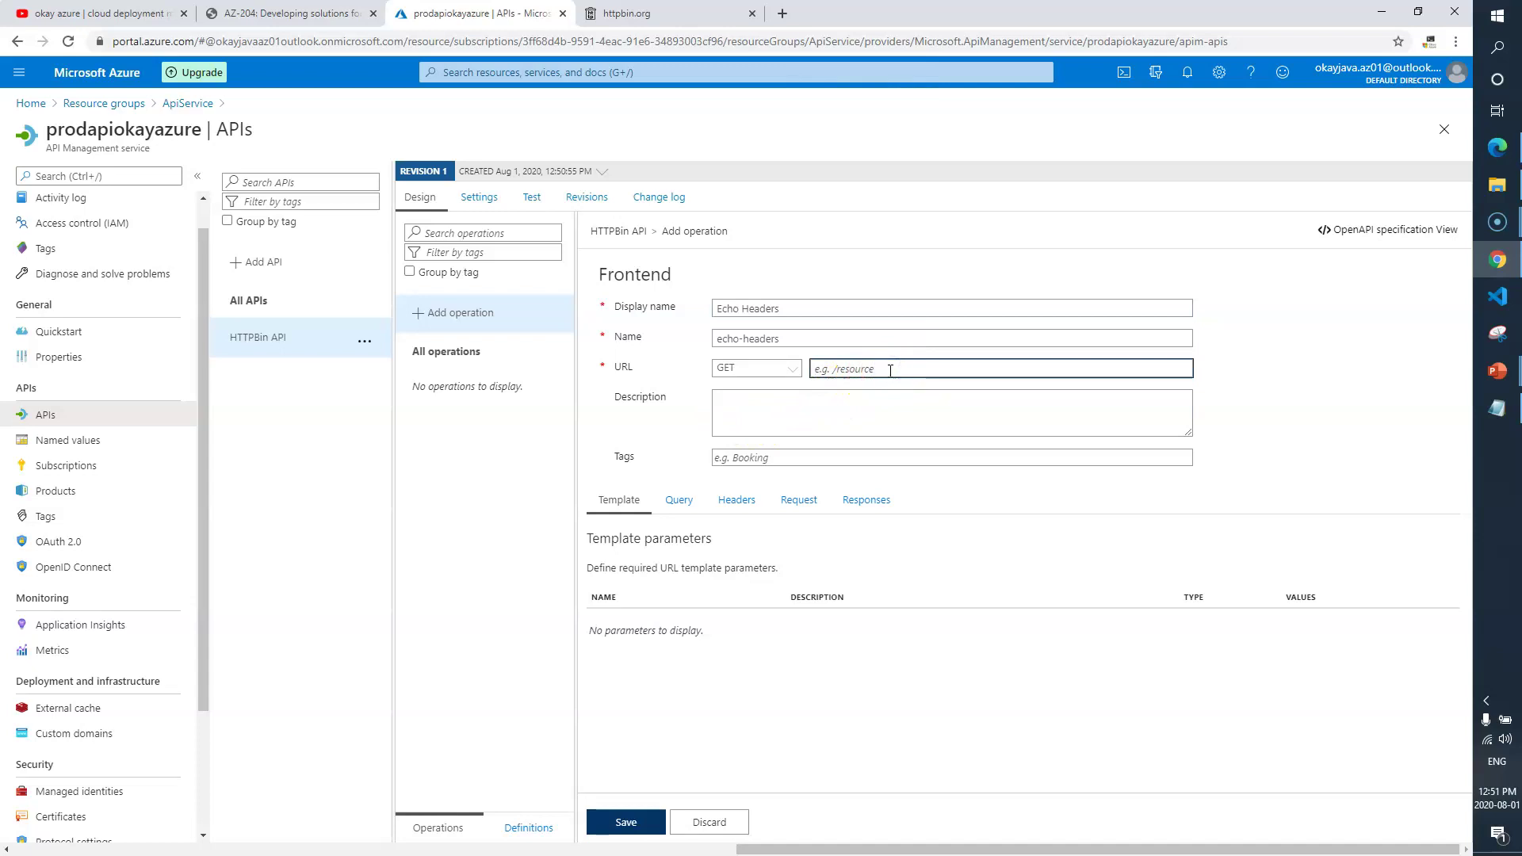
click(649, 428)
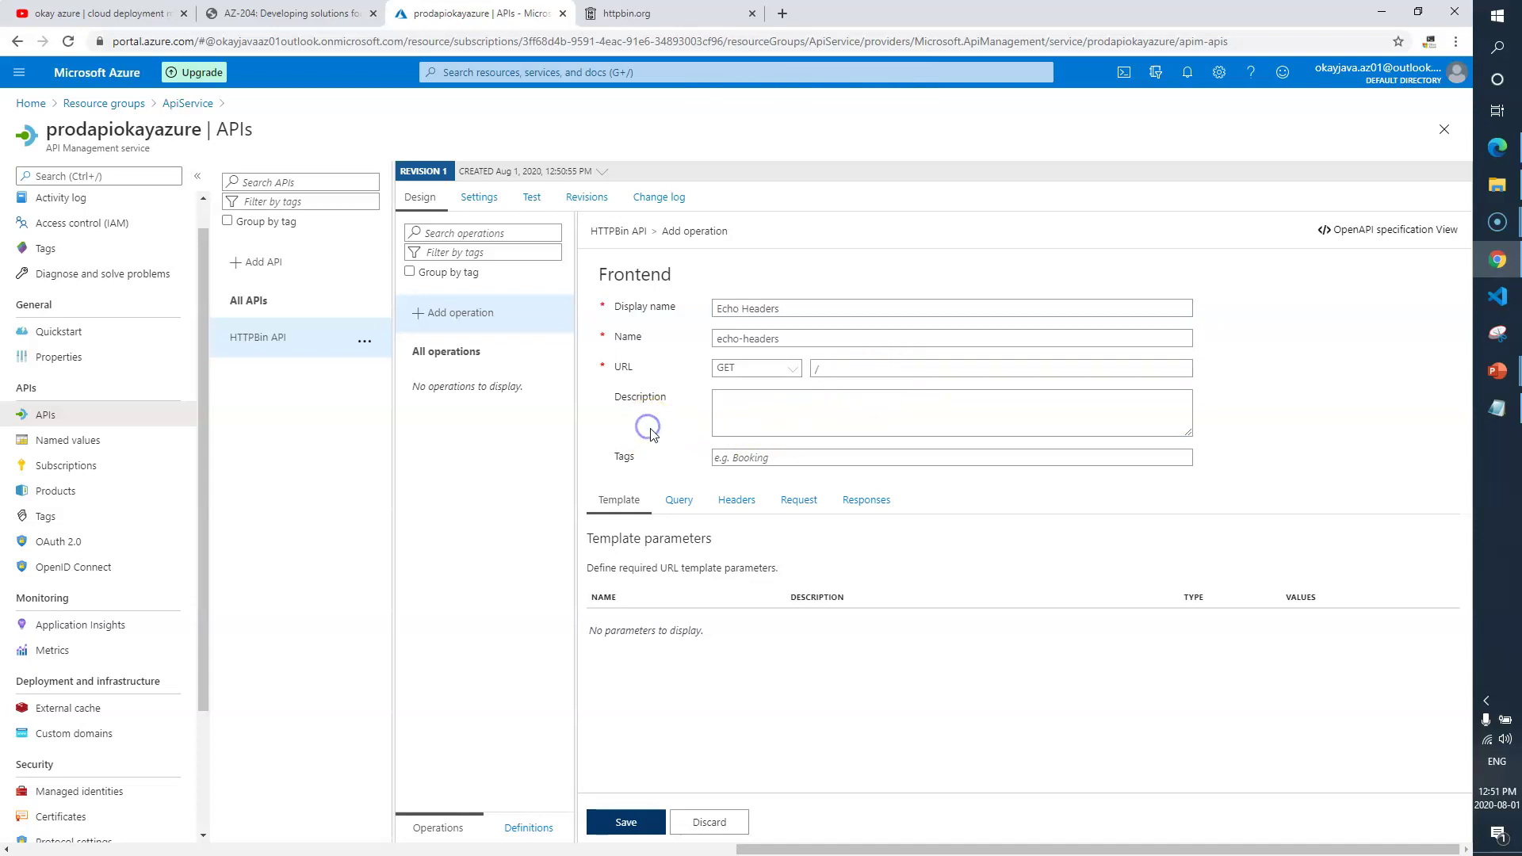
click(309, 14)
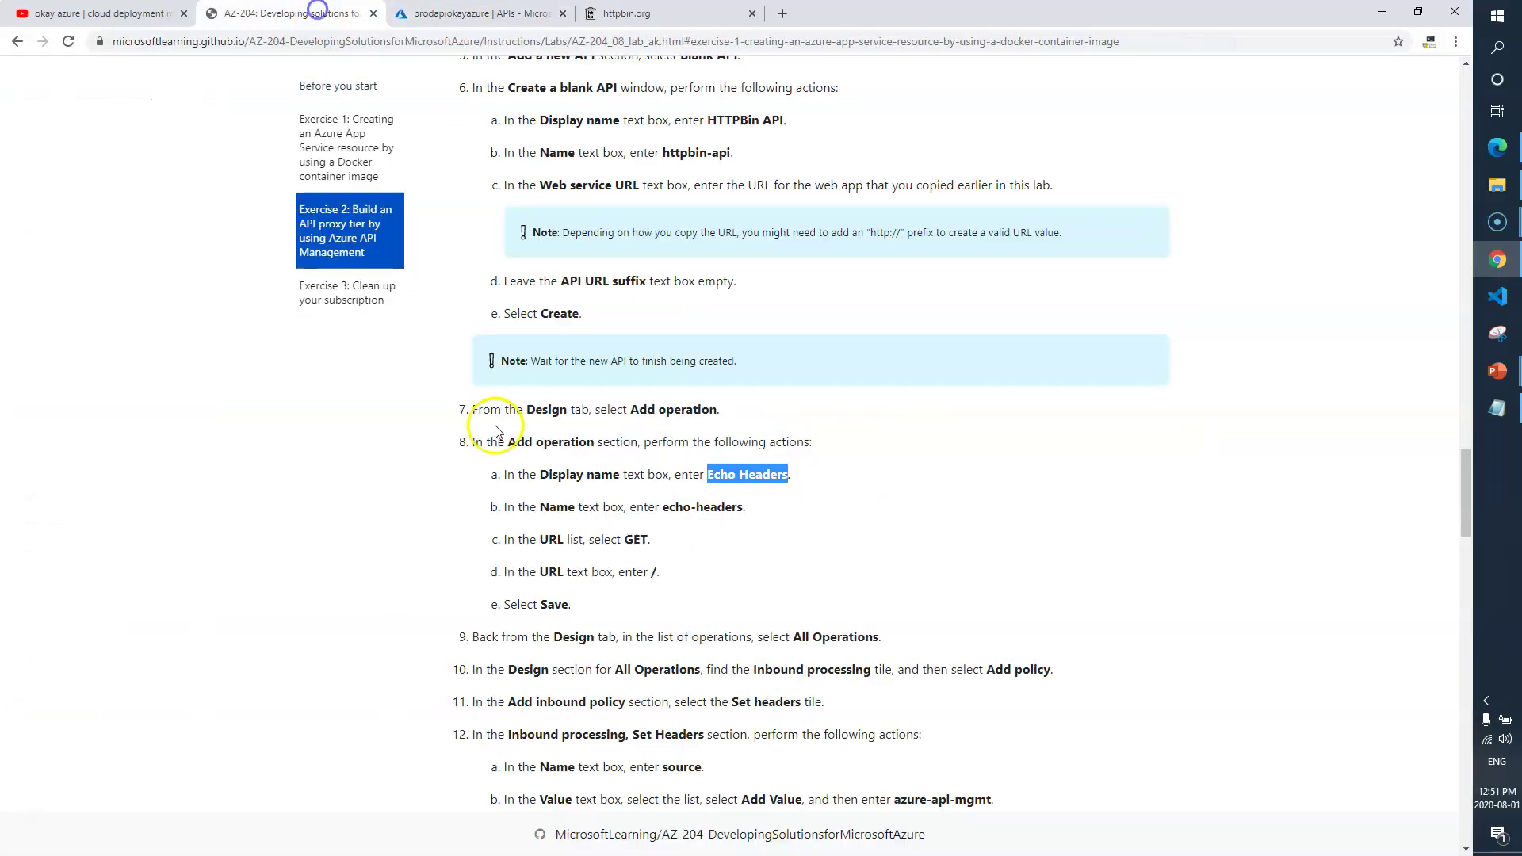
click(516, 14)
click(637, 826)
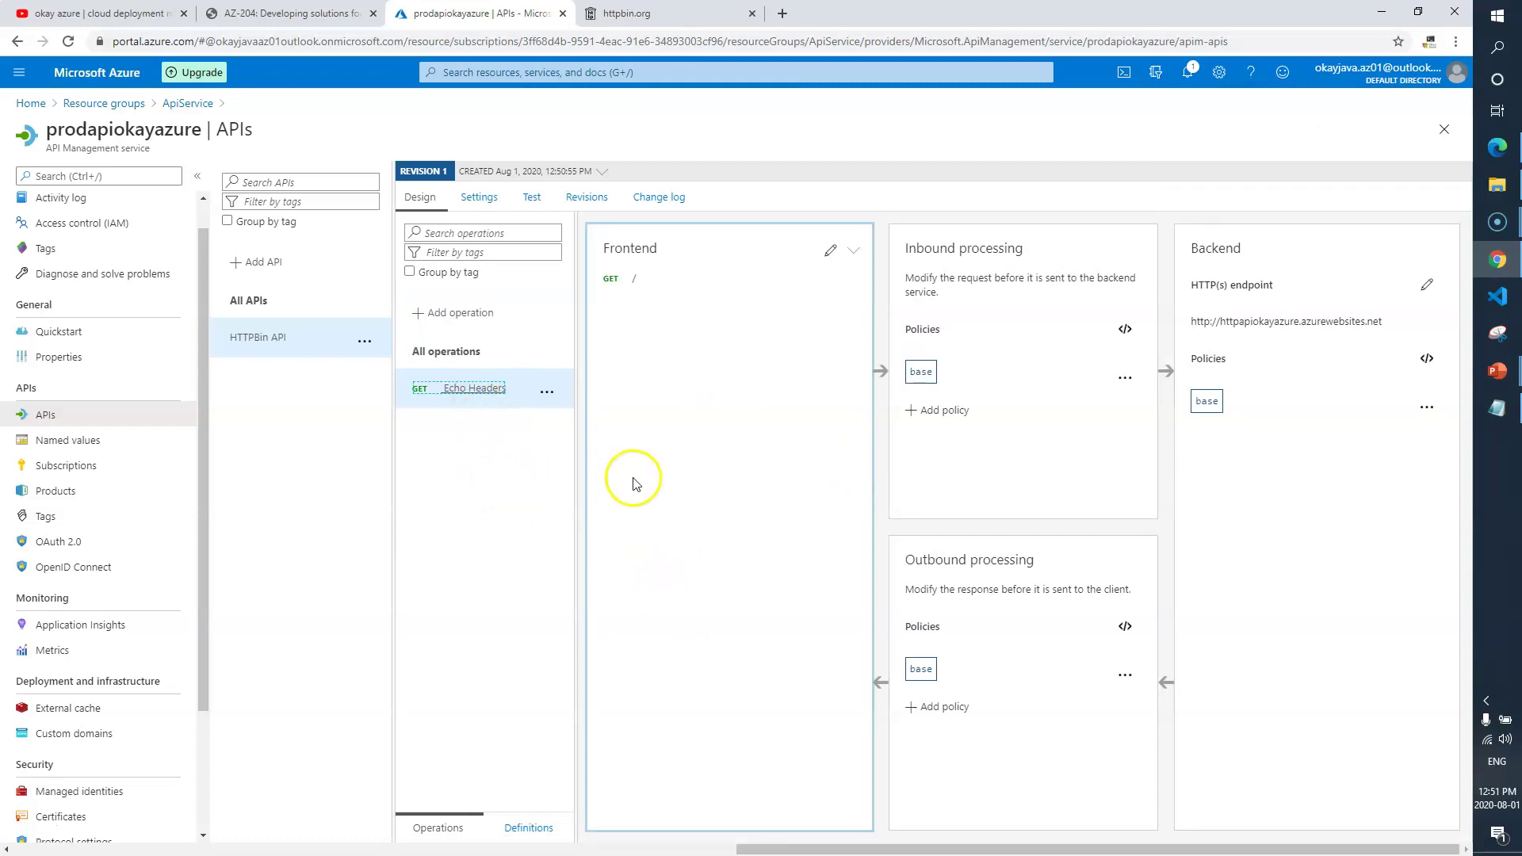
Step: Read the lab's instructions for adding a Set headers inbound policy to All Operations, and return to the API design page
click(317, 13)
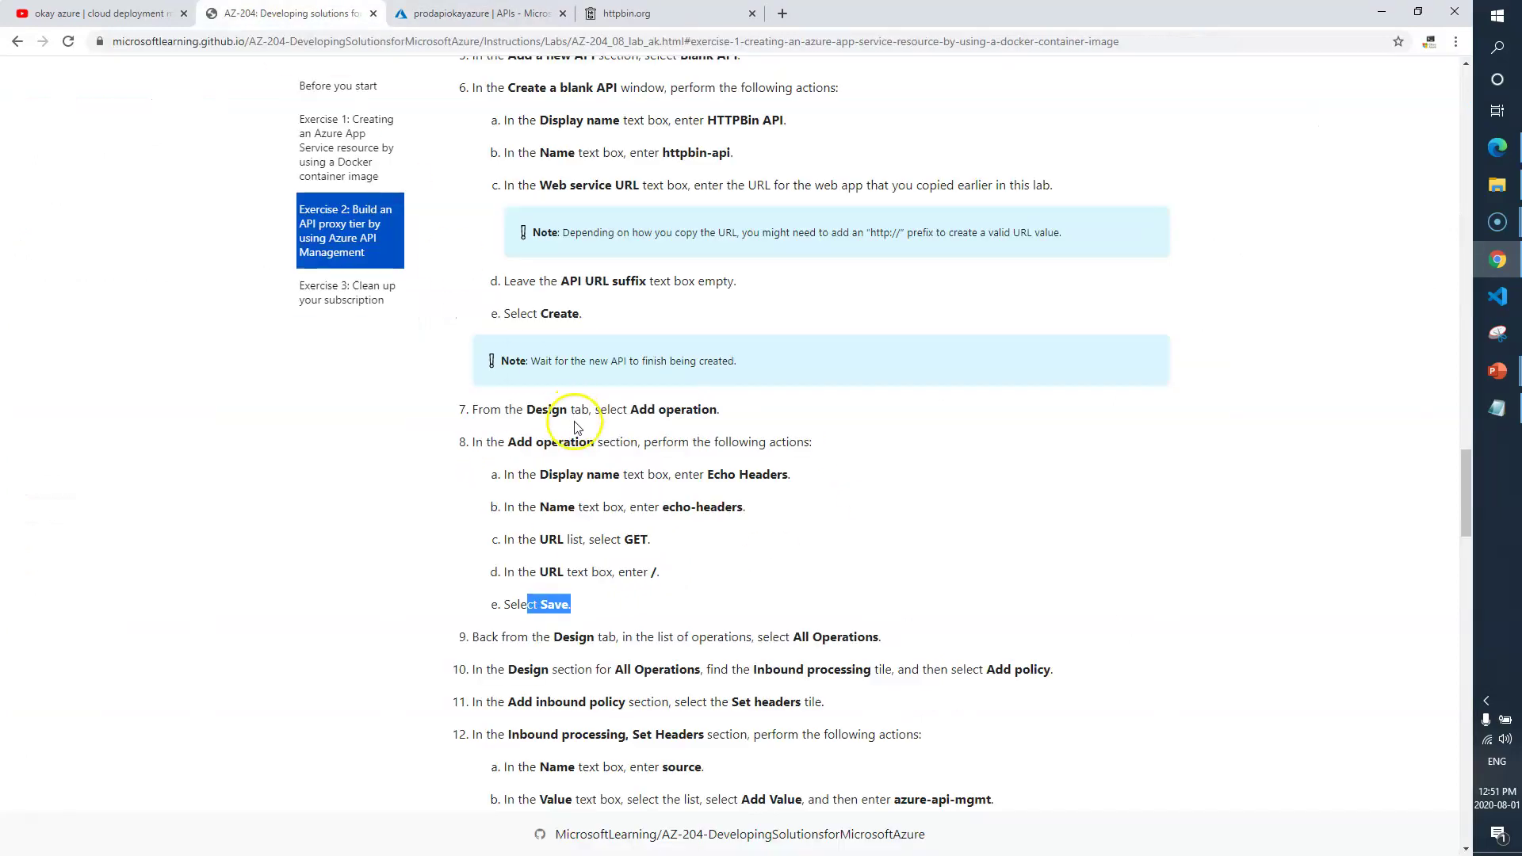
scroll(567, 416, down, 3)
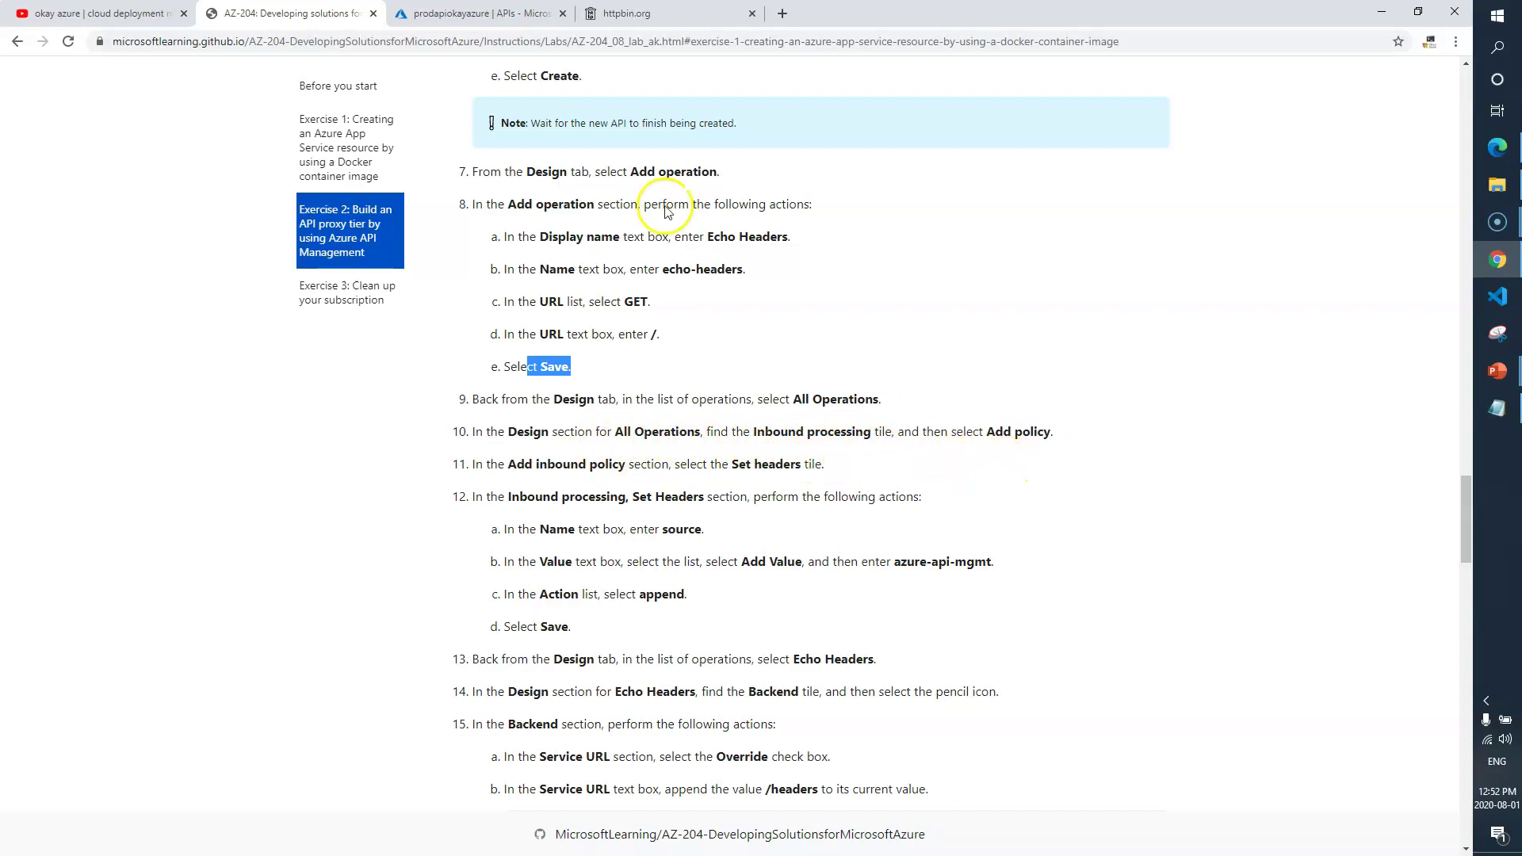
click(507, 14)
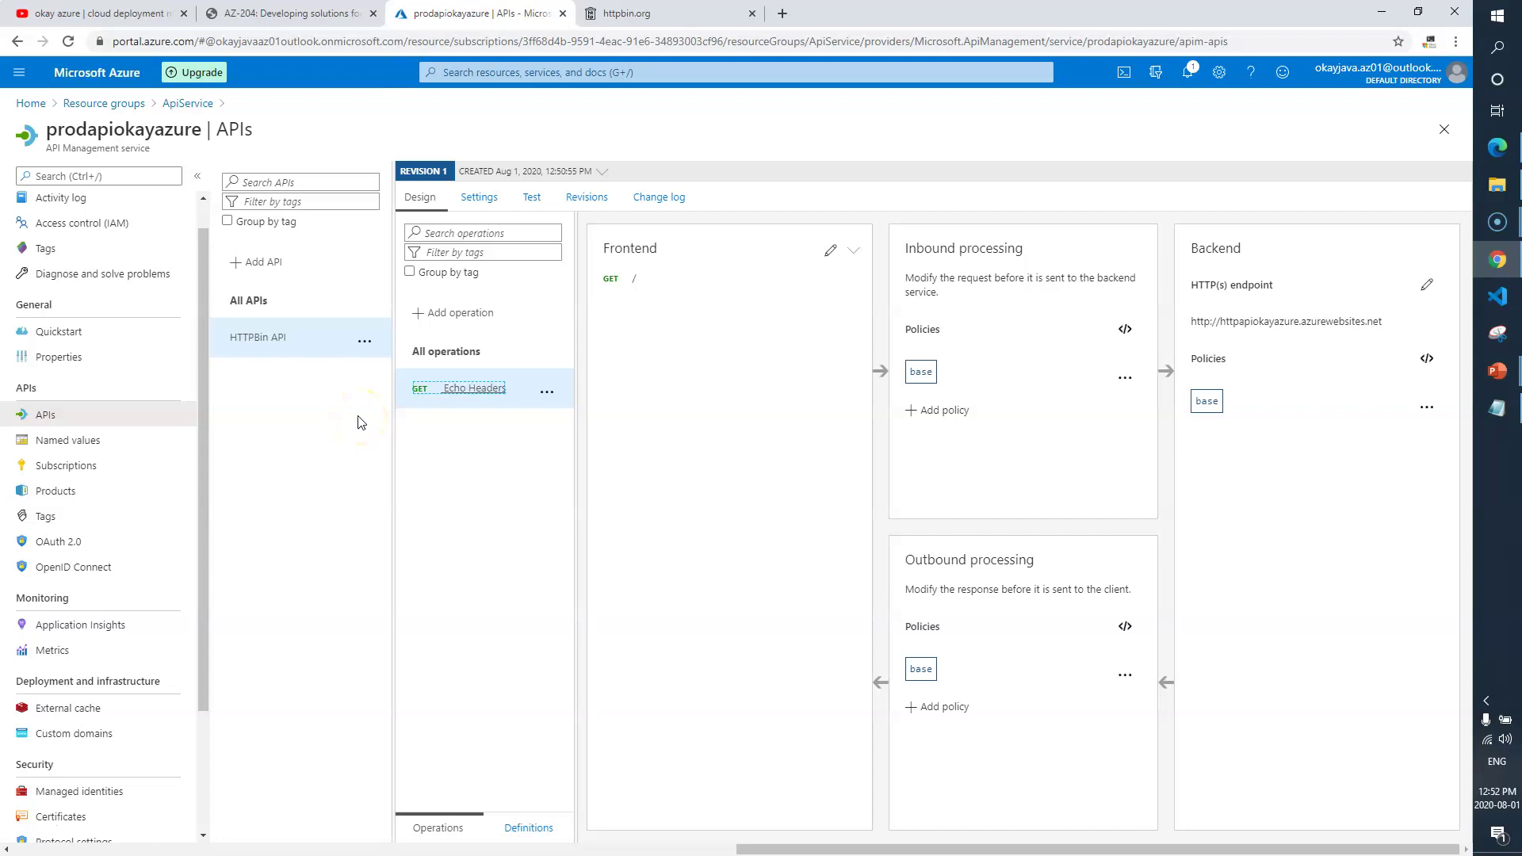
Step: Select All operations of the HTTPBin API, recheck the lab instructions, and start adding an inbound policy
click(458, 352)
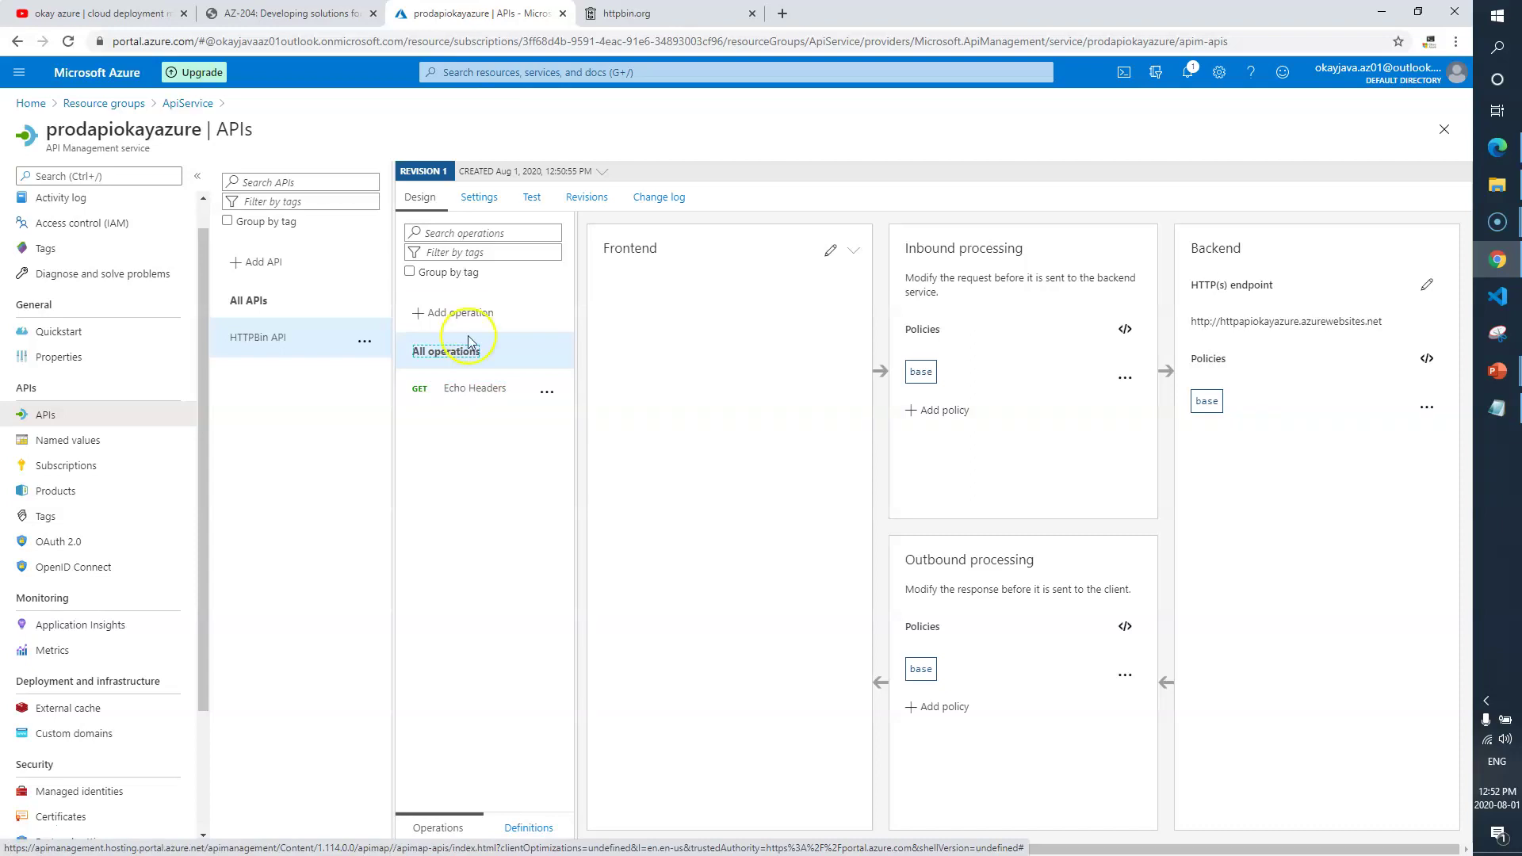
click(289, 13)
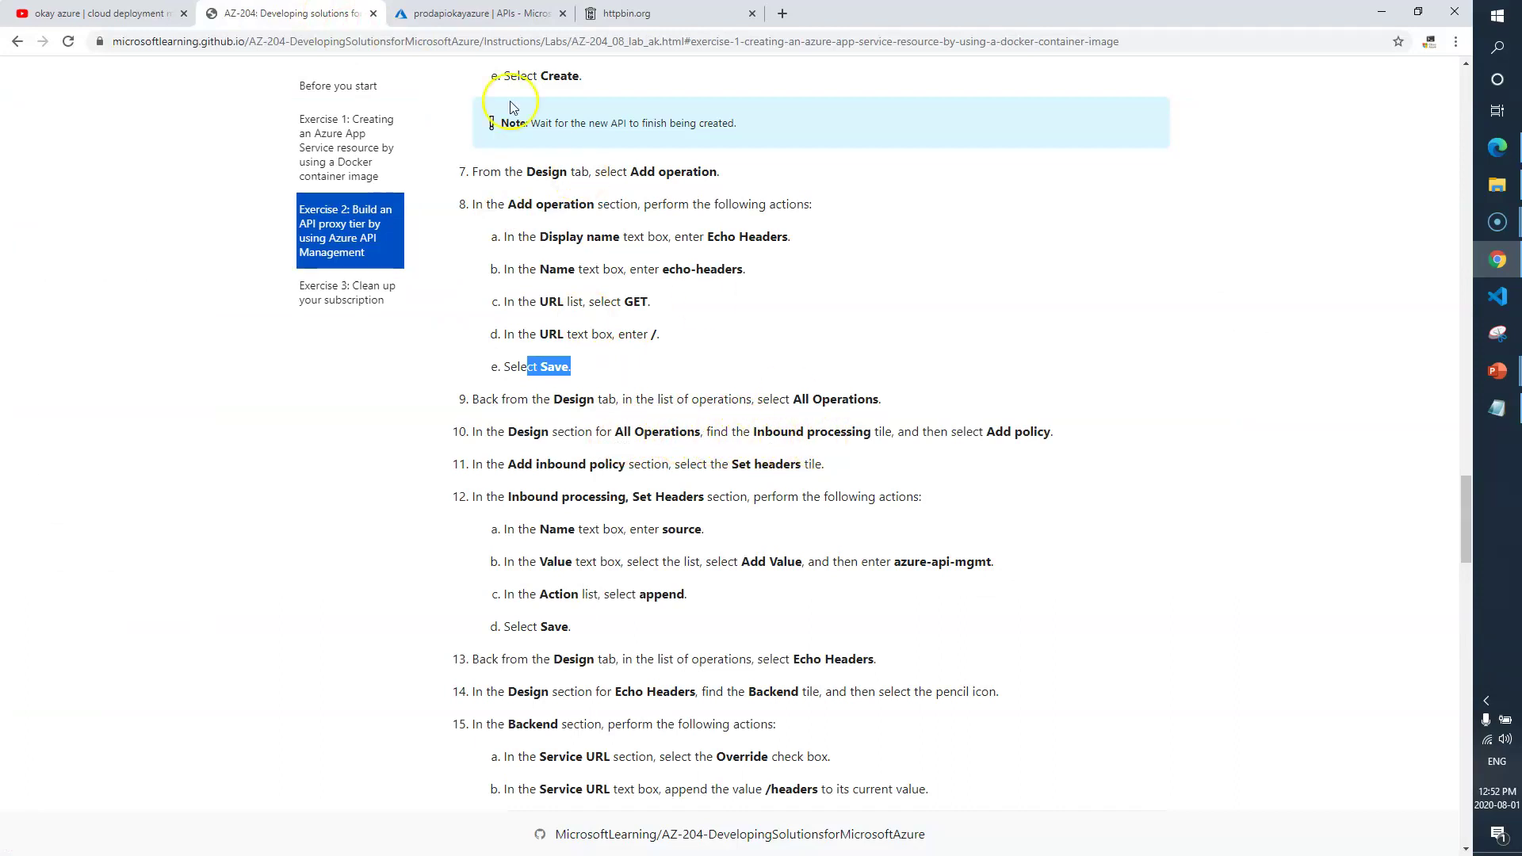
click(491, 13)
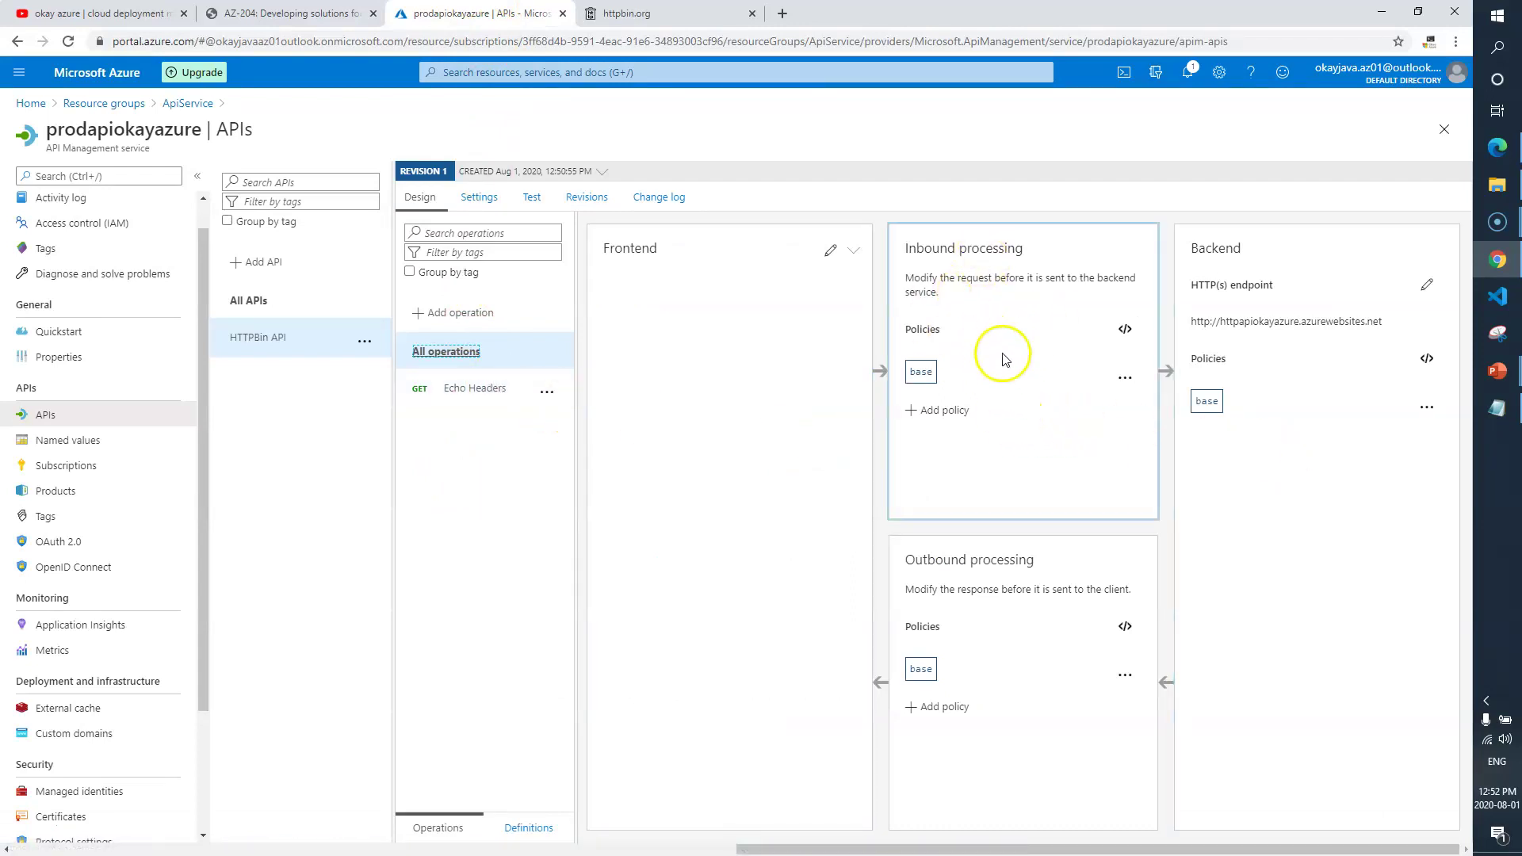
click(940, 412)
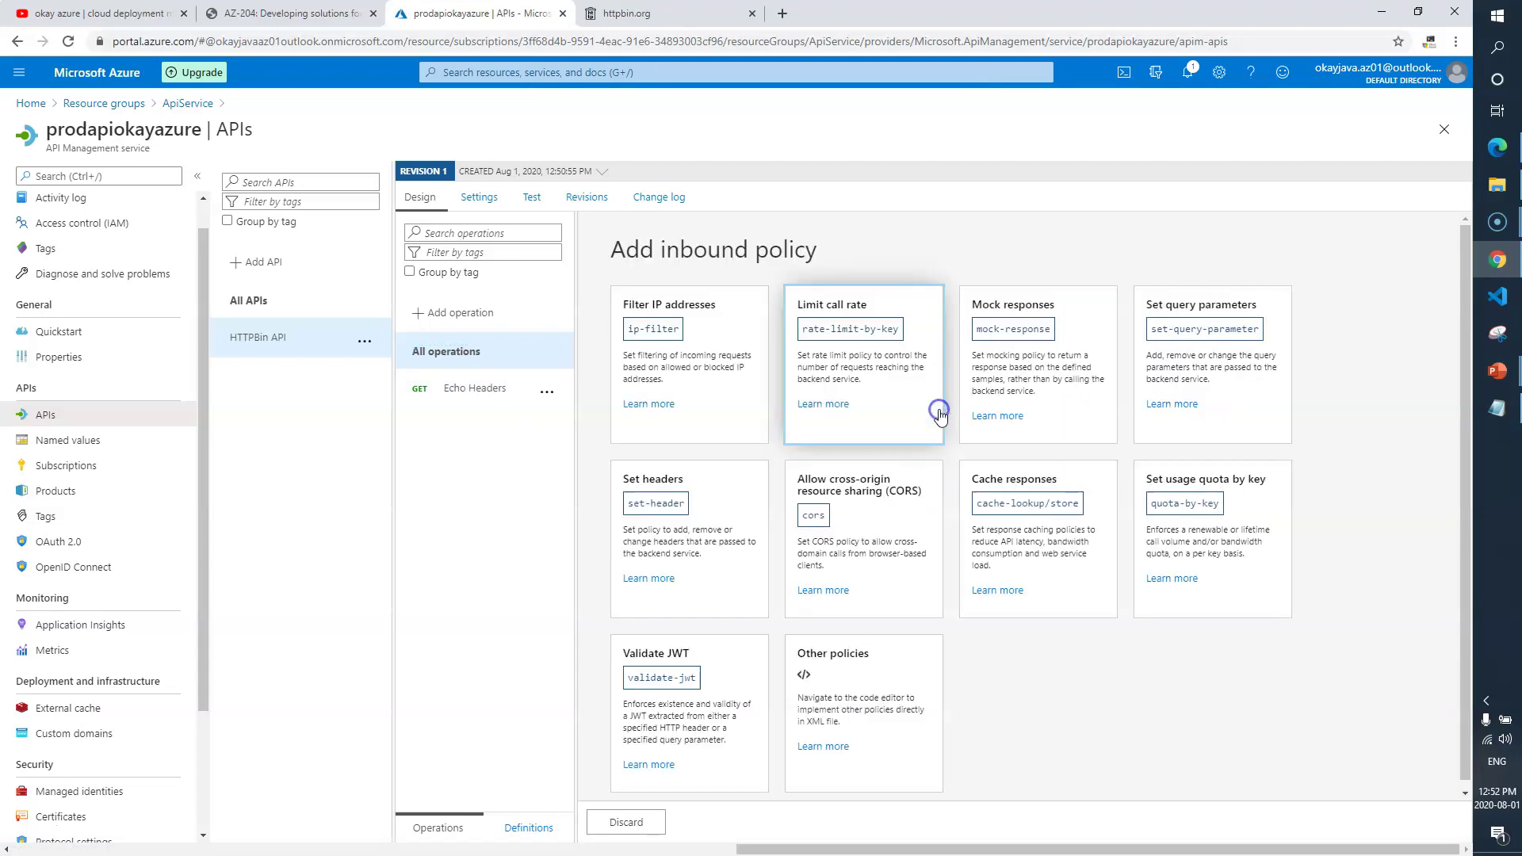
Step: Copy the header name source from the lab instructions and choose the Set headers inbound policy in the Azure portal
click(287, 13)
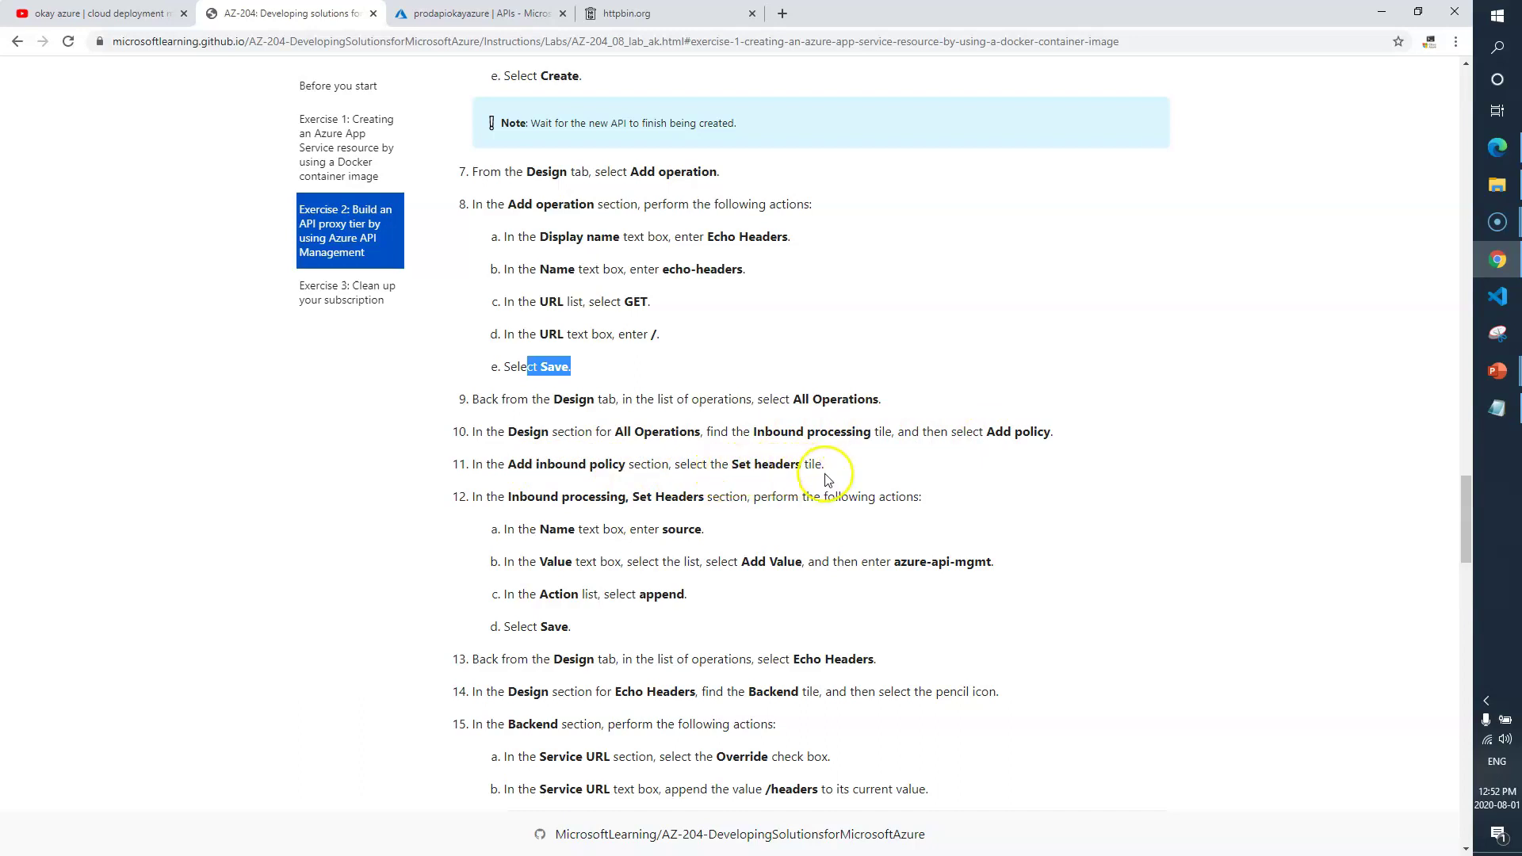
double_click(684, 529)
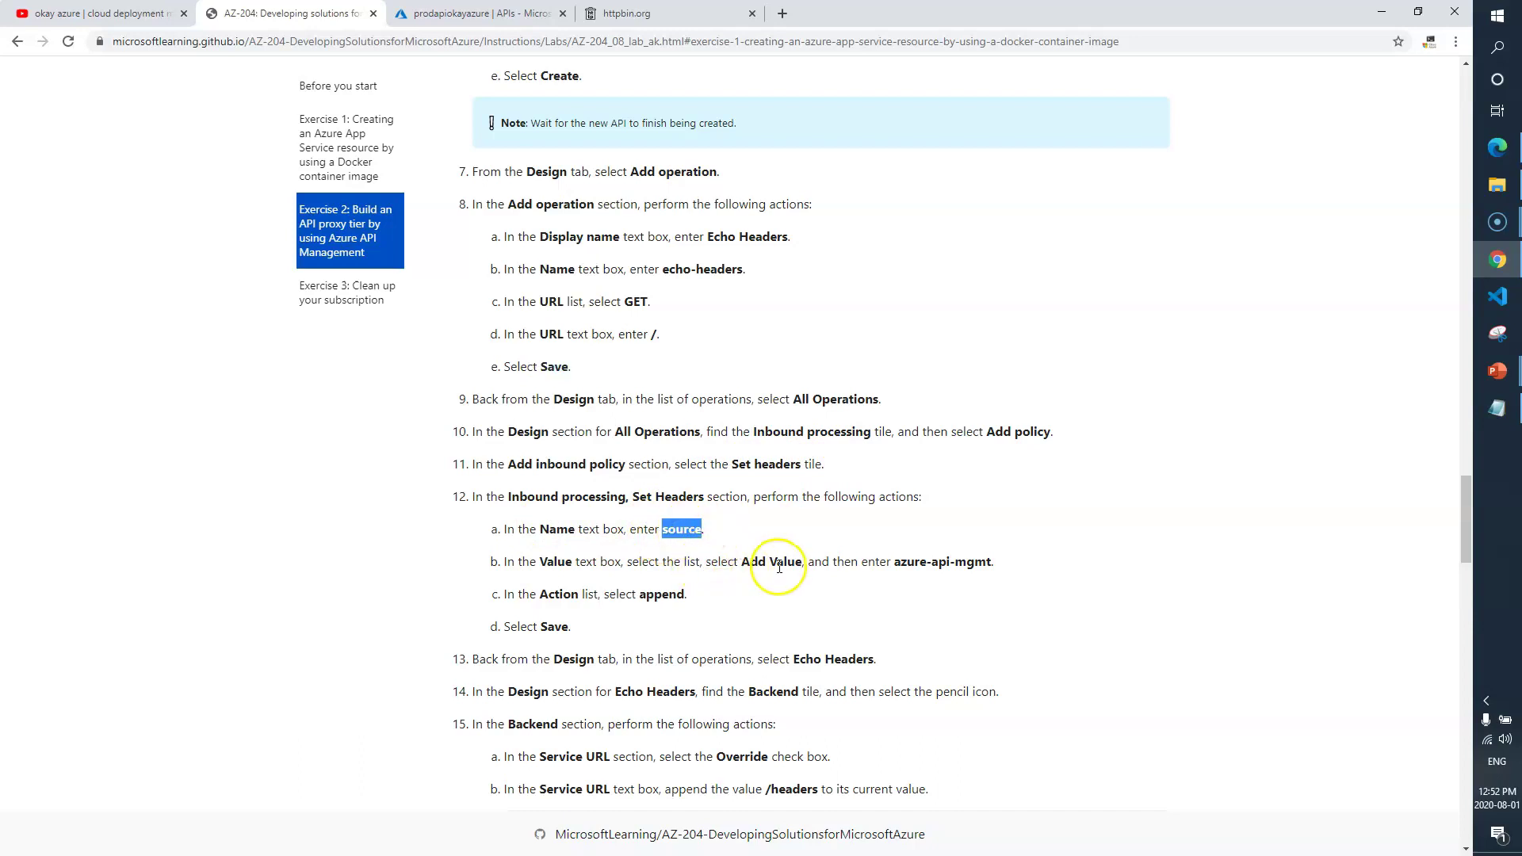
click(482, 13)
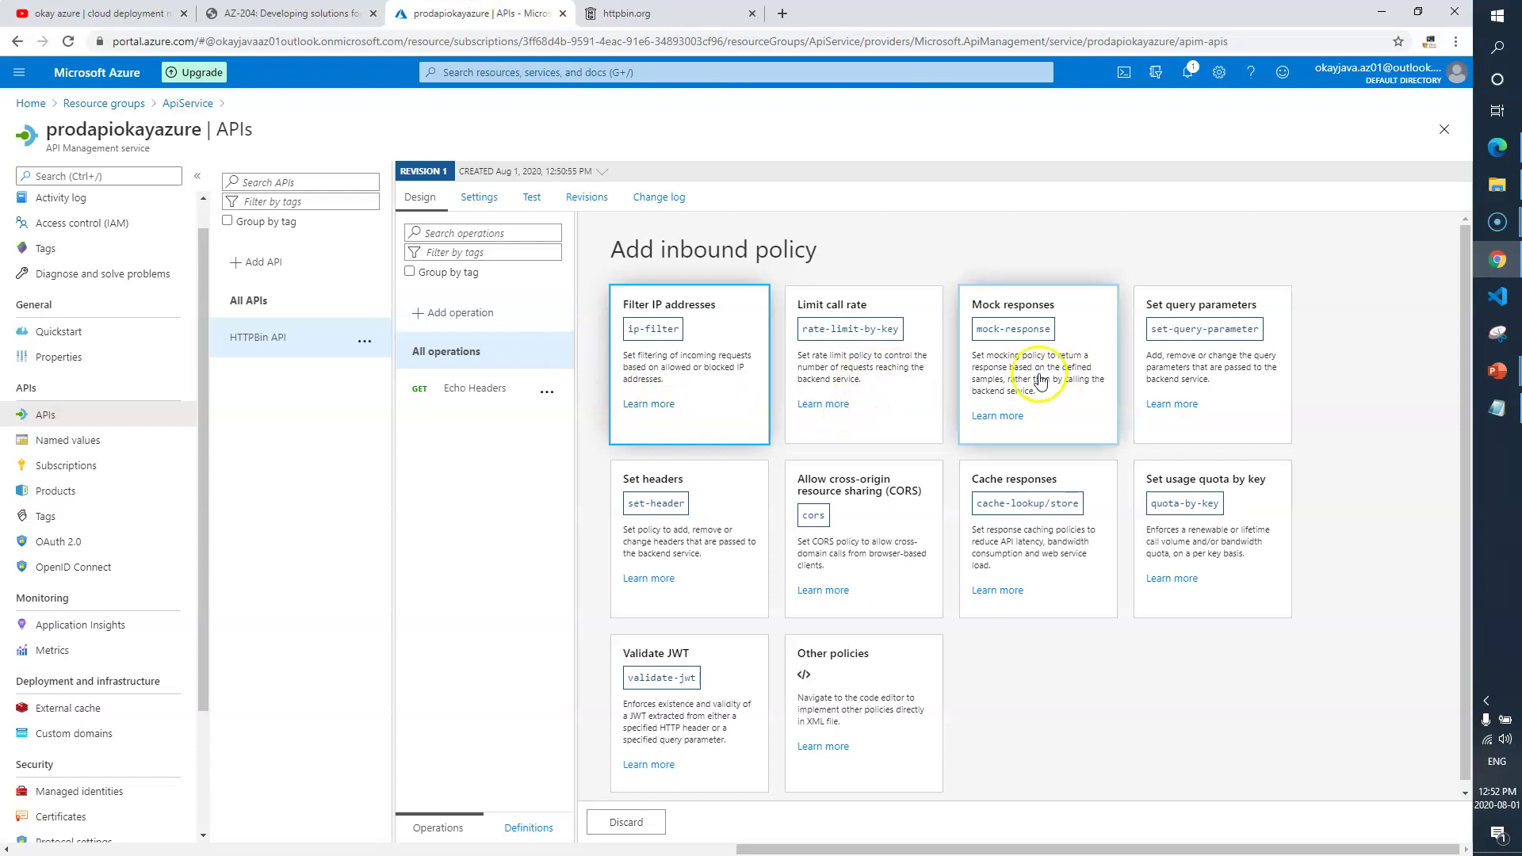
click(687, 523)
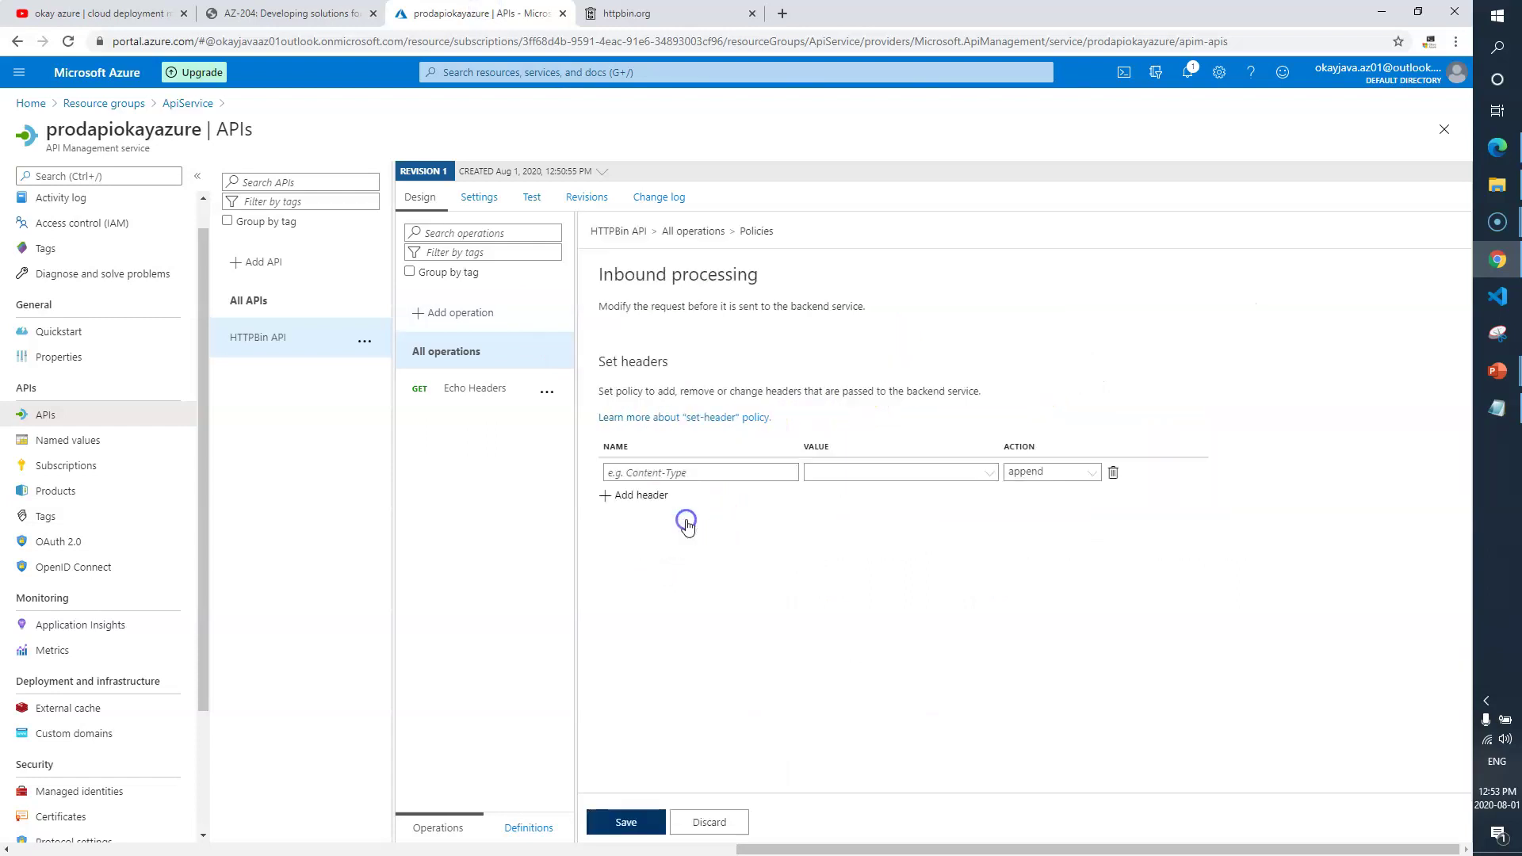
Step: Add a second header row to the Set headers policy and enter source as the first header's name
click(681, 475)
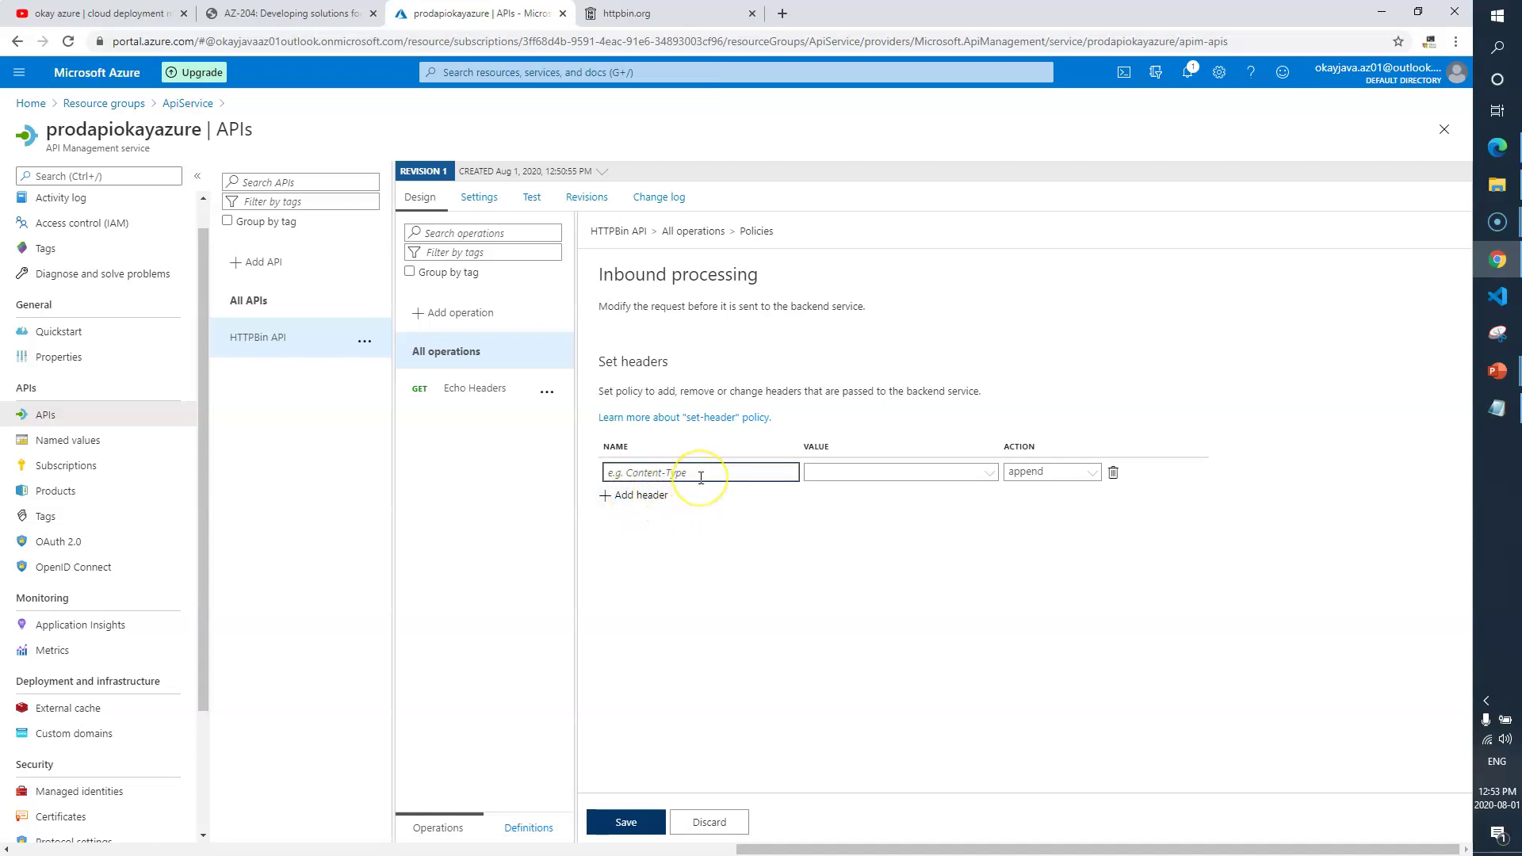
click(645, 500)
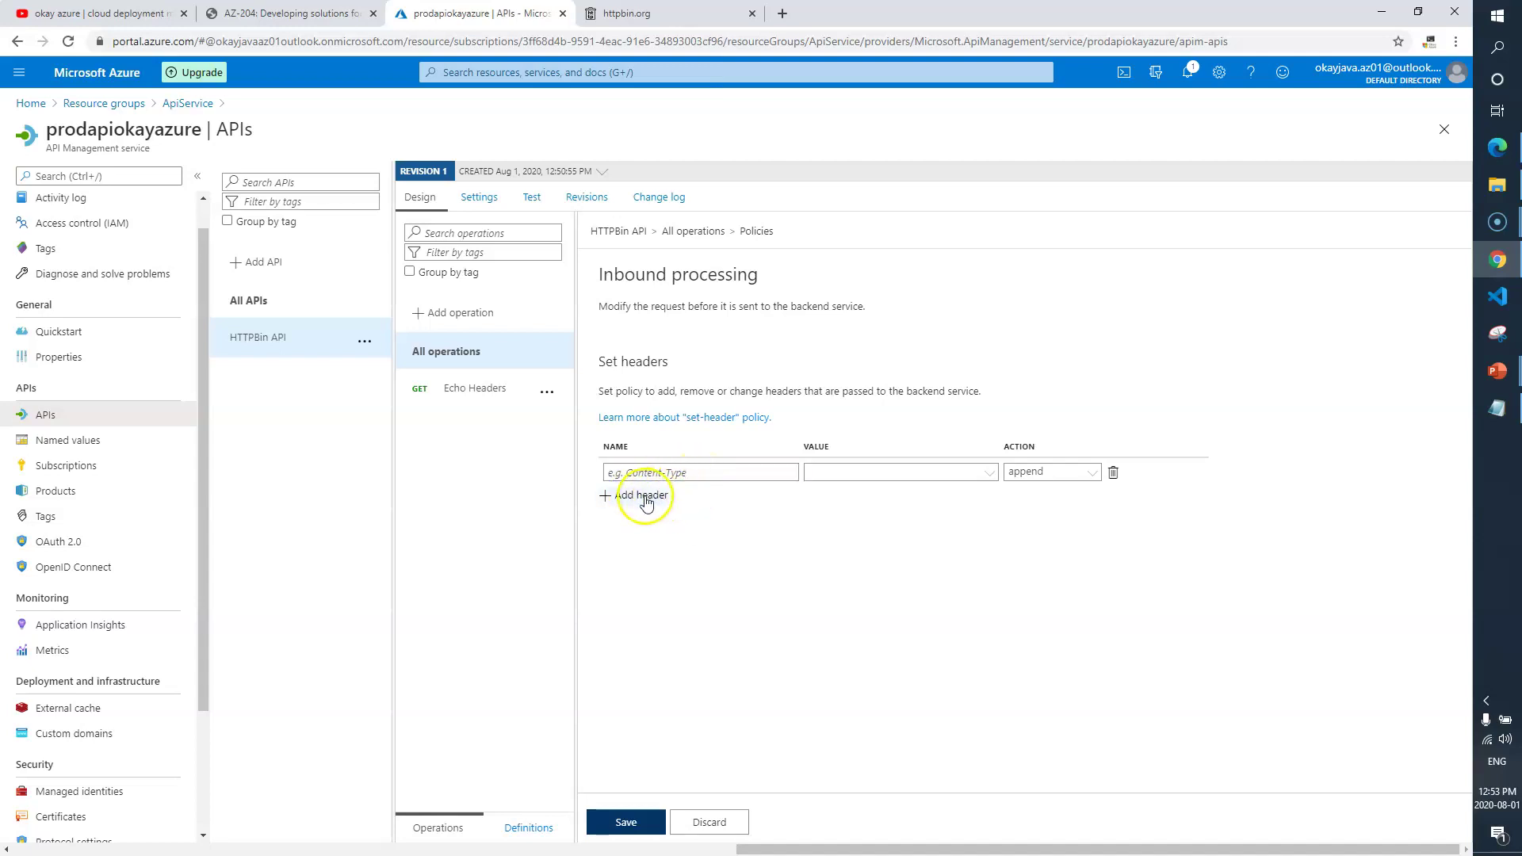
click(646, 497)
click(671, 473)
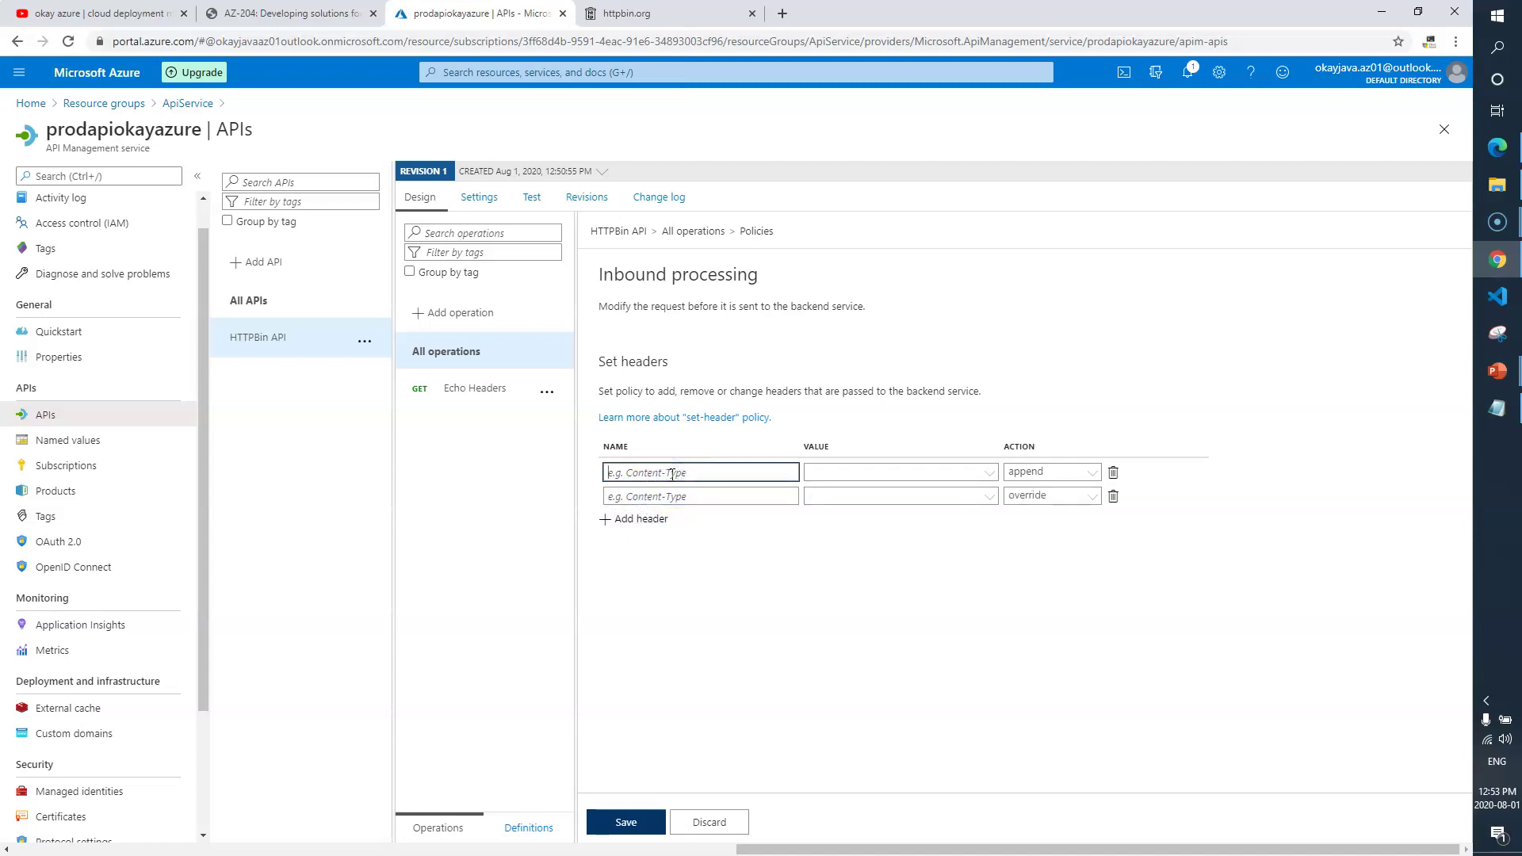
Step: Copy azure-api-mgmt from the lab instructions and add it as the value of the source header
key(ctrl+shift+Tab)
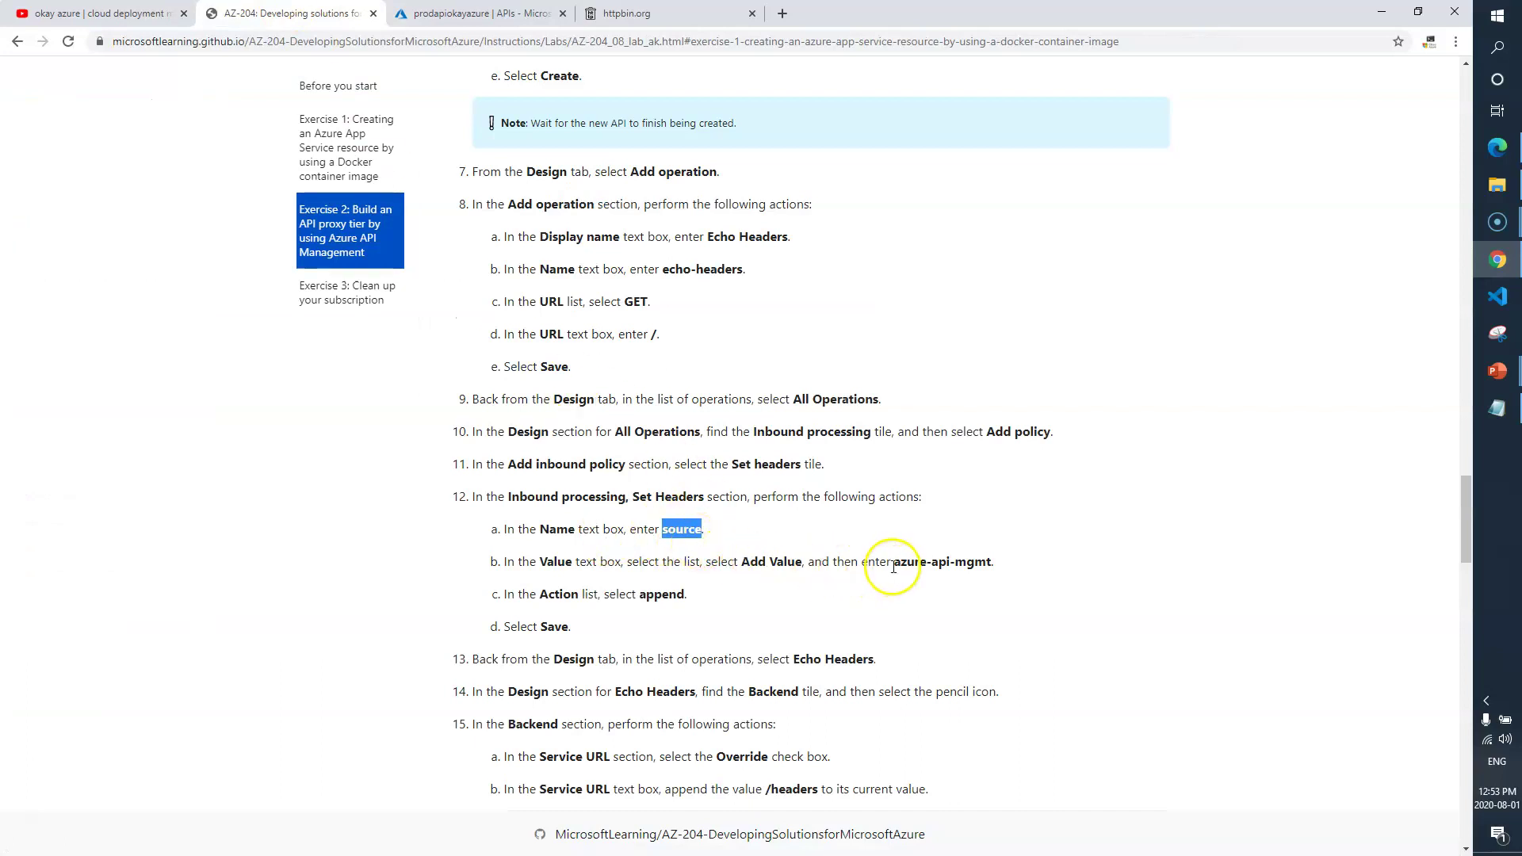
drag(895, 562, 970, 564)
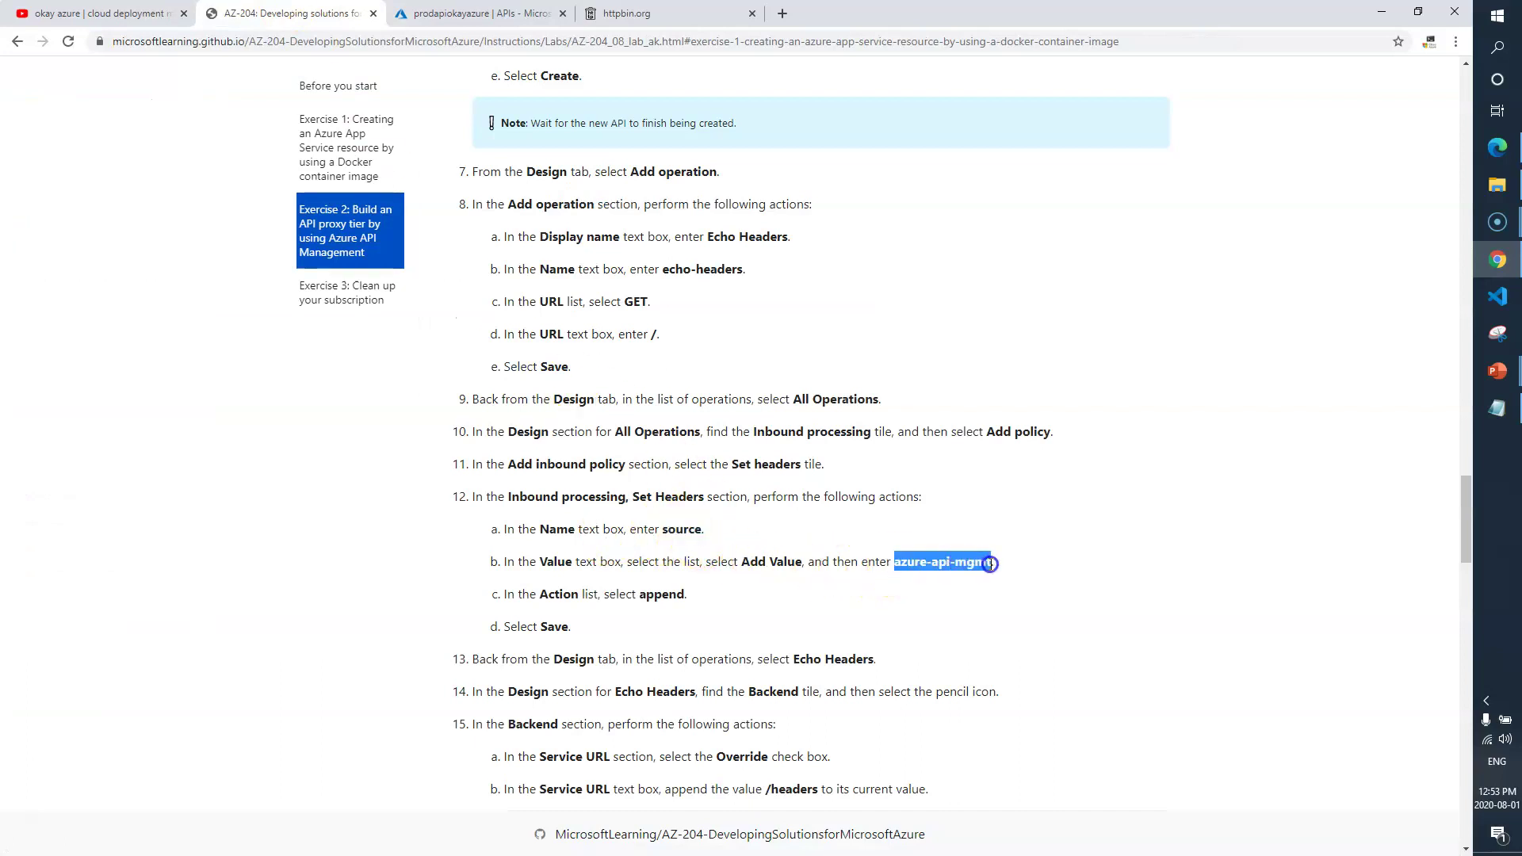
click(485, 13)
click(856, 474)
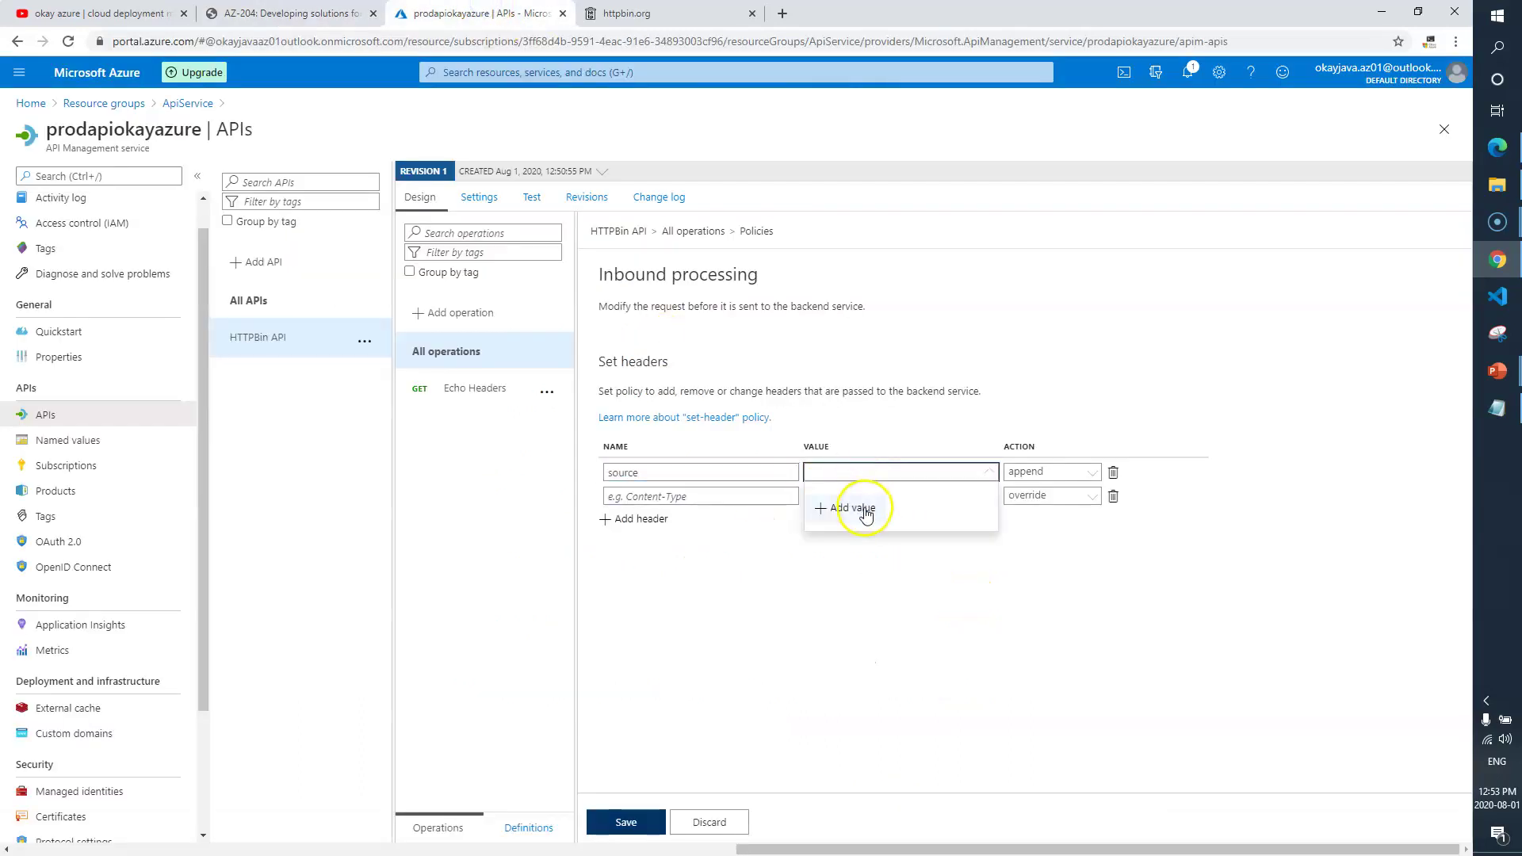
click(861, 473)
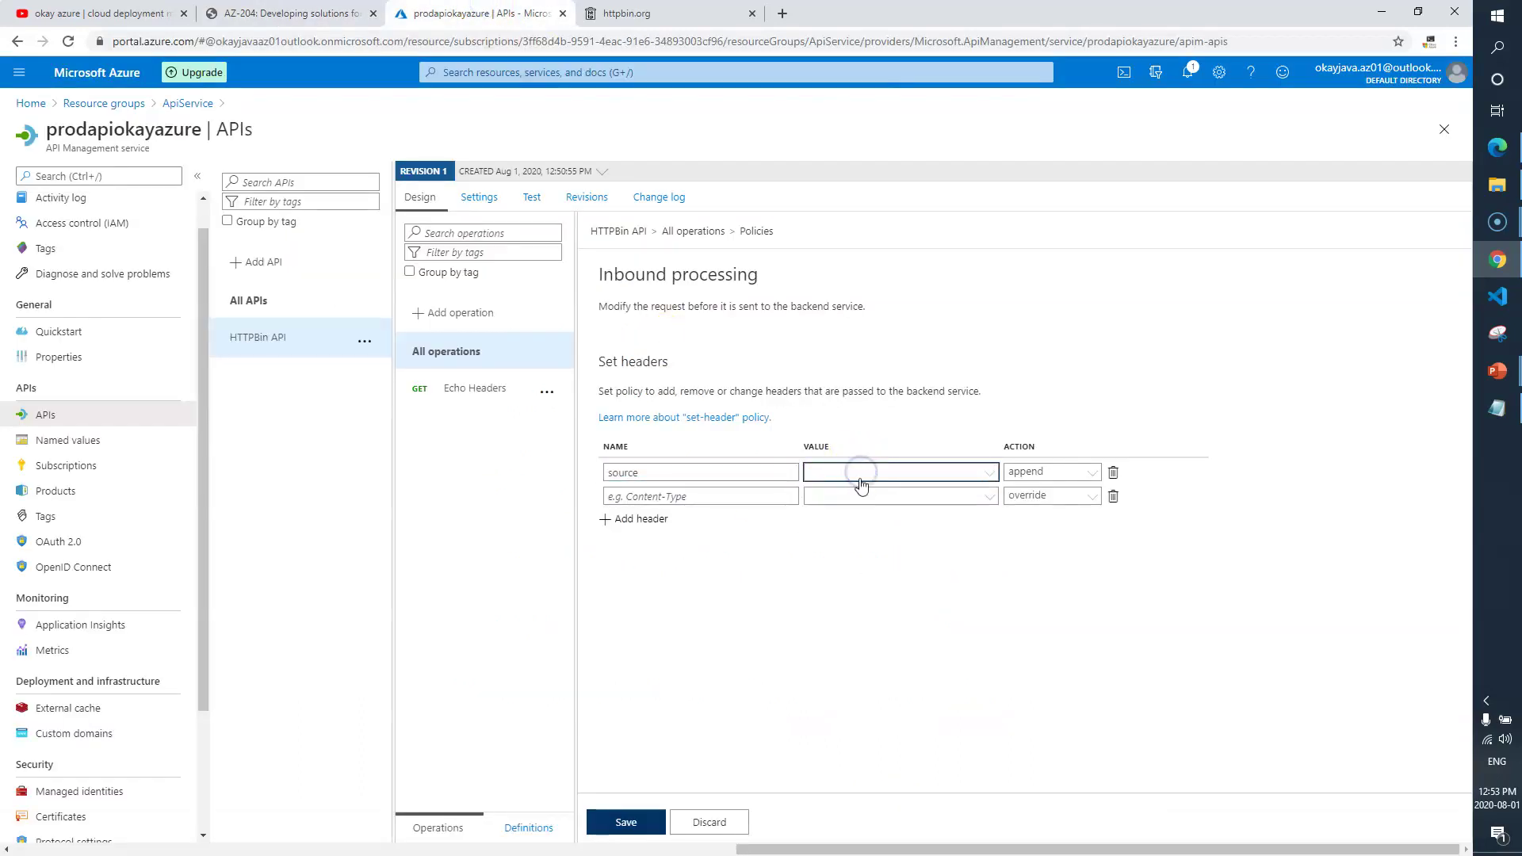
click(858, 476)
click(843, 510)
text(azure-api-mgmt)
click(832, 589)
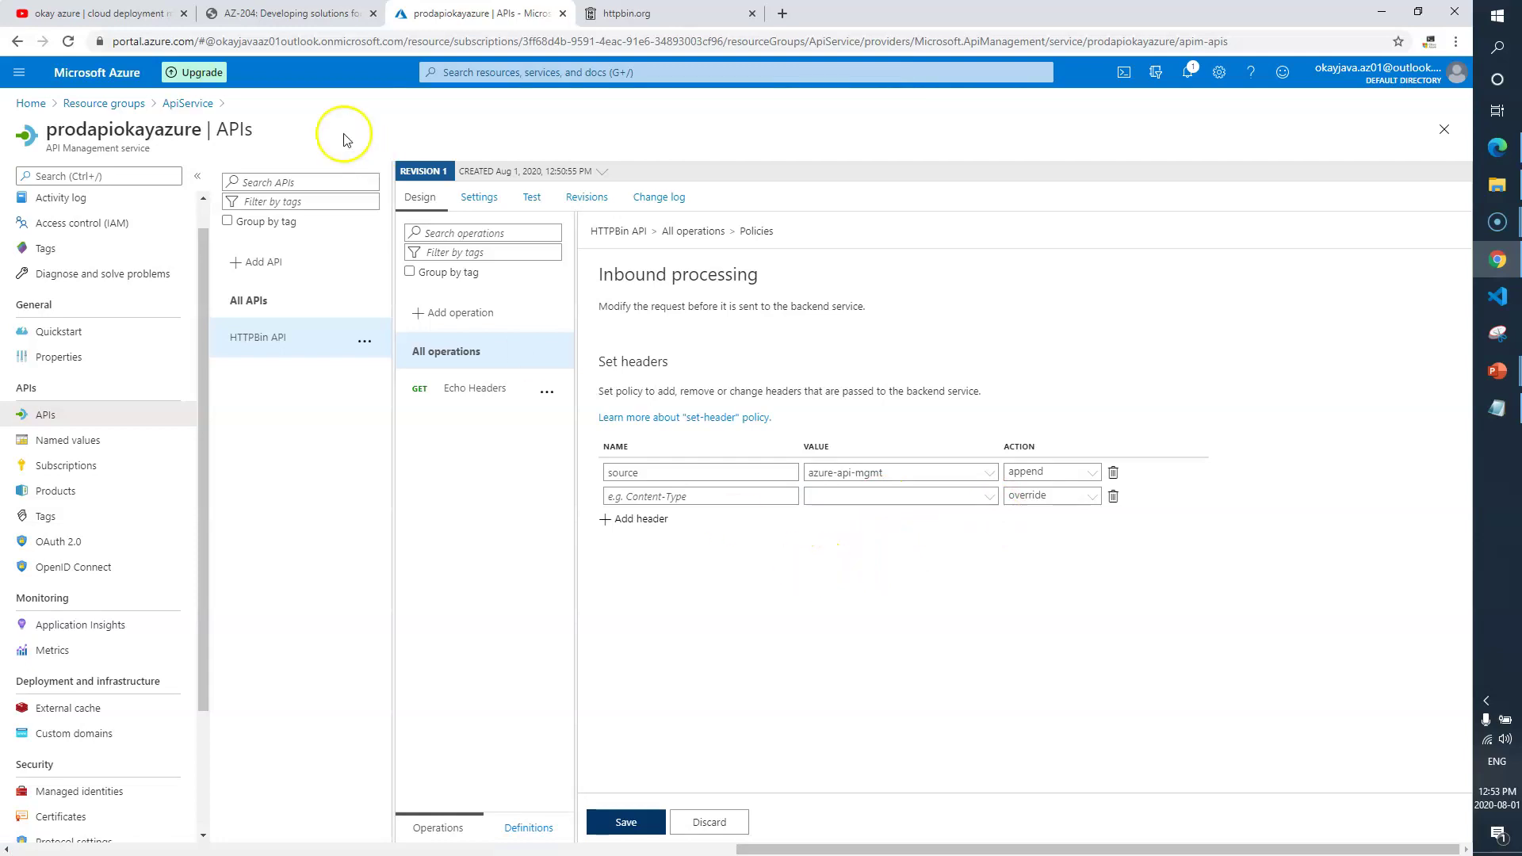
Step: Check the header action against the lab, delete the empty second header row, and save the inbound policy
click(272, 9)
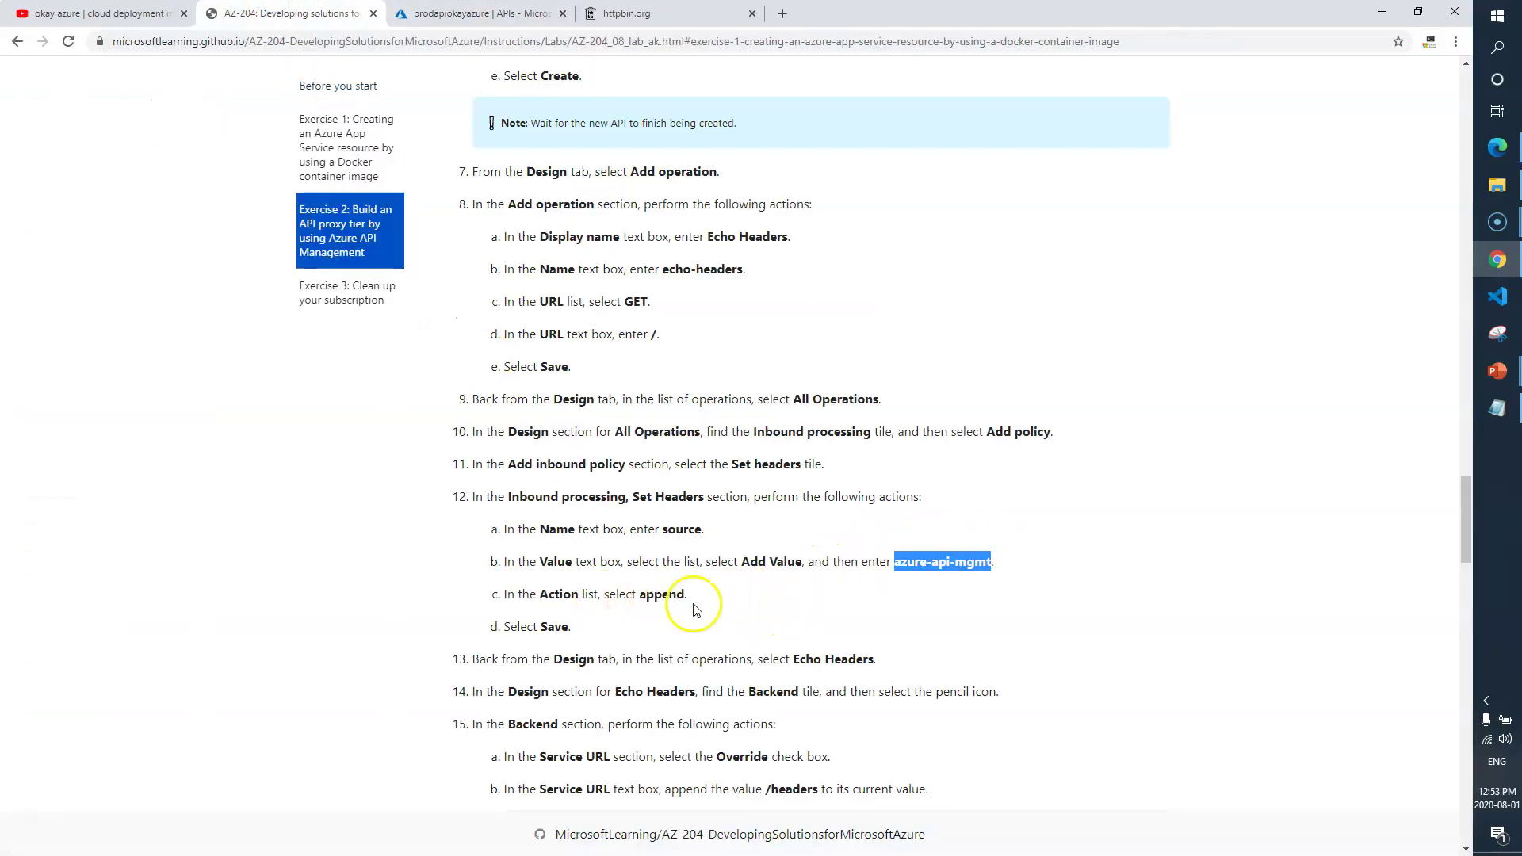
click(468, 18)
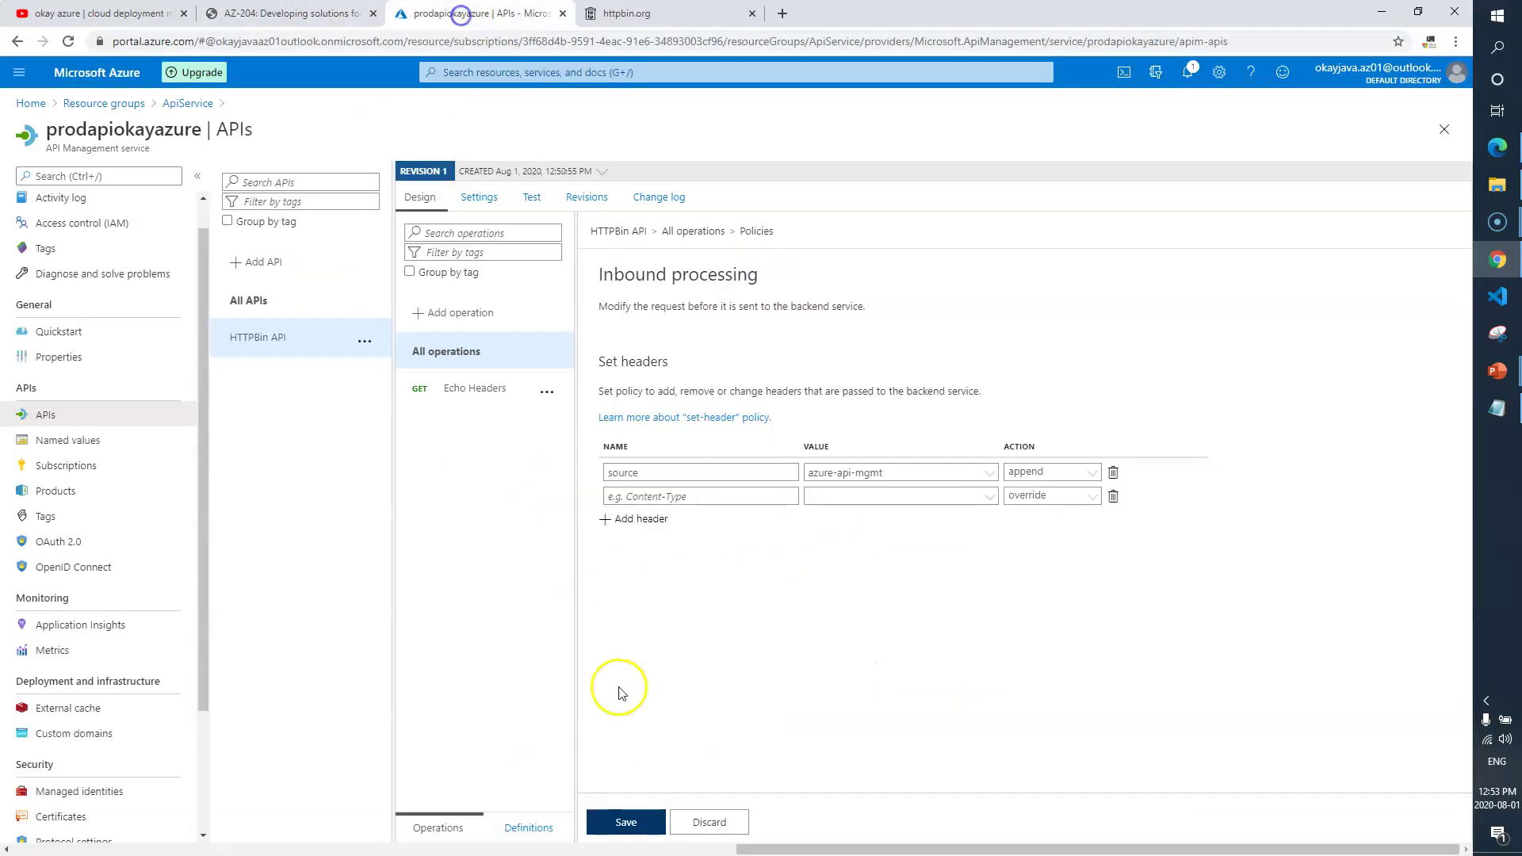
click(630, 824)
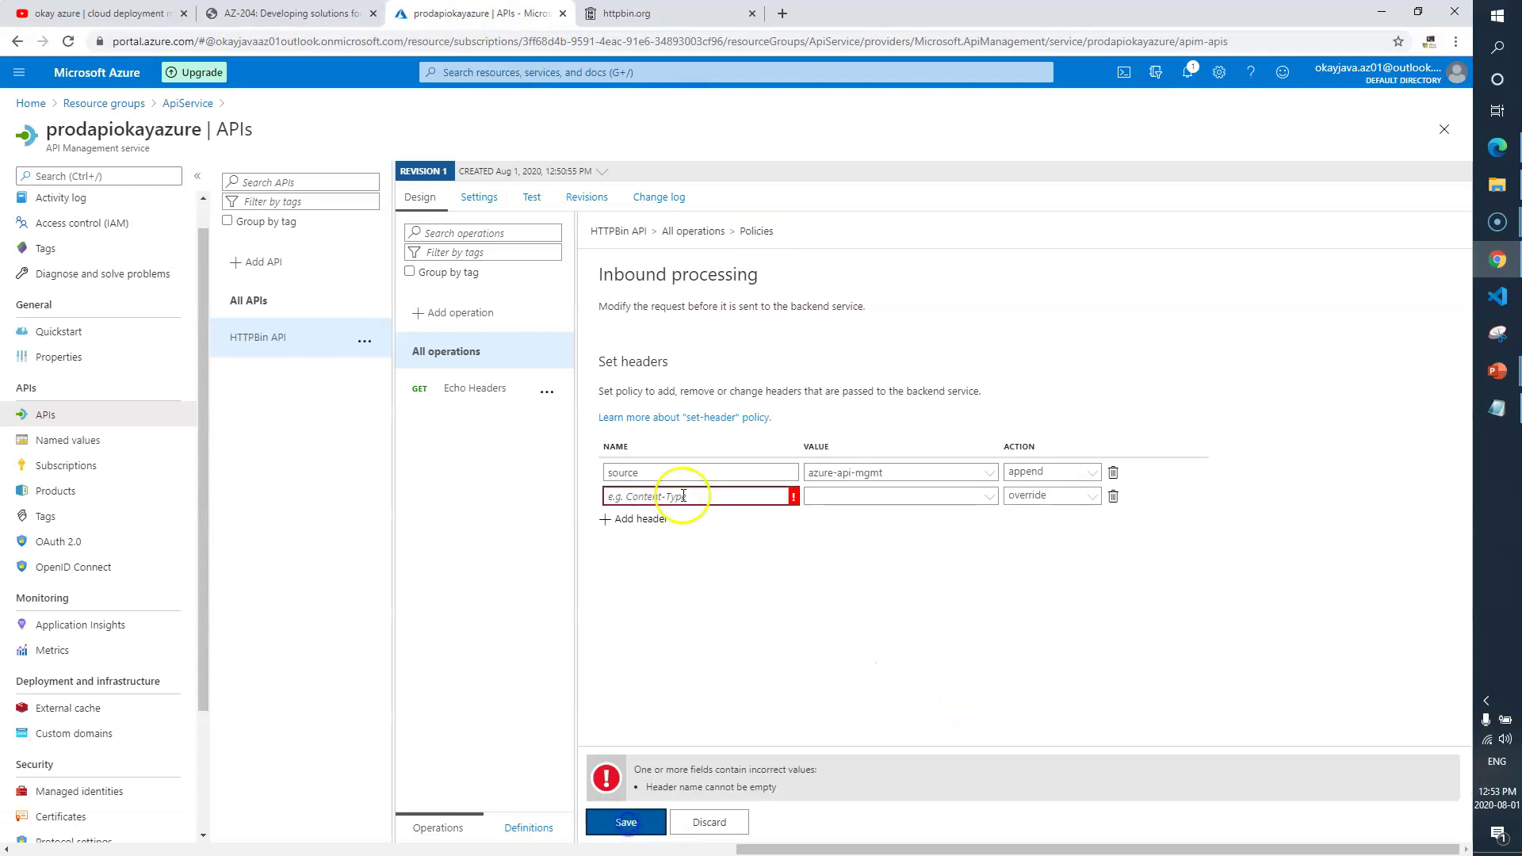
click(1112, 497)
click(622, 824)
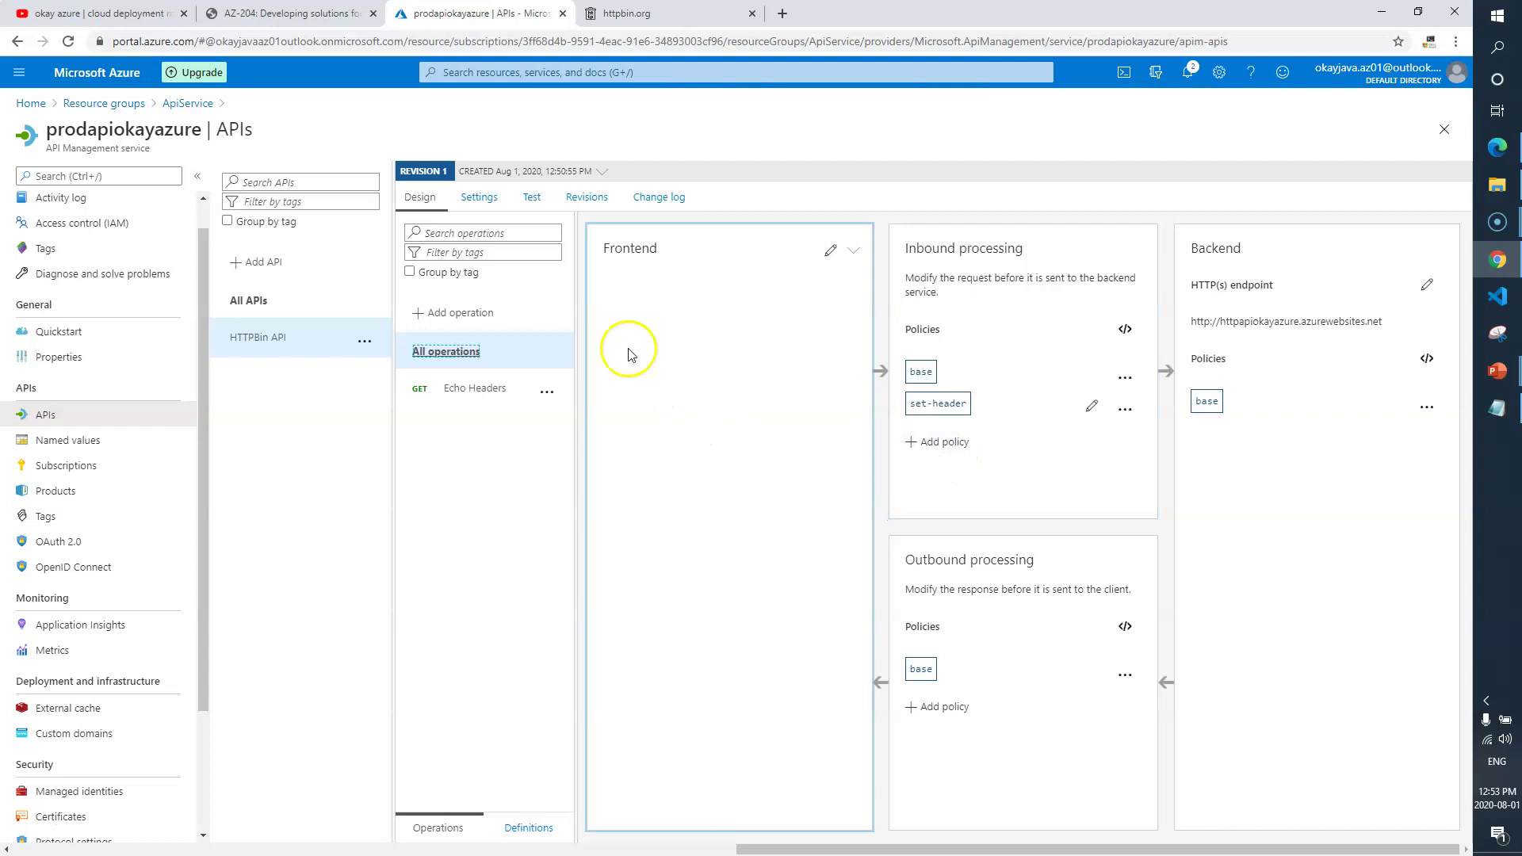
Step: Read the lab's next instructions and open the backend settings of the Echo Headers operation for editing
key(ctrl+shift+Tab)
scroll(646, 526, down, 2)
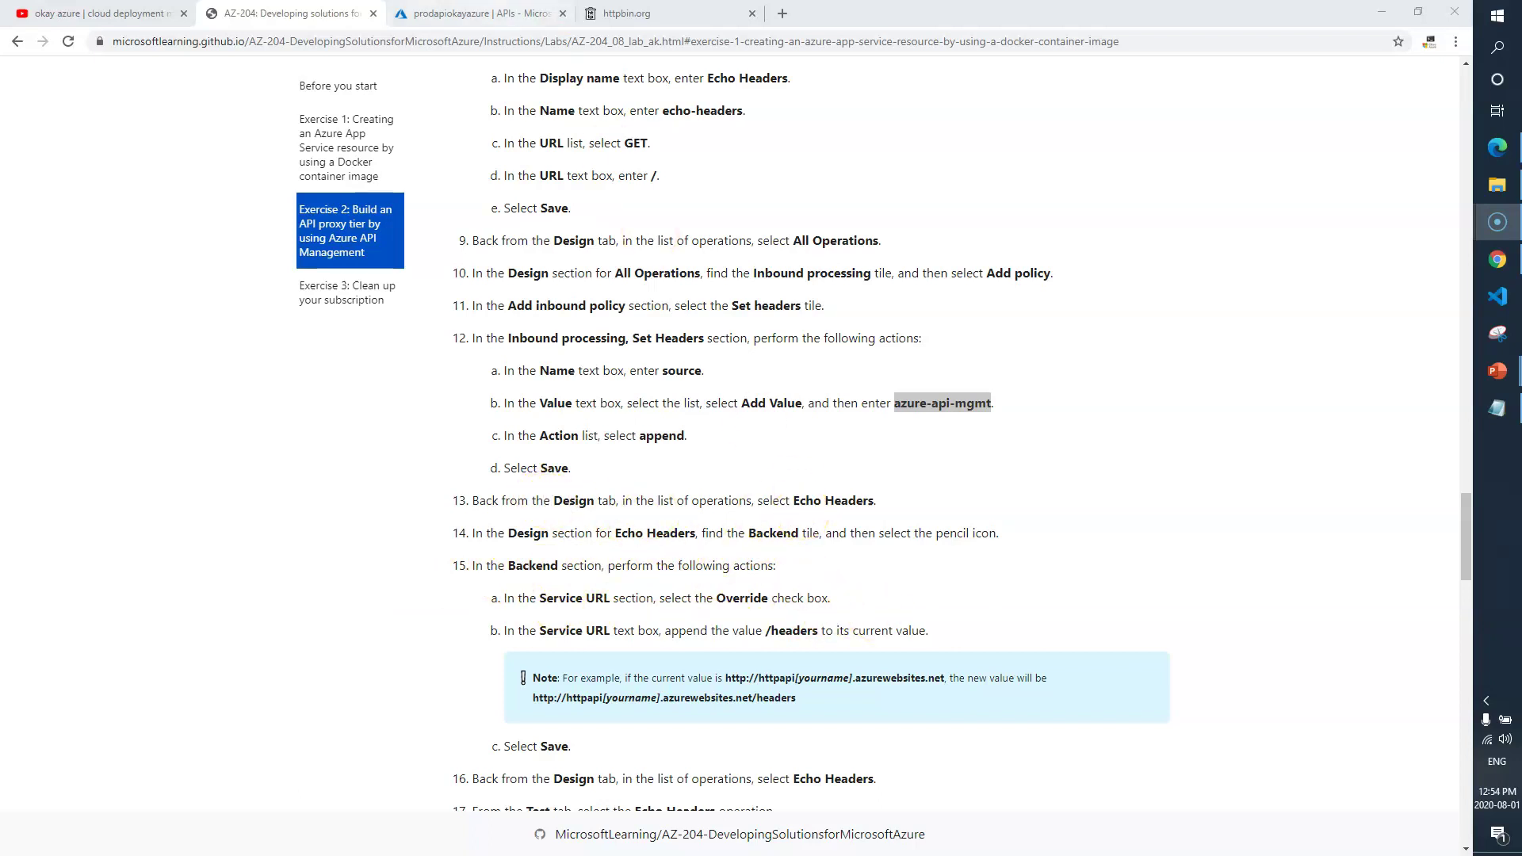
click(484, 13)
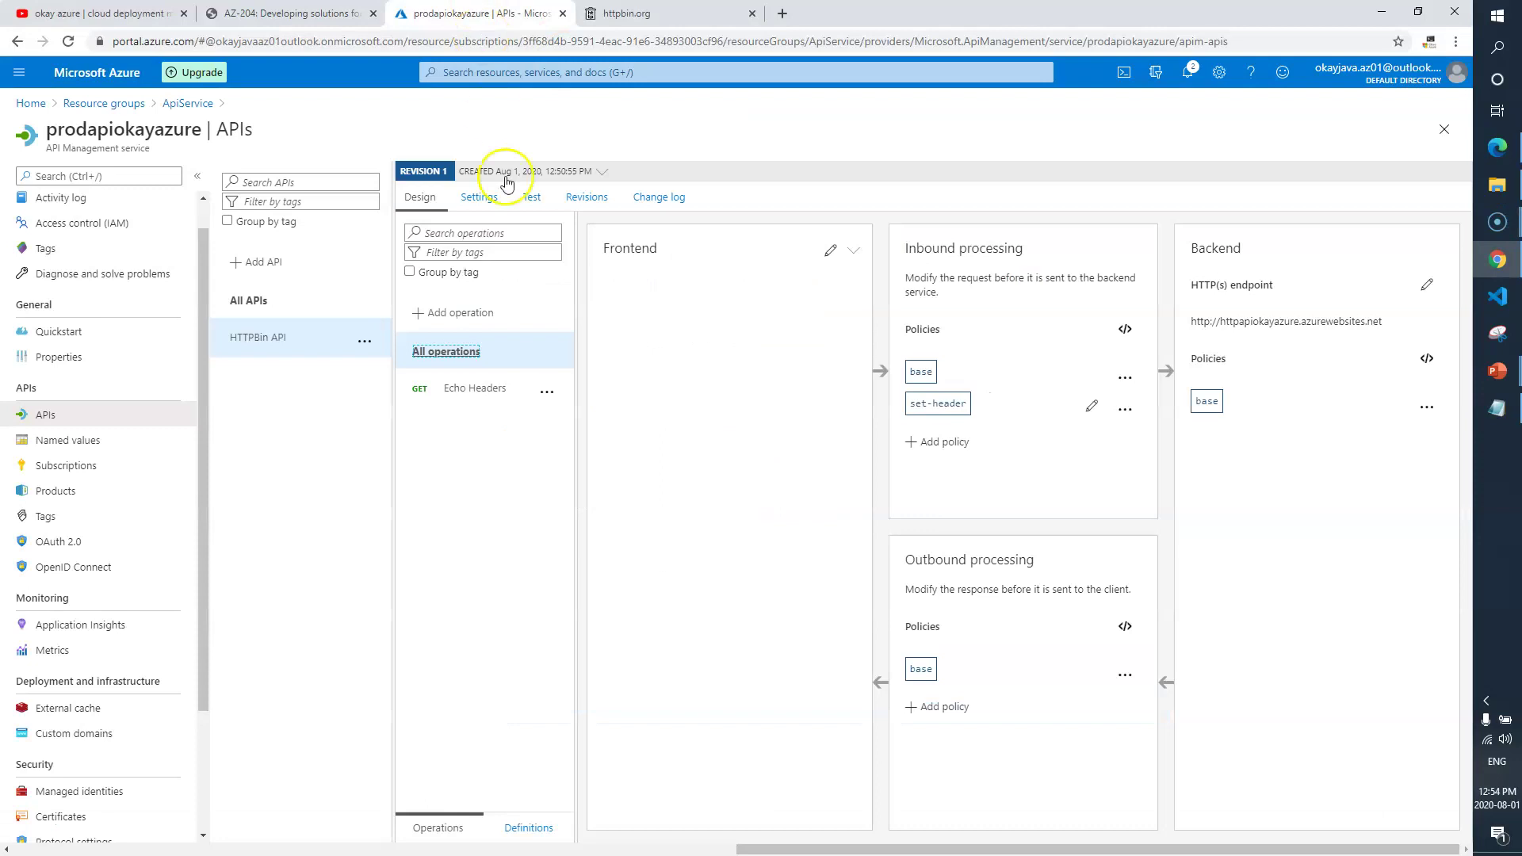
click(476, 390)
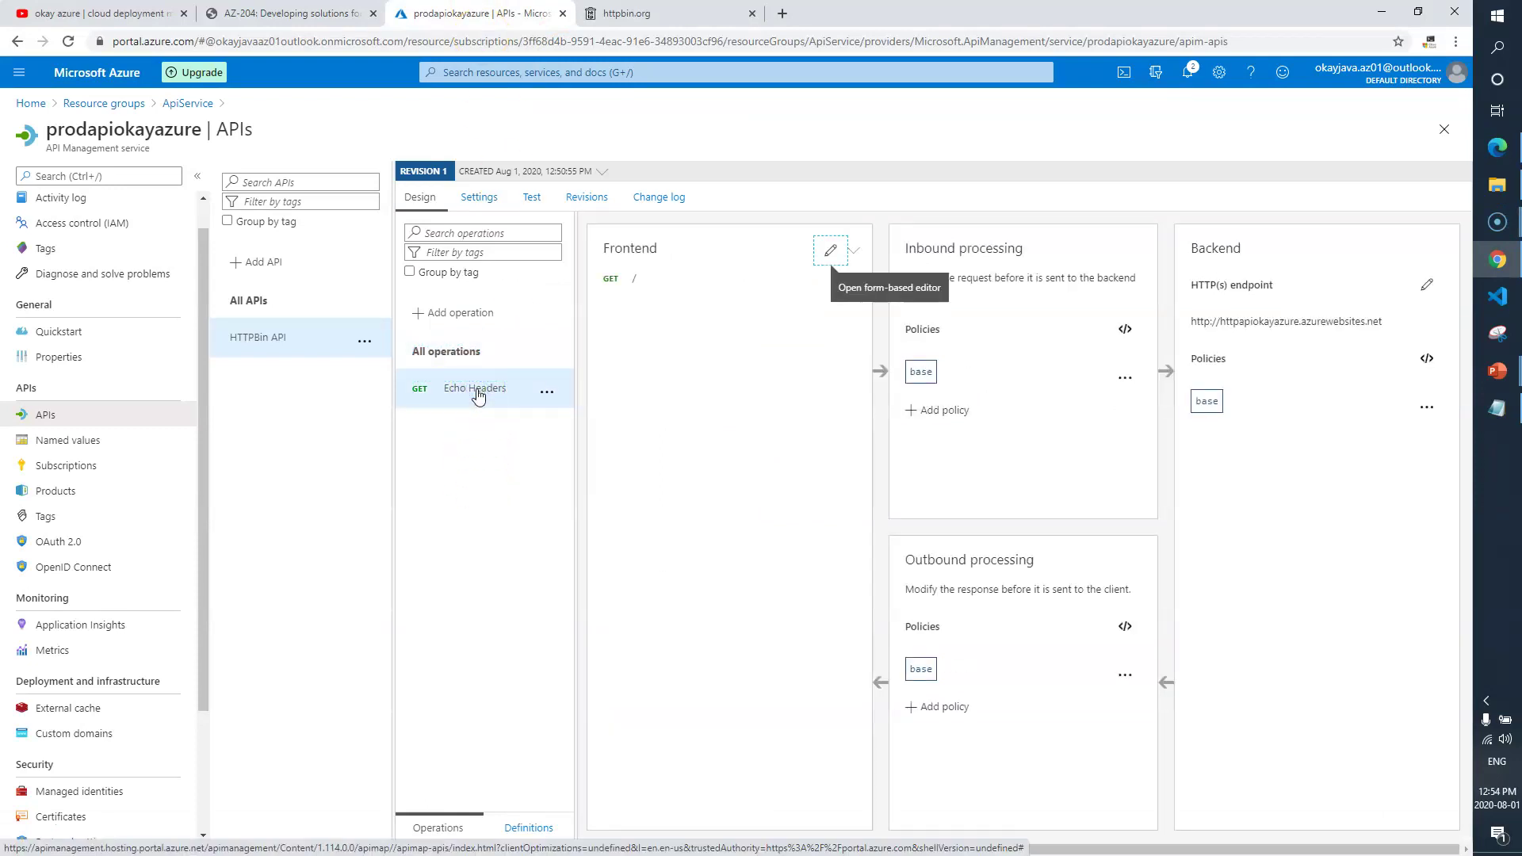
click(1427, 285)
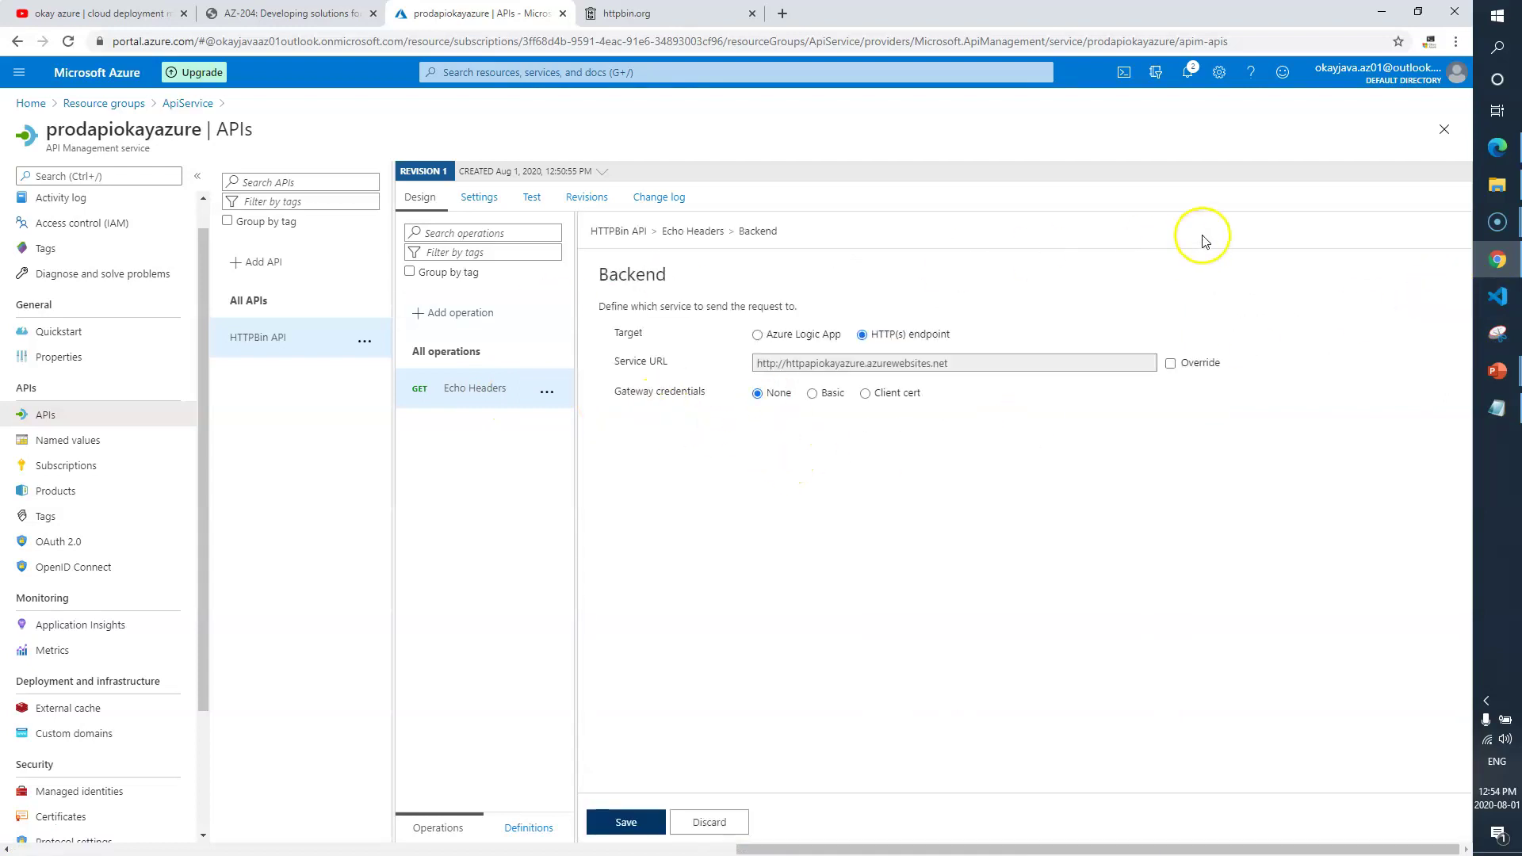
Step: Override the Echo Headers backend service URL by appending /headers, as given in the lab, and save it
click(289, 13)
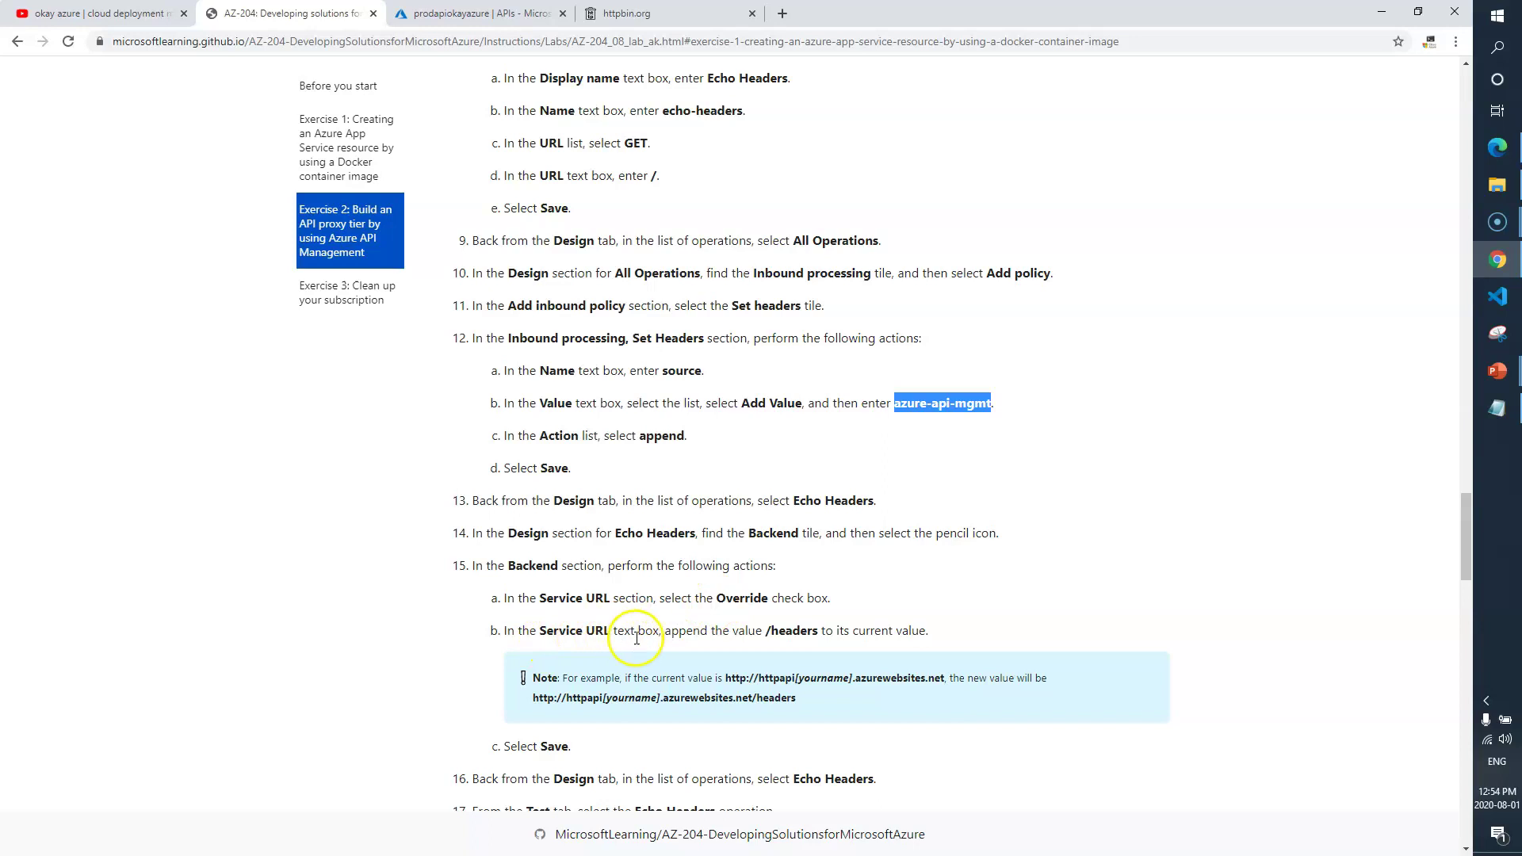
click(770, 630)
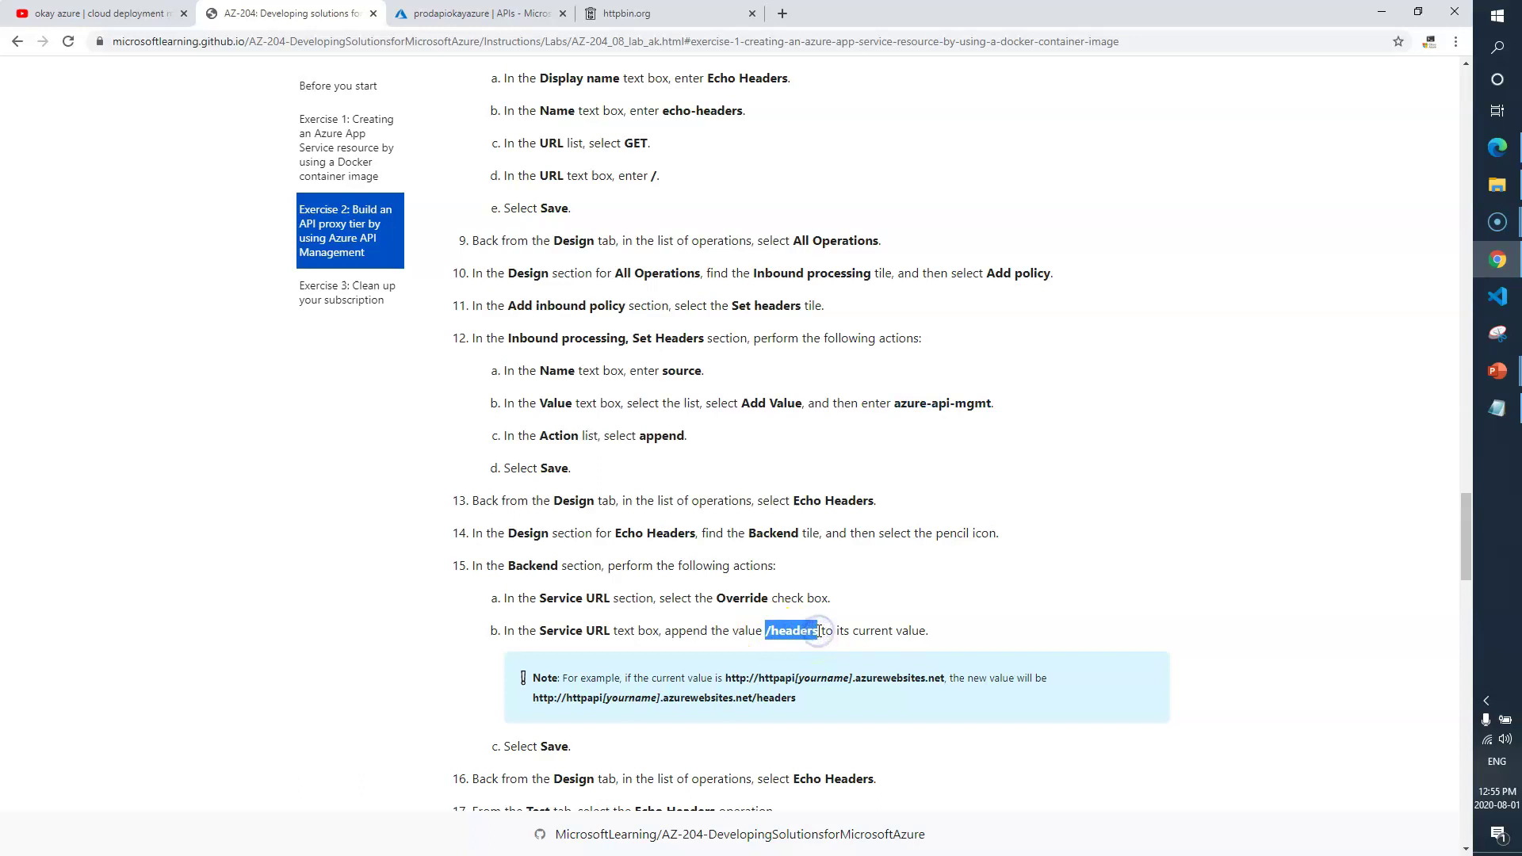
click(452, 14)
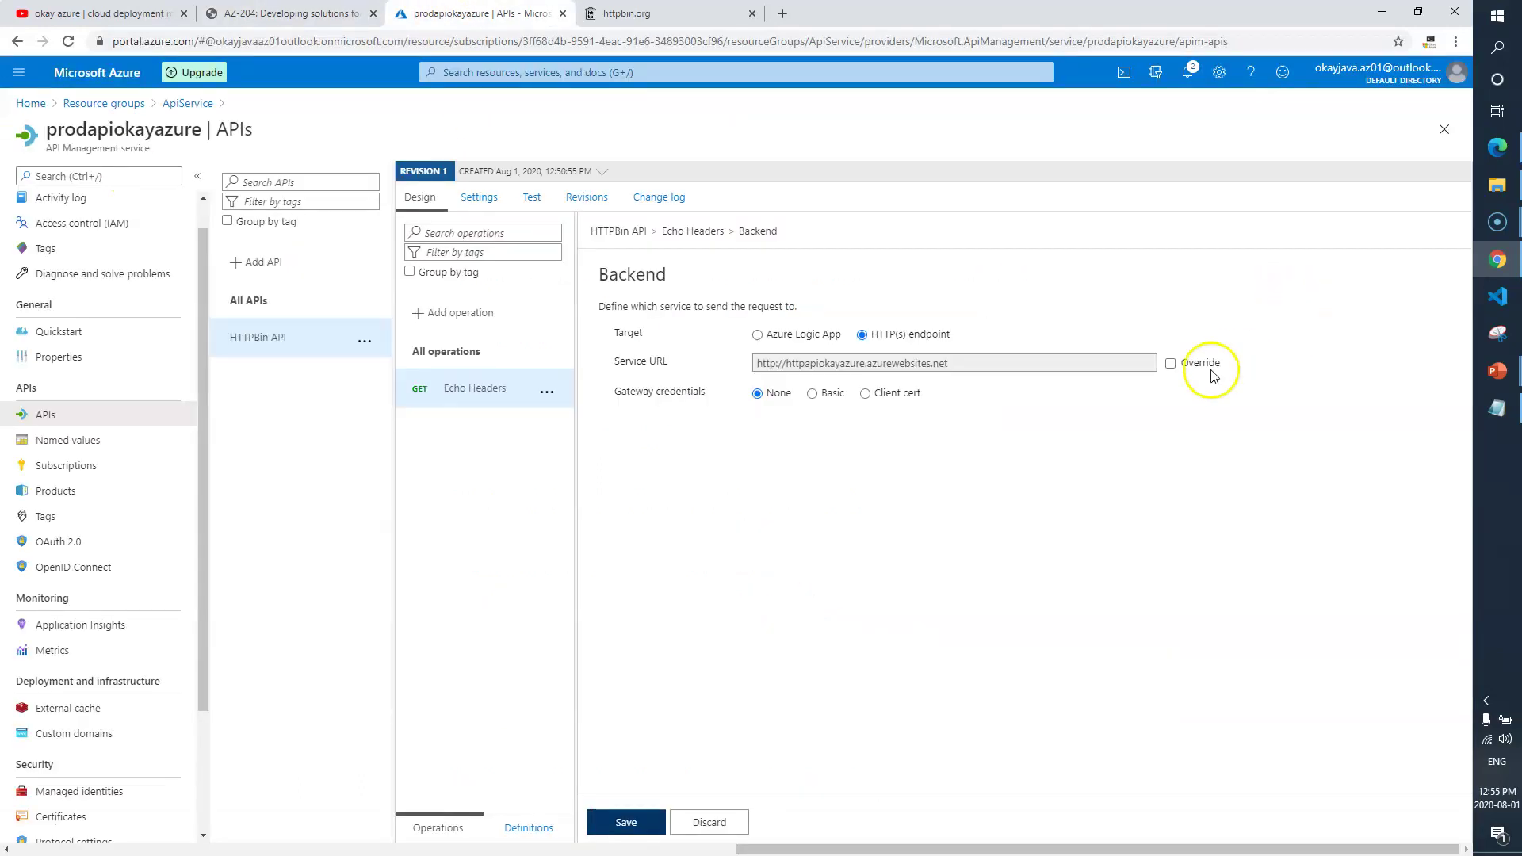
click(1172, 363)
click(1010, 360)
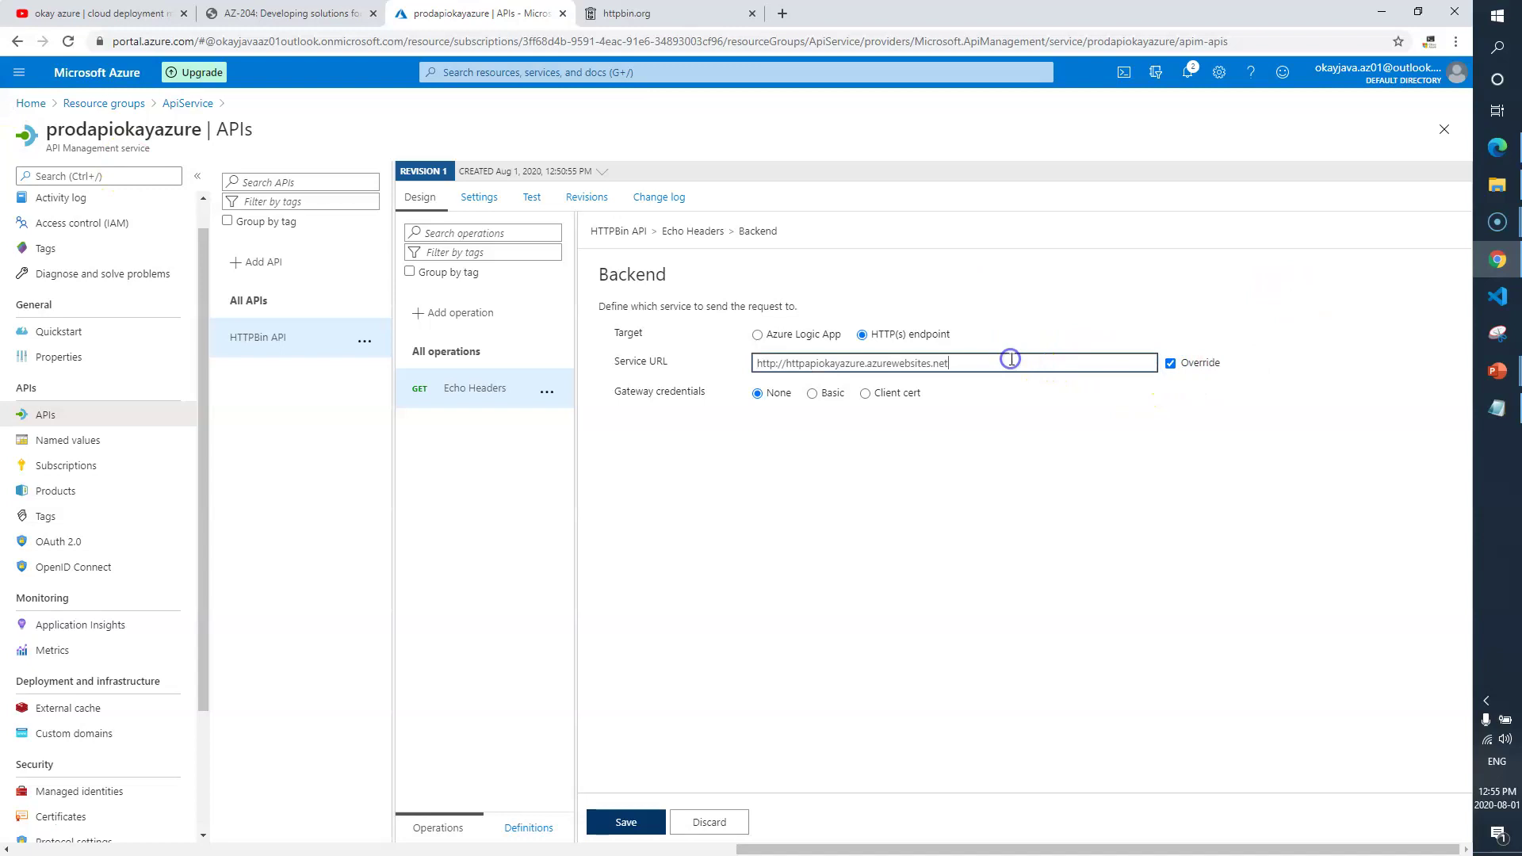
click(634, 824)
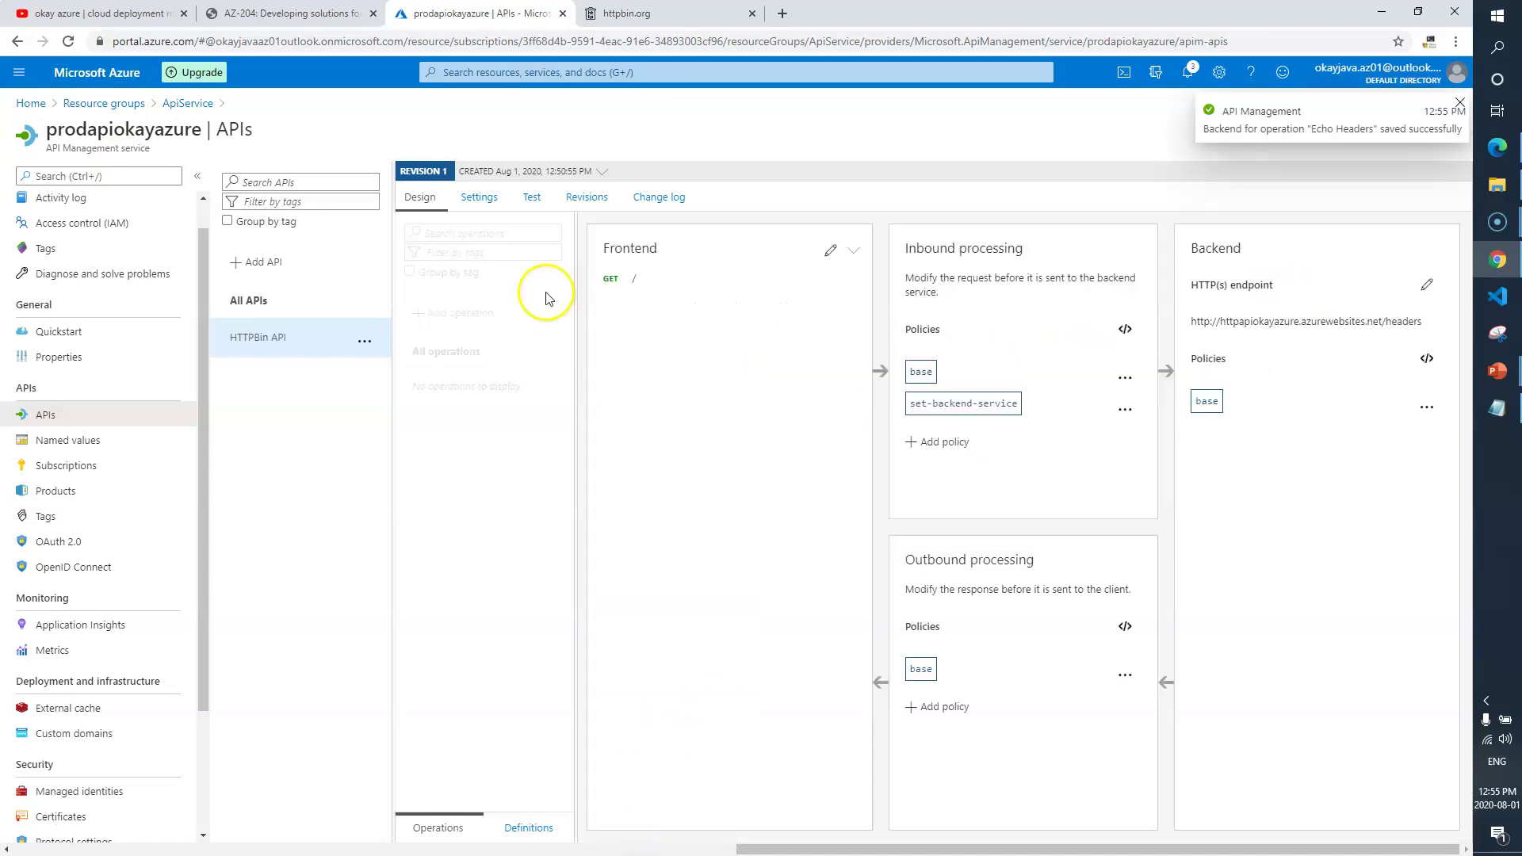
Step: Read the lab's testing instructions, open the test console for the Echo Headers operation, and review its request details
click(293, 14)
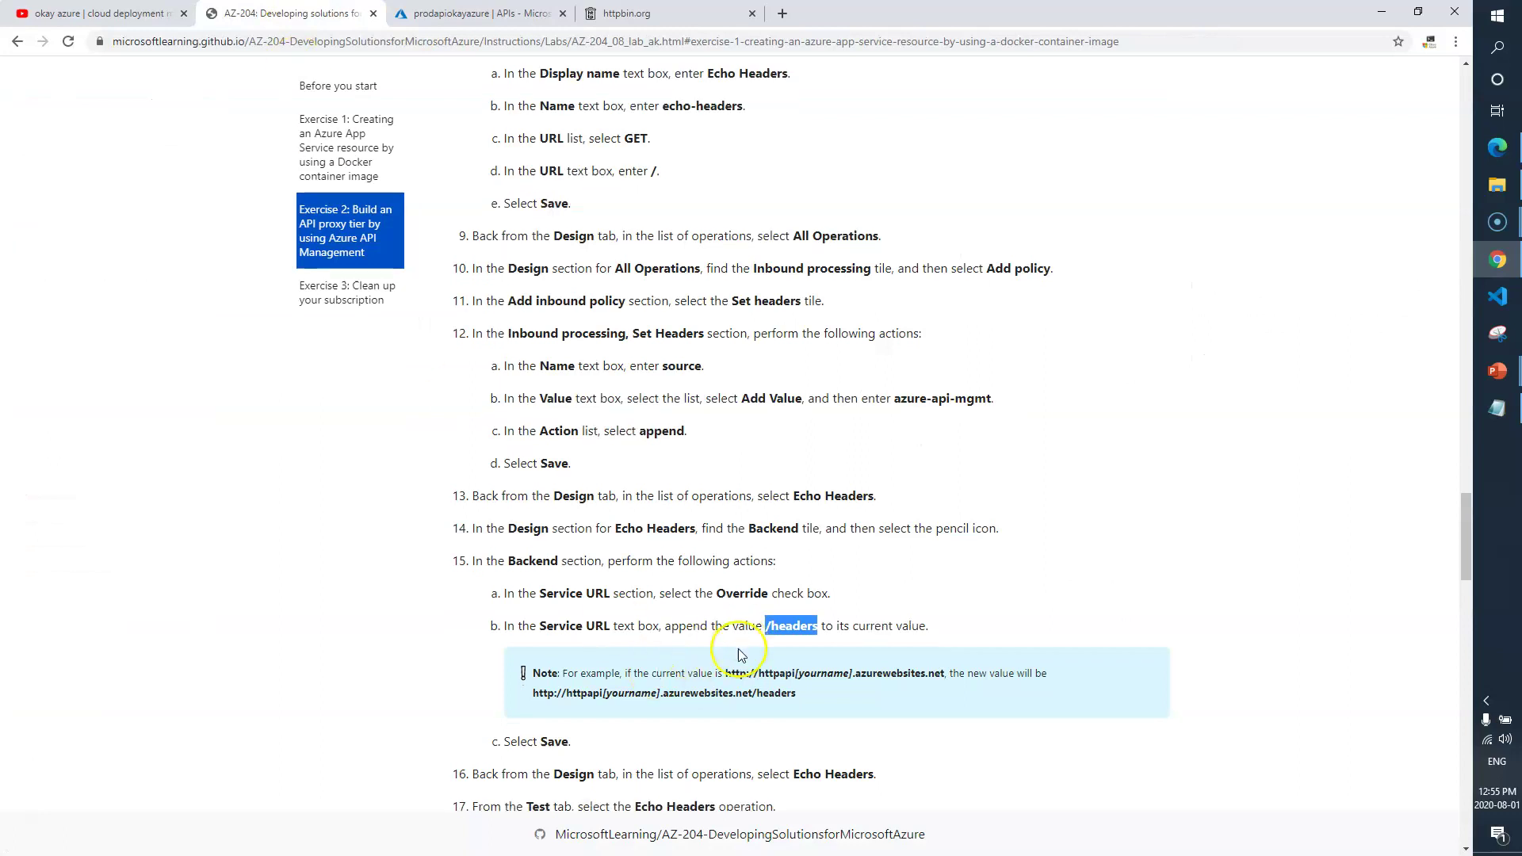
scroll(742, 636, down, 1)
scroll(768, 638, down, 2)
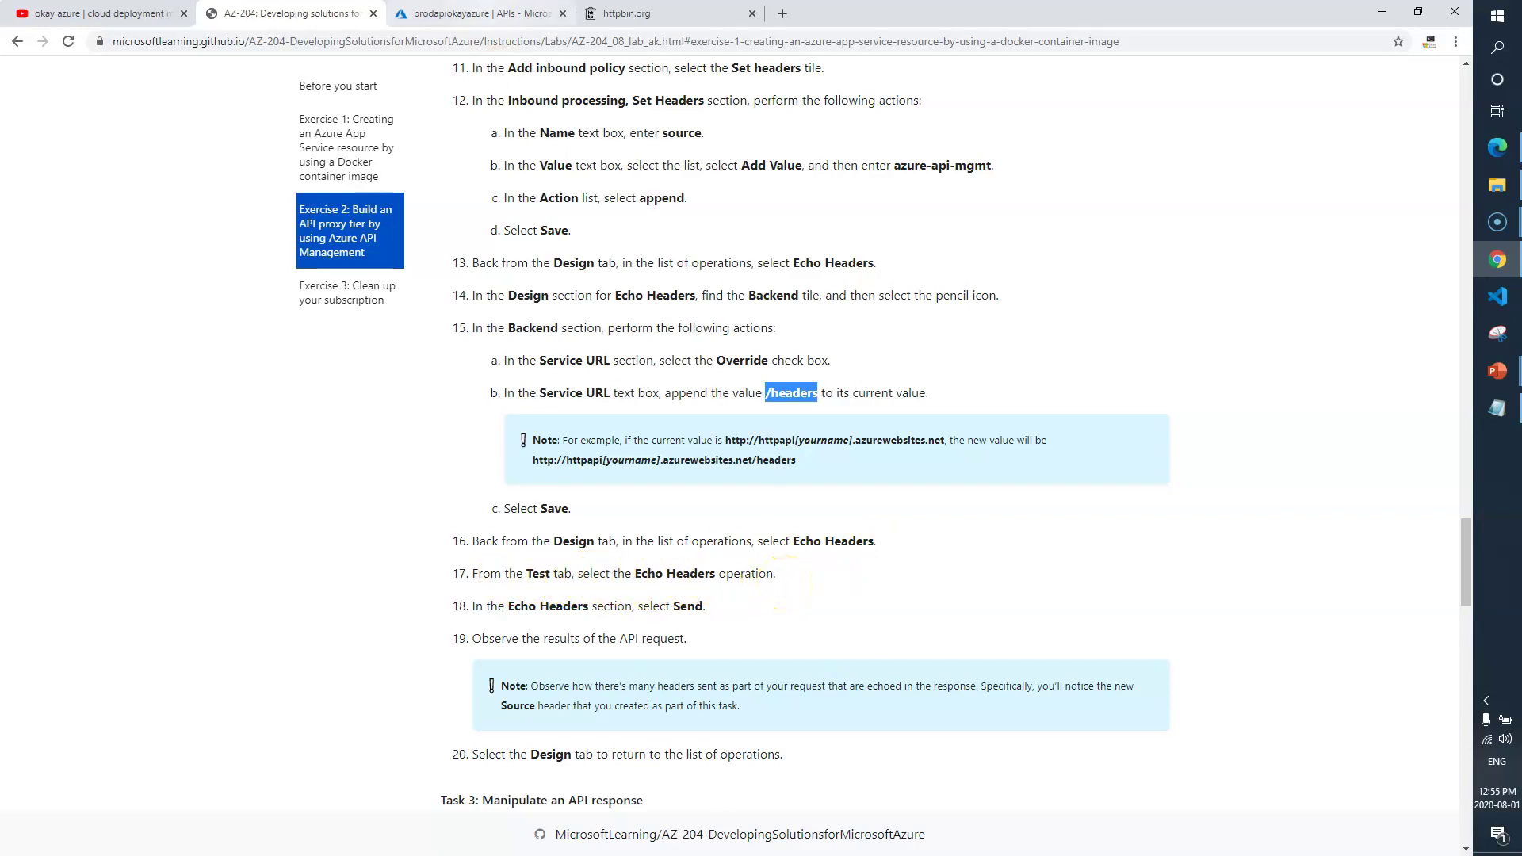
click(480, 13)
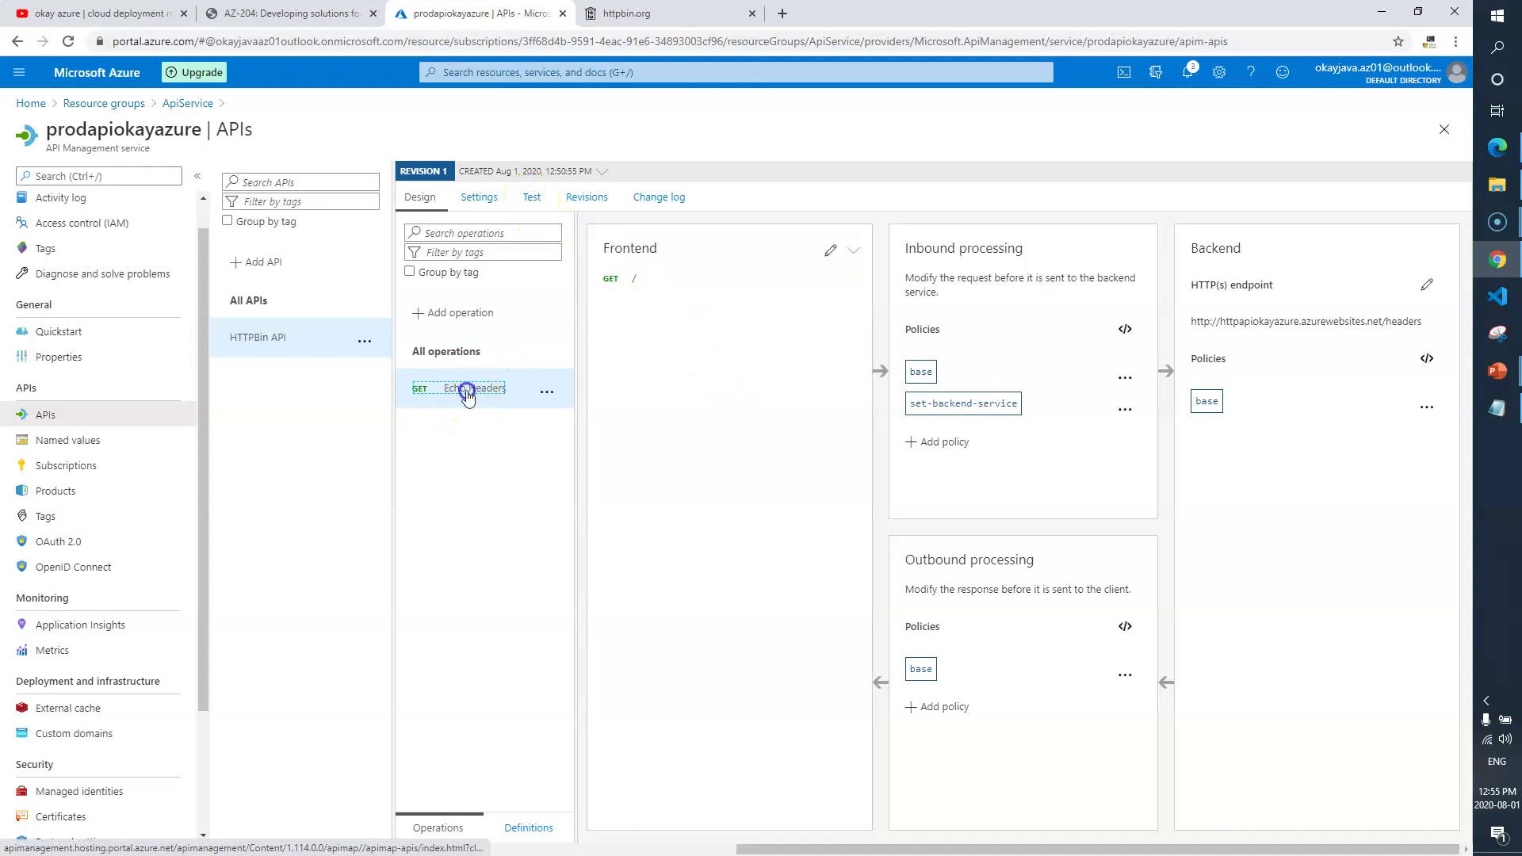
click(530, 200)
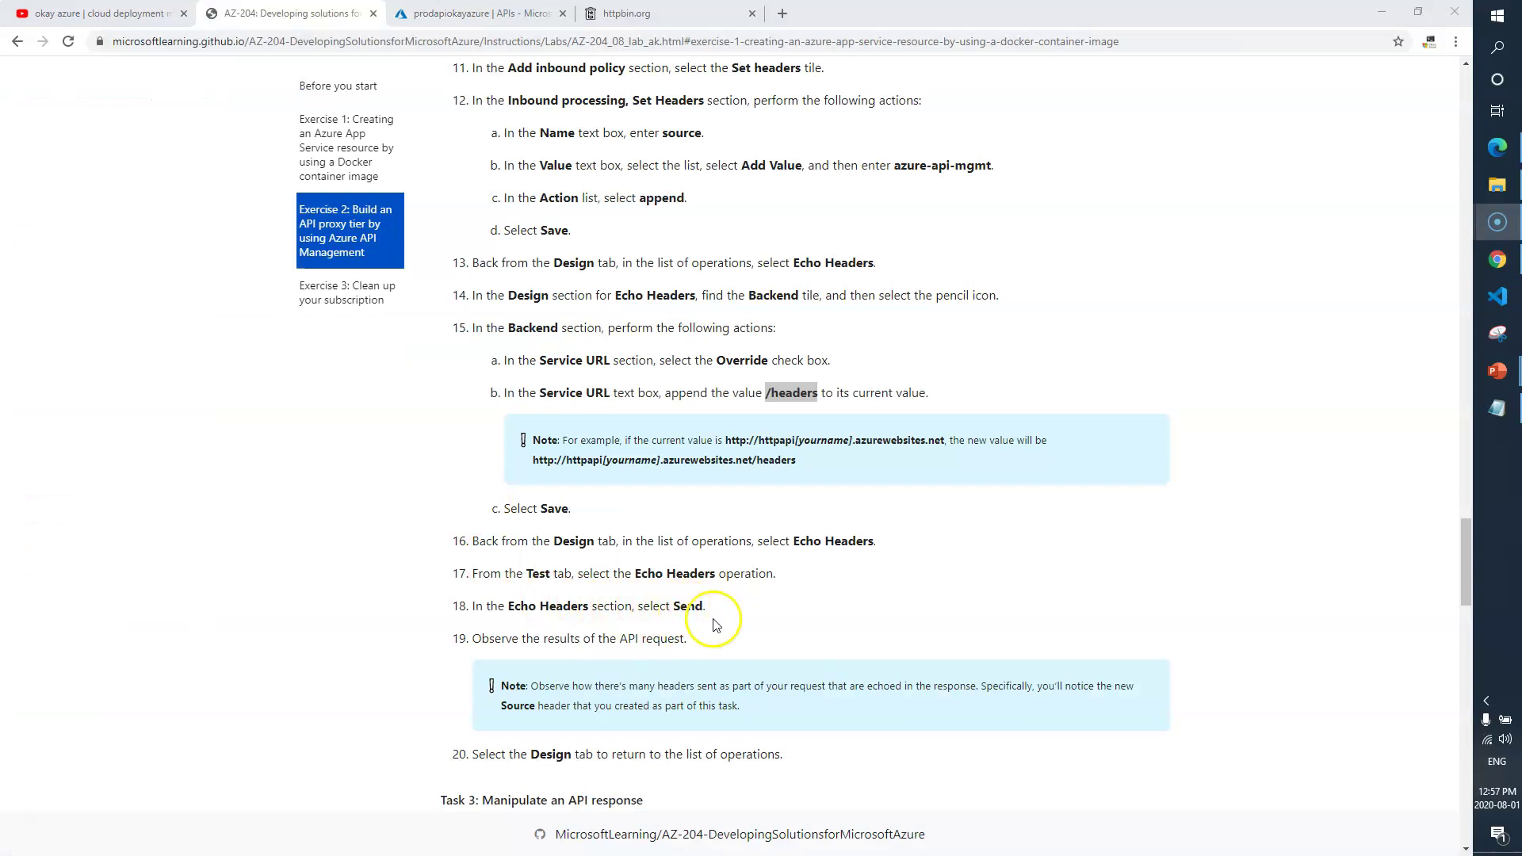
click(475, 13)
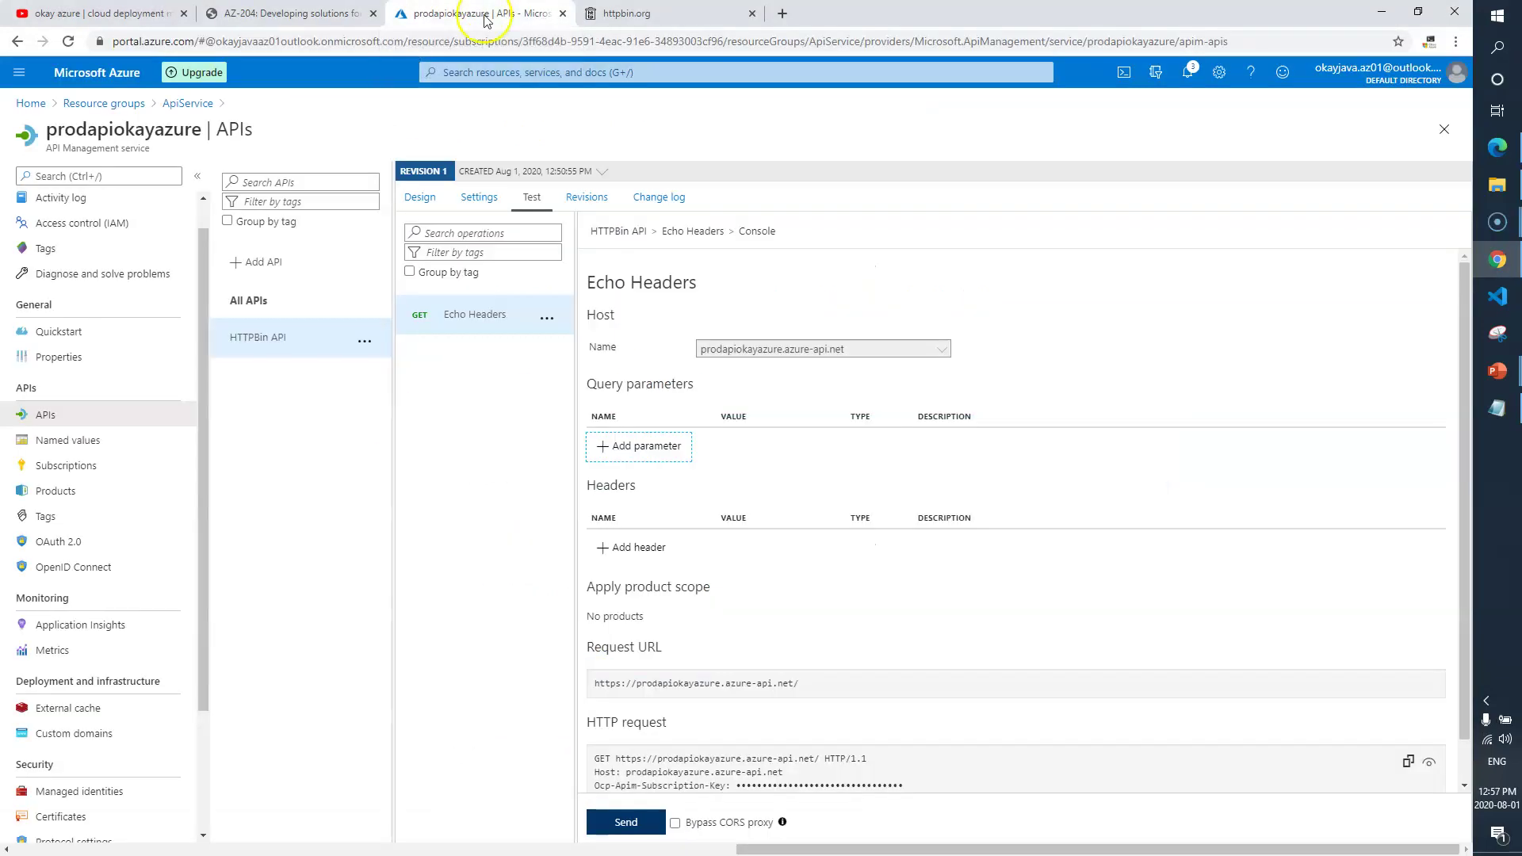
scroll(682, 741, down, 1)
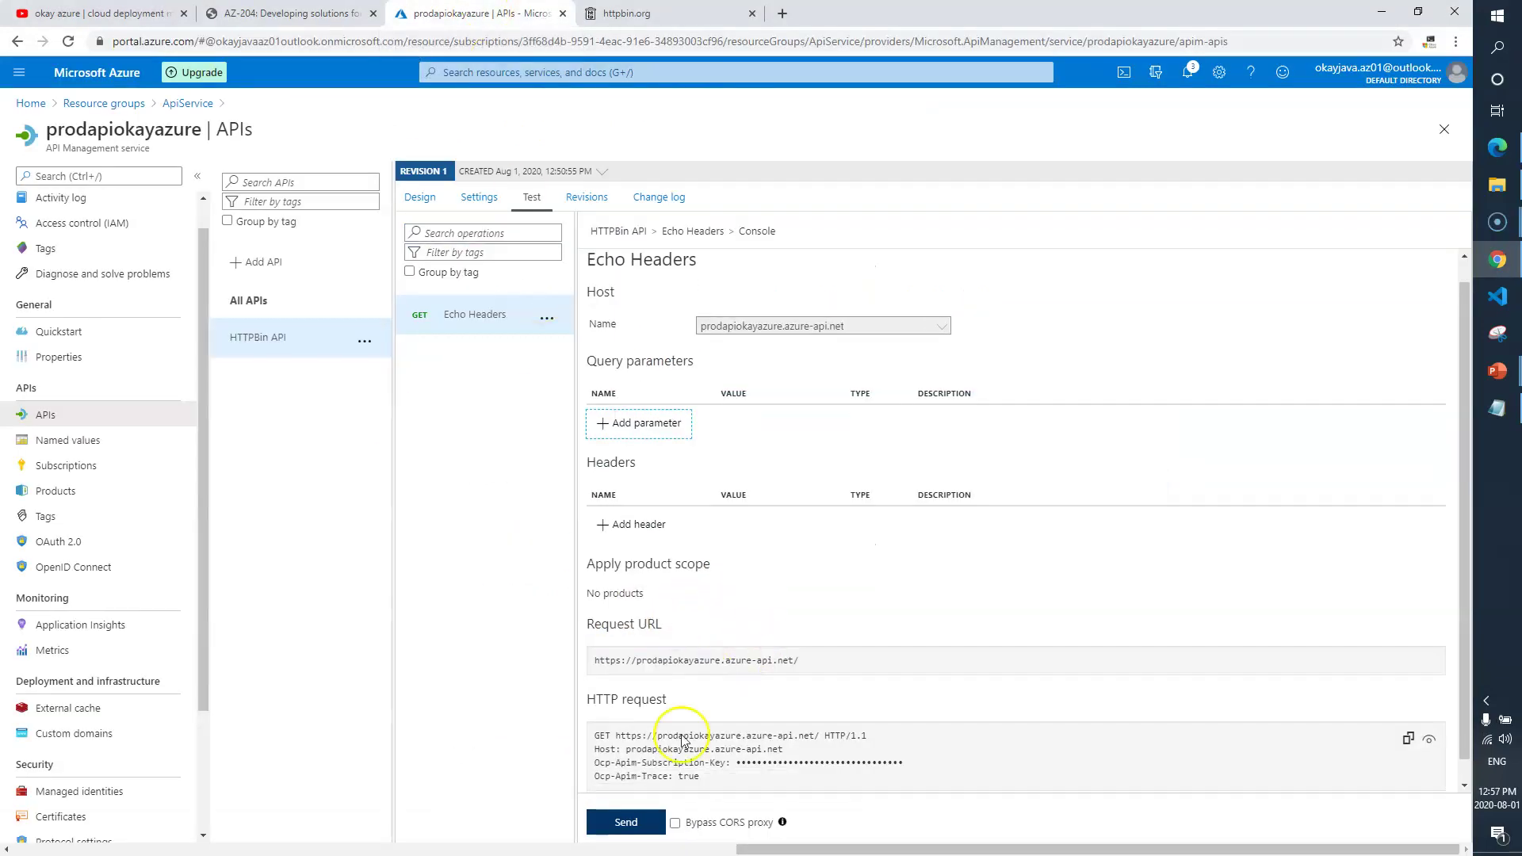
Step: Send the test request for the Echo Headers operation and review the echoed headers in the response
click(626, 821)
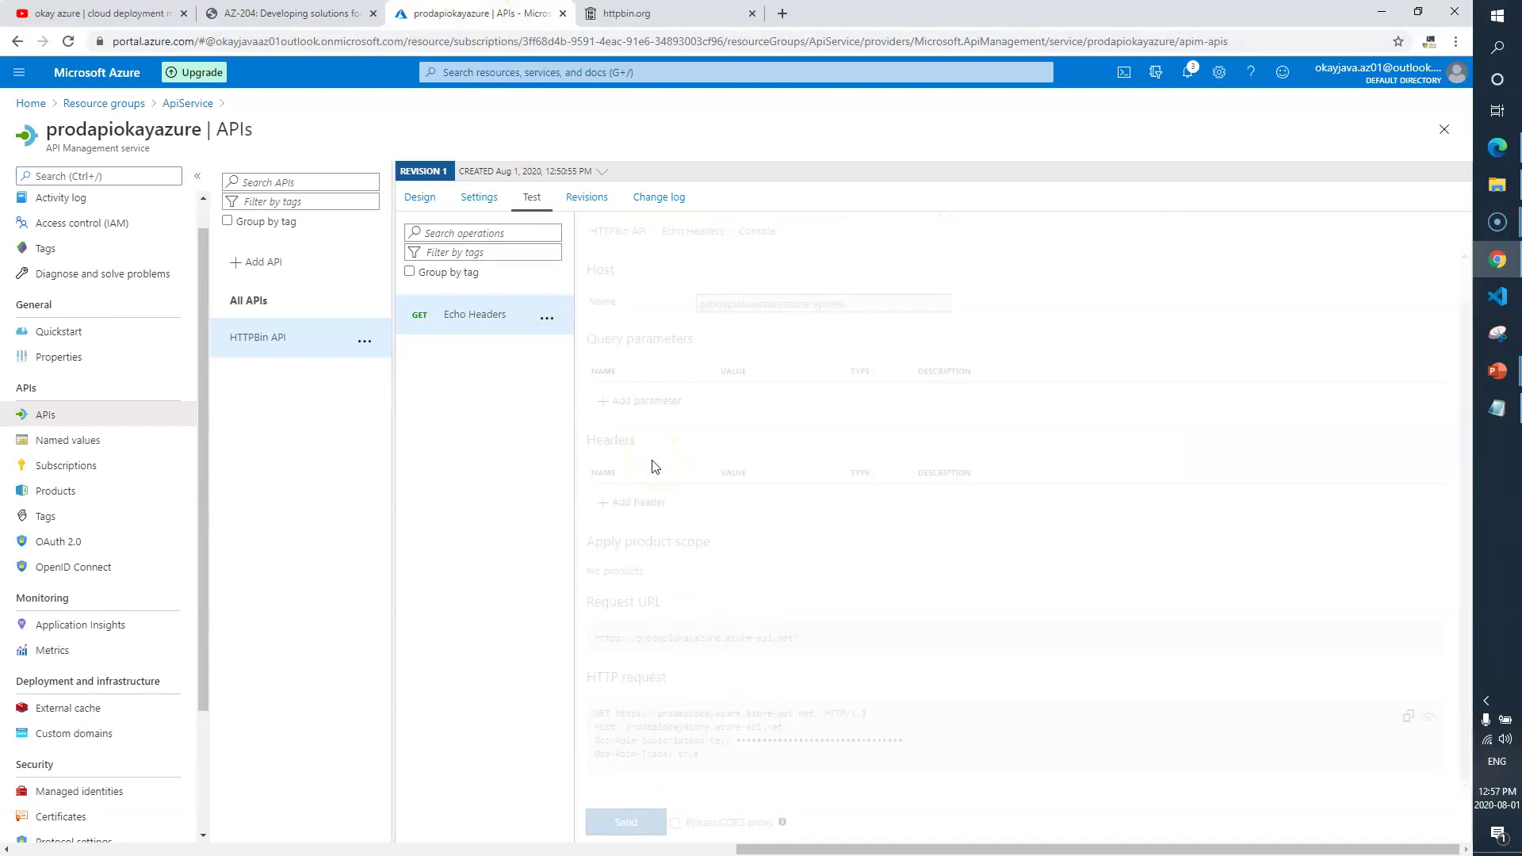
click(681, 319)
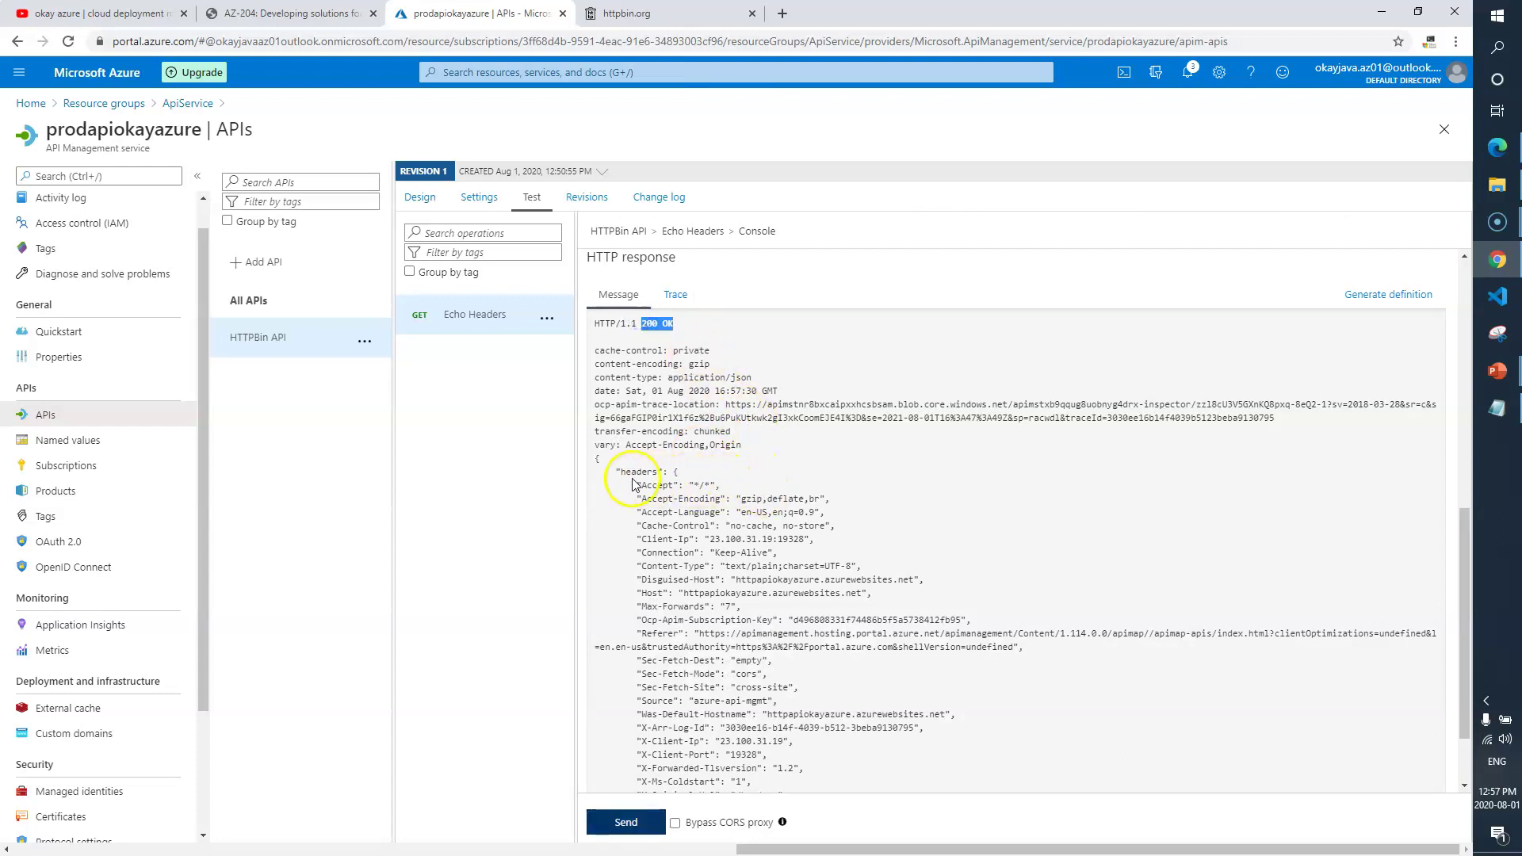
drag(628, 472, 737, 646)
scroll(744, 642, down, 2)
click(832, 719)
drag(831, 718, 707, 401)
click(756, 393)
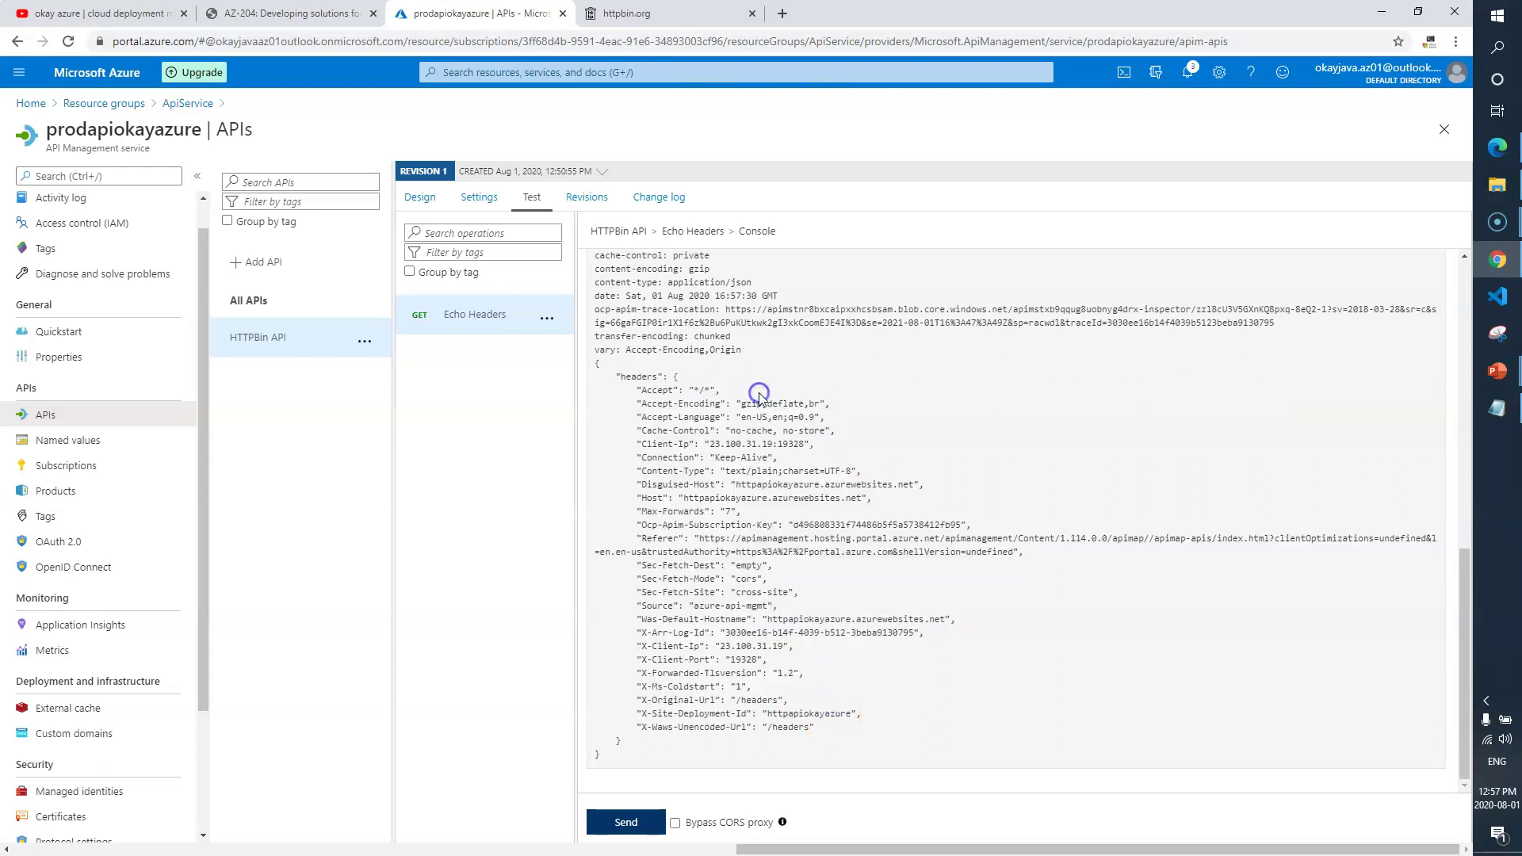
Step: Read the lab's closing instructions for the Echo Headers test and return to the API's design view
click(354, 10)
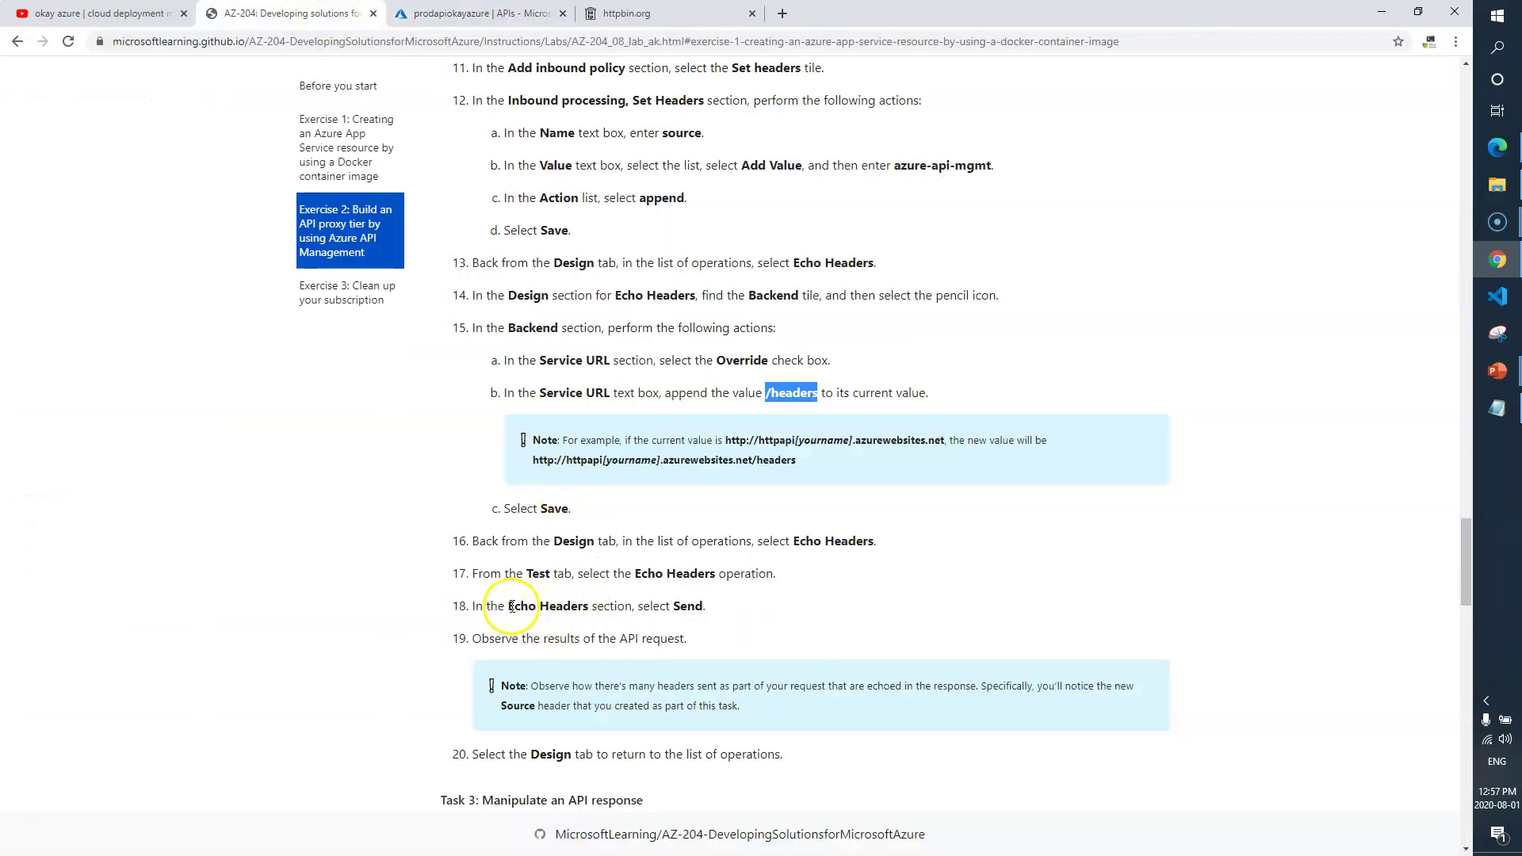
drag(506, 607, 610, 609)
drag(526, 638, 698, 645)
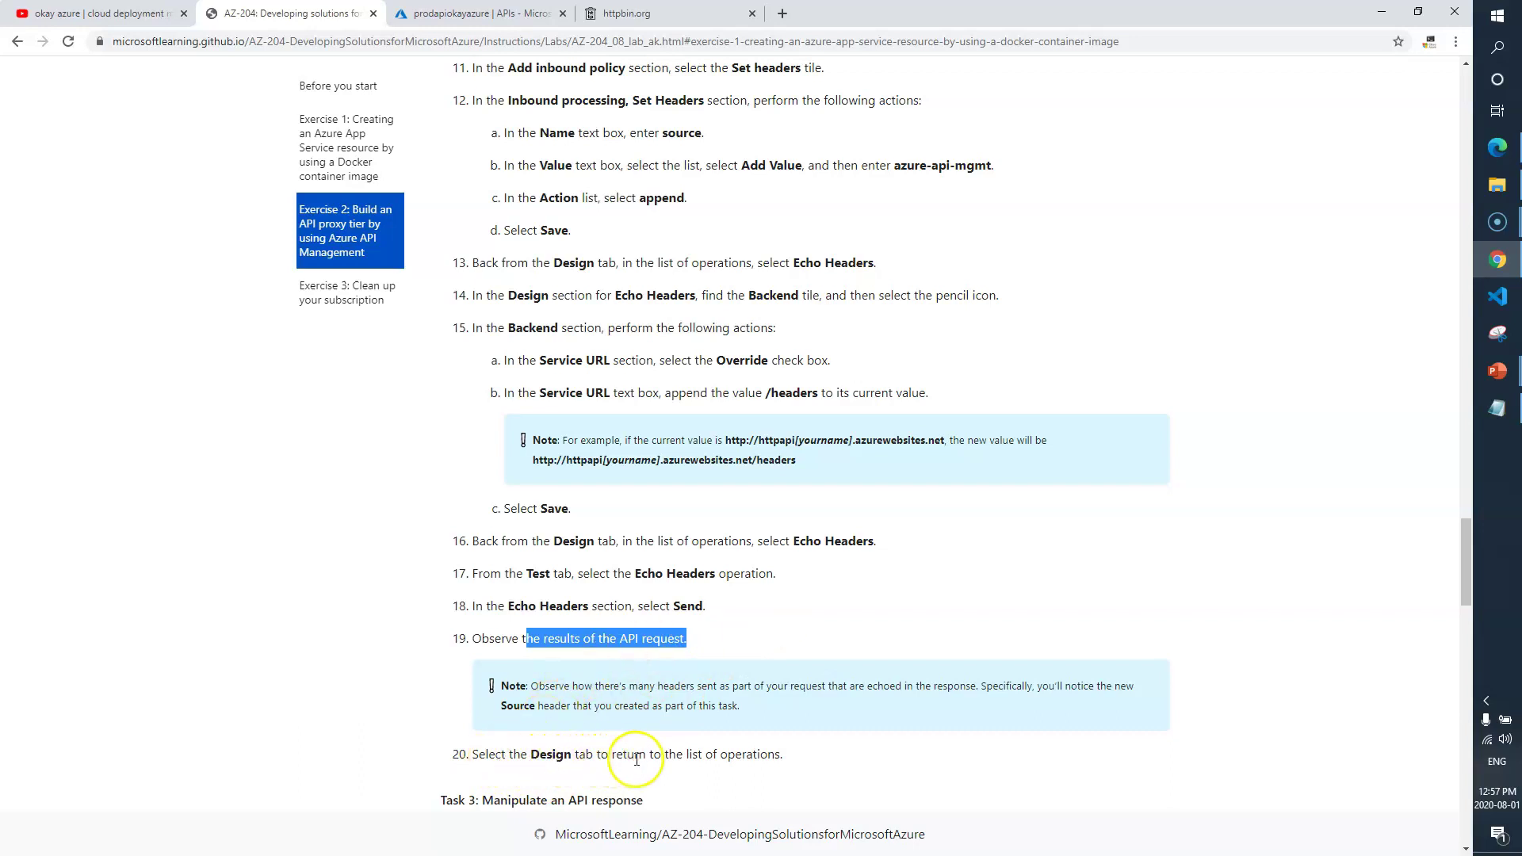
drag(789, 767, 664, 757)
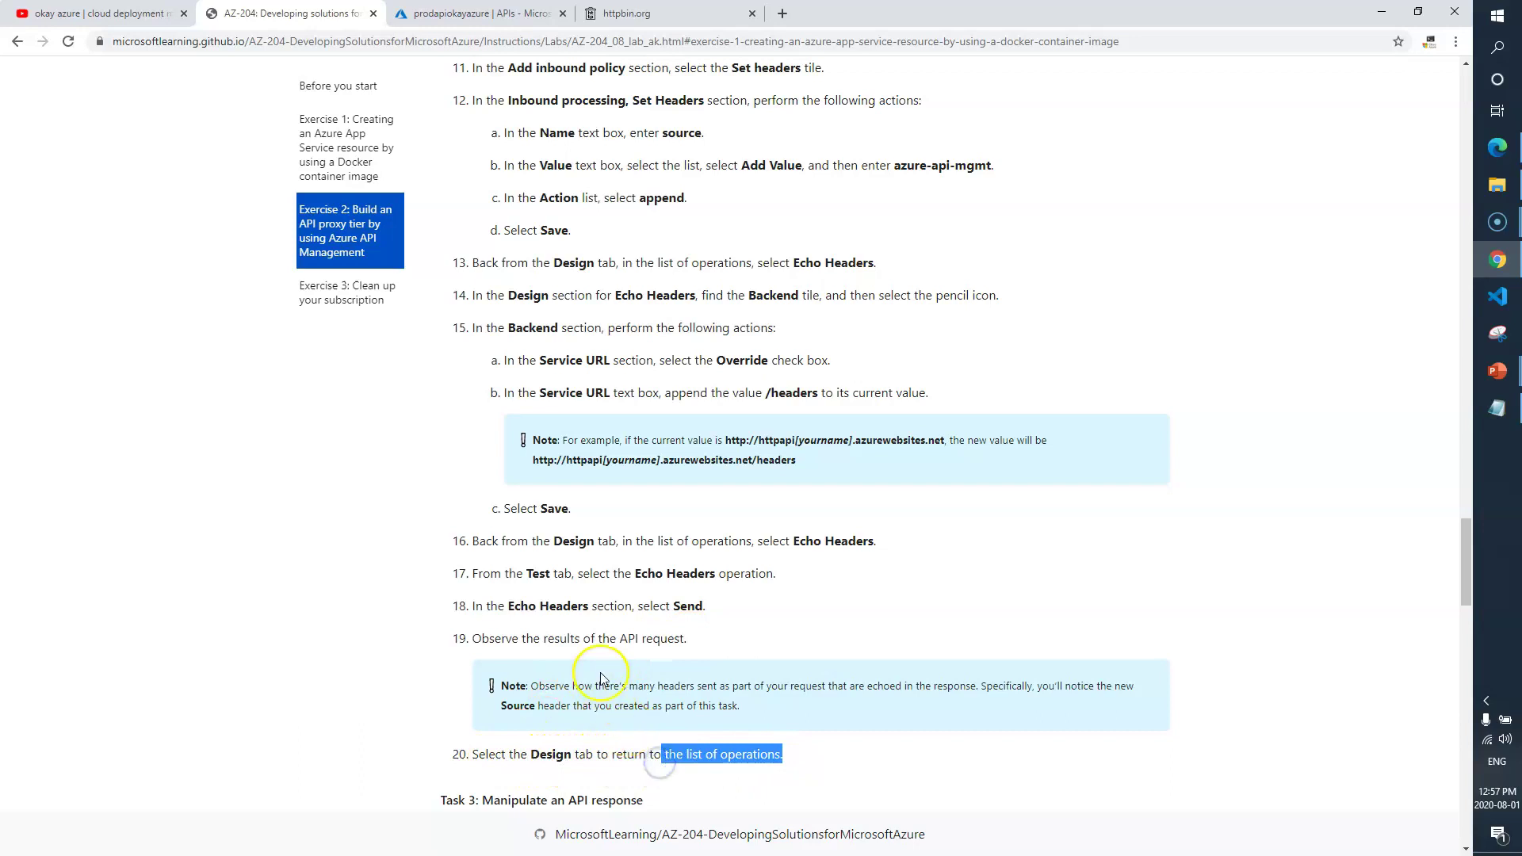
scroll(602, 662, down, 2)
click(479, 13)
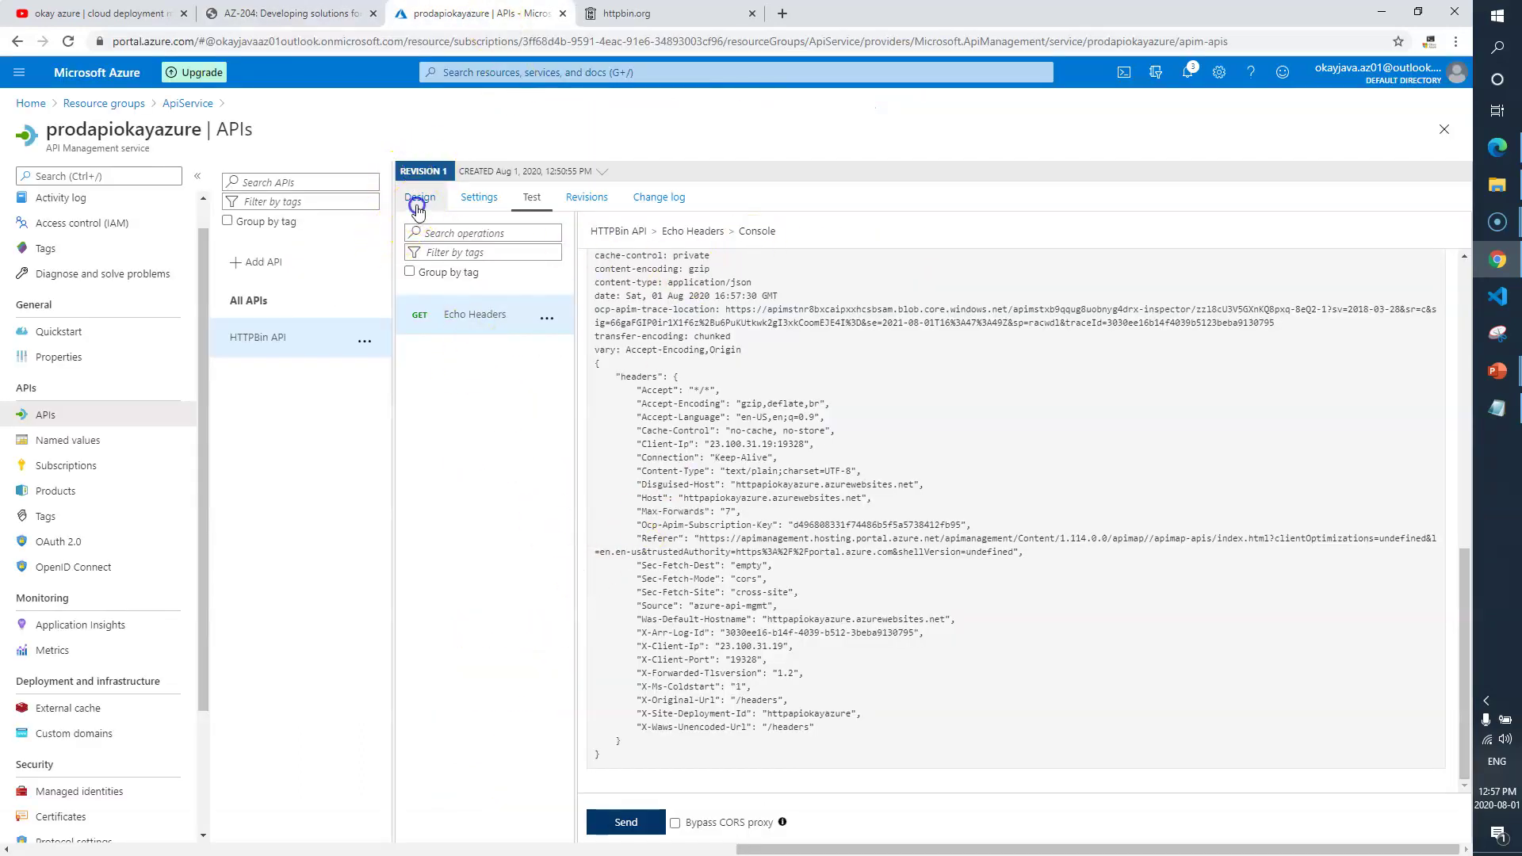
click(417, 198)
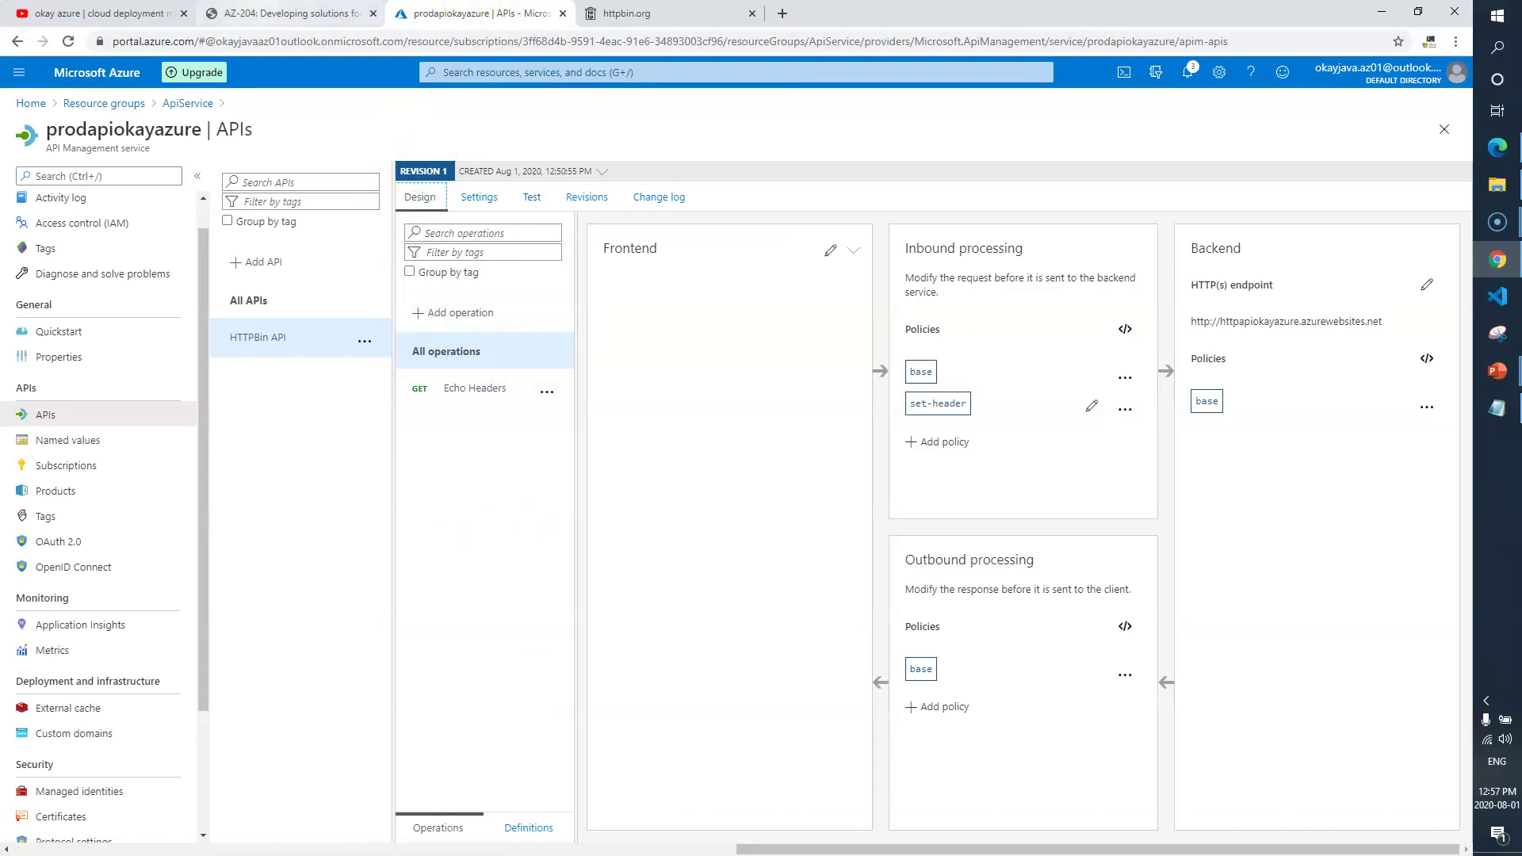
Step: Read Task 3 of the lab and begin a new HTTPBin API operation with the display name Get Legacy Data
key(ctrl+shift+Tab)
scroll(587, 573, down, 3)
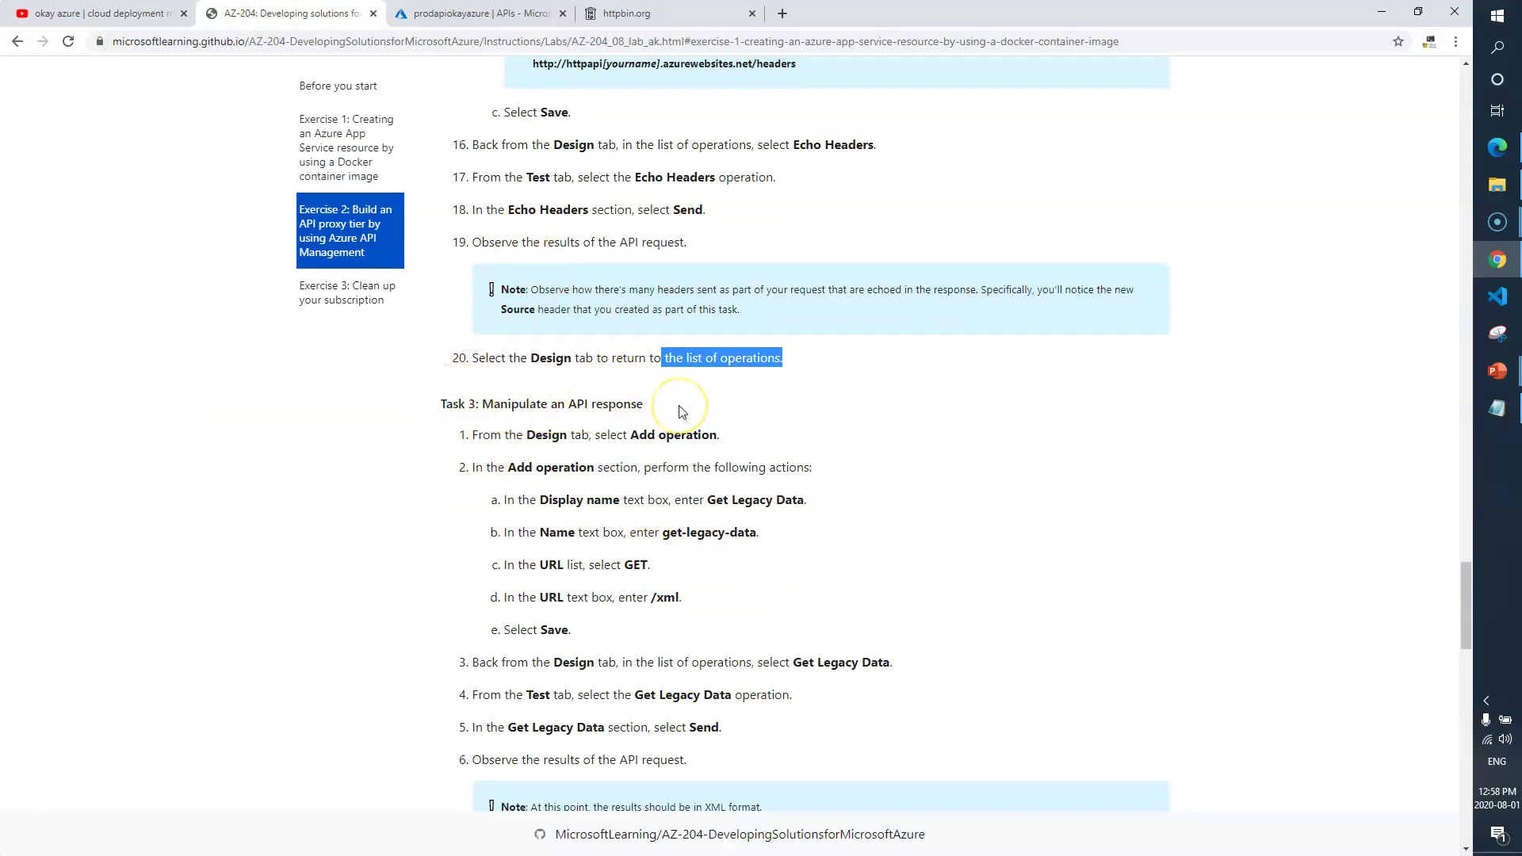
scroll(680, 411, down, 1)
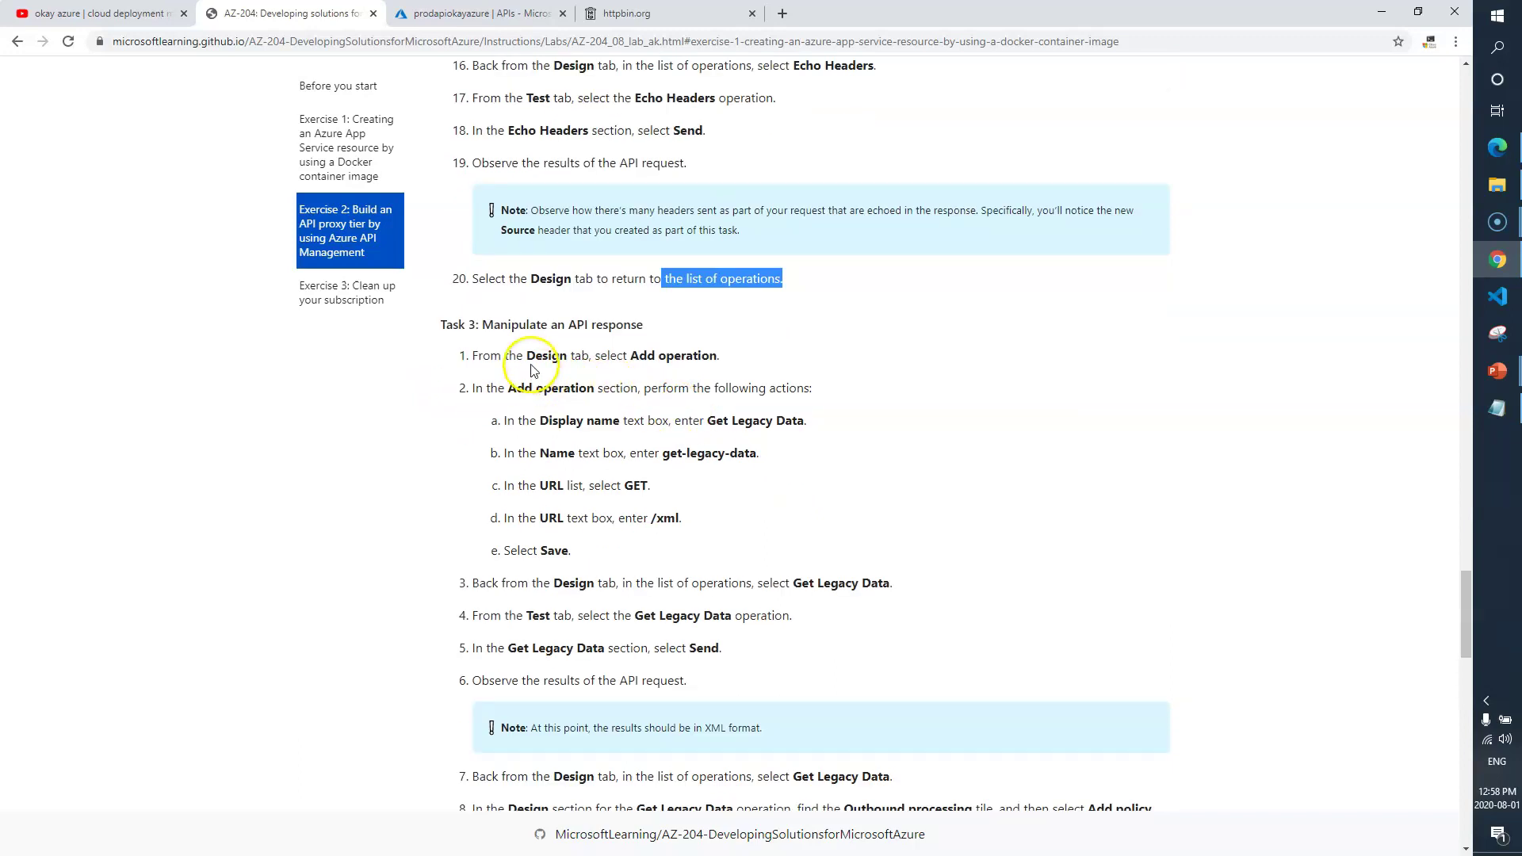
drag(631, 355, 712, 357)
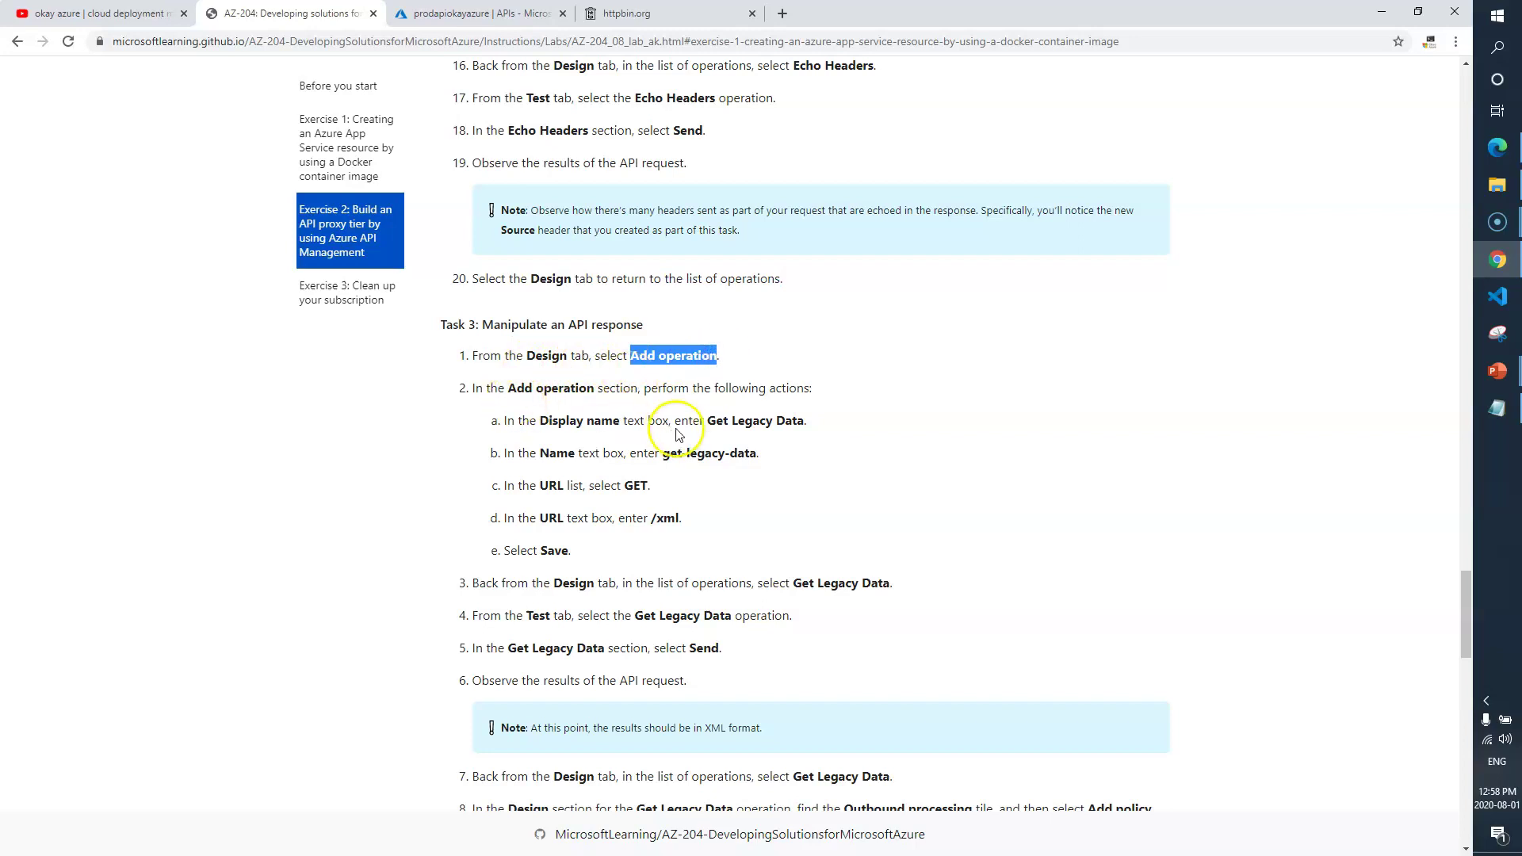
drag(708, 420, 792, 421)
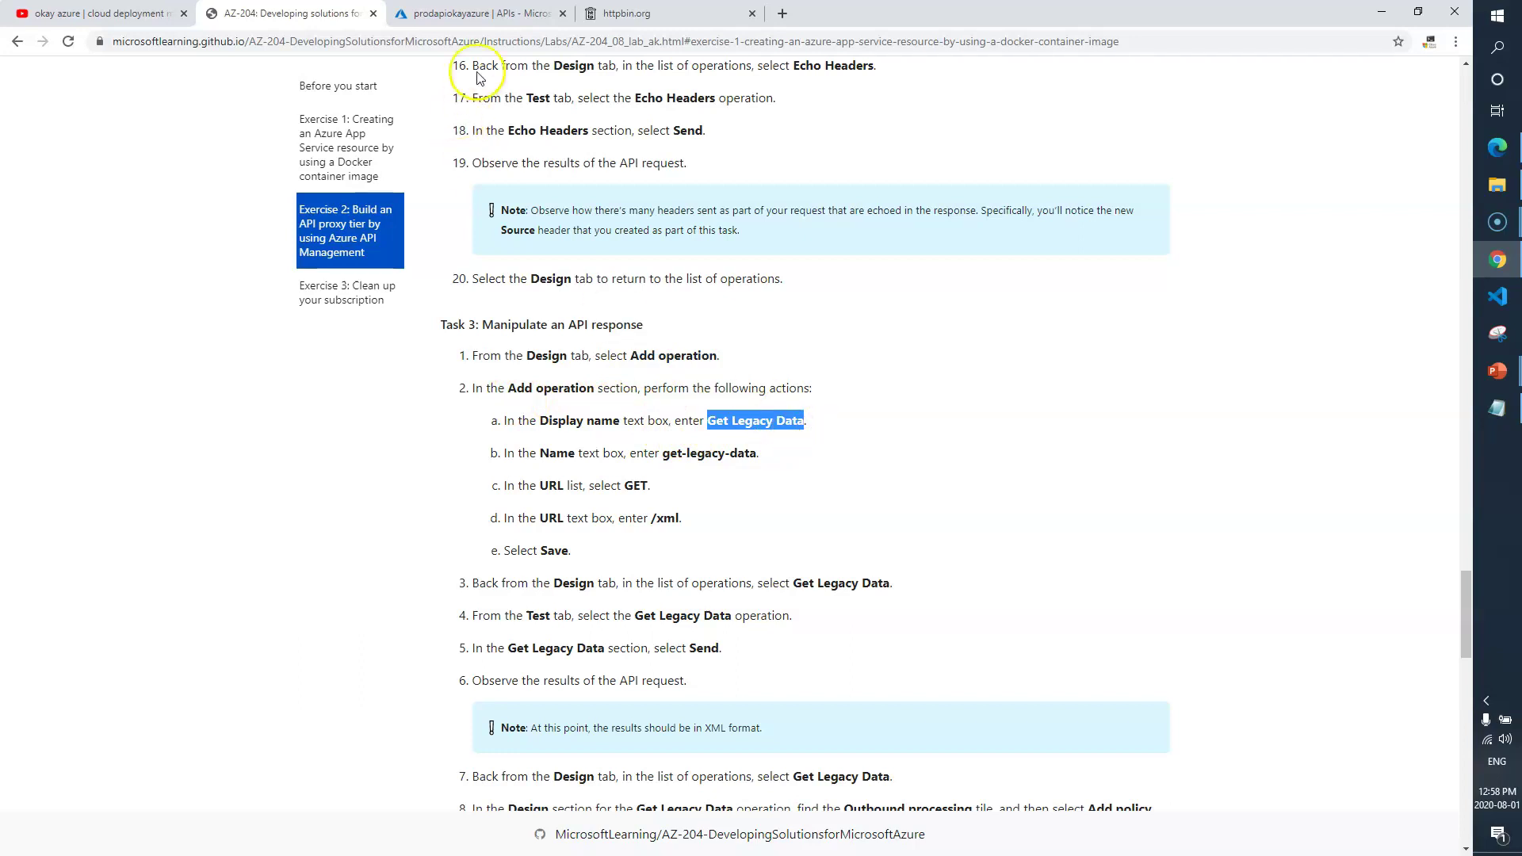
click(479, 13)
click(463, 317)
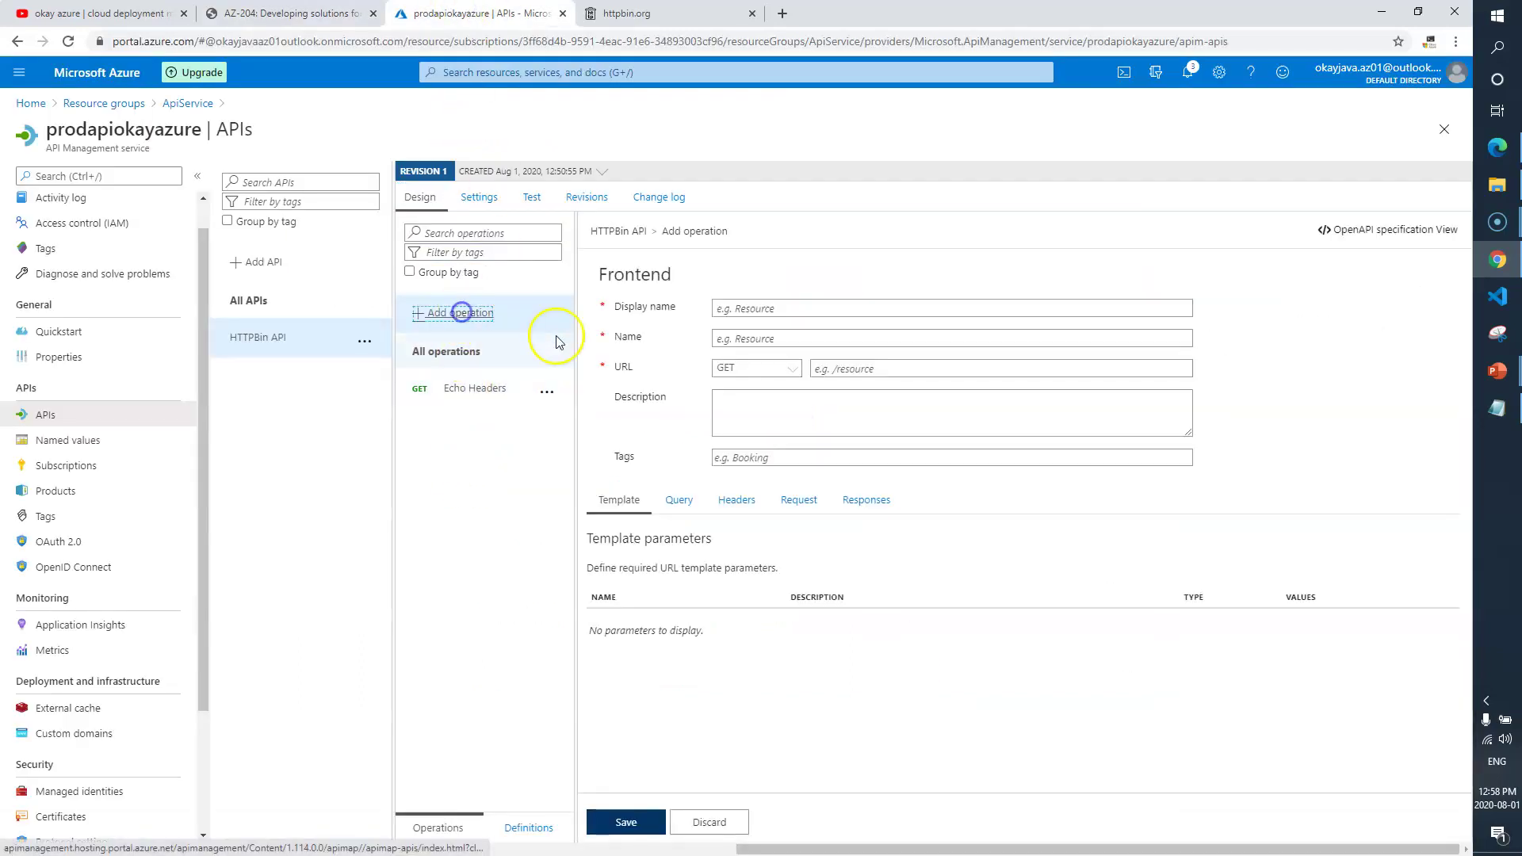
click(770, 309)
text(Get Legacy Data)
click(846, 374)
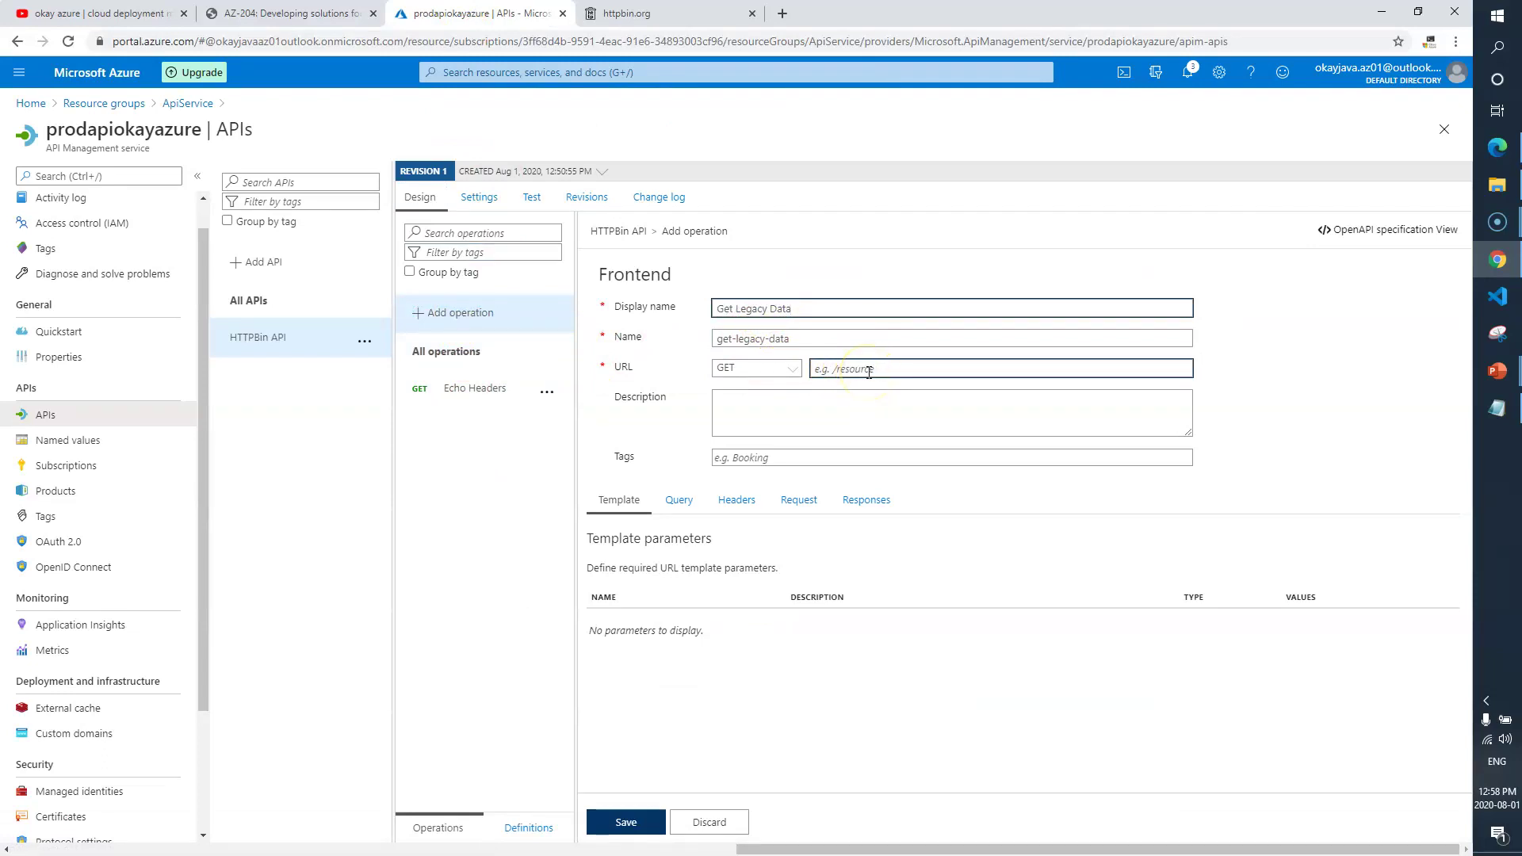
Step: Check the URL value in the lab, set the new operation's GET URL to /xml, and save the operation
click(287, 13)
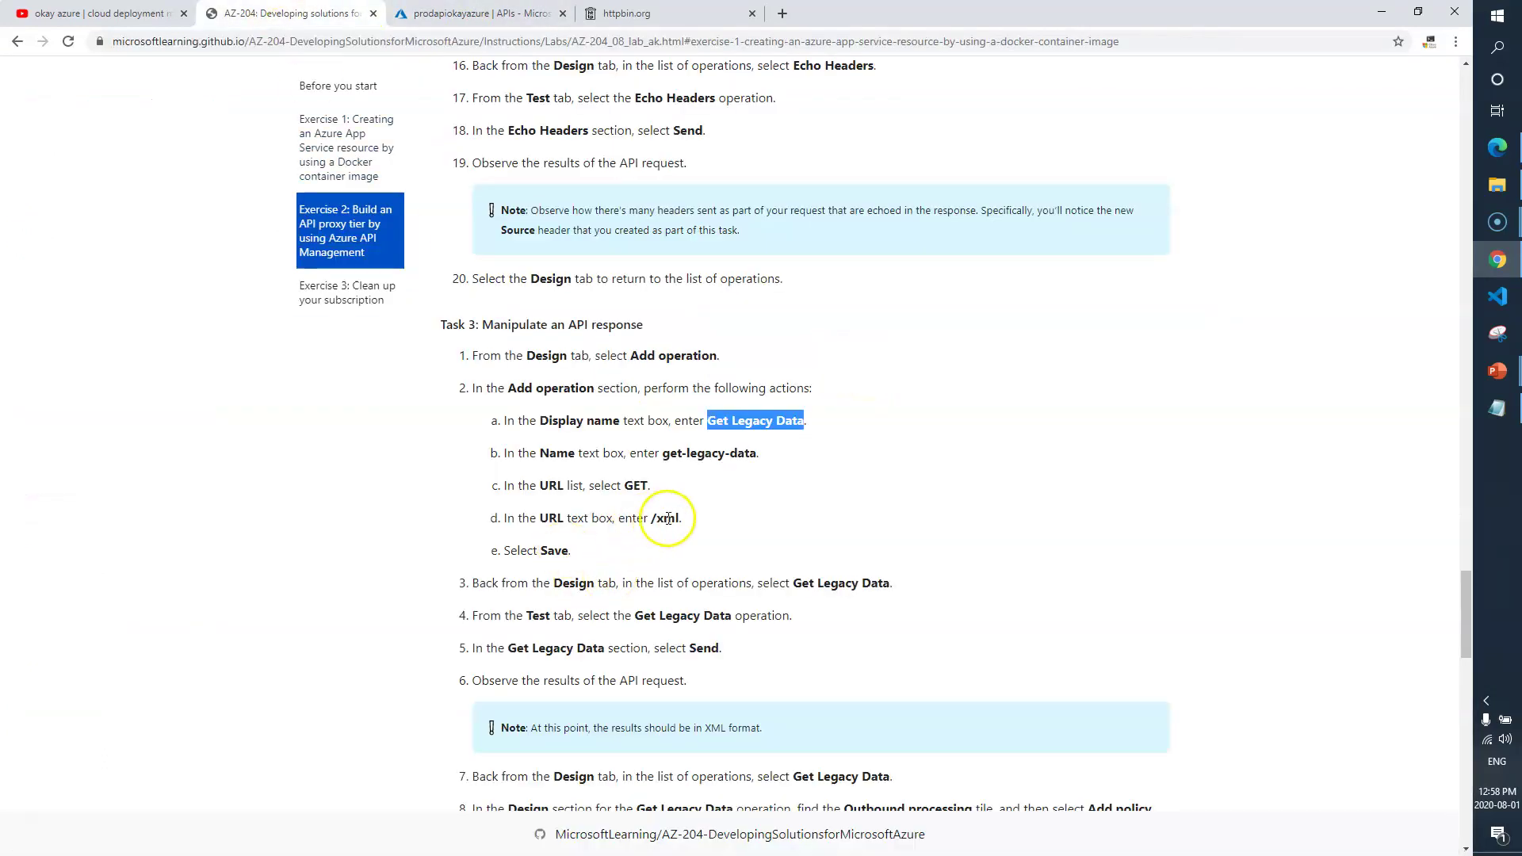
click(479, 14)
click(935, 367)
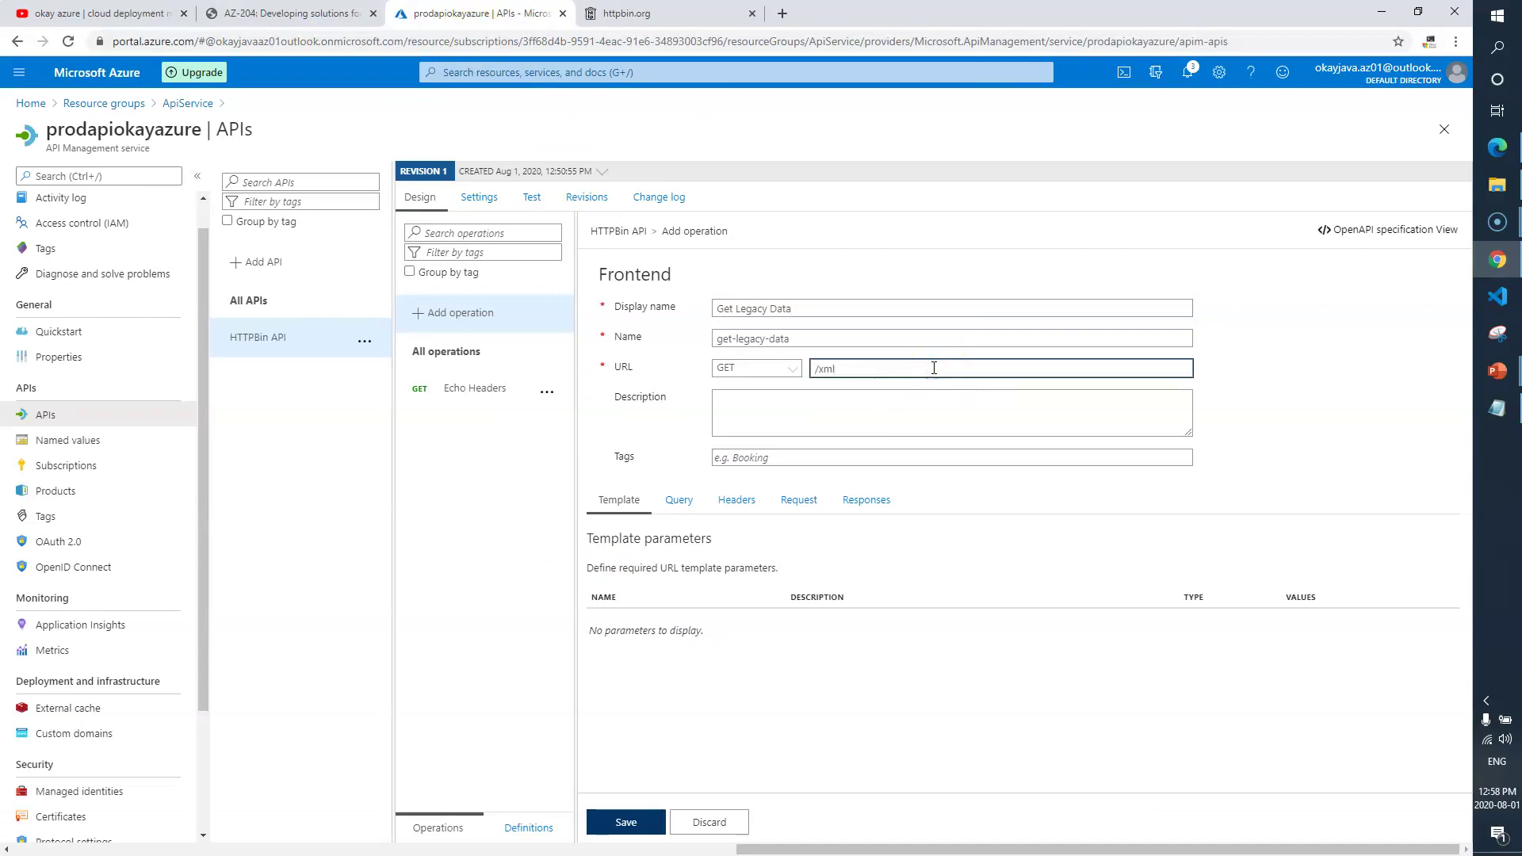
click(634, 821)
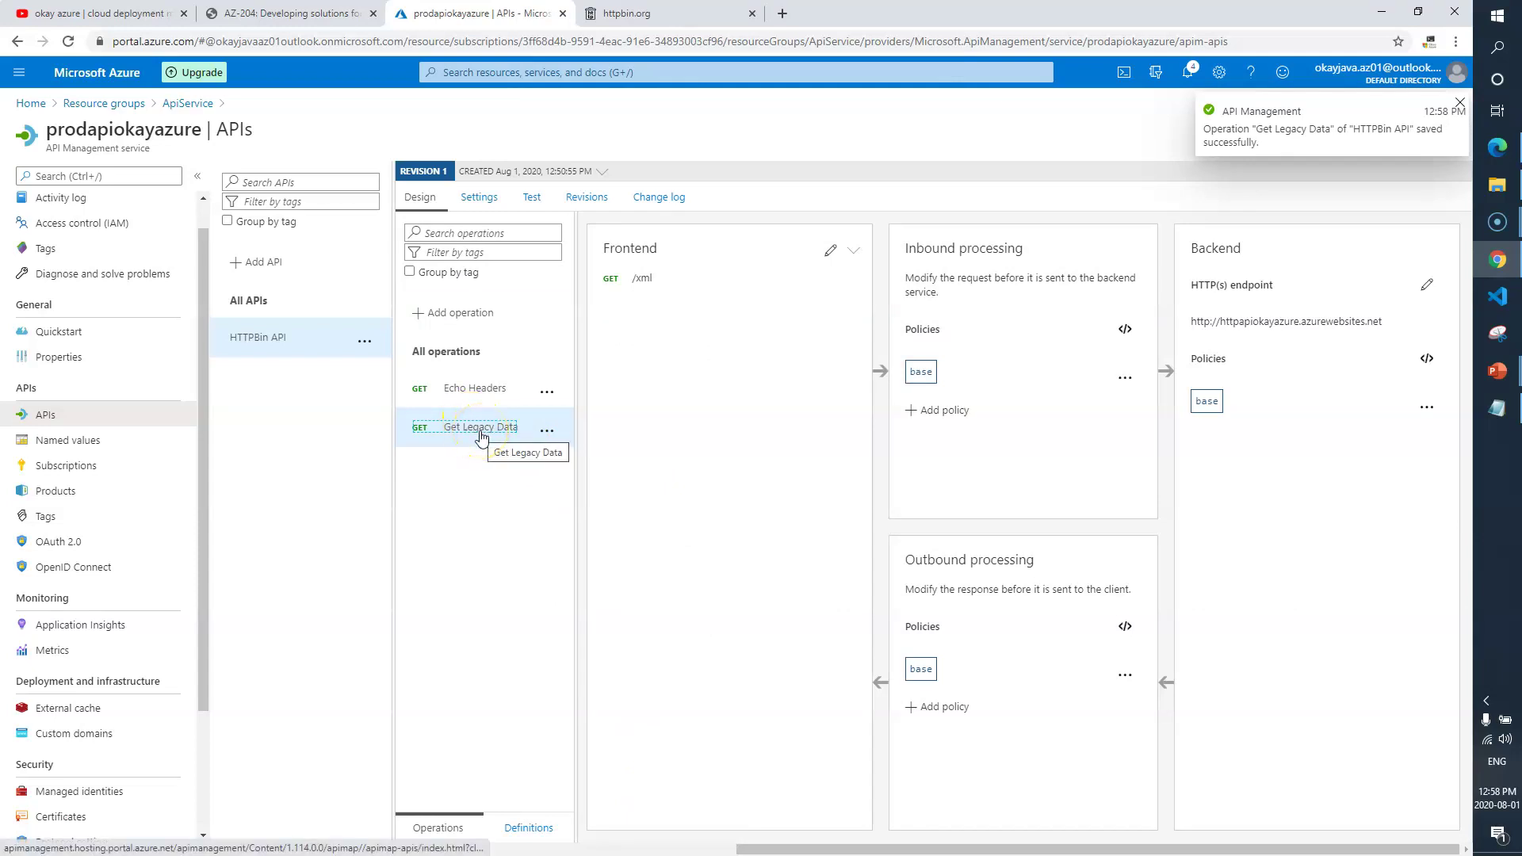
Step: Read the lab's testing instructions, send a test request for the Get Legacy Data operation, and review its response
click(298, 13)
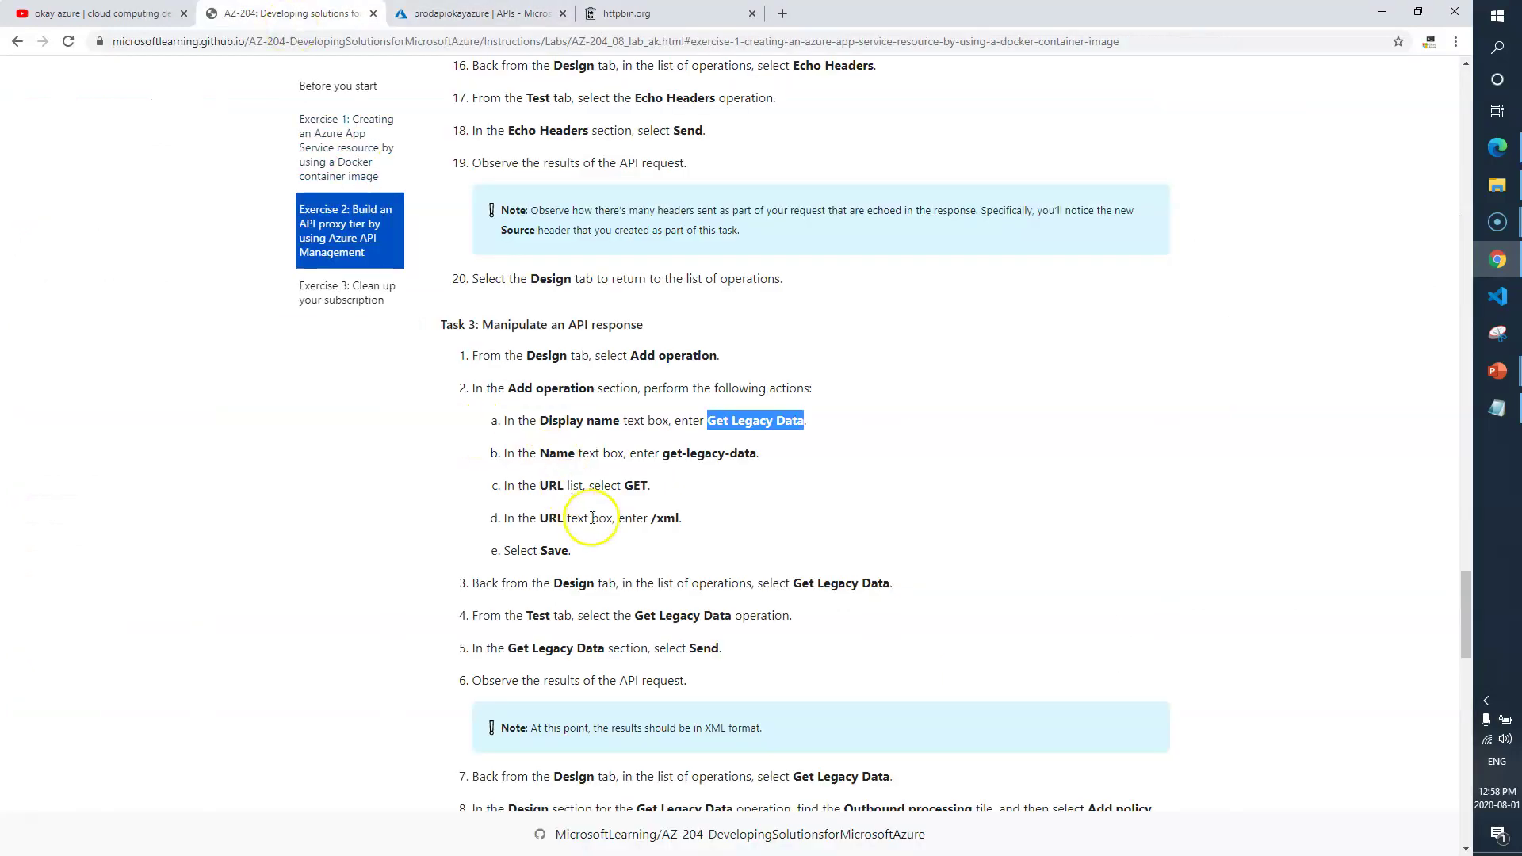
scroll(592, 518, down, 1)
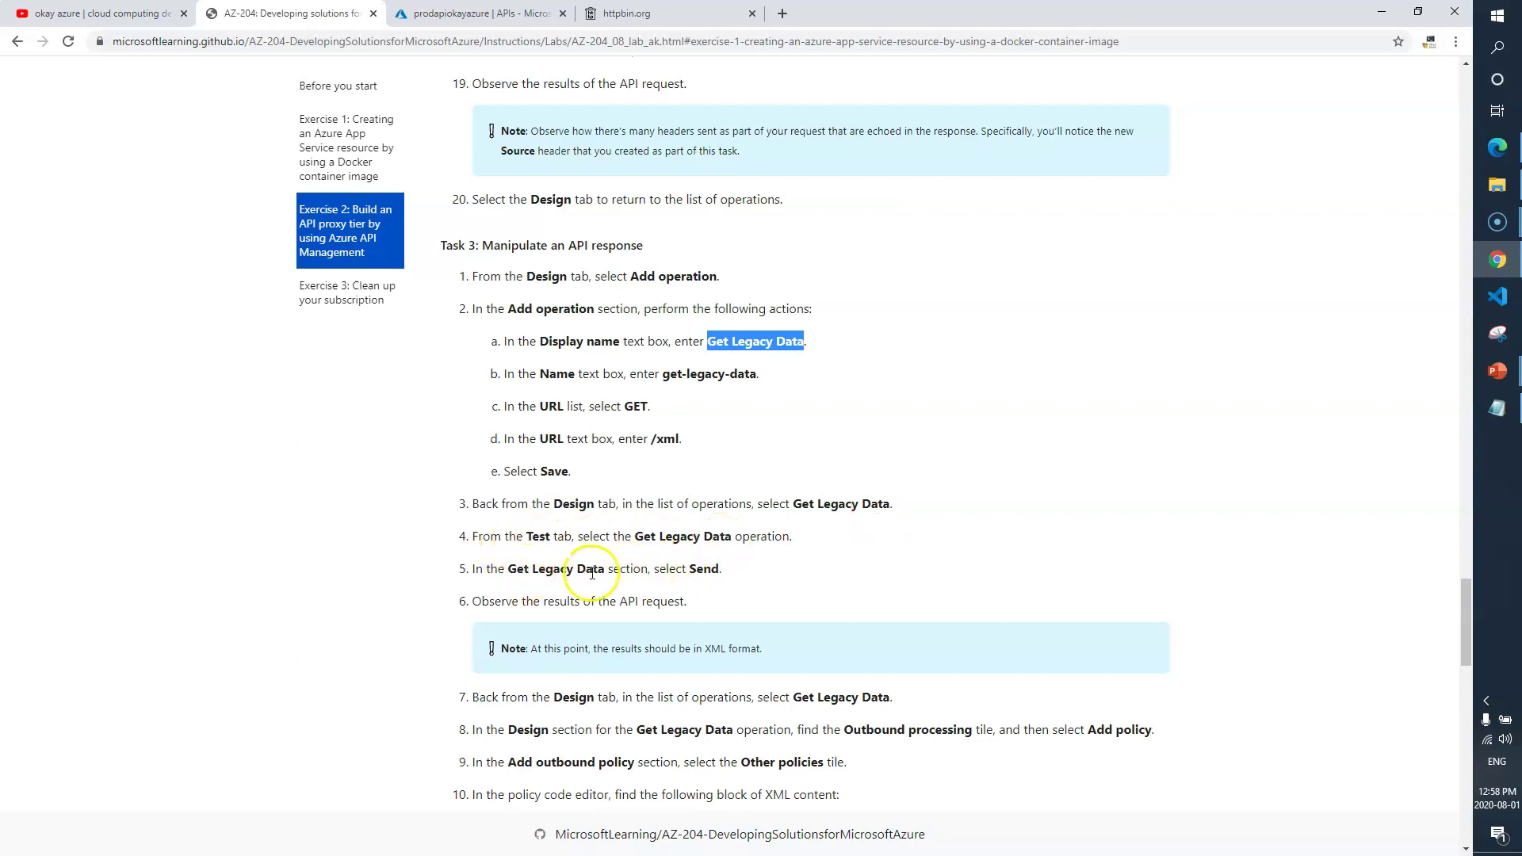
click(479, 13)
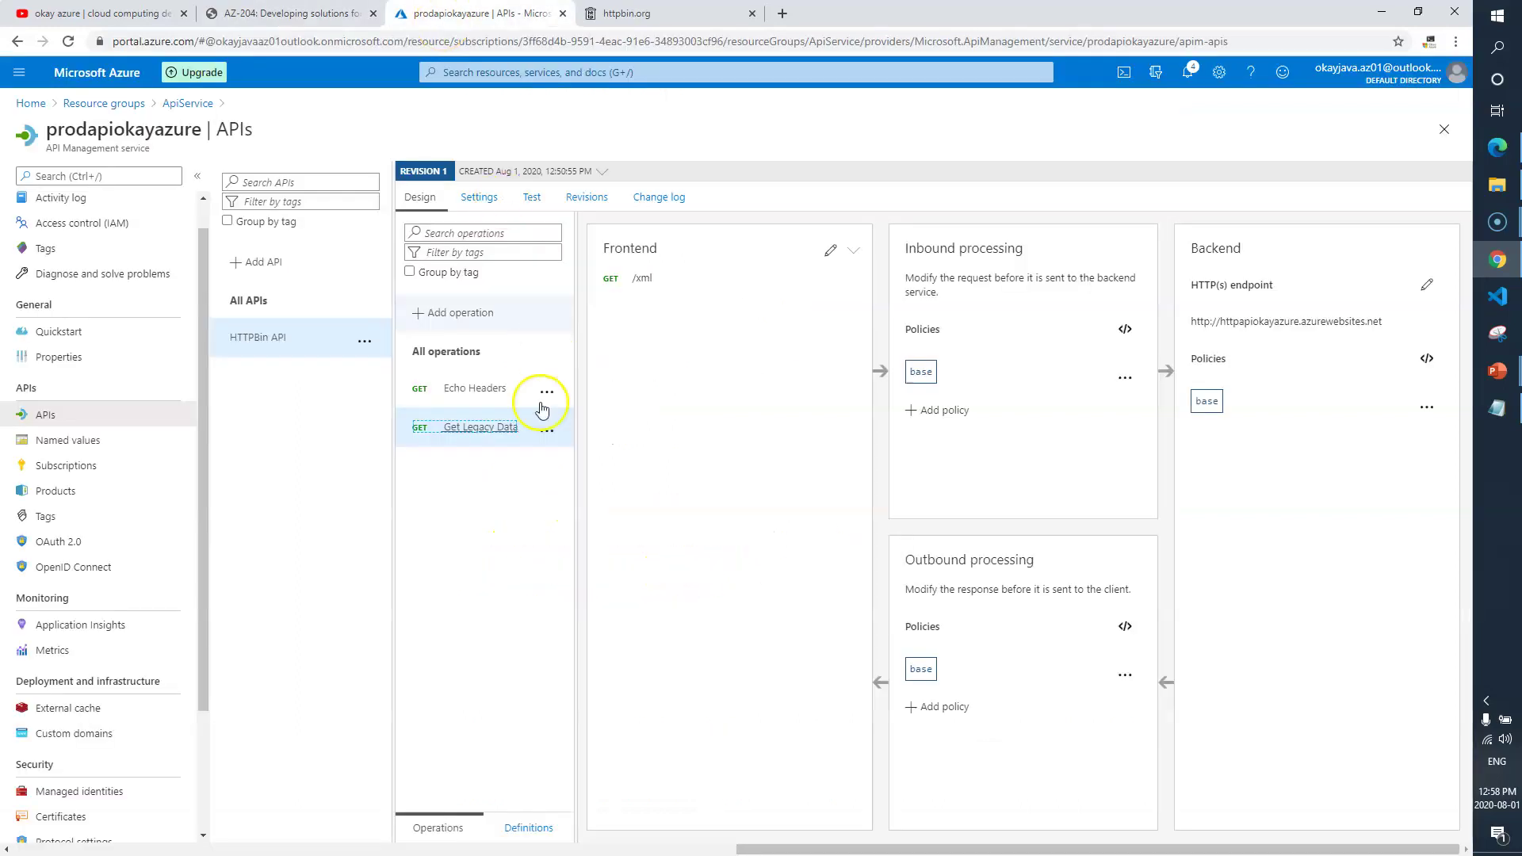
click(475, 428)
click(530, 204)
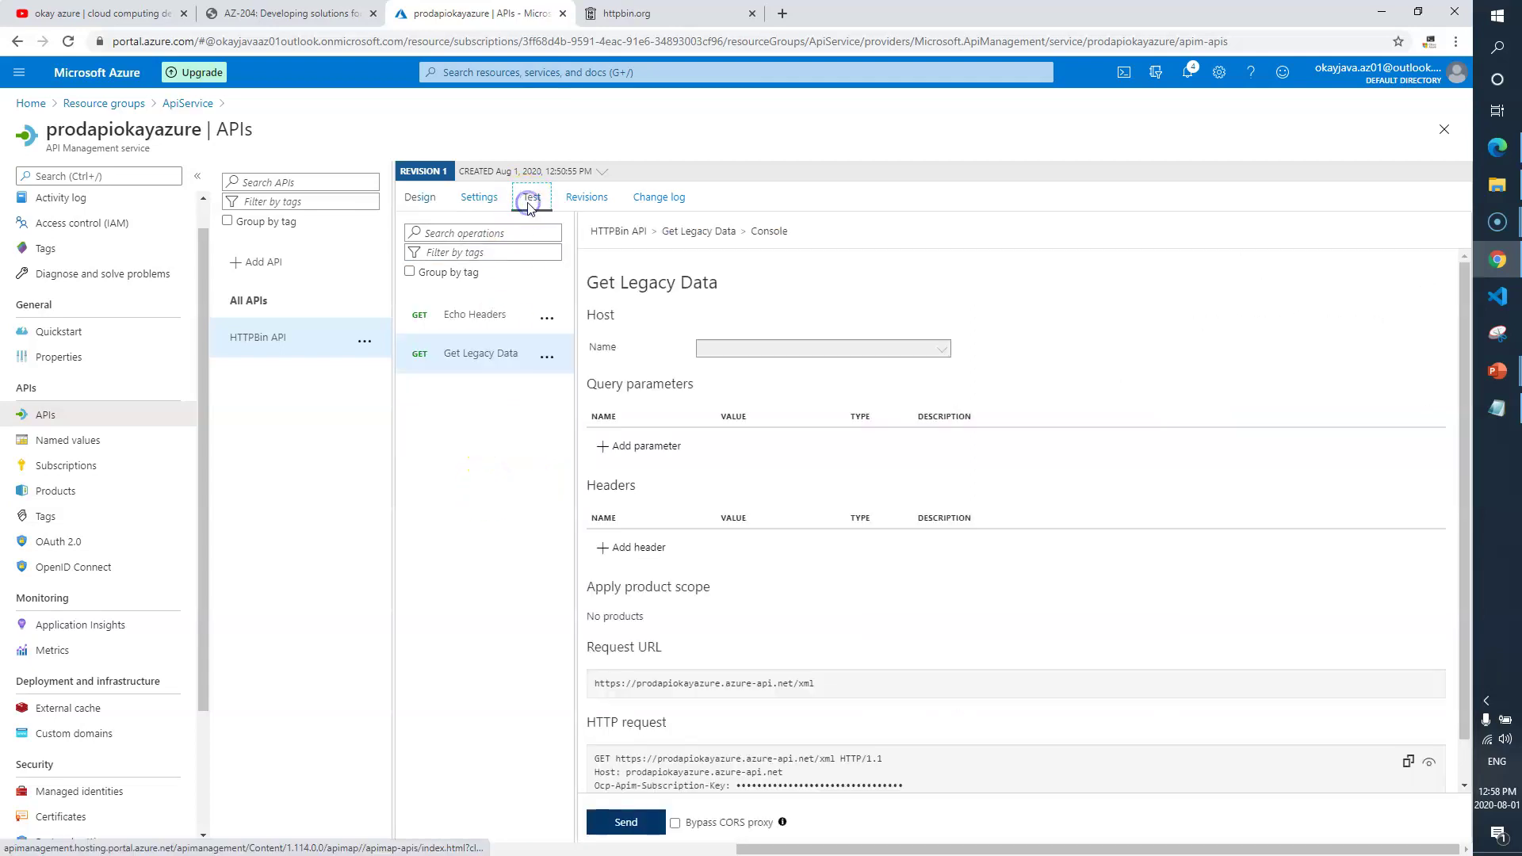
click(485, 357)
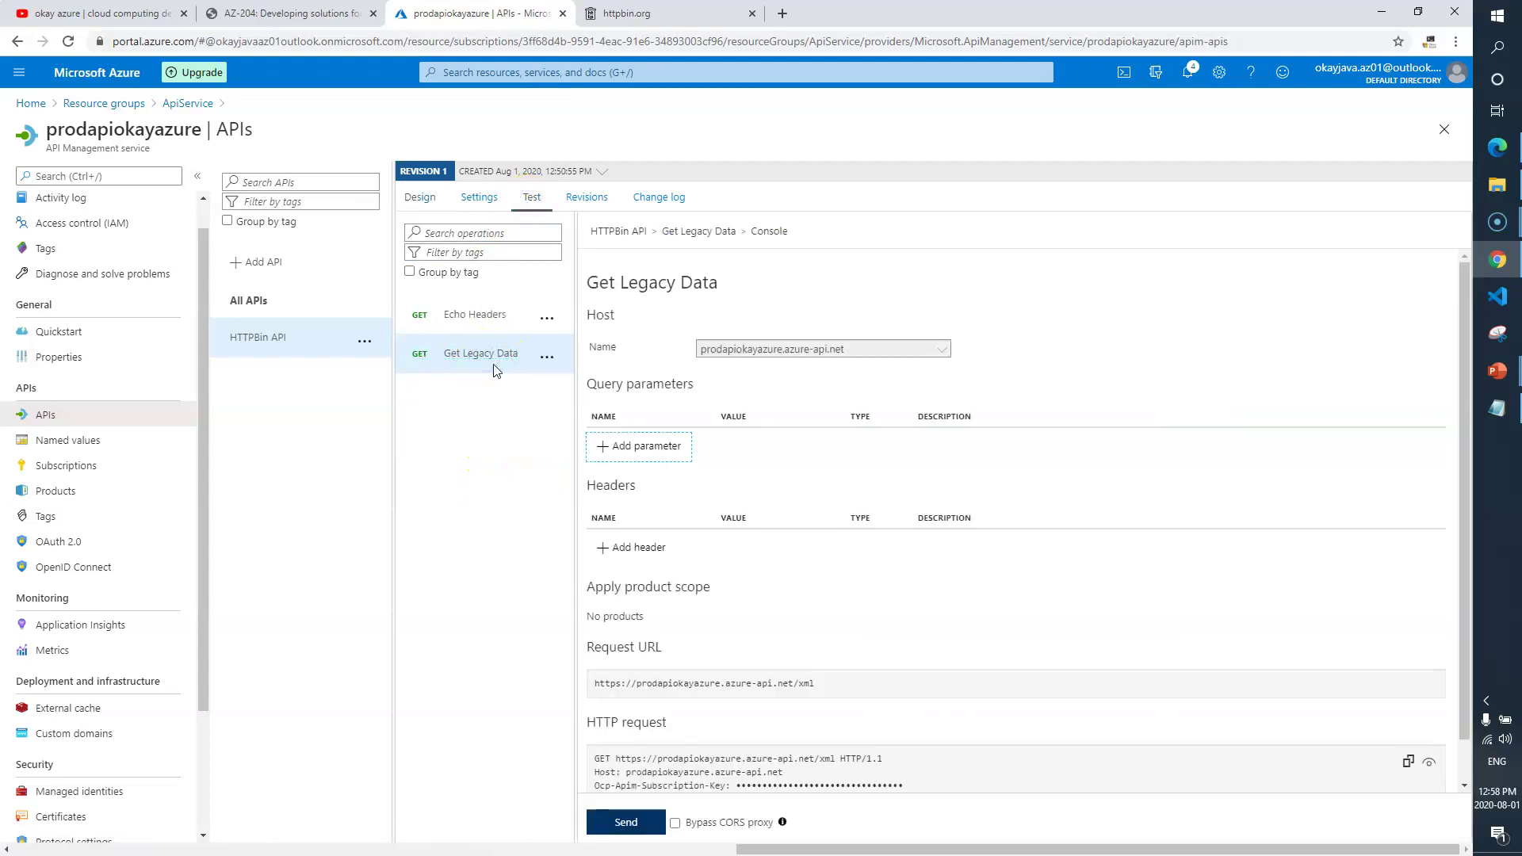
click(626, 822)
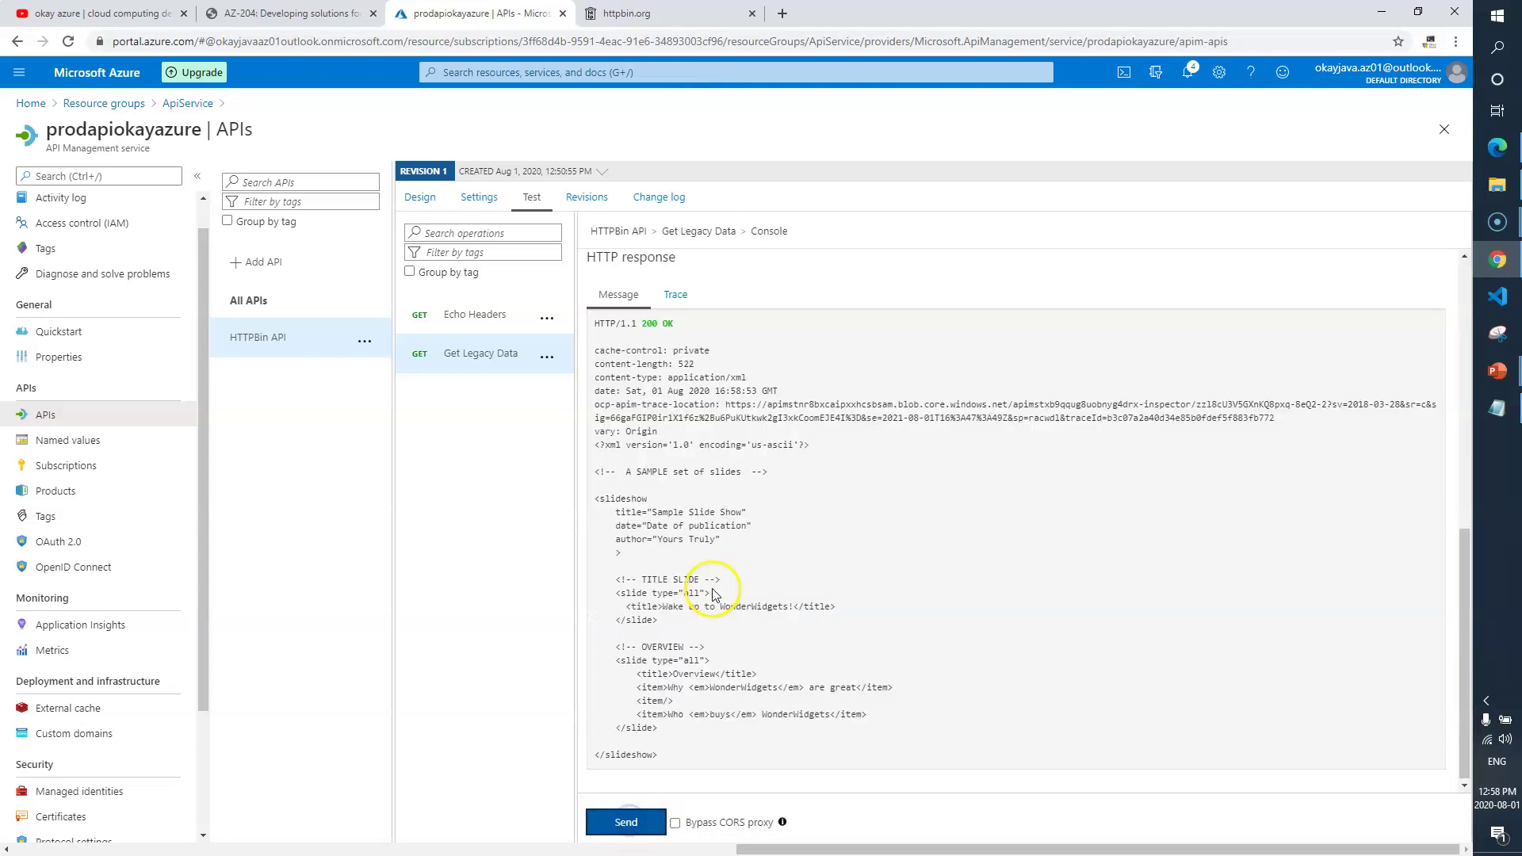
mouse_move(686, 730)
mouse_down()
mouse_move(645, 714)
mouse_move(606, 547)
mouse_move(602, 501)
mouse_move(645, 473)
mouse_move(698, 723)
mouse_up()
click(691, 745)
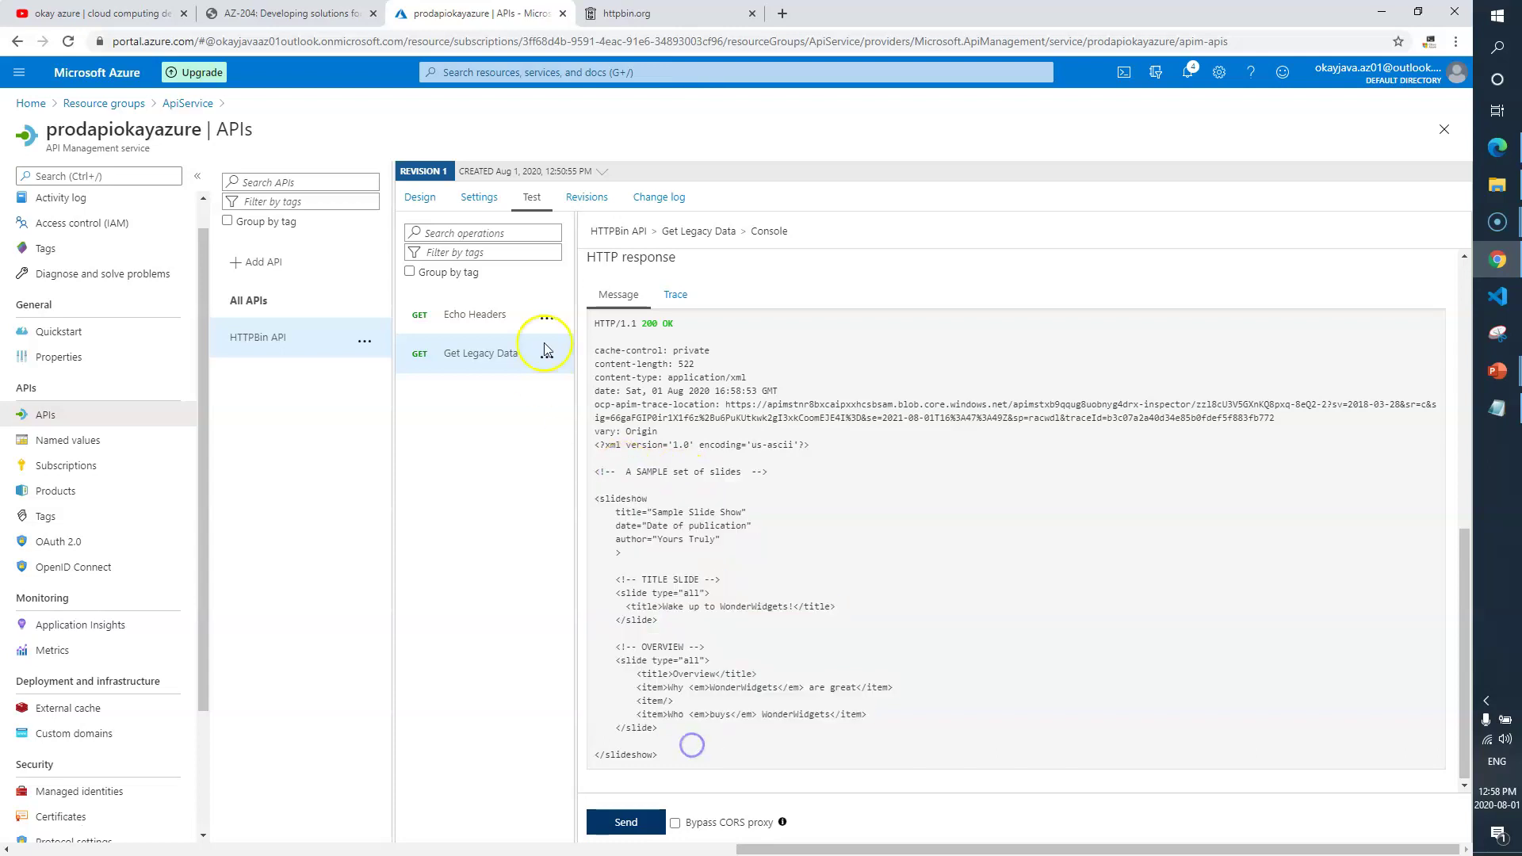
Step: Read the lab's outbound policy instructions and start adding an outbound processing policy to the Get Legacy Data operation
click(294, 13)
scroll(622, 552, down, 1)
scroll(622, 553, down, 1)
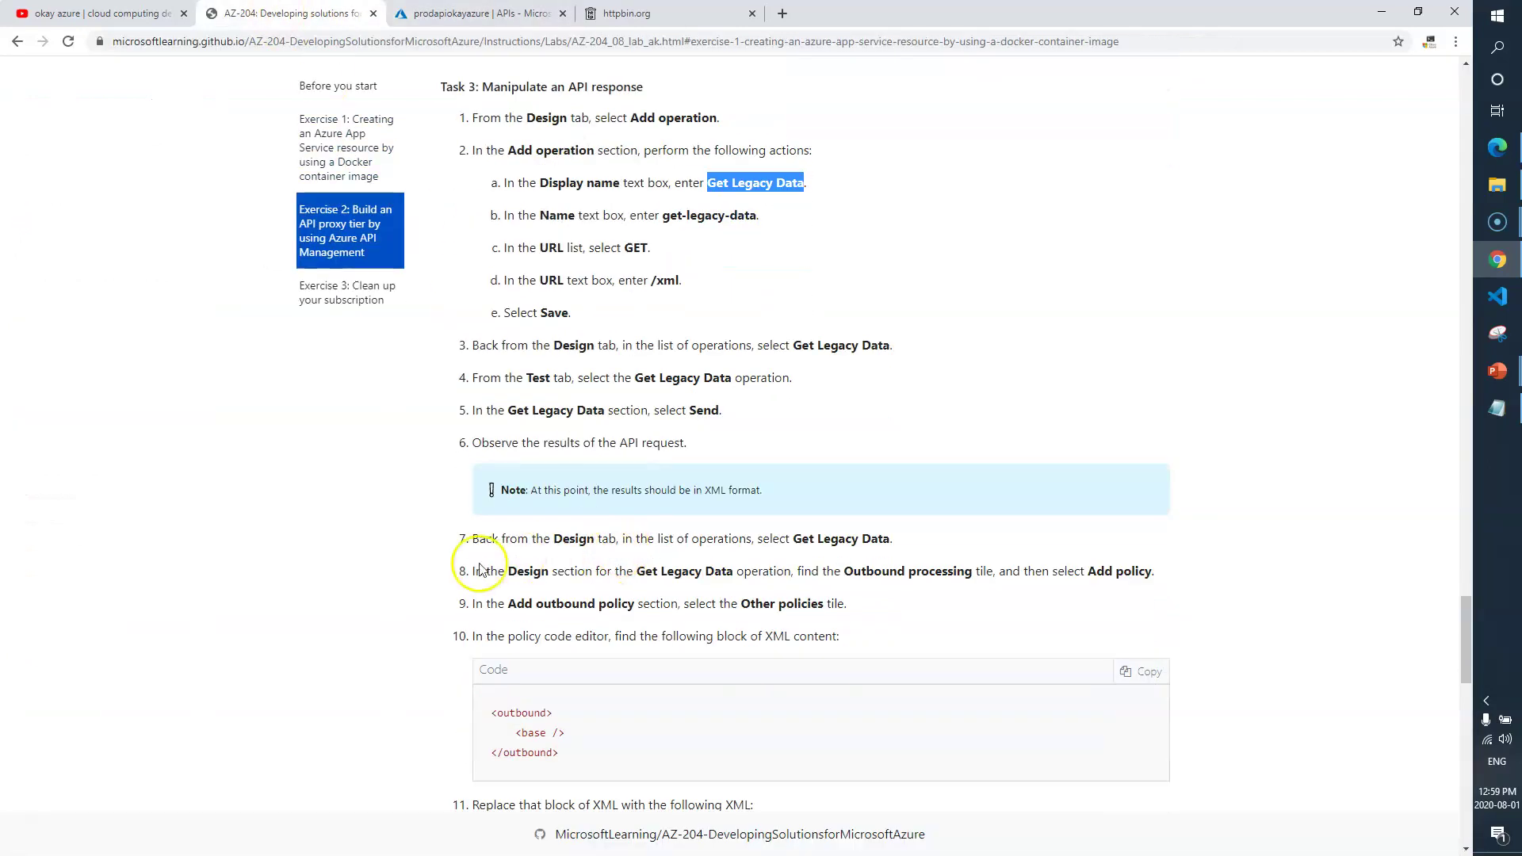
scroll(513, 536, down, 1)
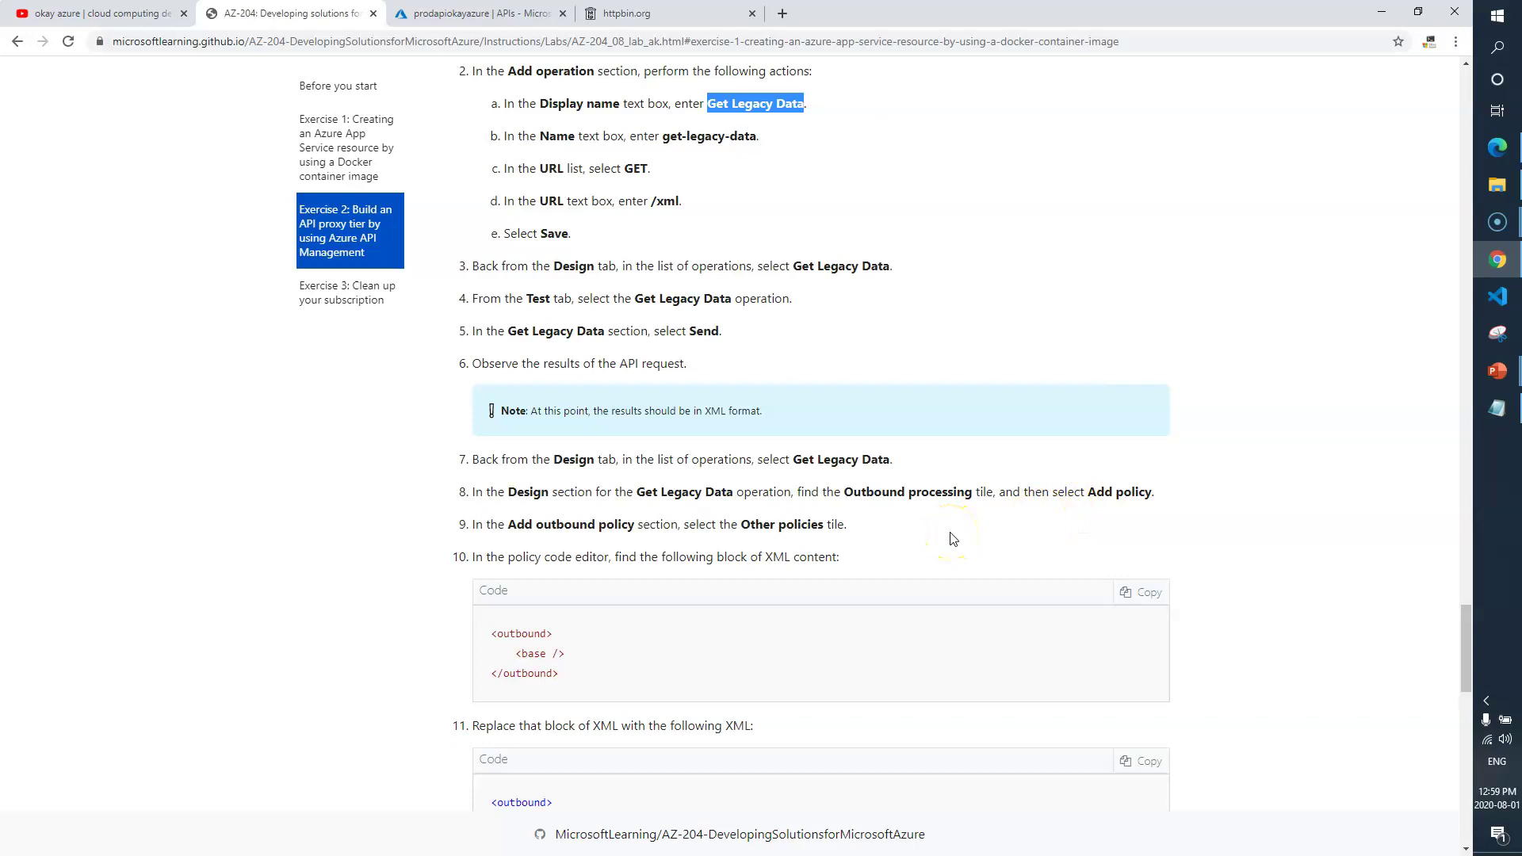
click(521, 10)
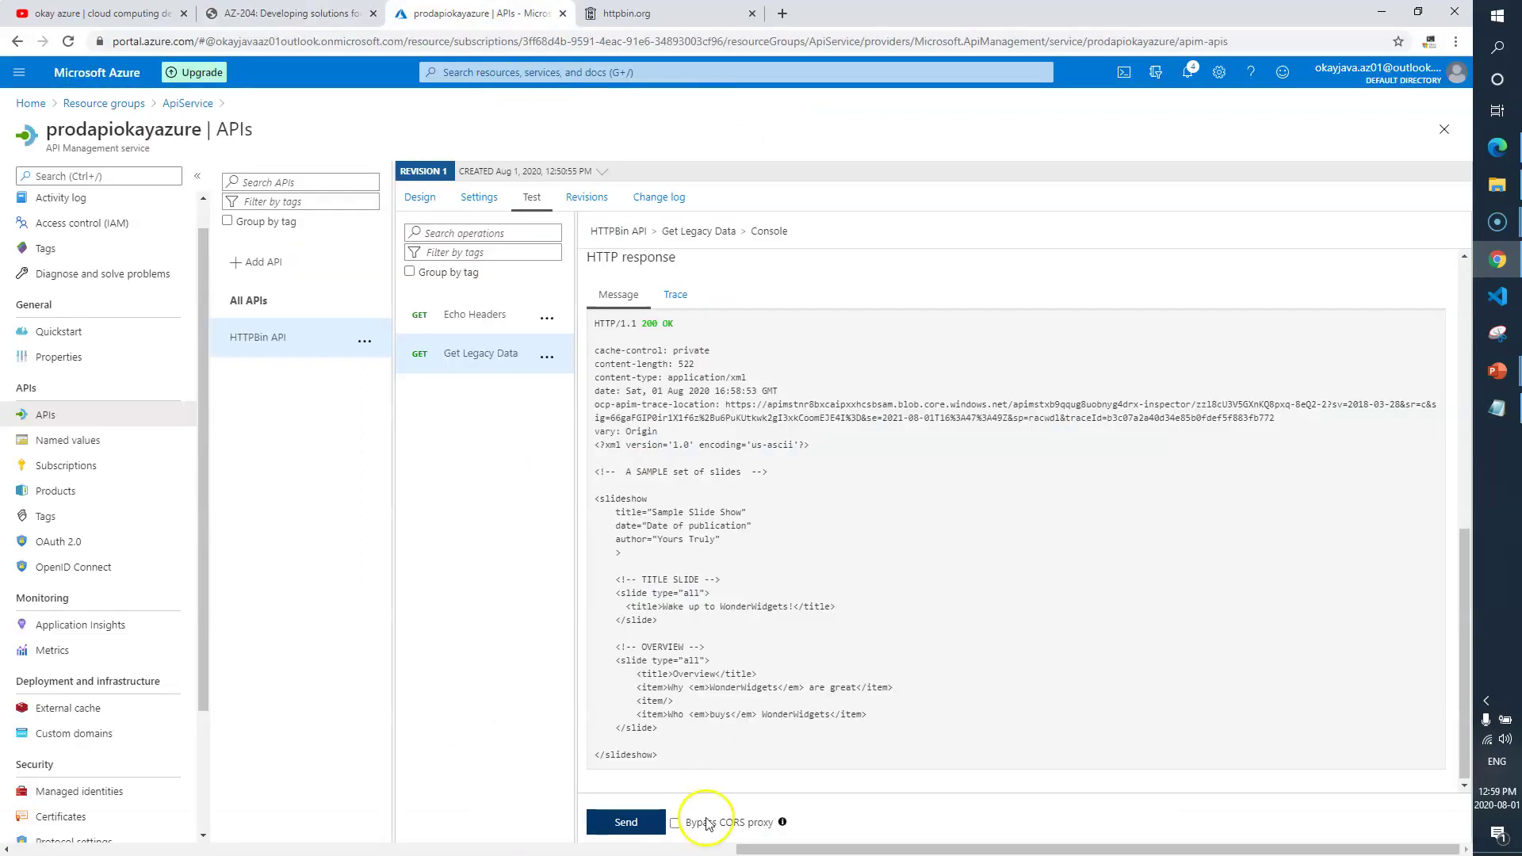
click(421, 199)
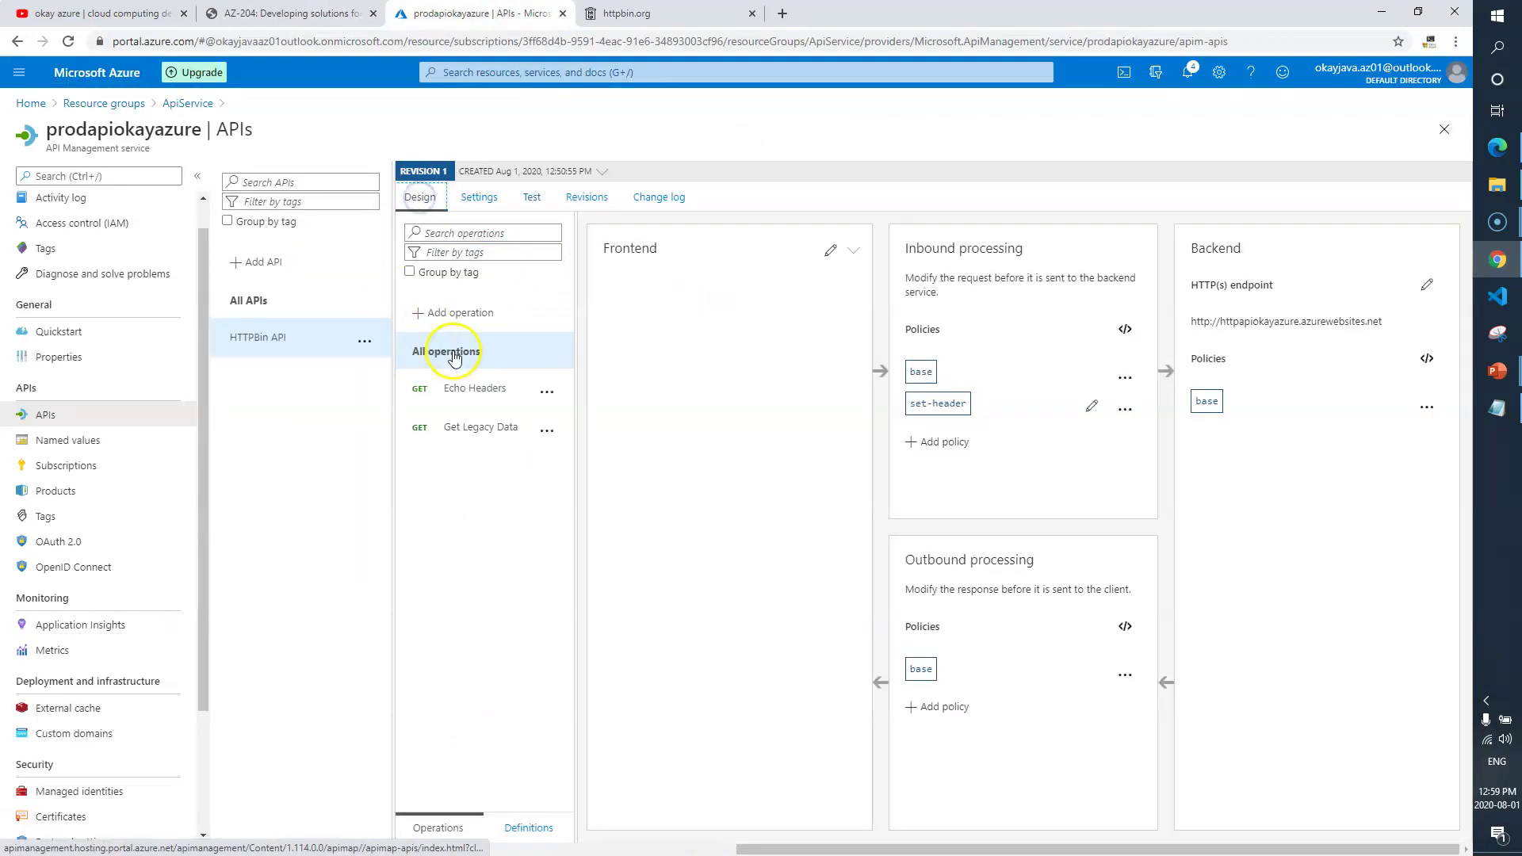
click(471, 429)
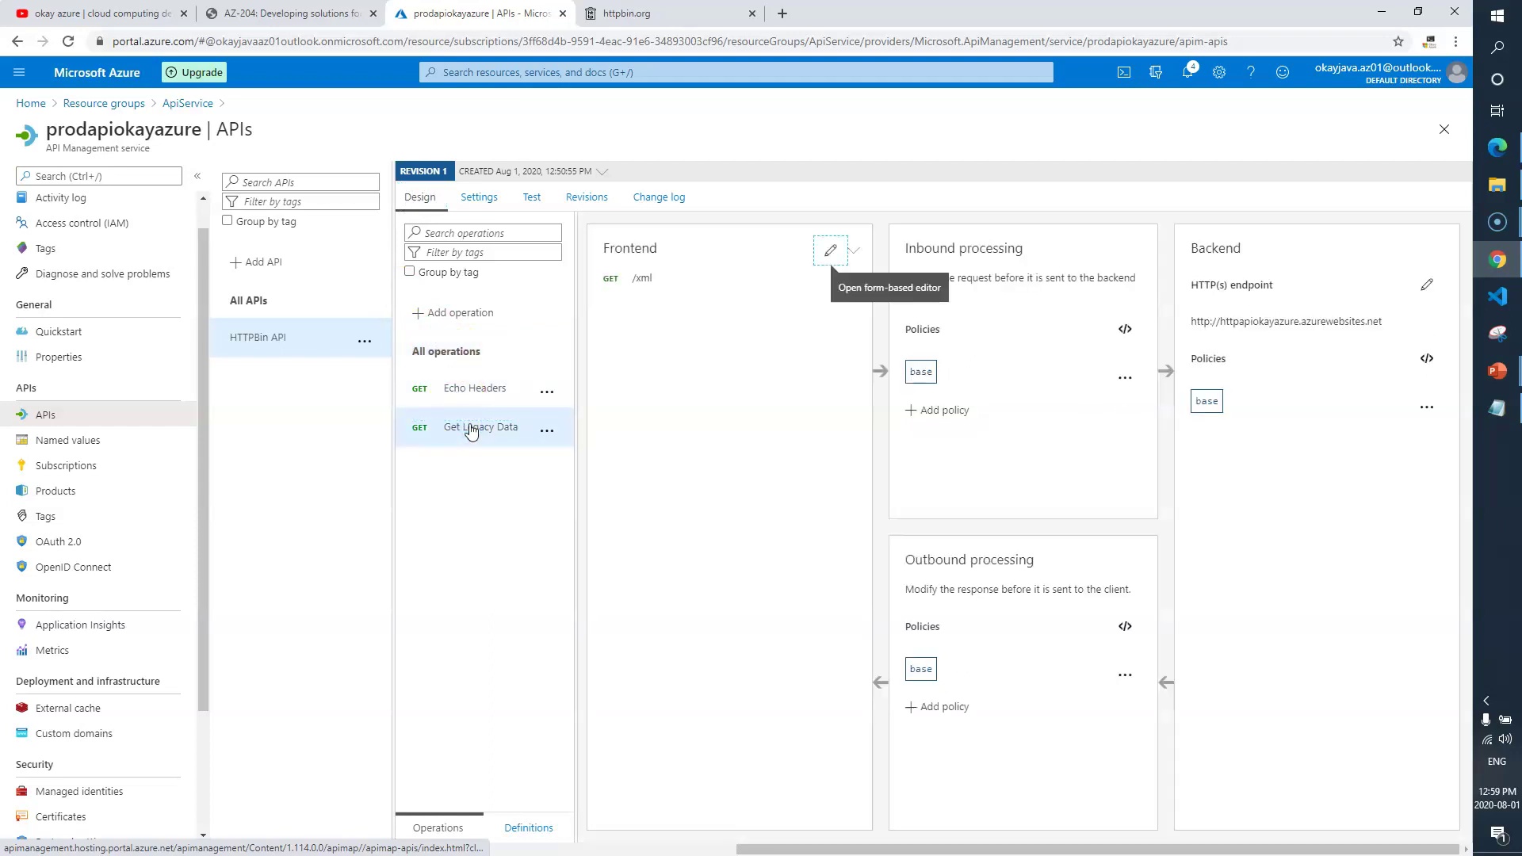
click(458, 438)
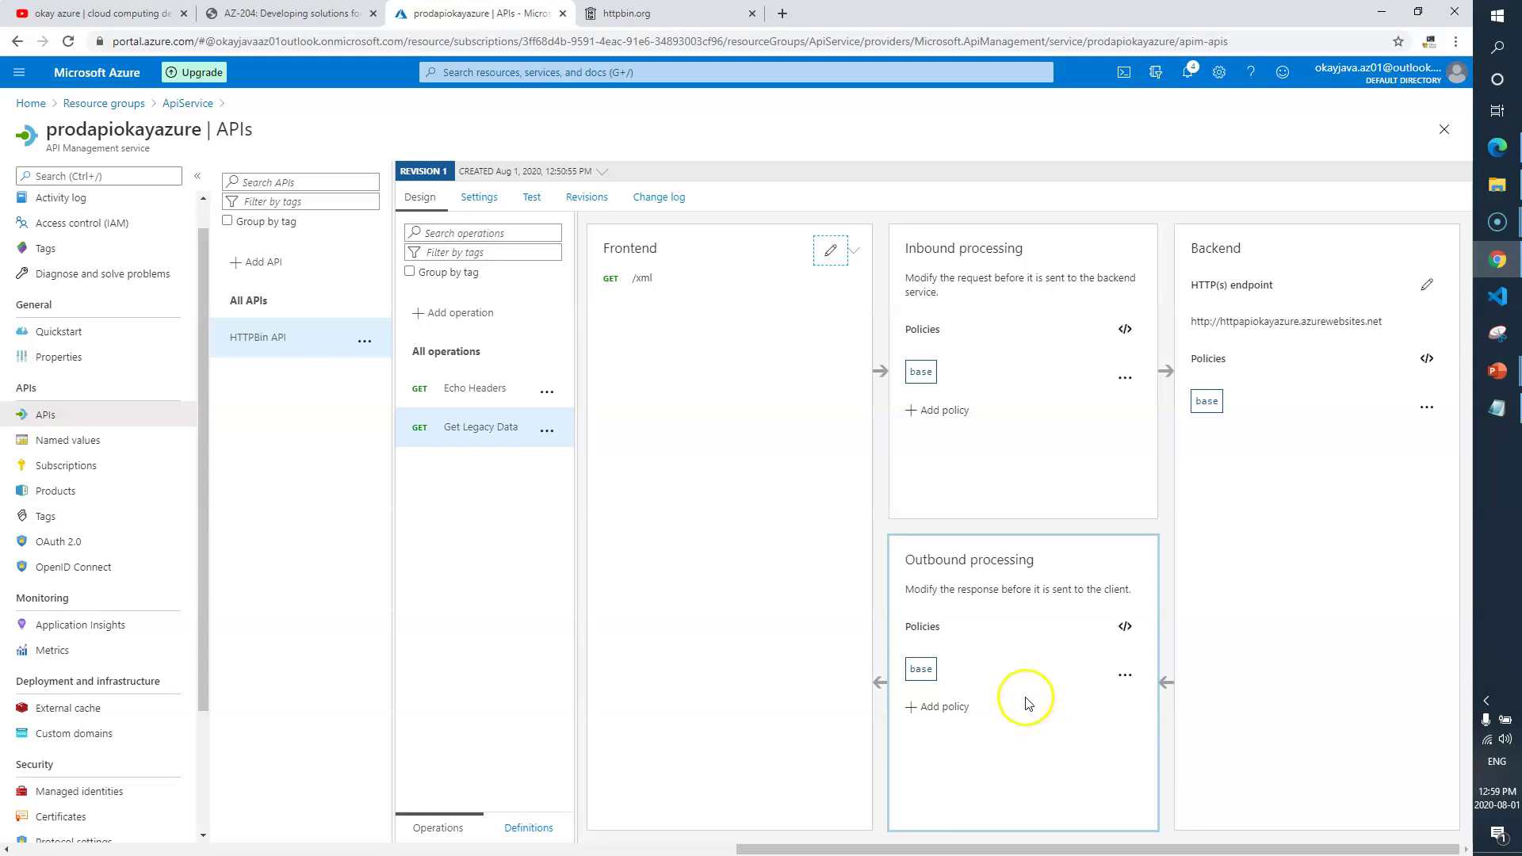
click(951, 707)
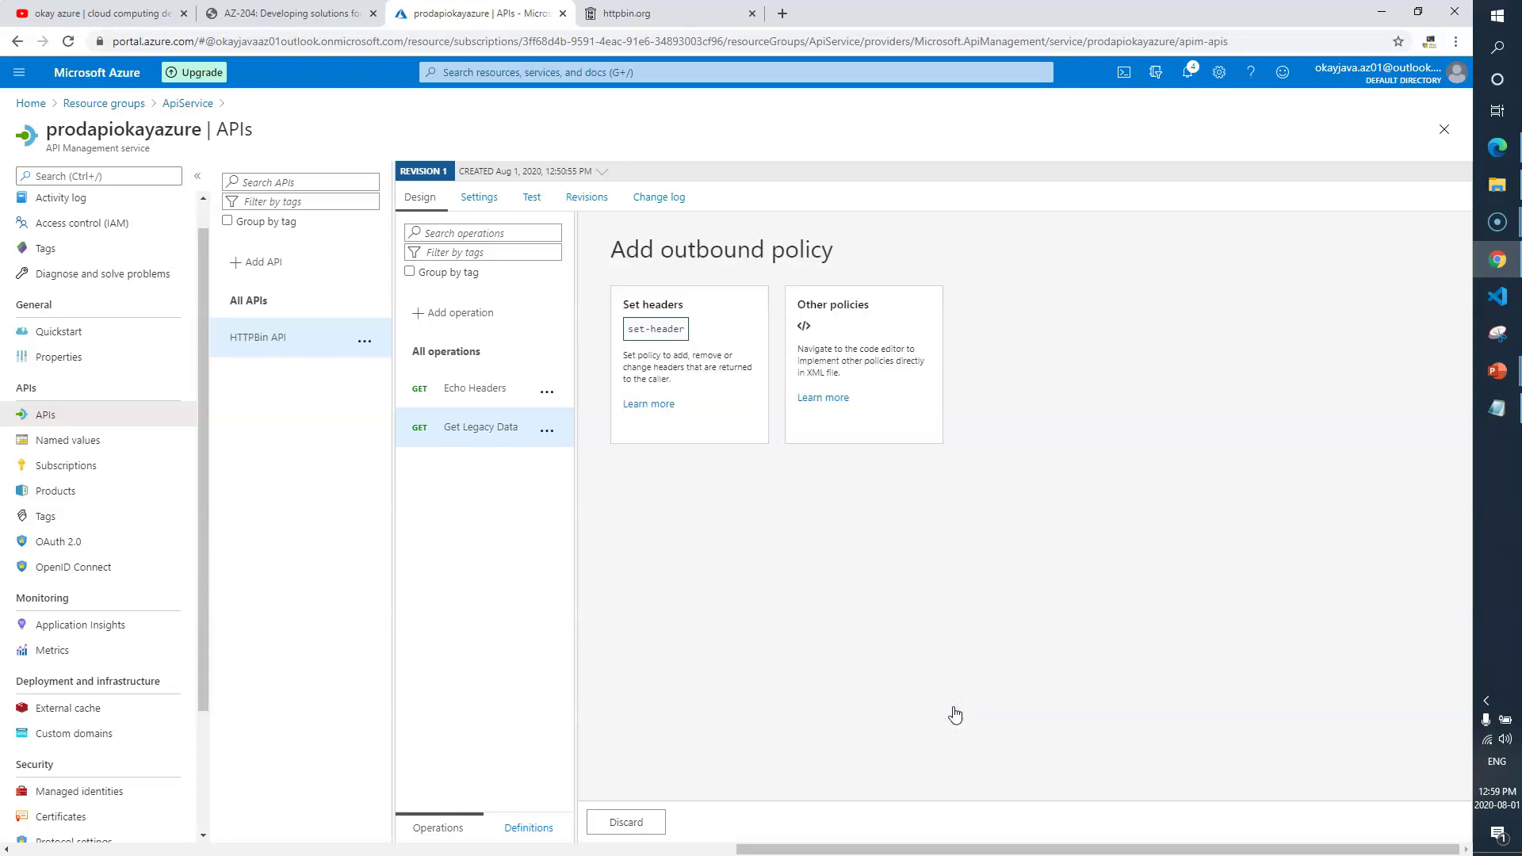
Step: Read how the lab edits the outbound policy and copy its replacement outbound XML block containing the xml-to-json policy
click(289, 13)
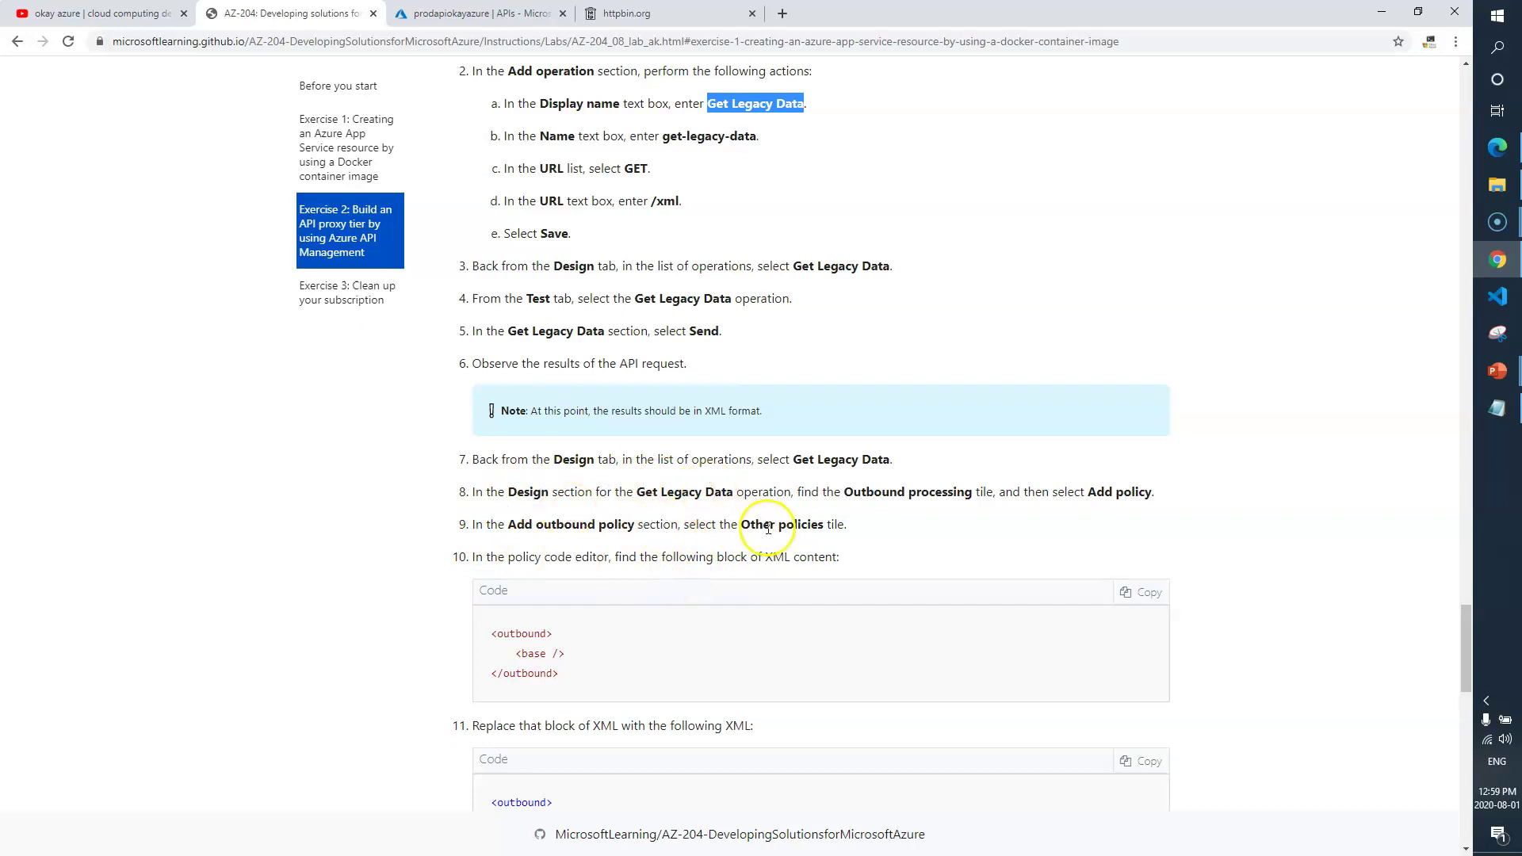
drag(741, 524, 816, 524)
scroll(544, 584, down, 1)
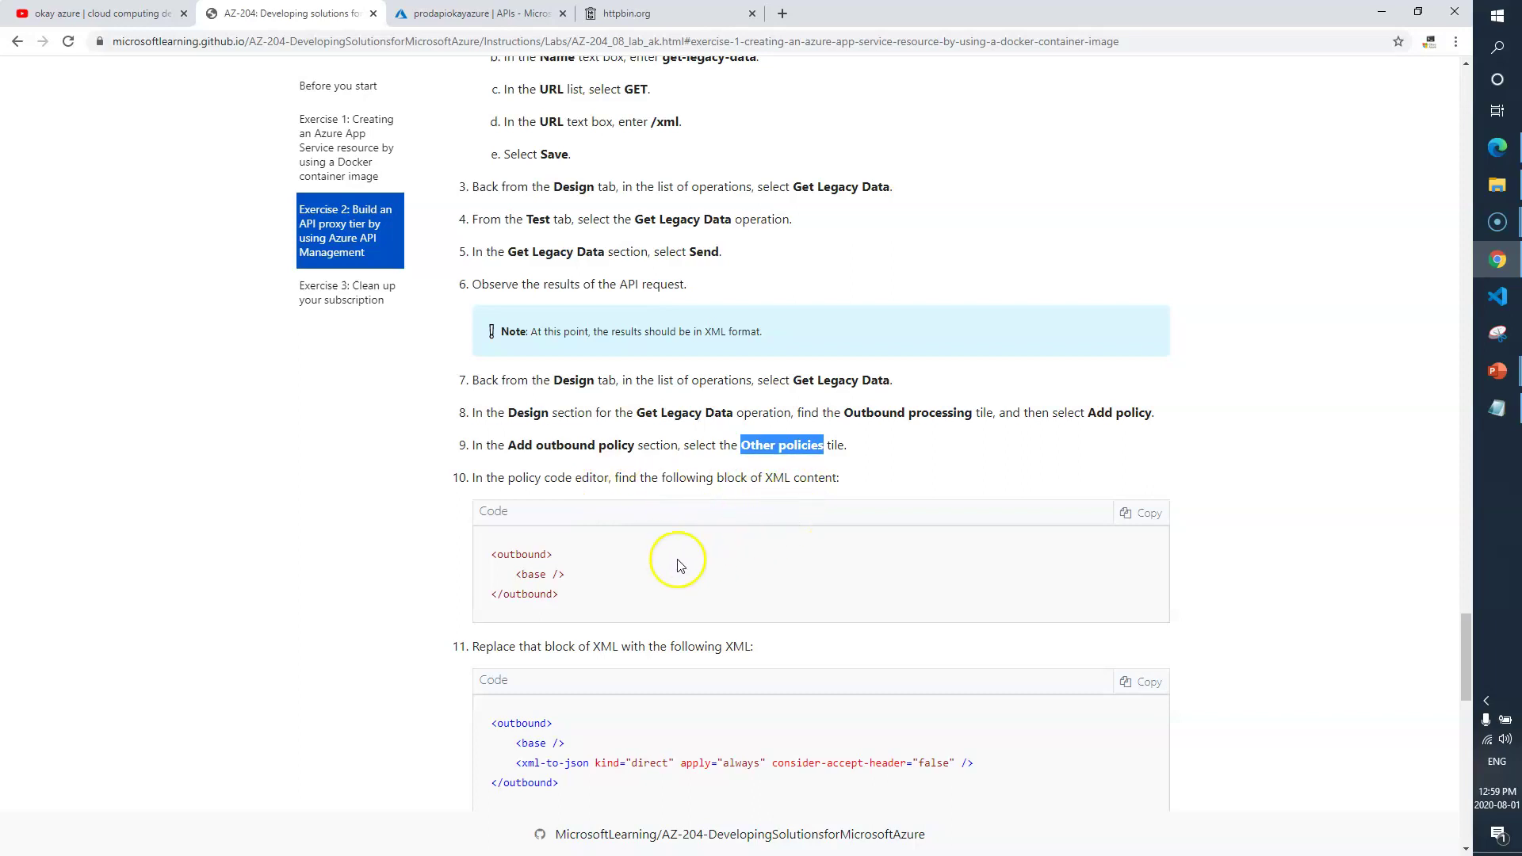
scroll(610, 588, down, 1)
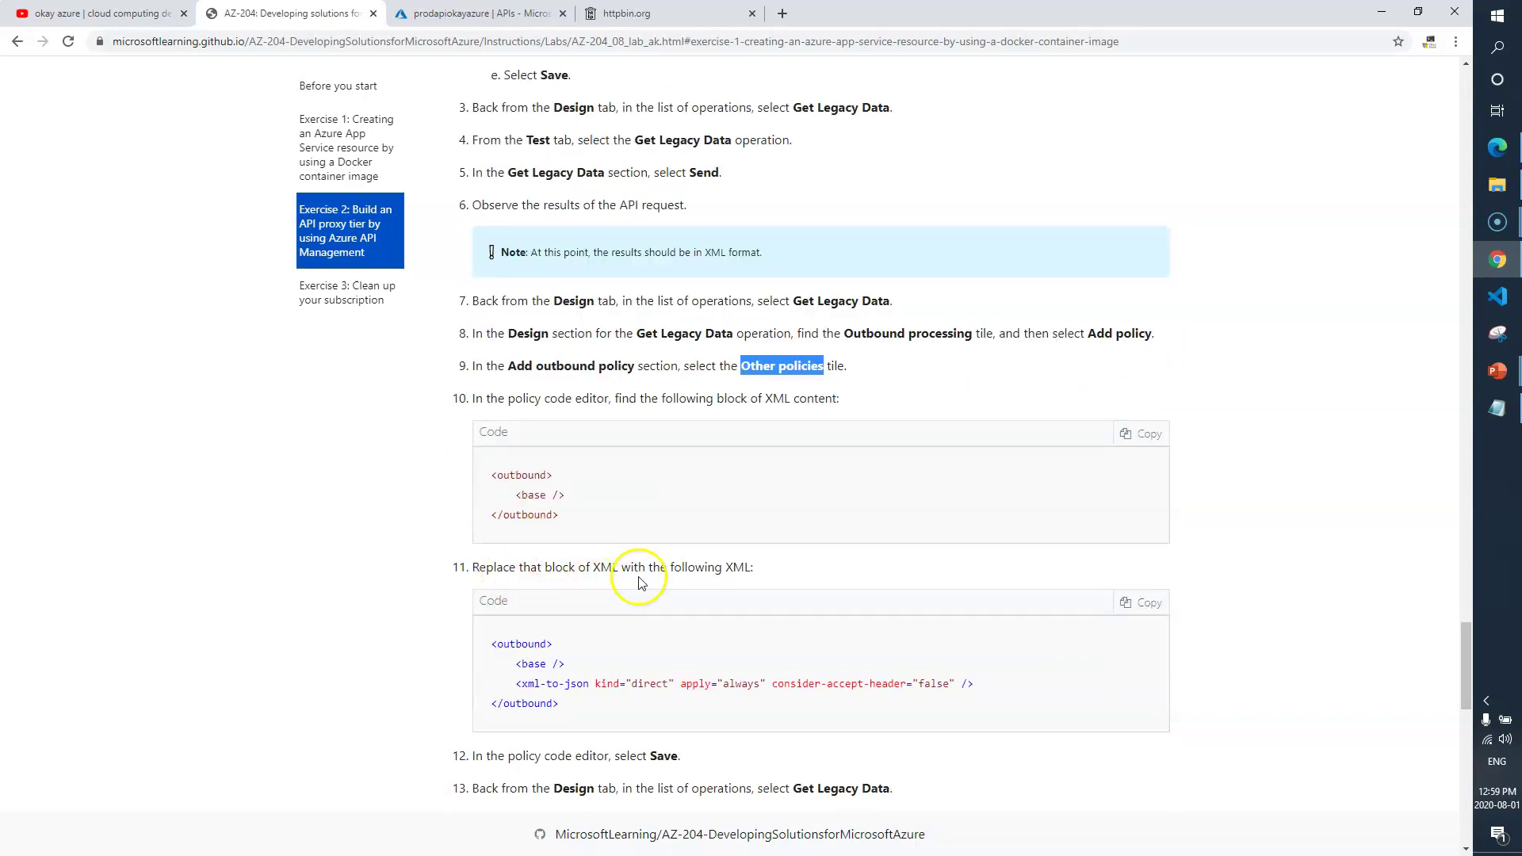
scroll(642, 583, down, 1)
click(1169, 539)
key(ctrl+c)
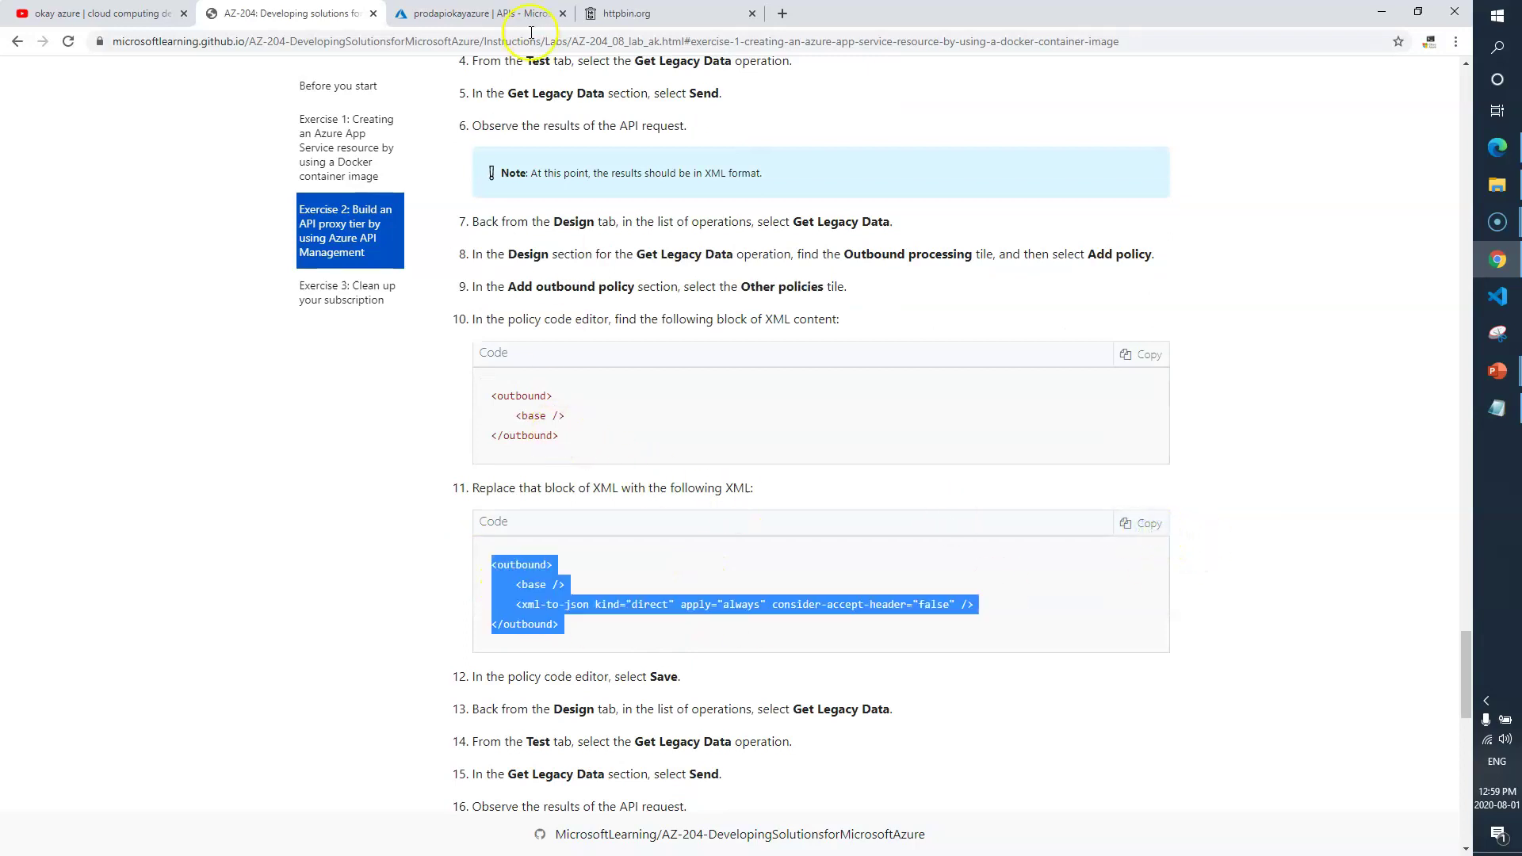
Step: Replace the outbound block in the Get Legacy Data policy code with the copied xml-to-json block and save the policy
click(523, 15)
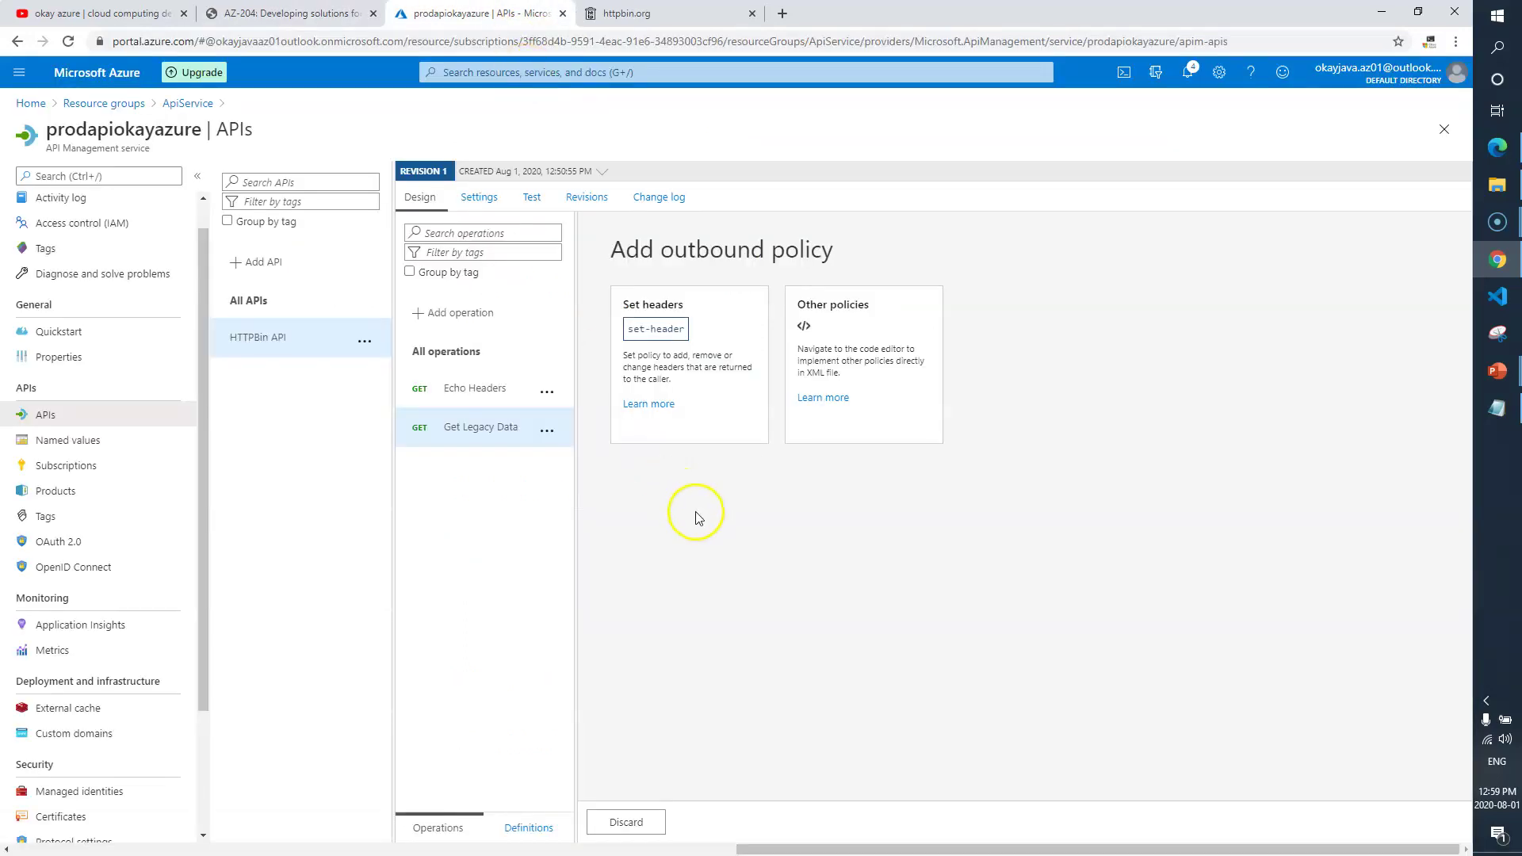
click(829, 356)
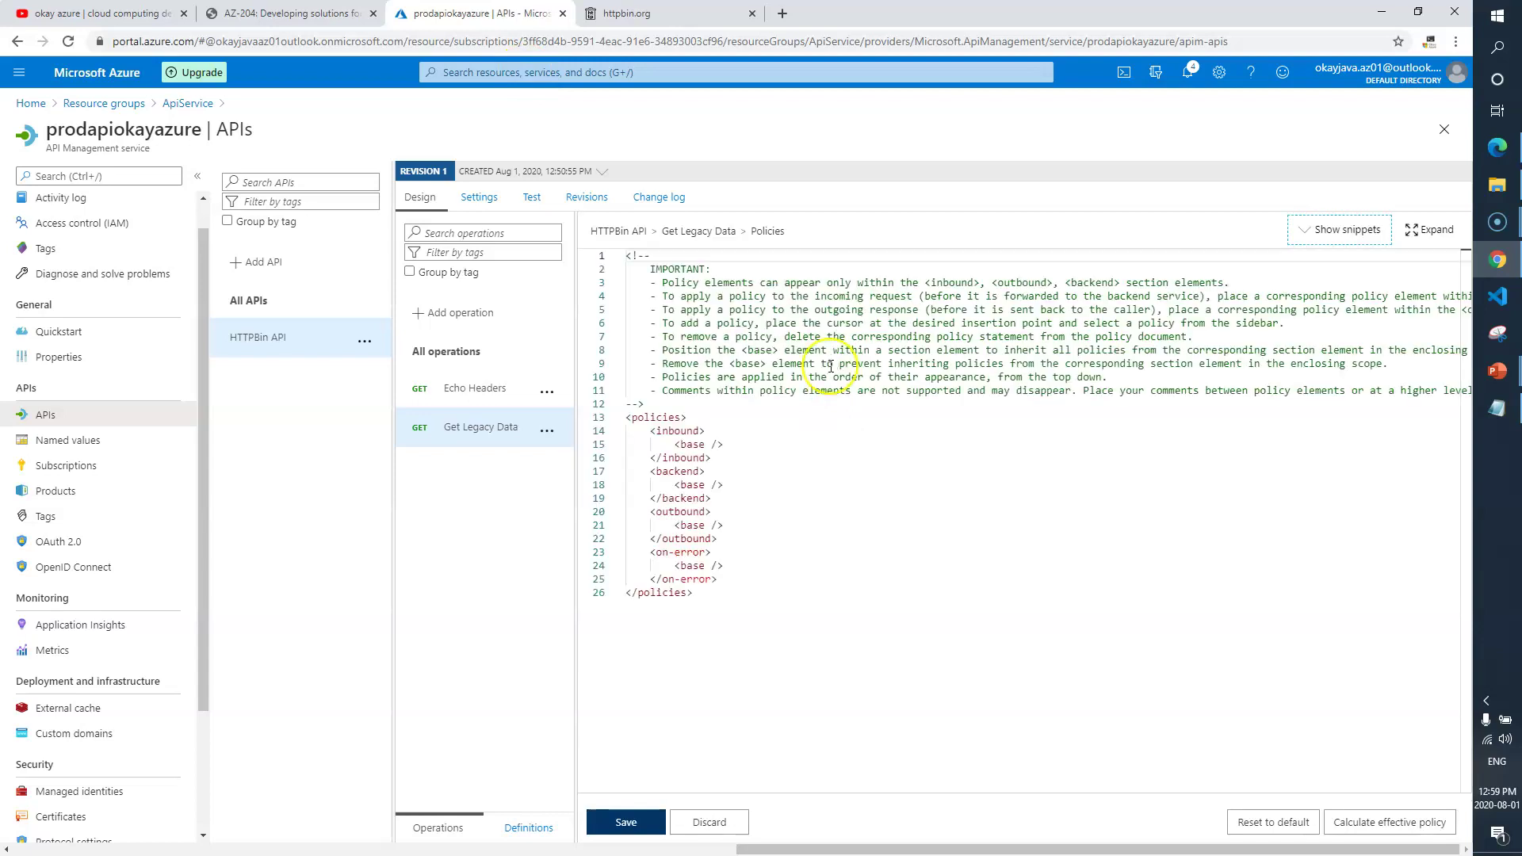
drag(649, 511, 704, 539)
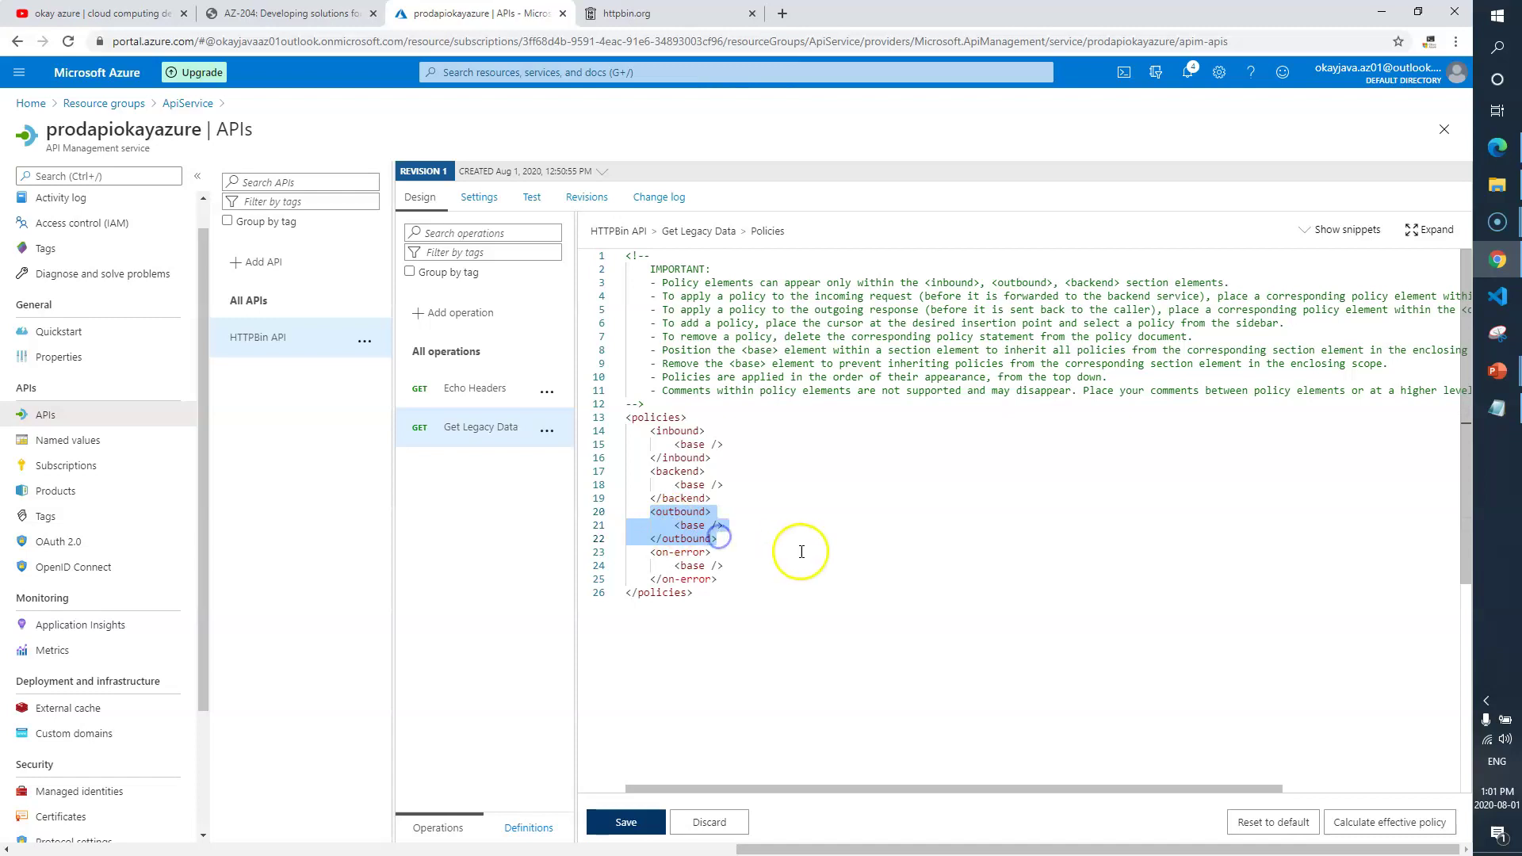
key(ctrl+v)
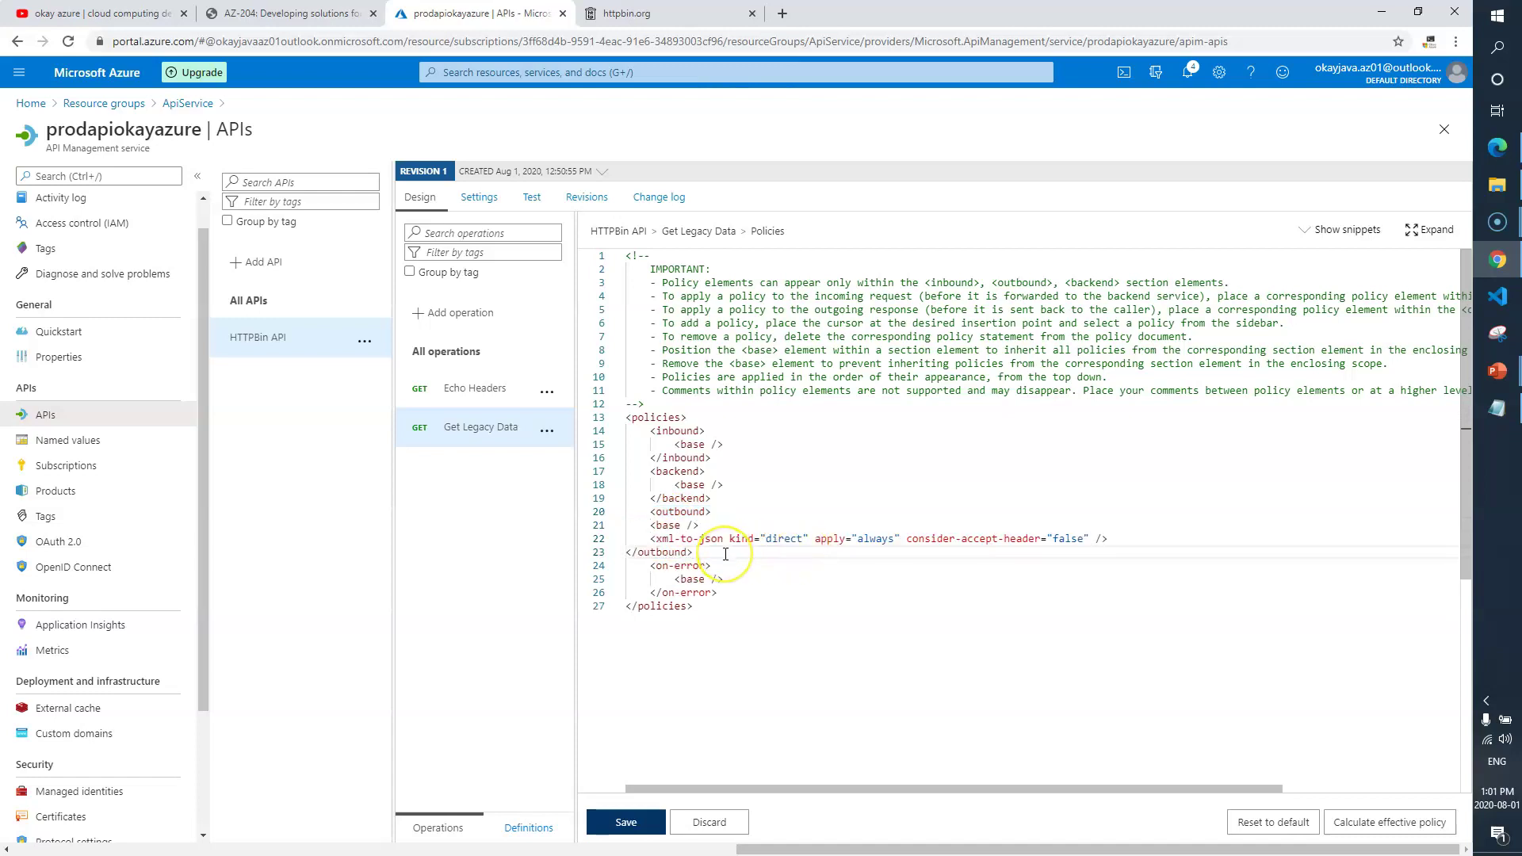
click(626, 822)
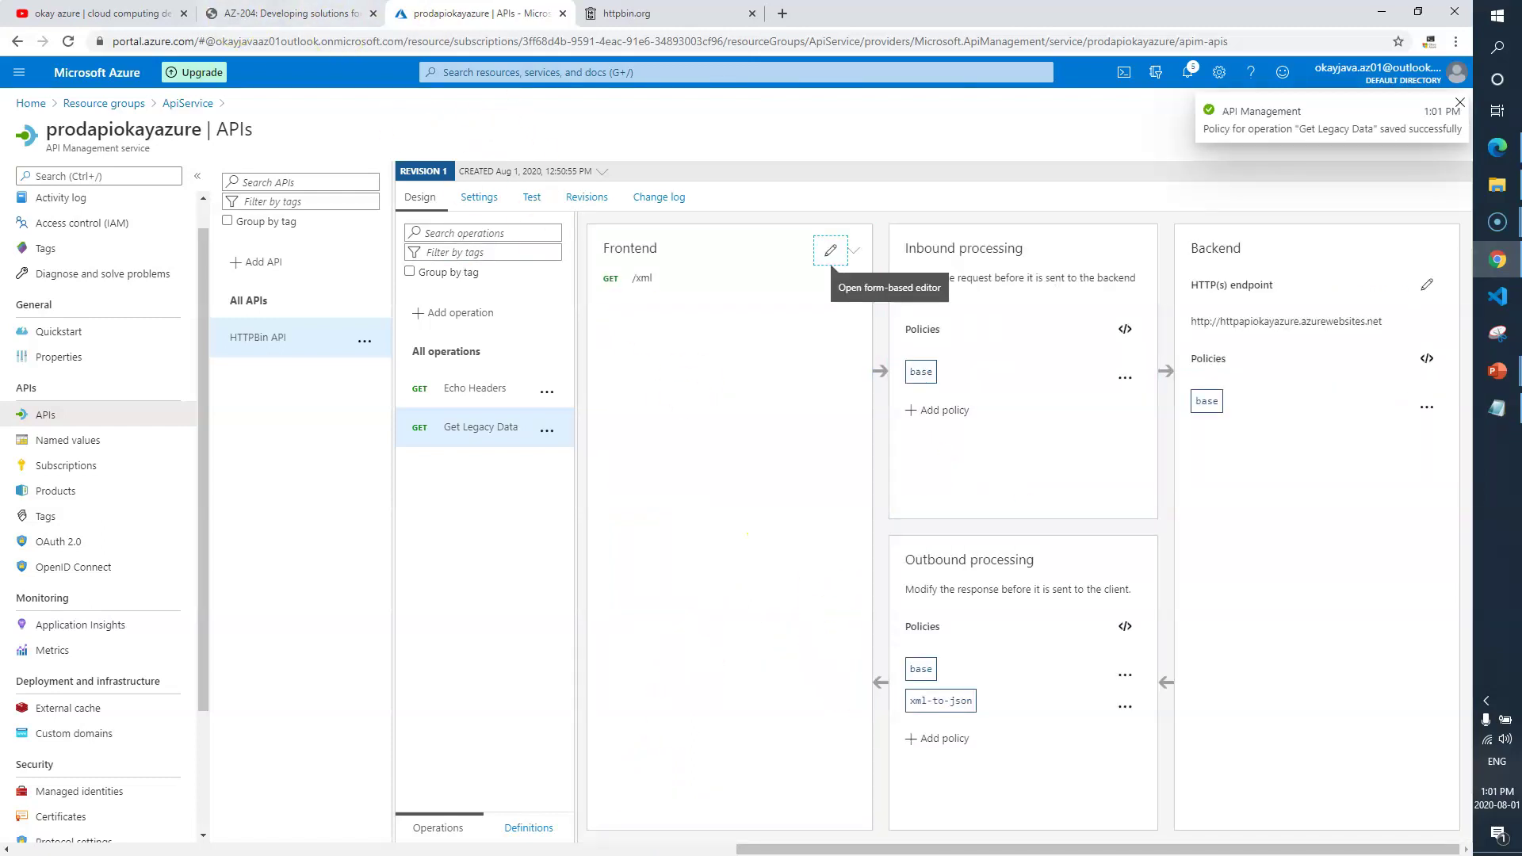
Step: Read the lab's steps for retesting the Get Legacy Data operation after the policy change
click(289, 12)
scroll(634, 602, down, 2)
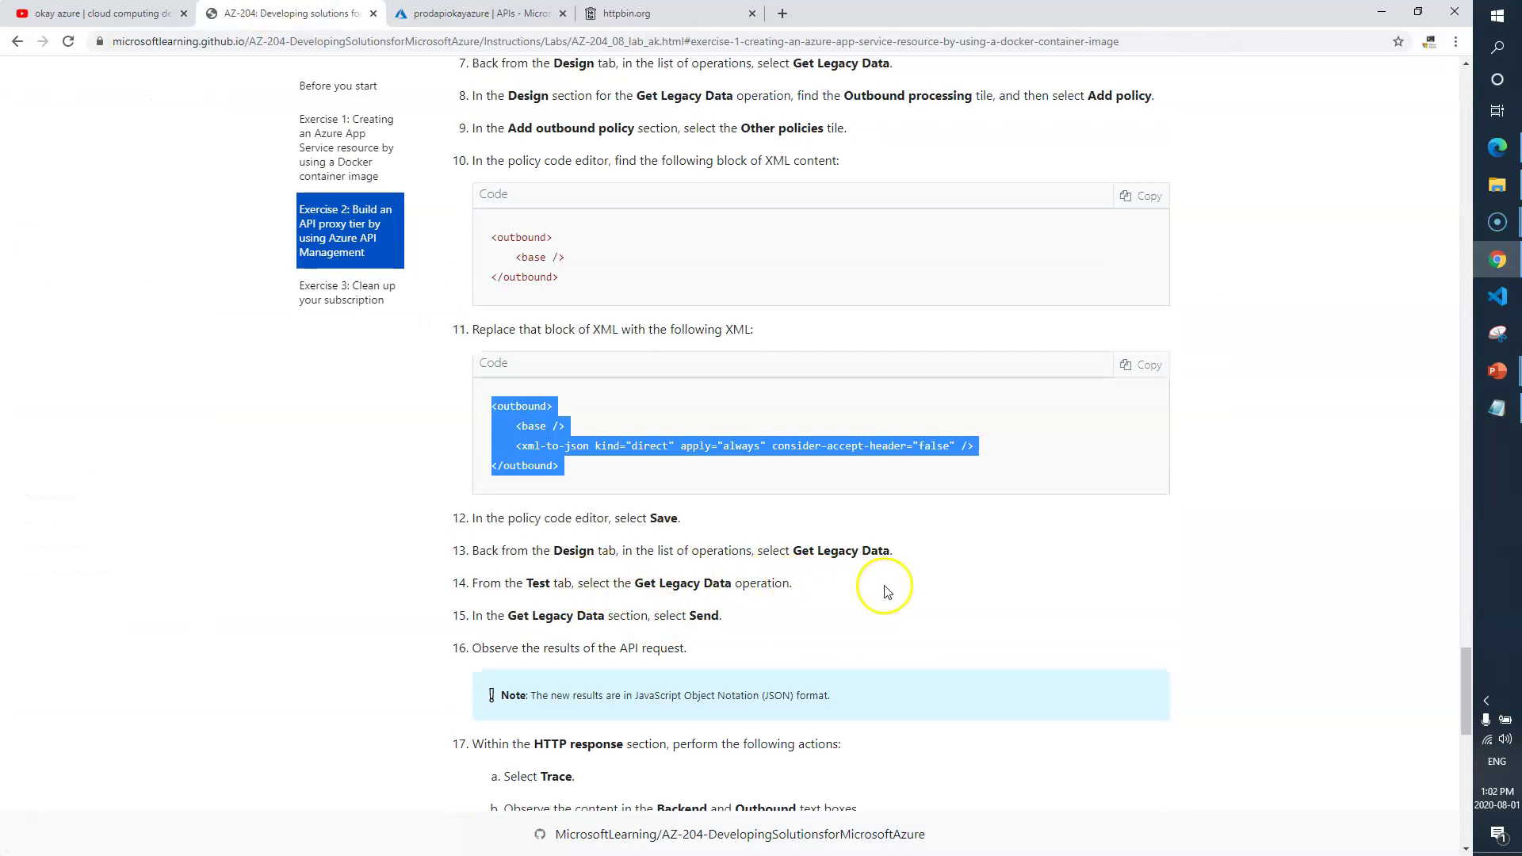
drag(886, 557, 862, 550)
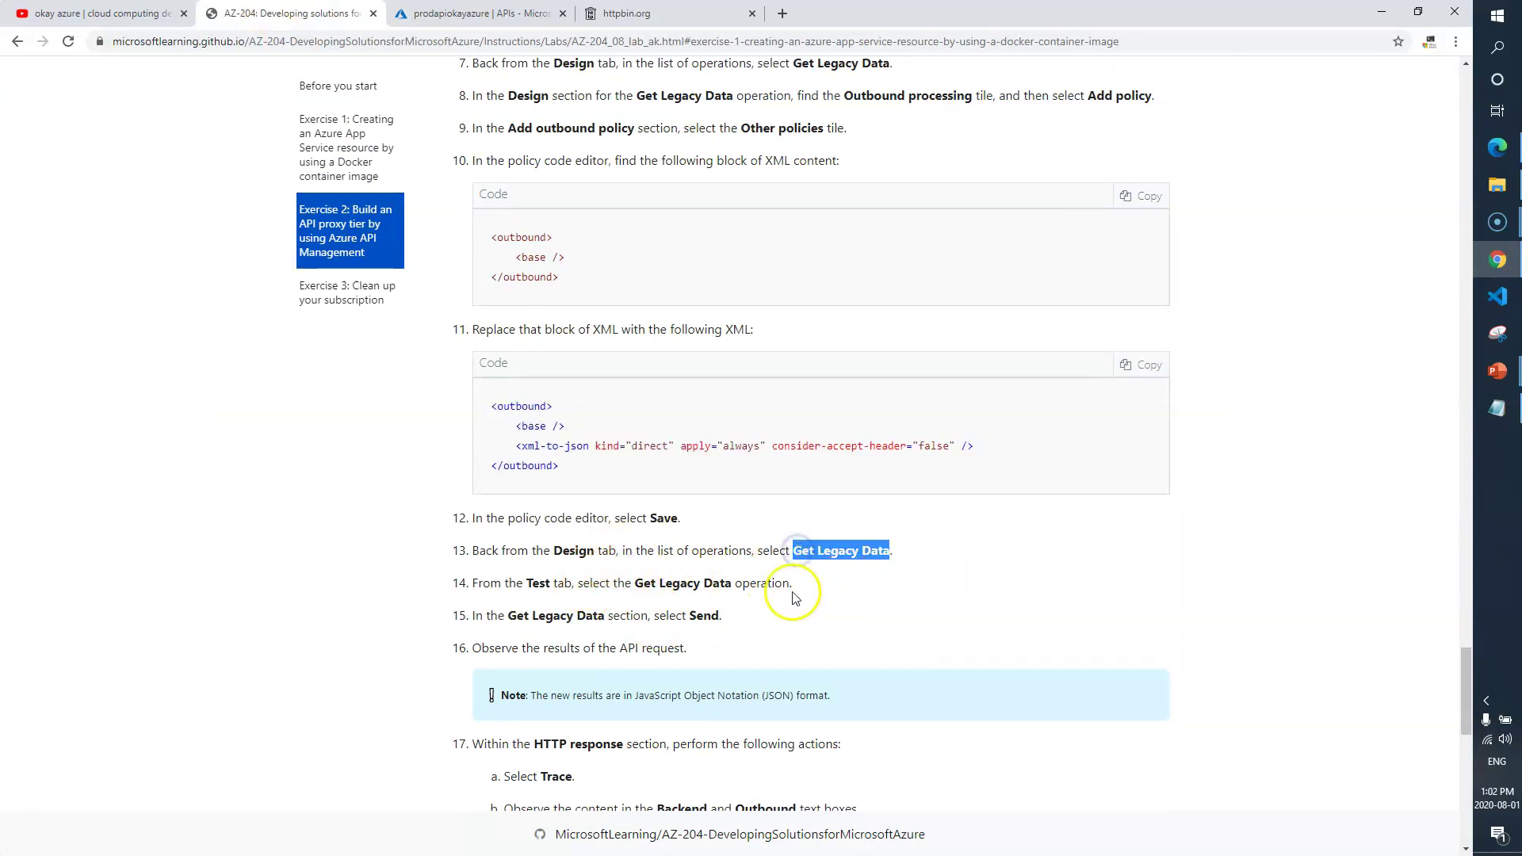
scroll(782, 621, down, 1)
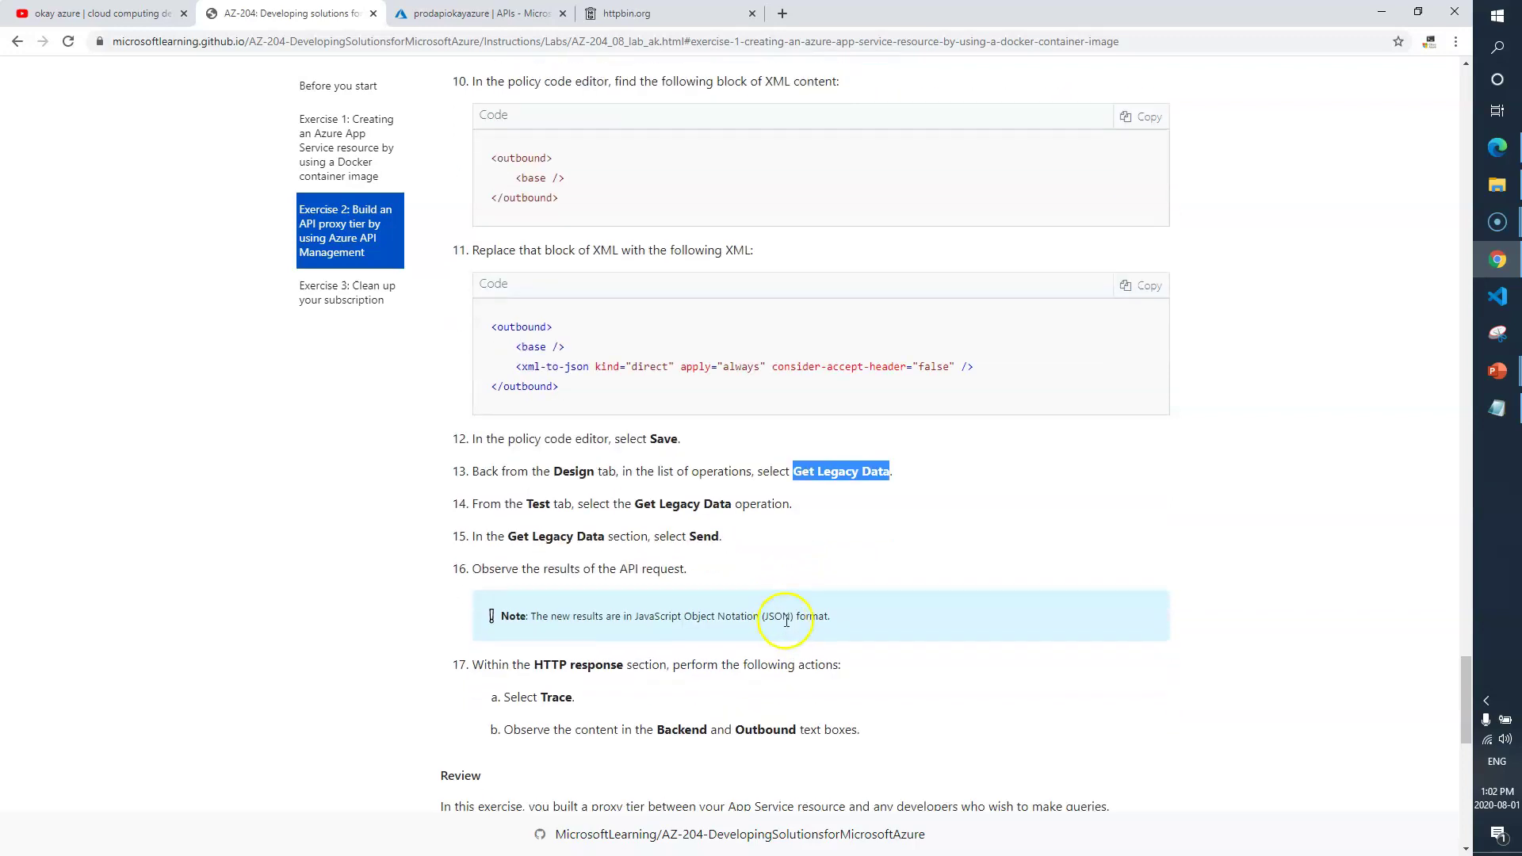
scroll(795, 586, down, 1)
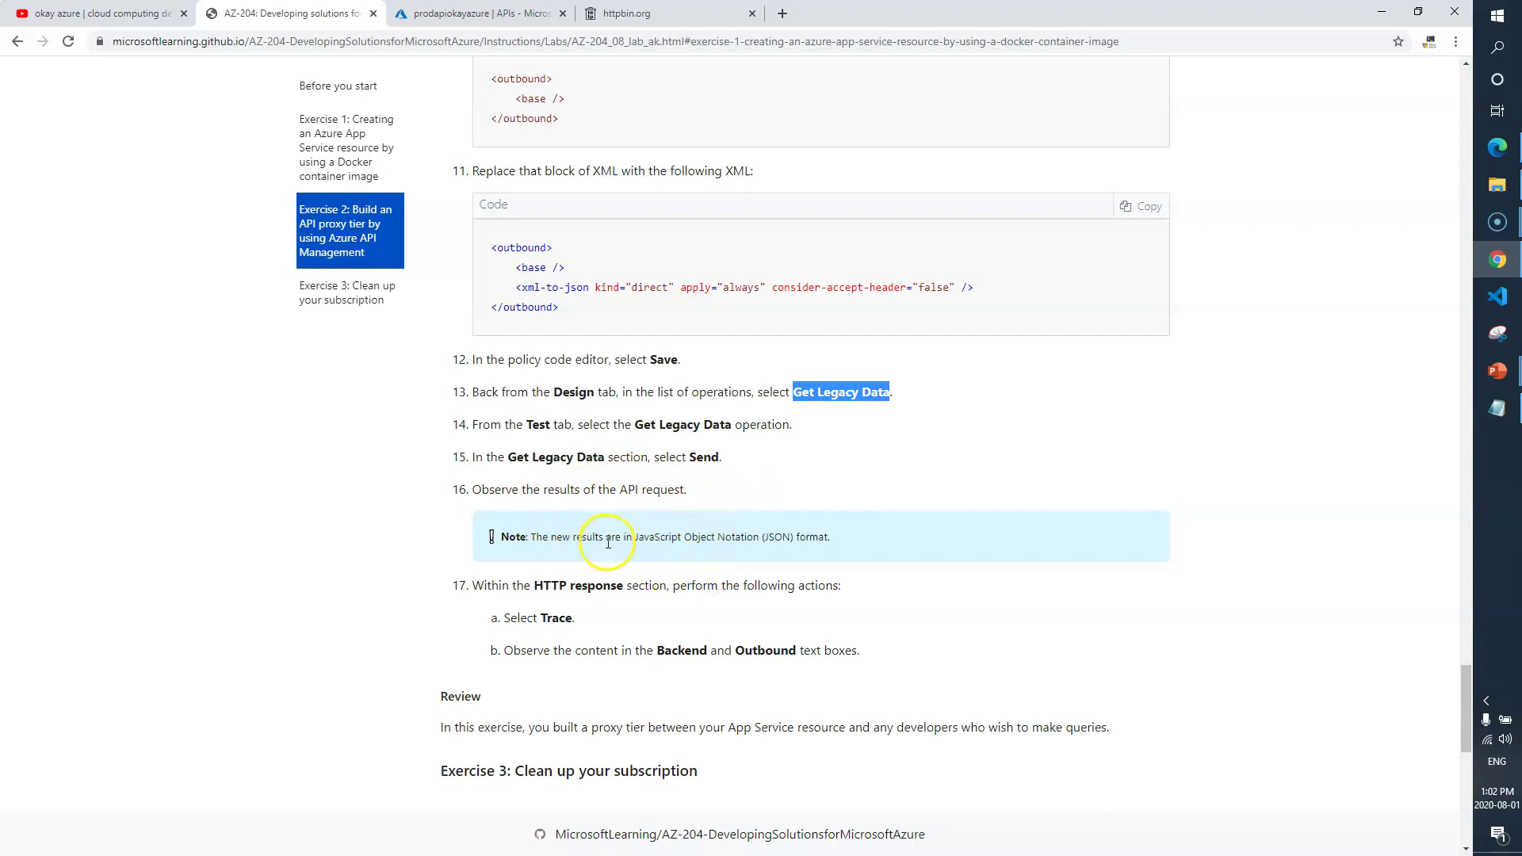
Step: Send a test request for the Get Legacy Data operation and examine the format of the response body
click(466, 10)
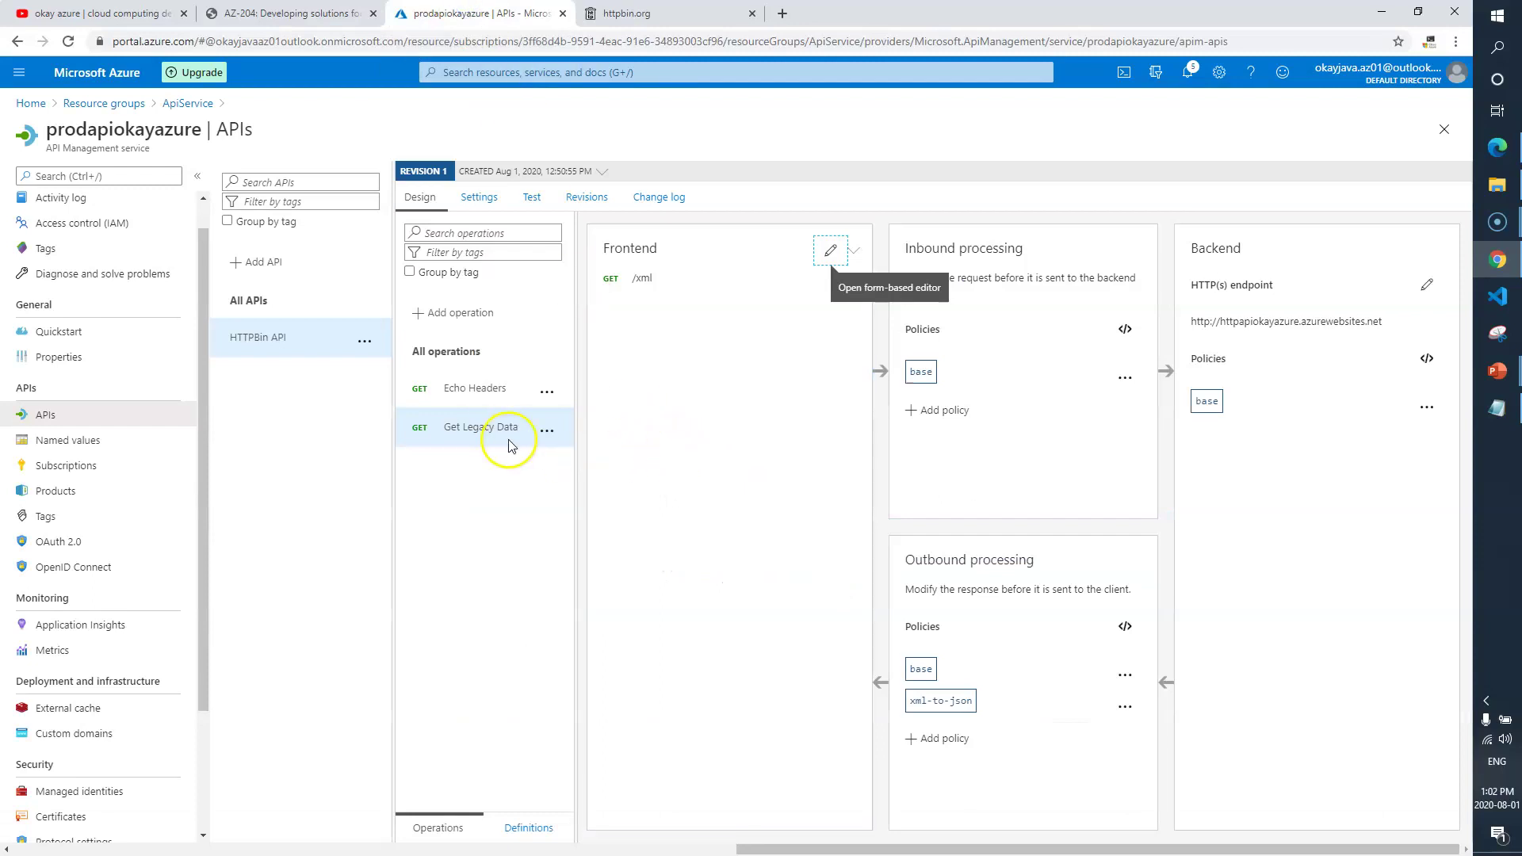
click(531, 212)
click(473, 353)
click(625, 822)
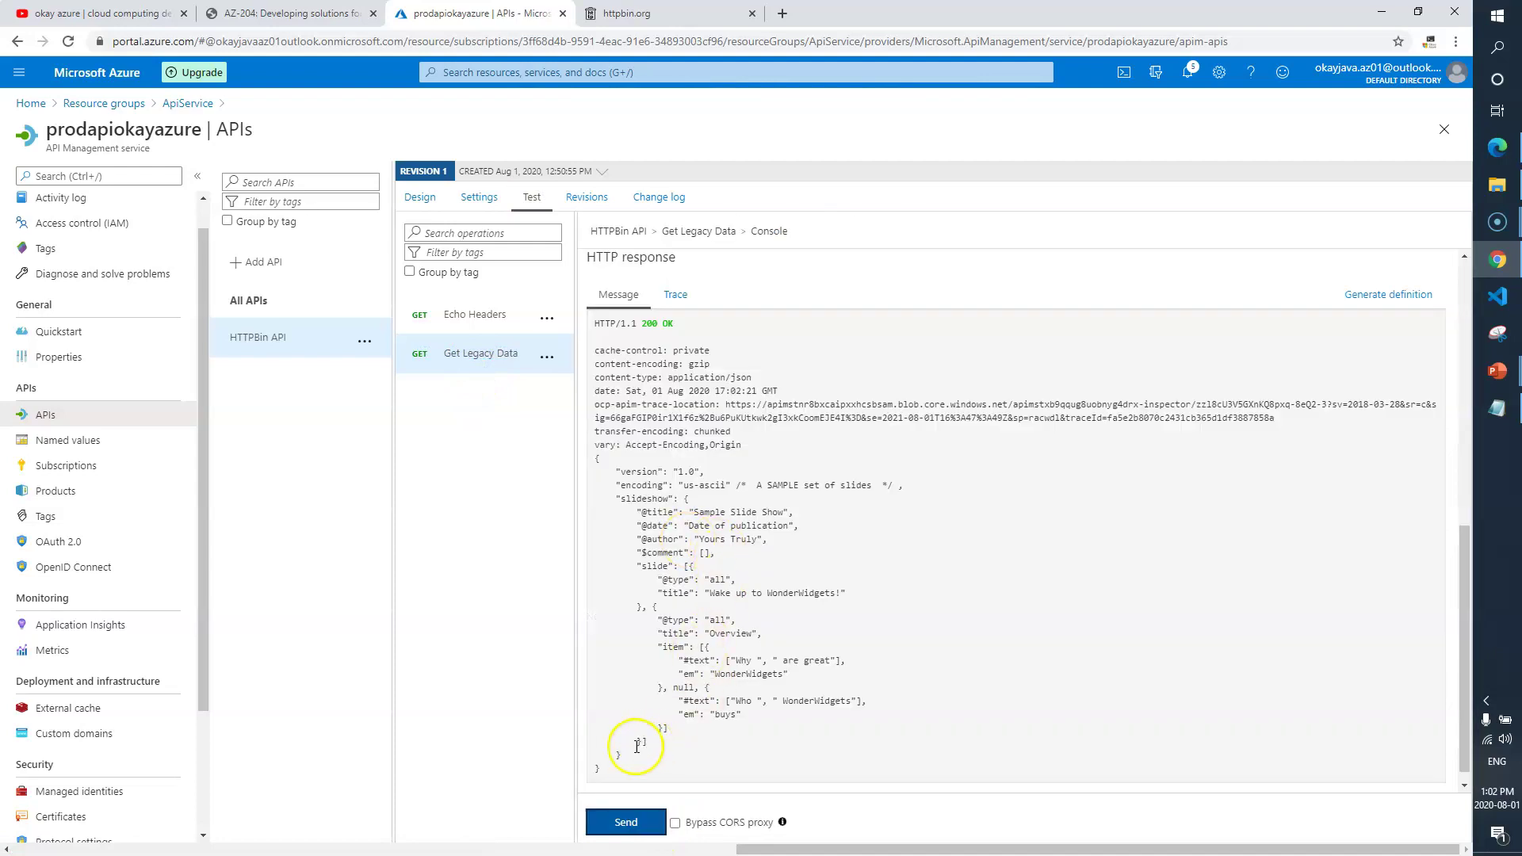
drag(620, 758, 607, 487)
click(724, 467)
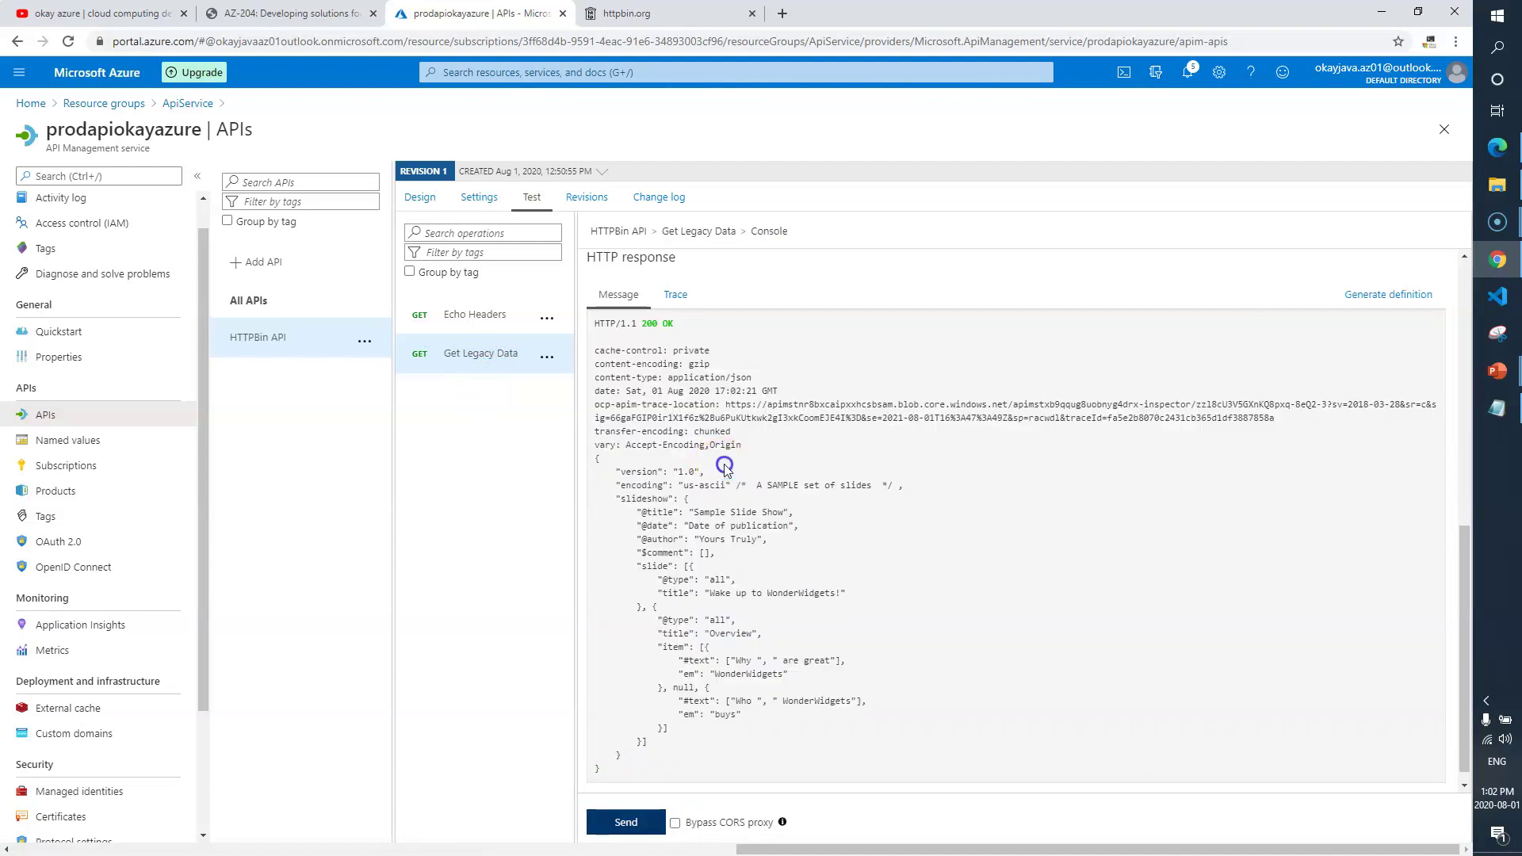
Step: Read the lab's instructions for tracing the HTTP response and observing its backend and outbound content
click(352, 15)
scroll(495, 476, down, 1)
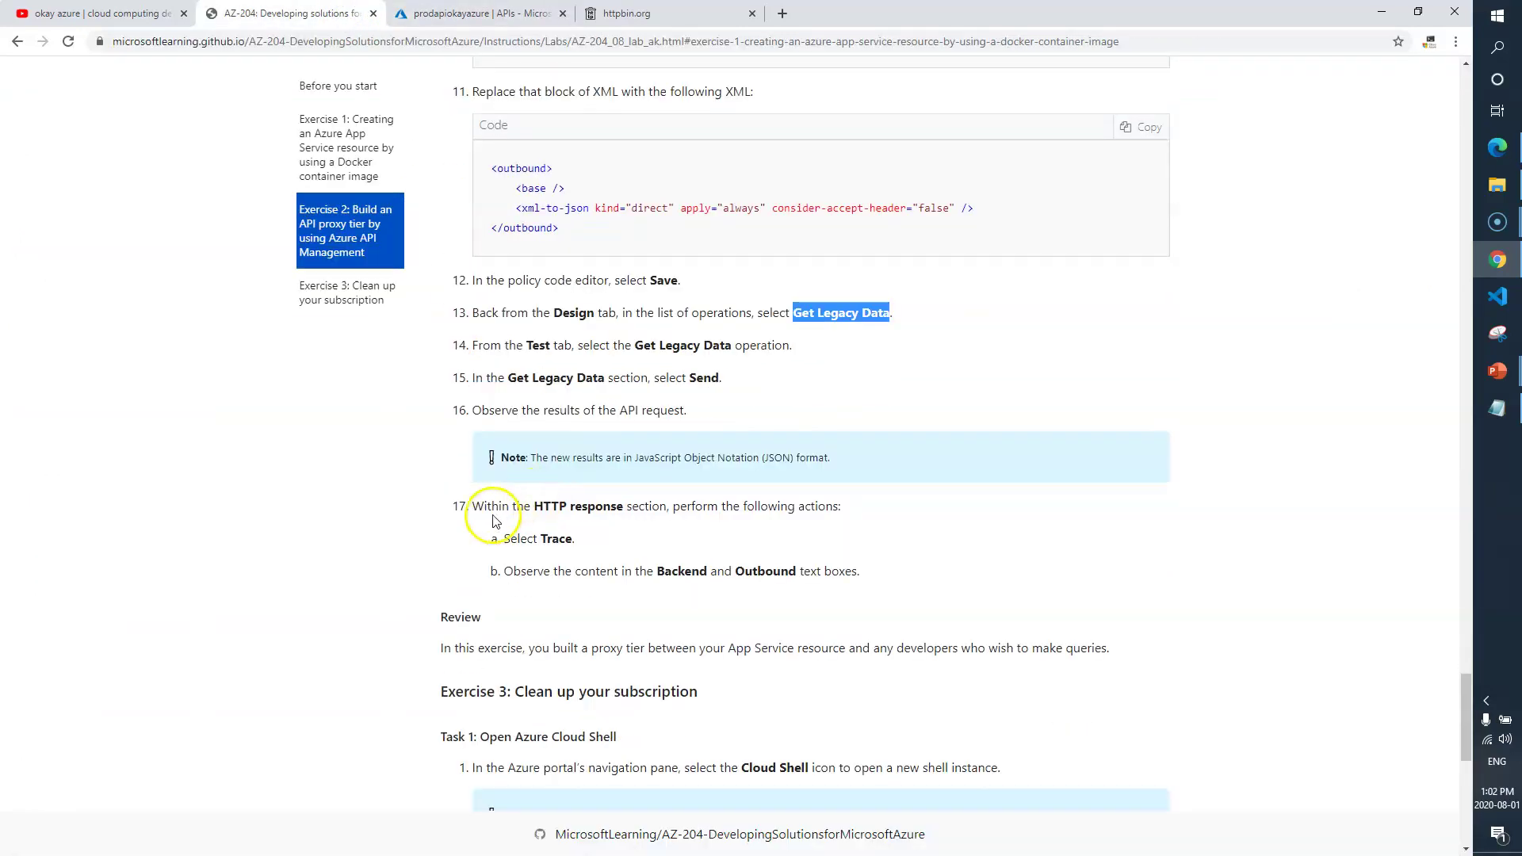
drag(535, 509, 608, 511)
drag(719, 510, 862, 515)
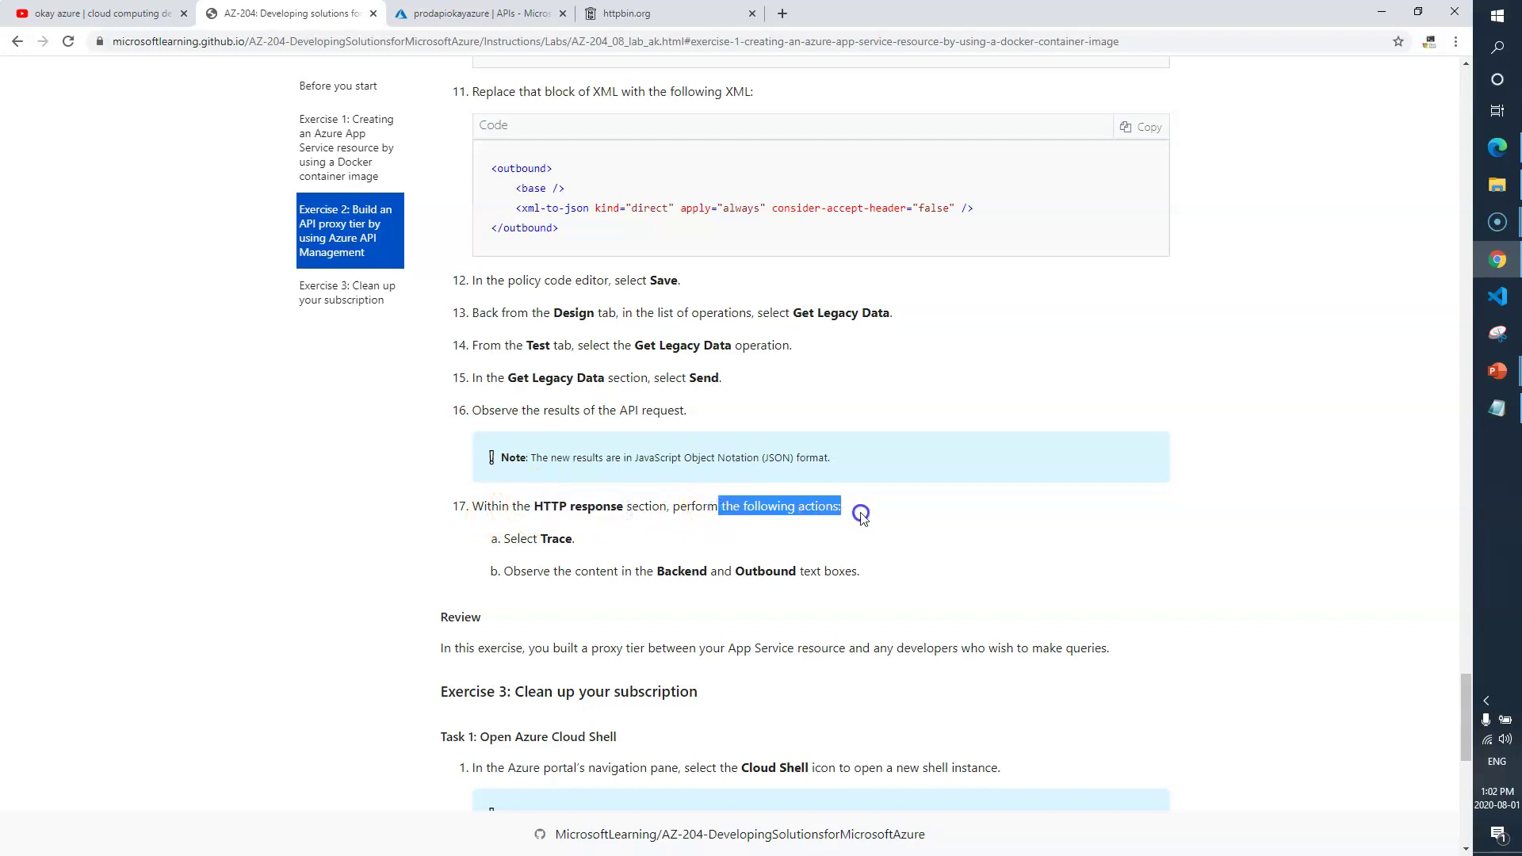
click(559, 541)
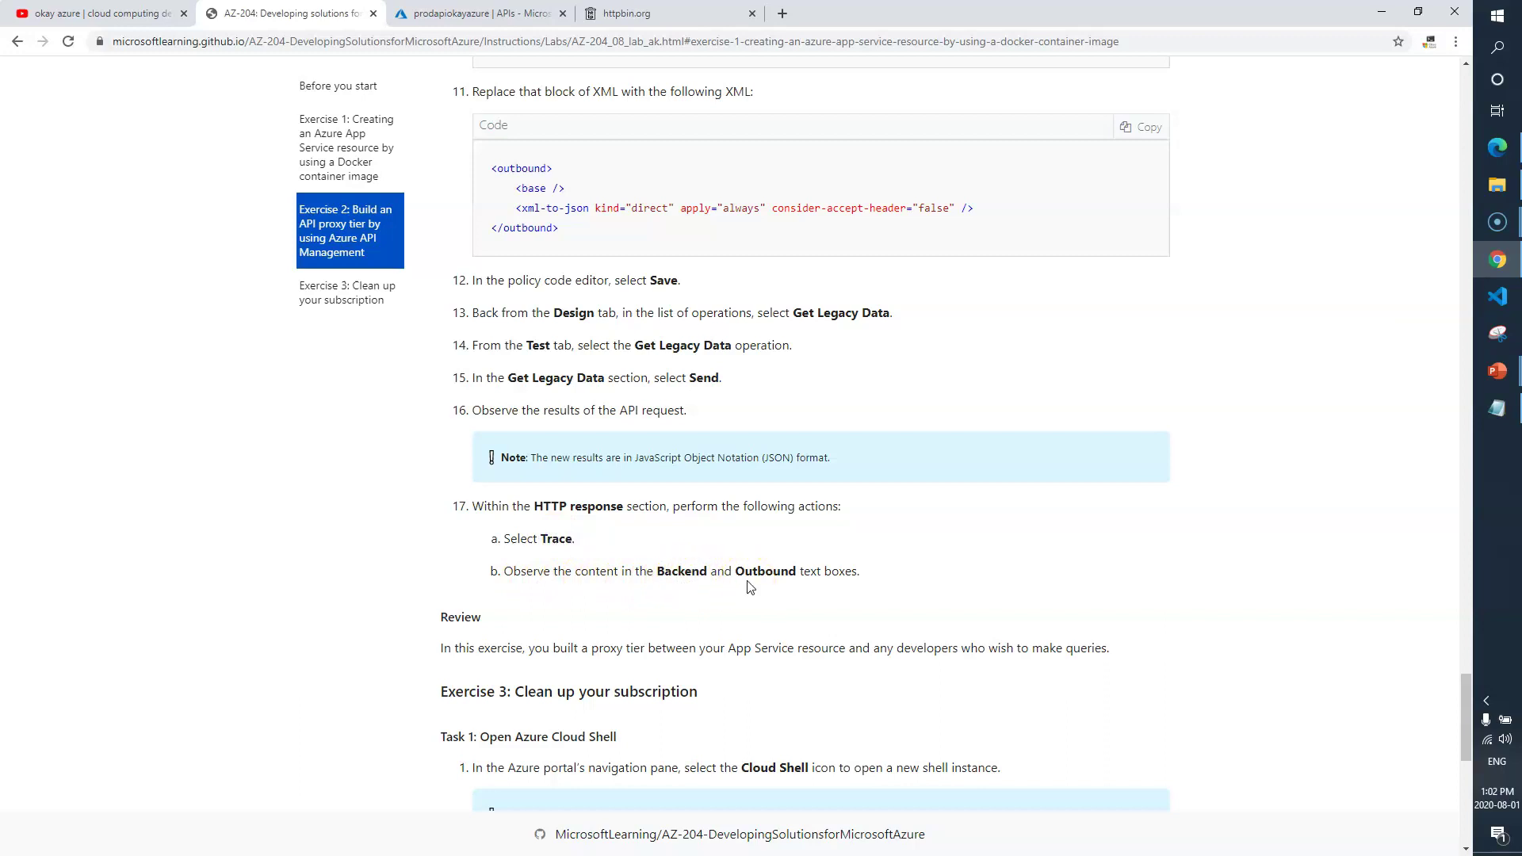
Step: Open the trace of the Get Legacy Data response and examine its inbound, backend and outbound sections
key(ctrl+Tab)
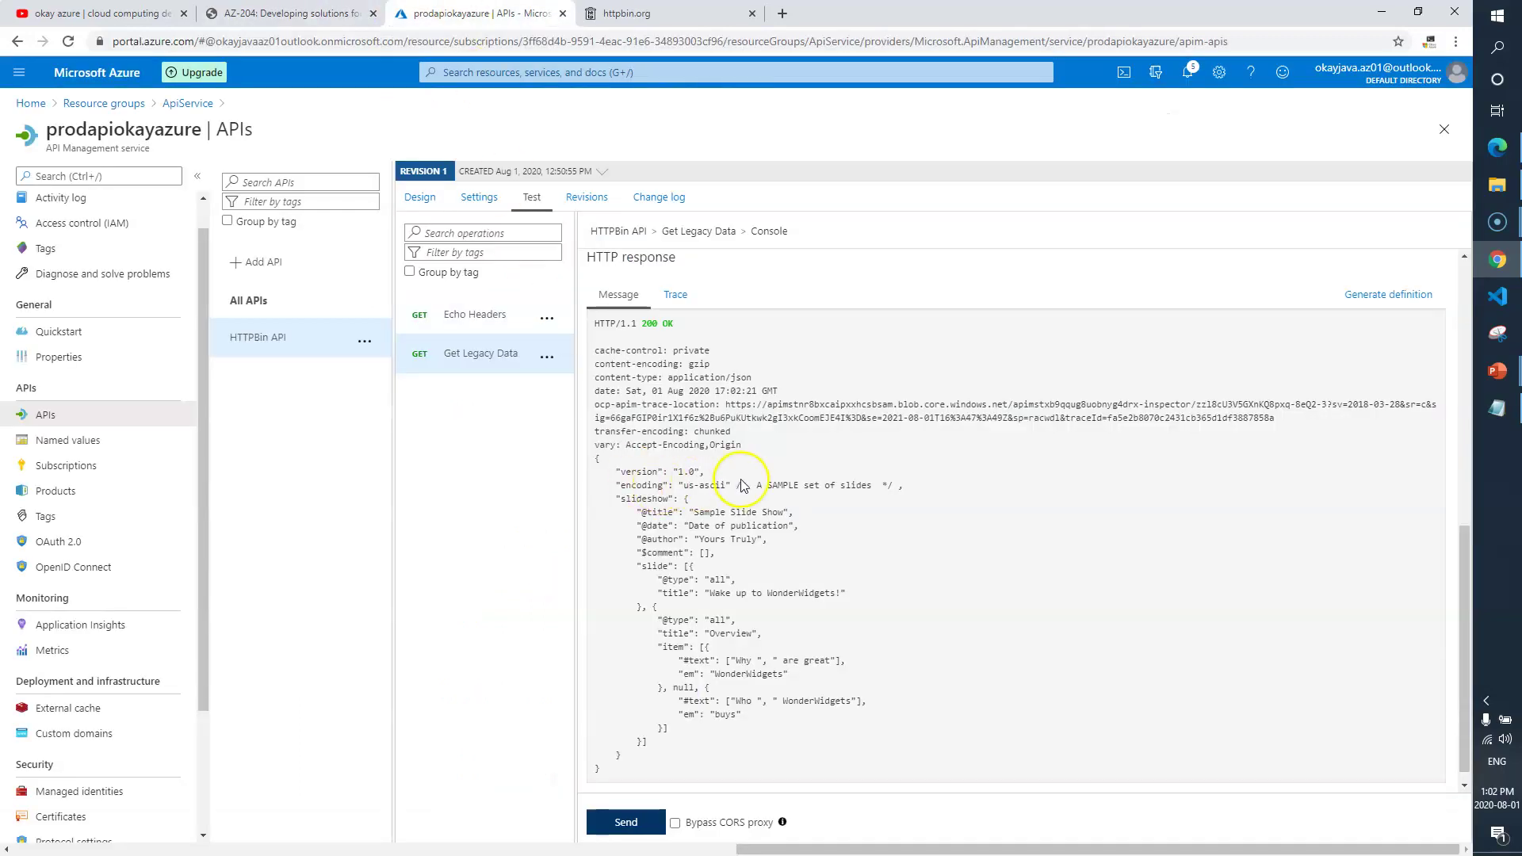
click(675, 295)
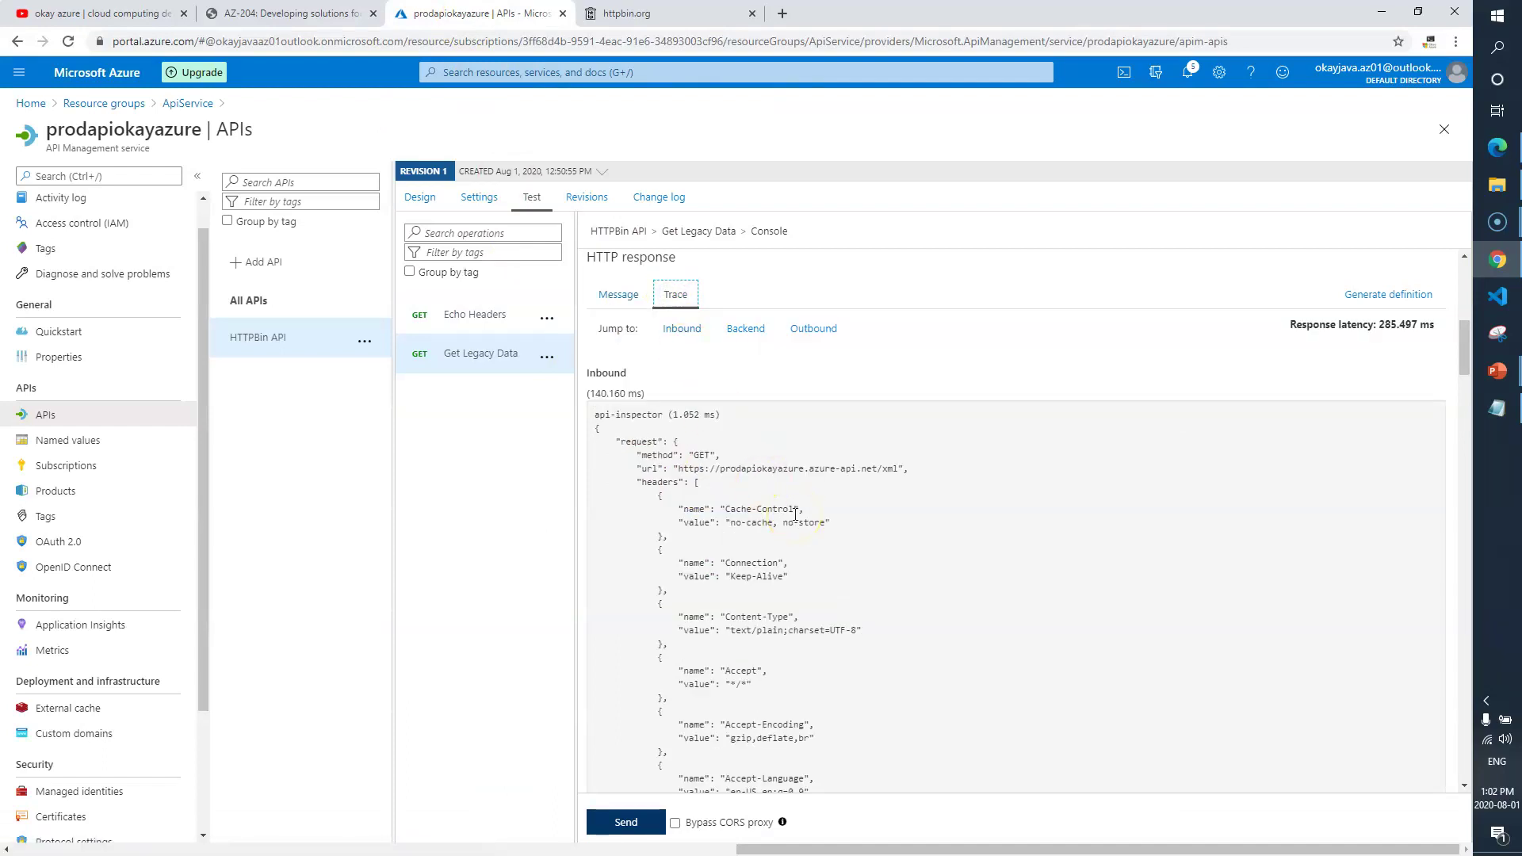
click(678, 327)
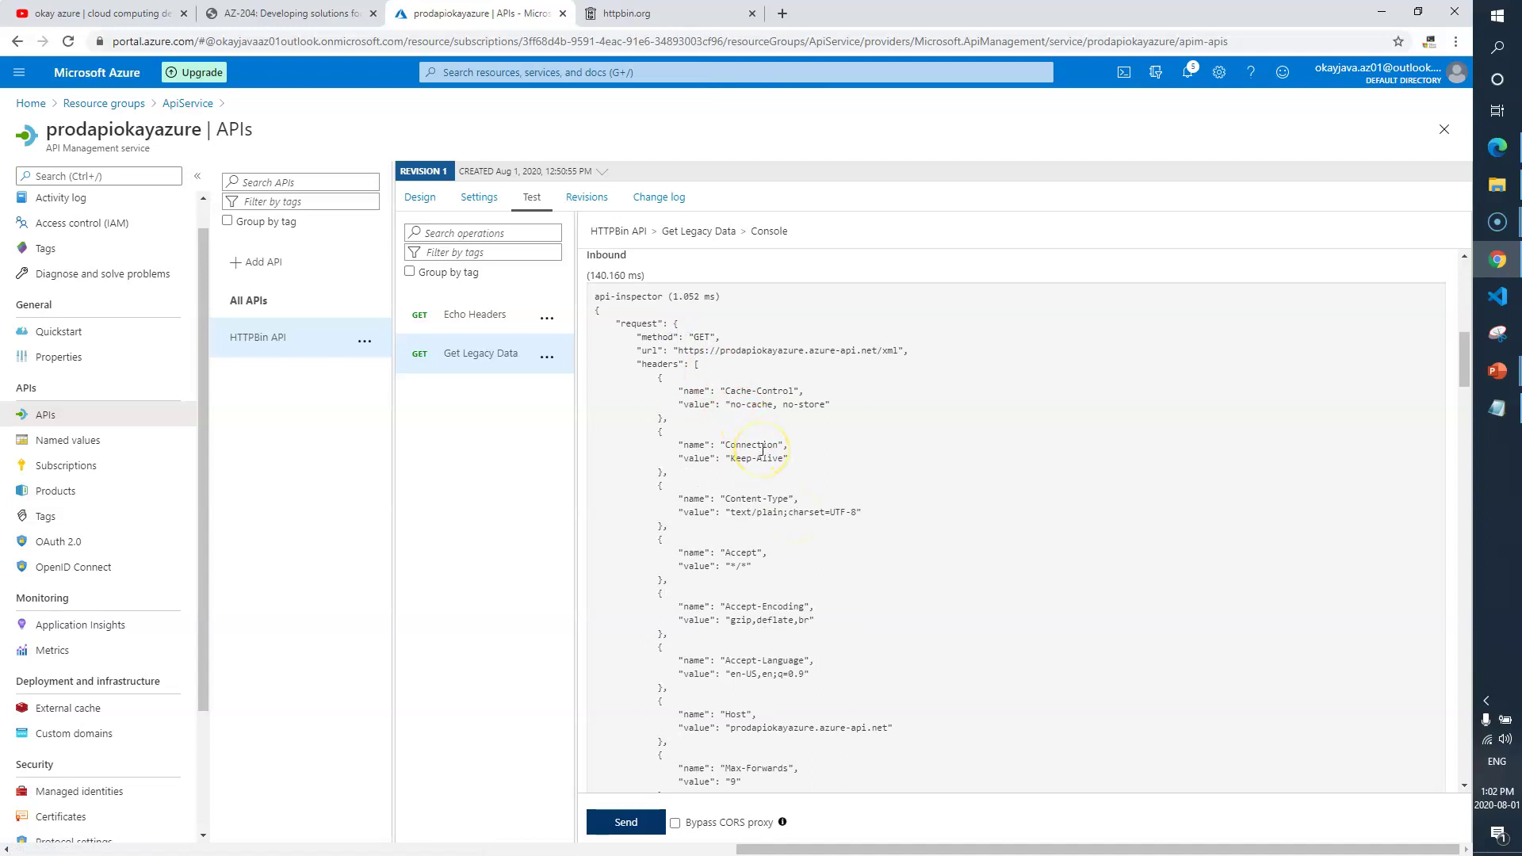
scroll(728, 418, down, 1)
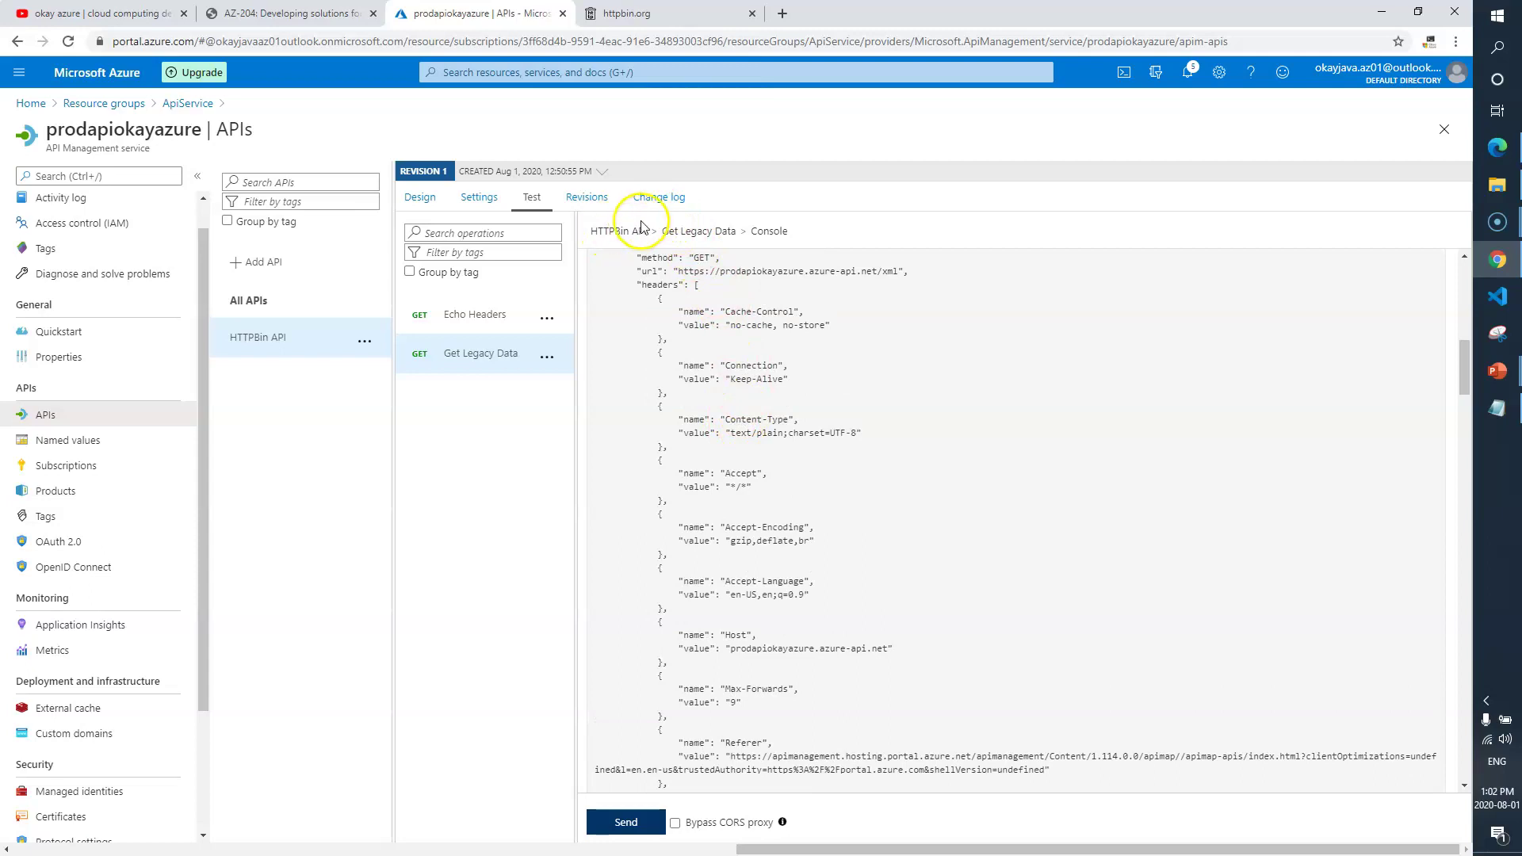
scroll(703, 381, up, 6)
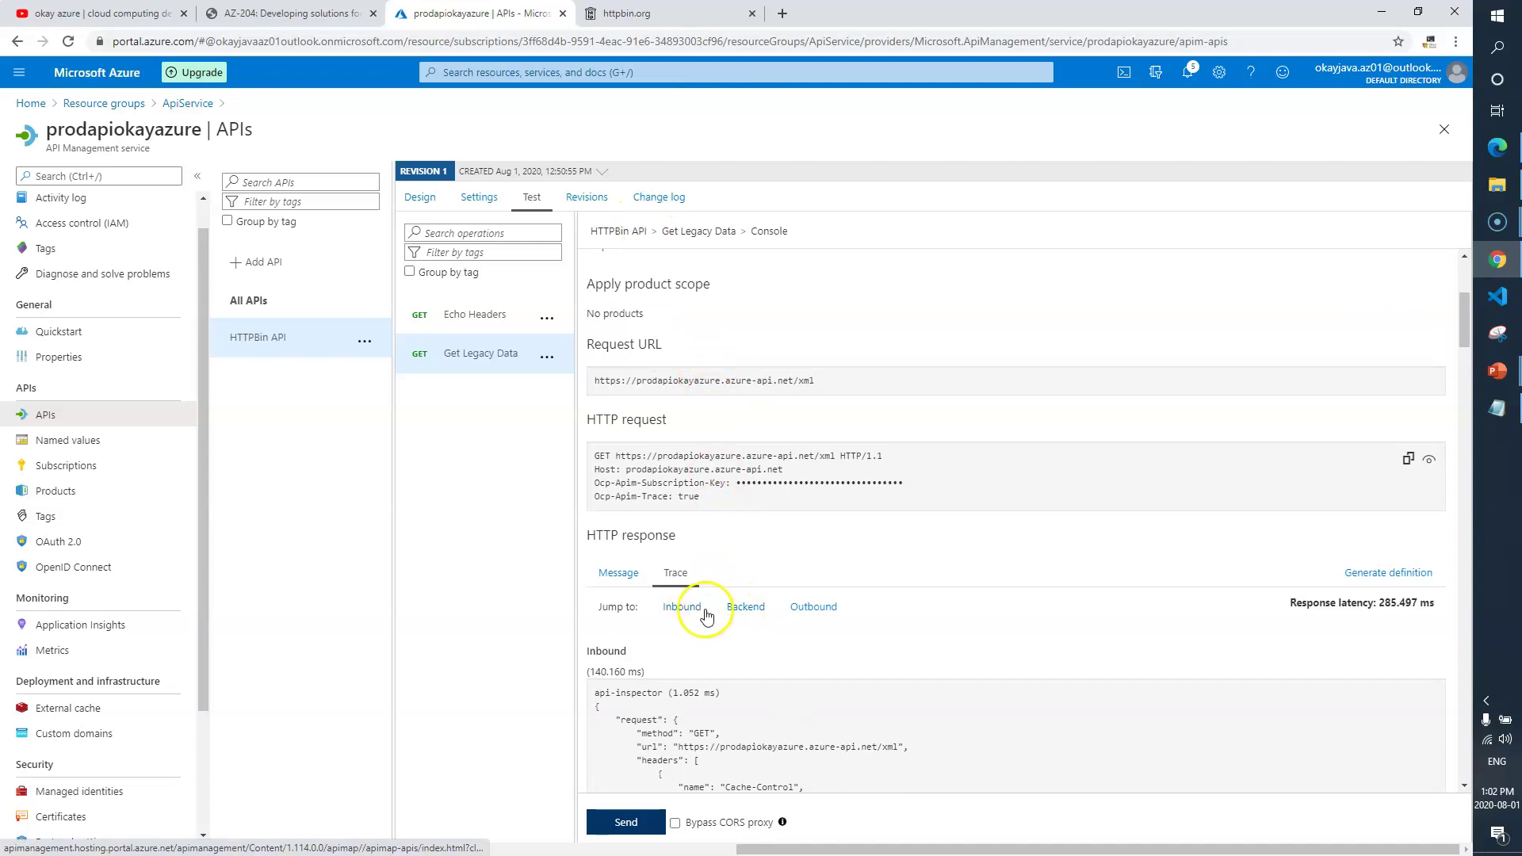
click(745, 606)
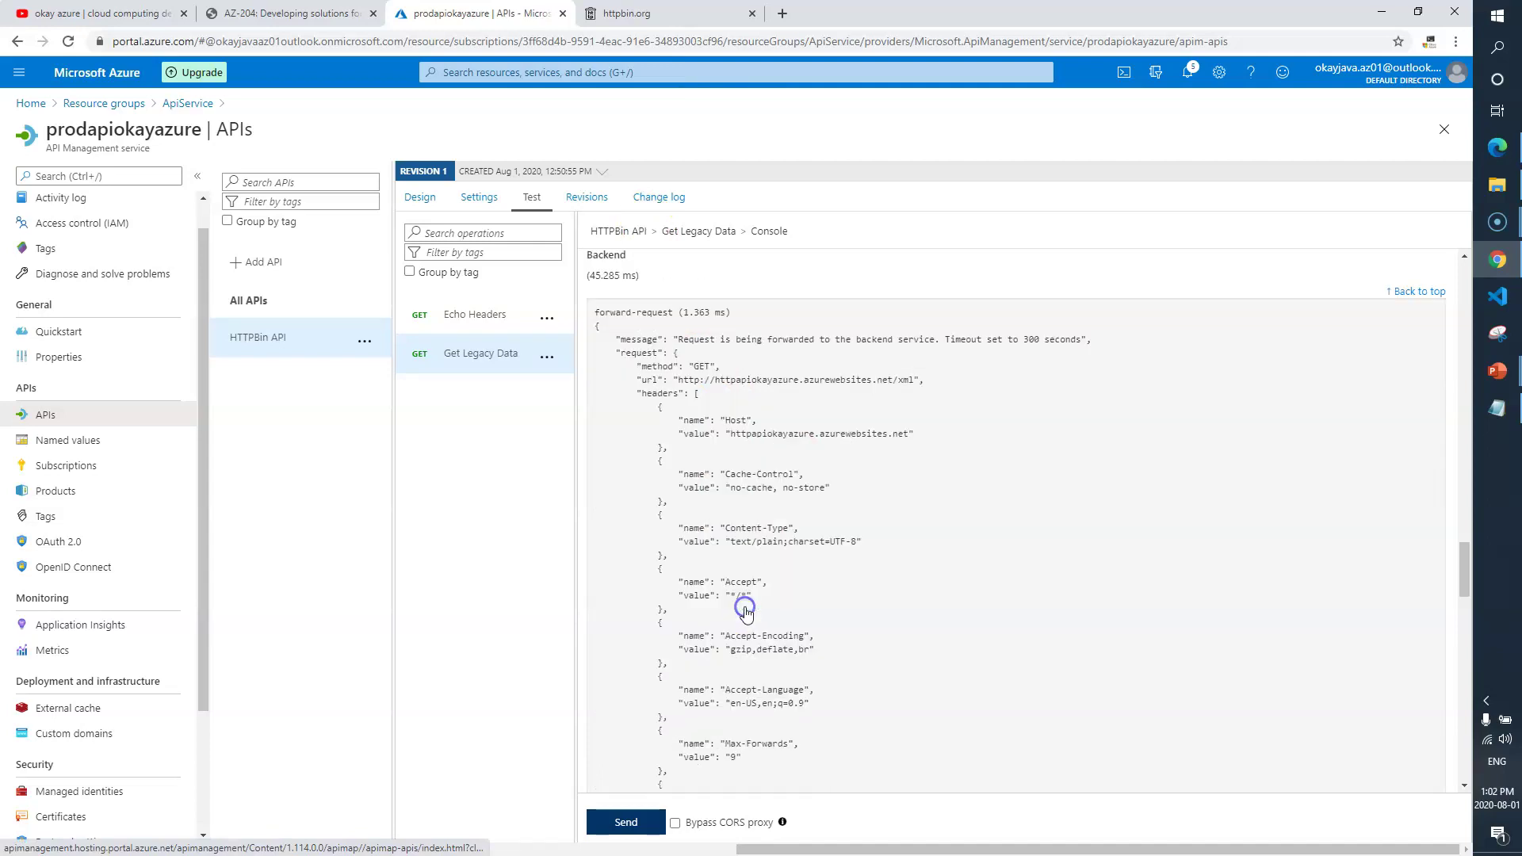
scroll(755, 412, up, 12)
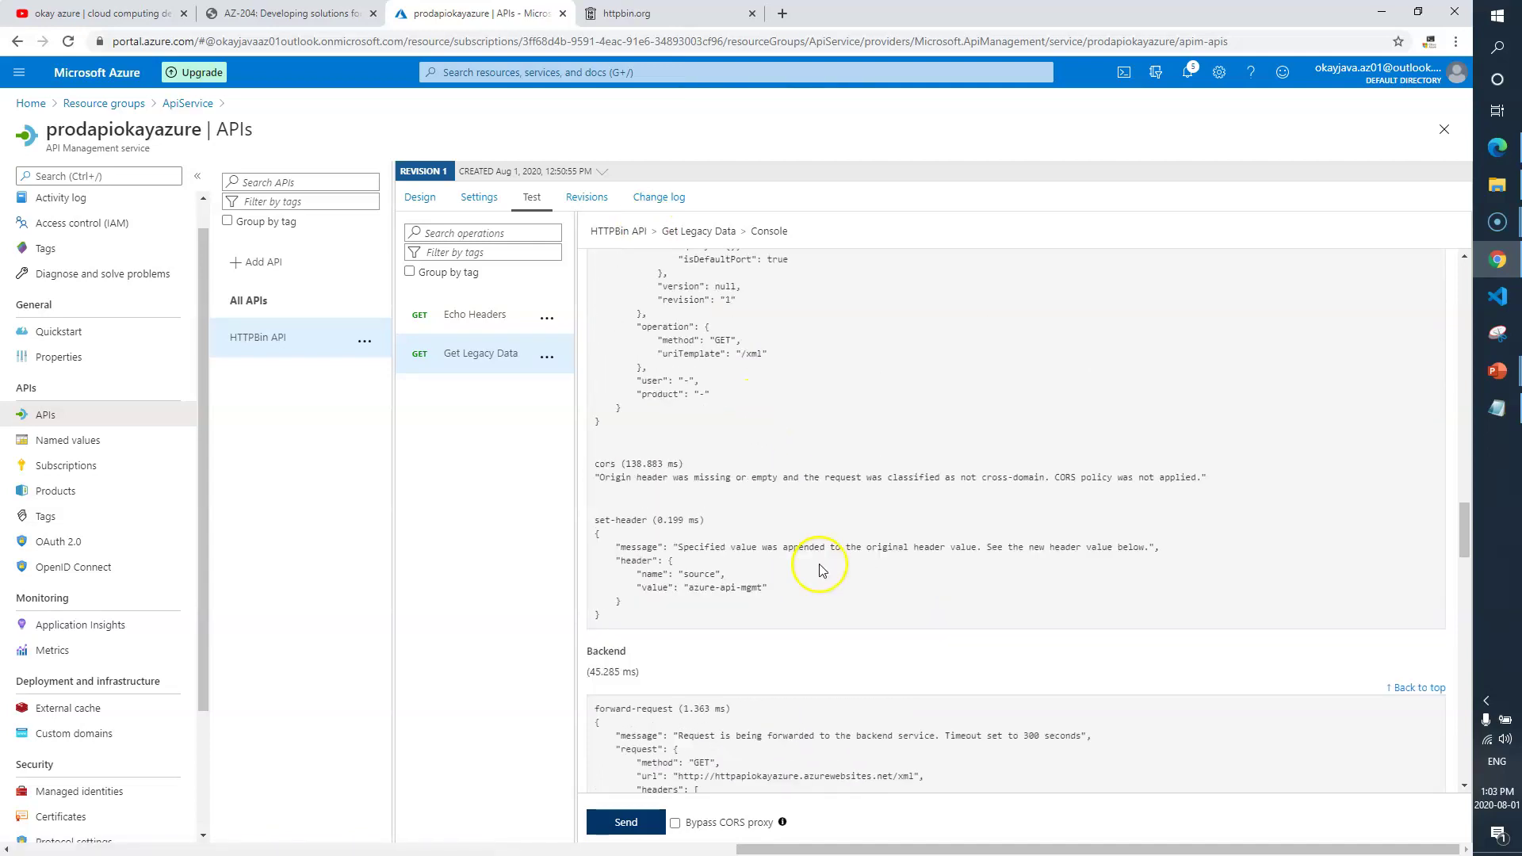
scroll(787, 504, up, 15)
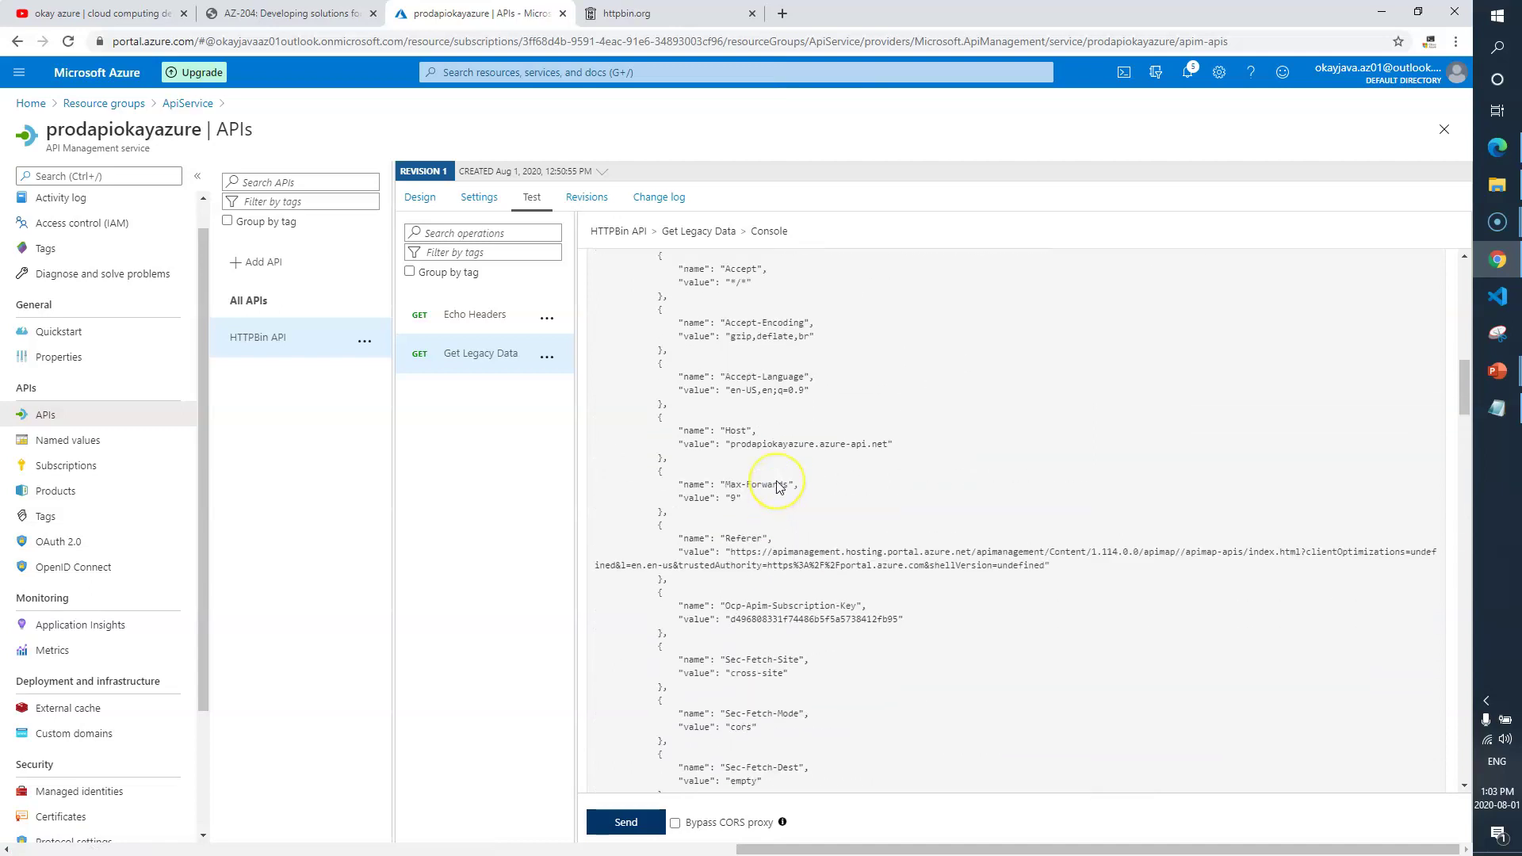
scroll(780, 507, down, 3)
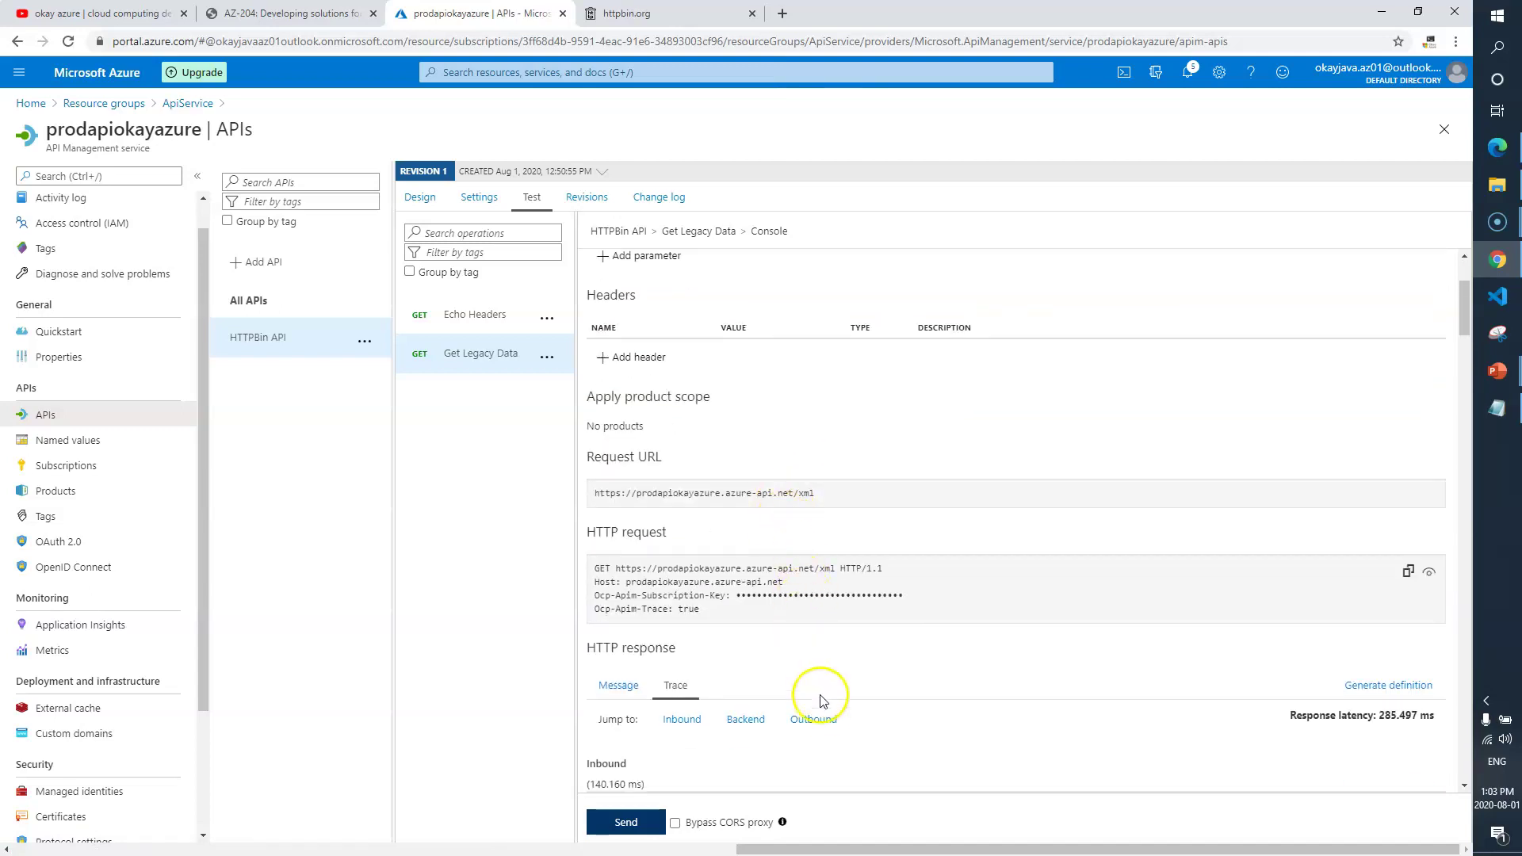
click(821, 716)
scroll(807, 547, up, 8)
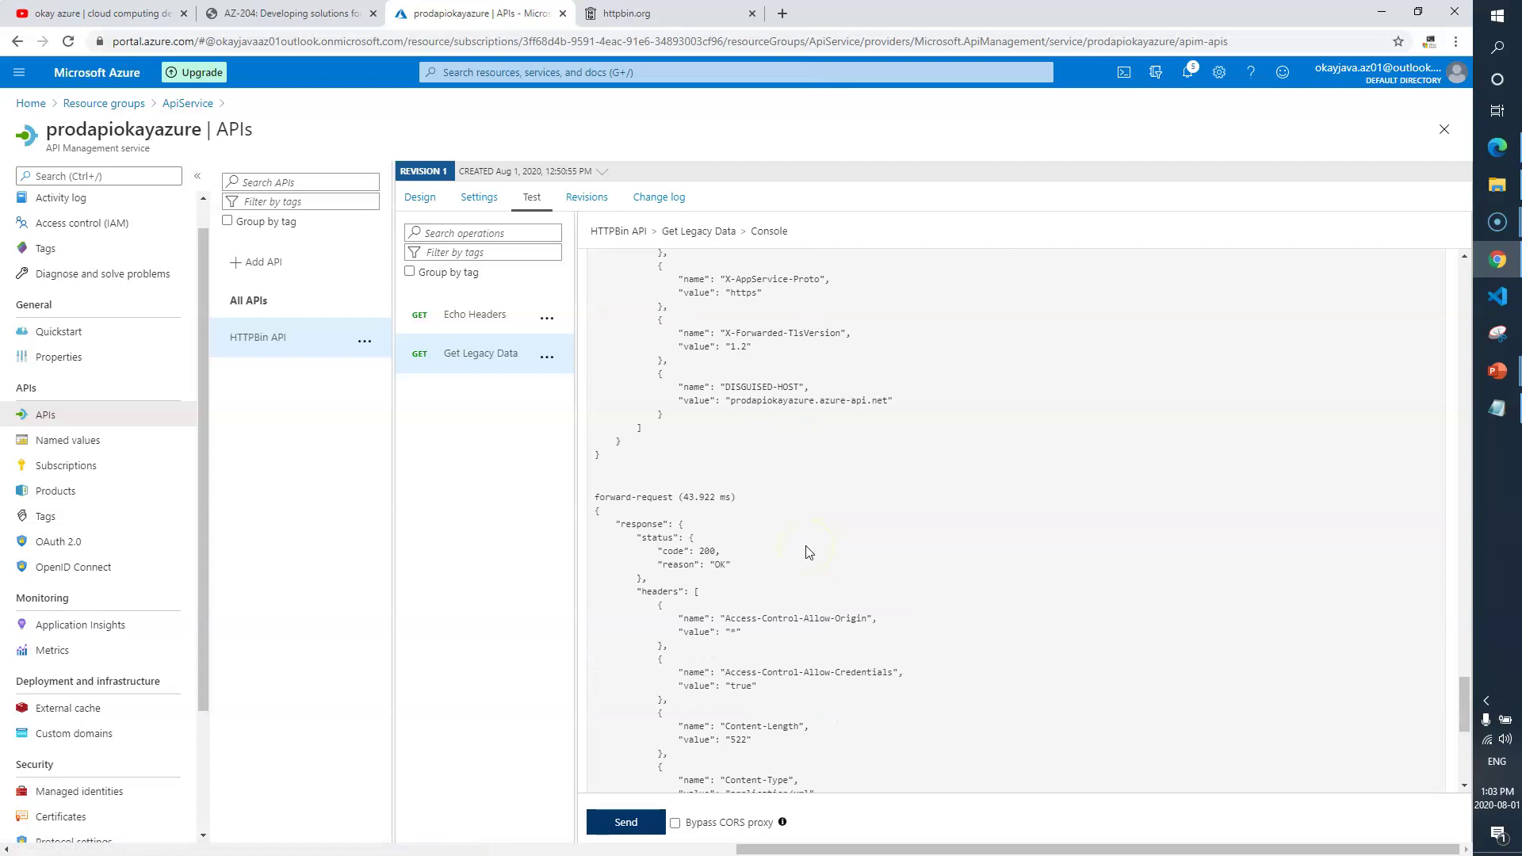
Step: Return to the lab page and check the review at the end of Exercise 2
click(285, 14)
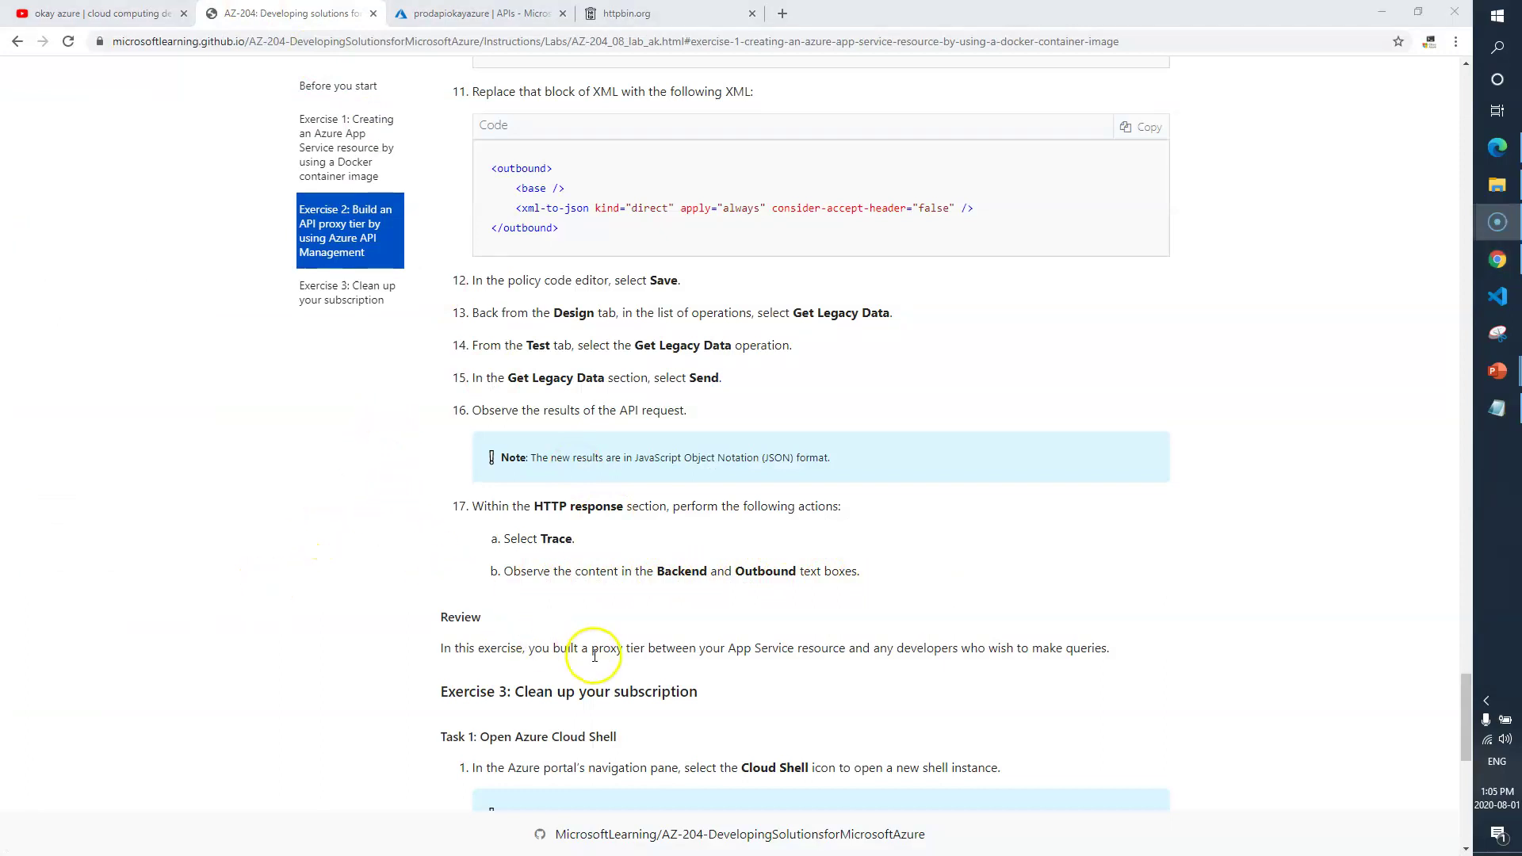
click(39, 818)
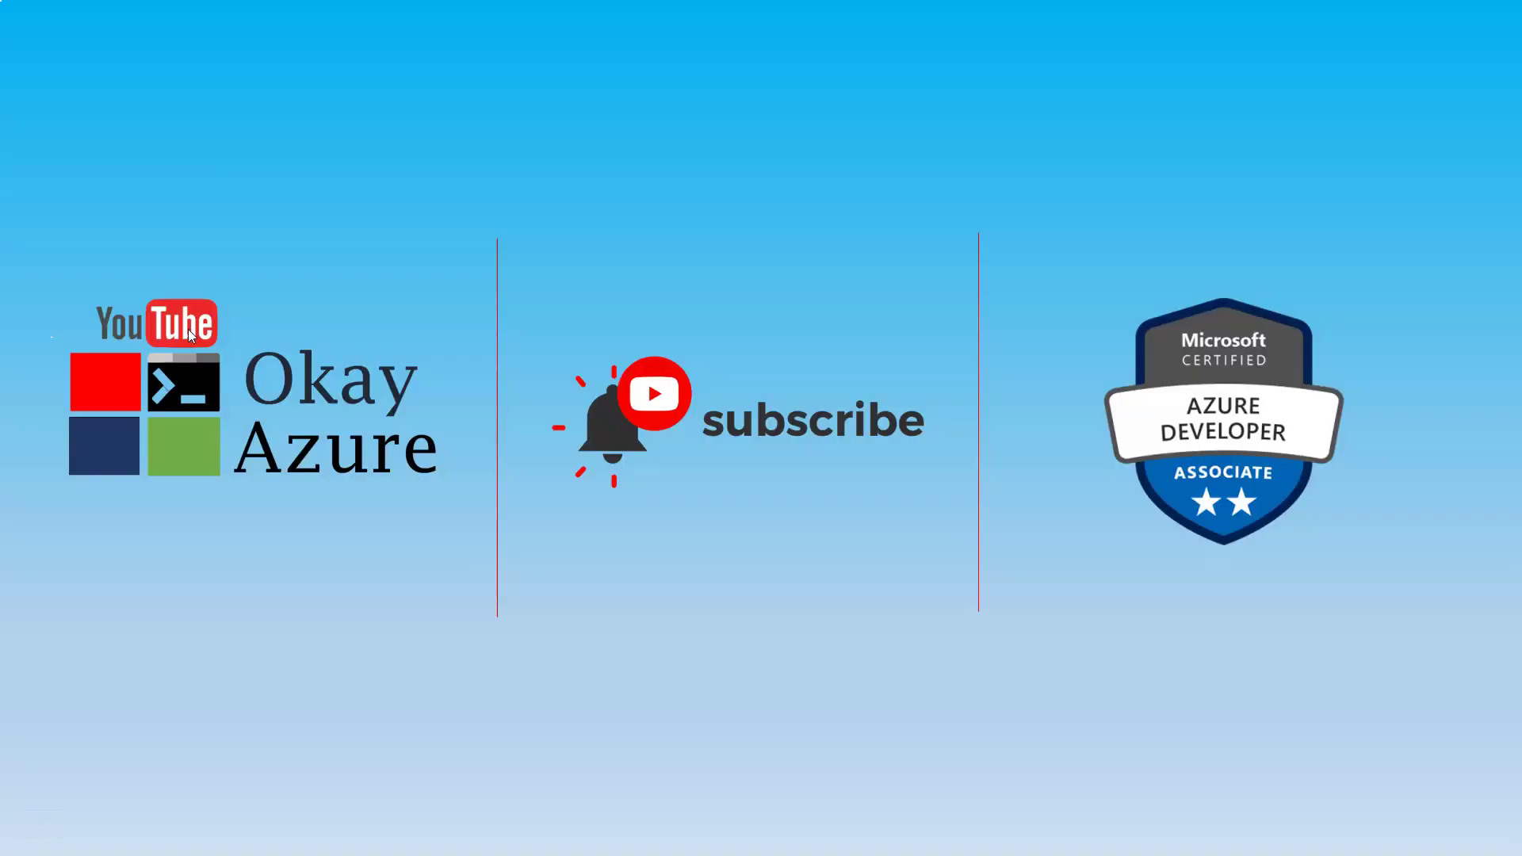